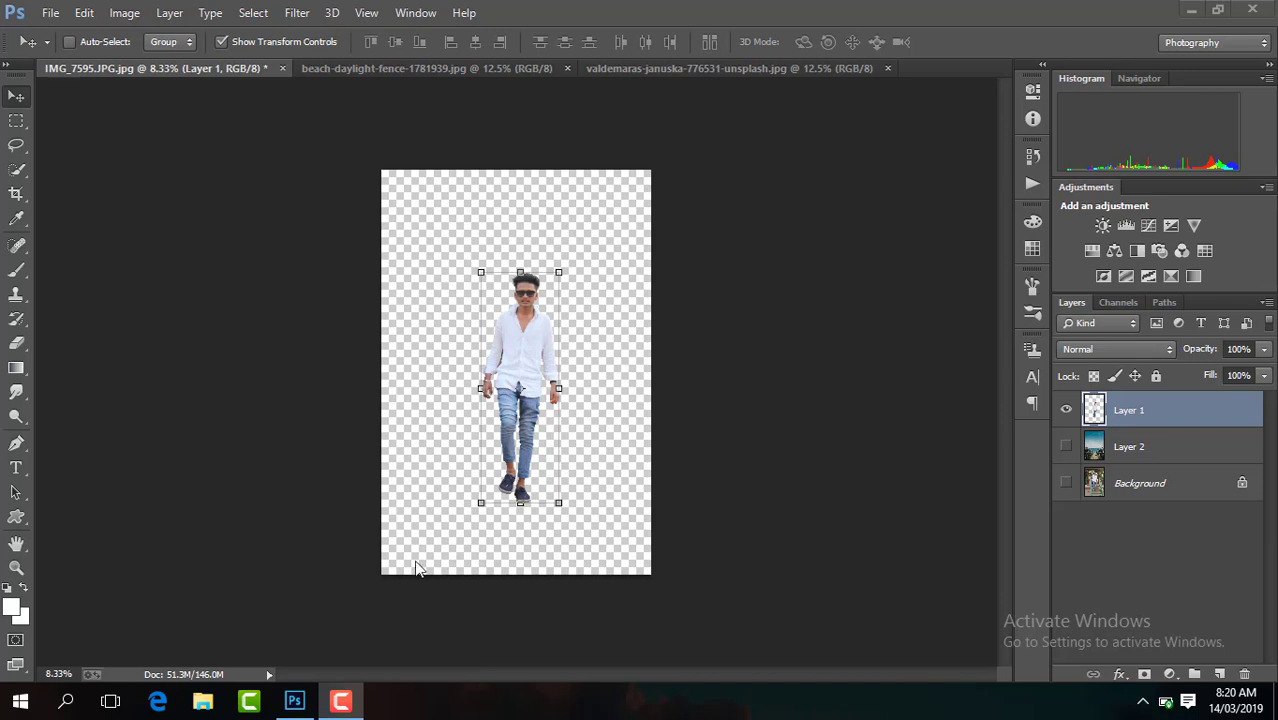
Make the beach background Layer 2 visible behind the cut-out man
click(340, 700)
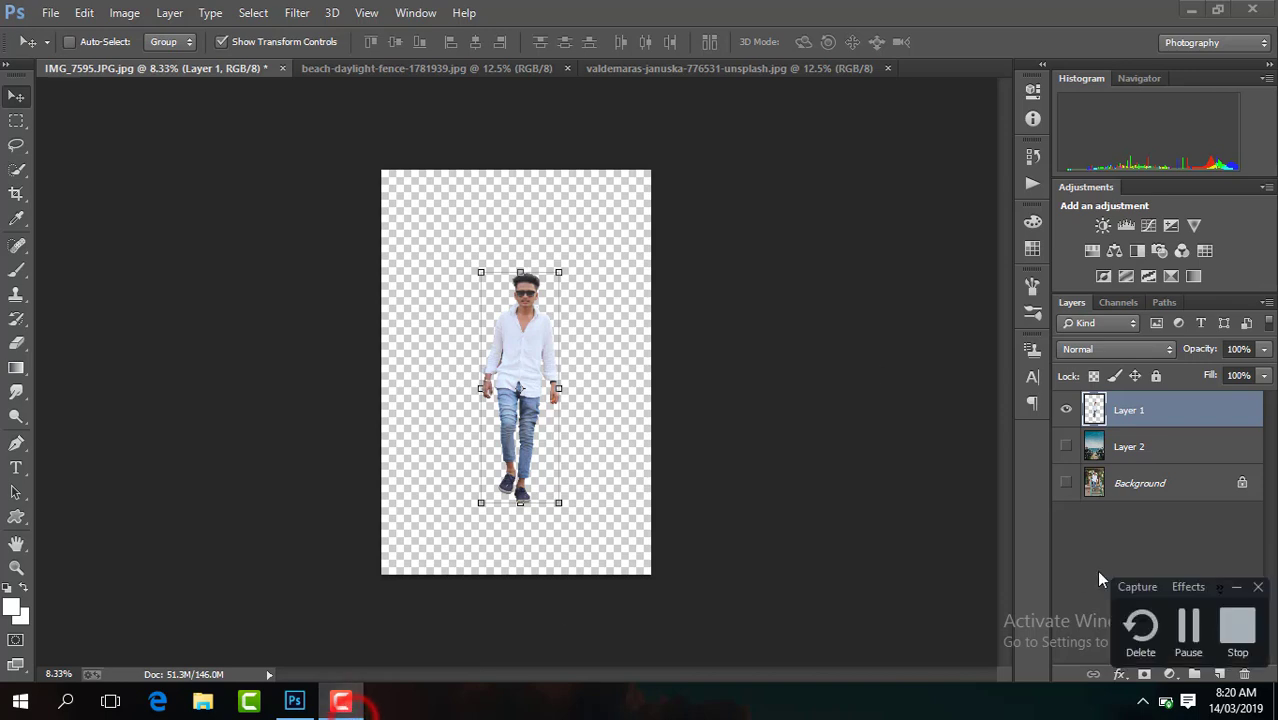
click(1239, 587)
click(1156, 452)
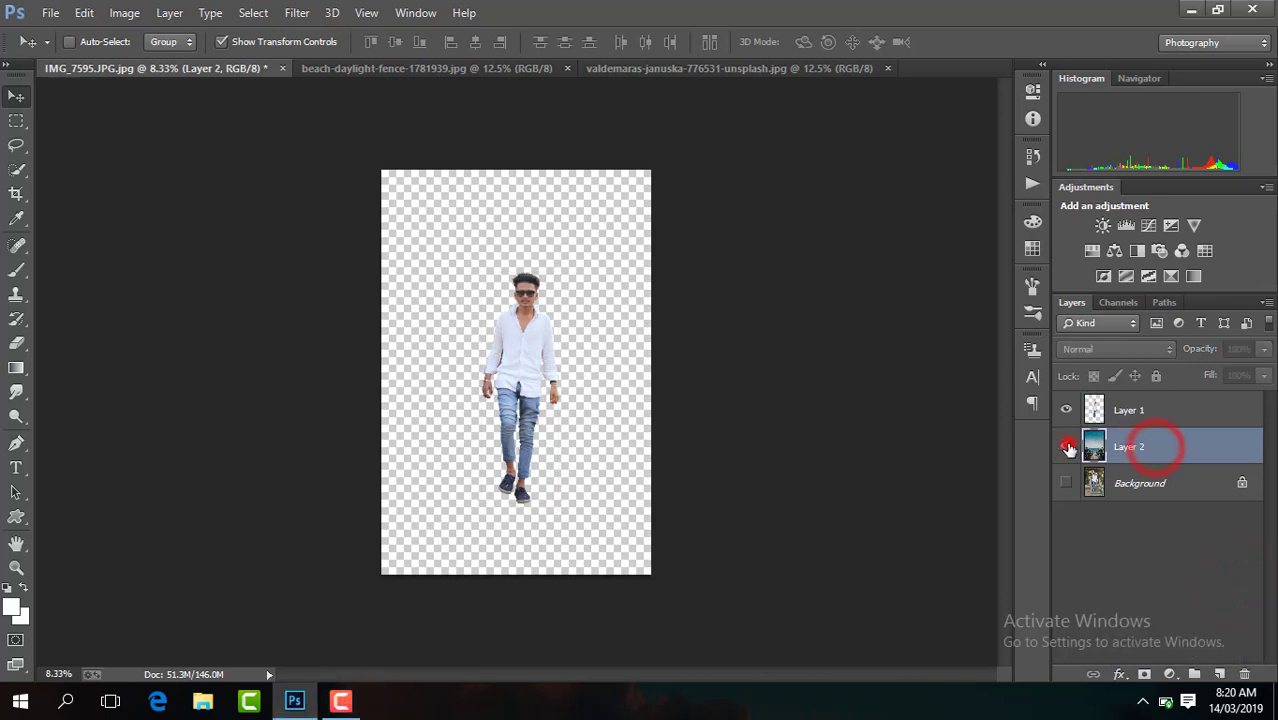
click(1066, 446)
click(1066, 446)
click(1066, 446)
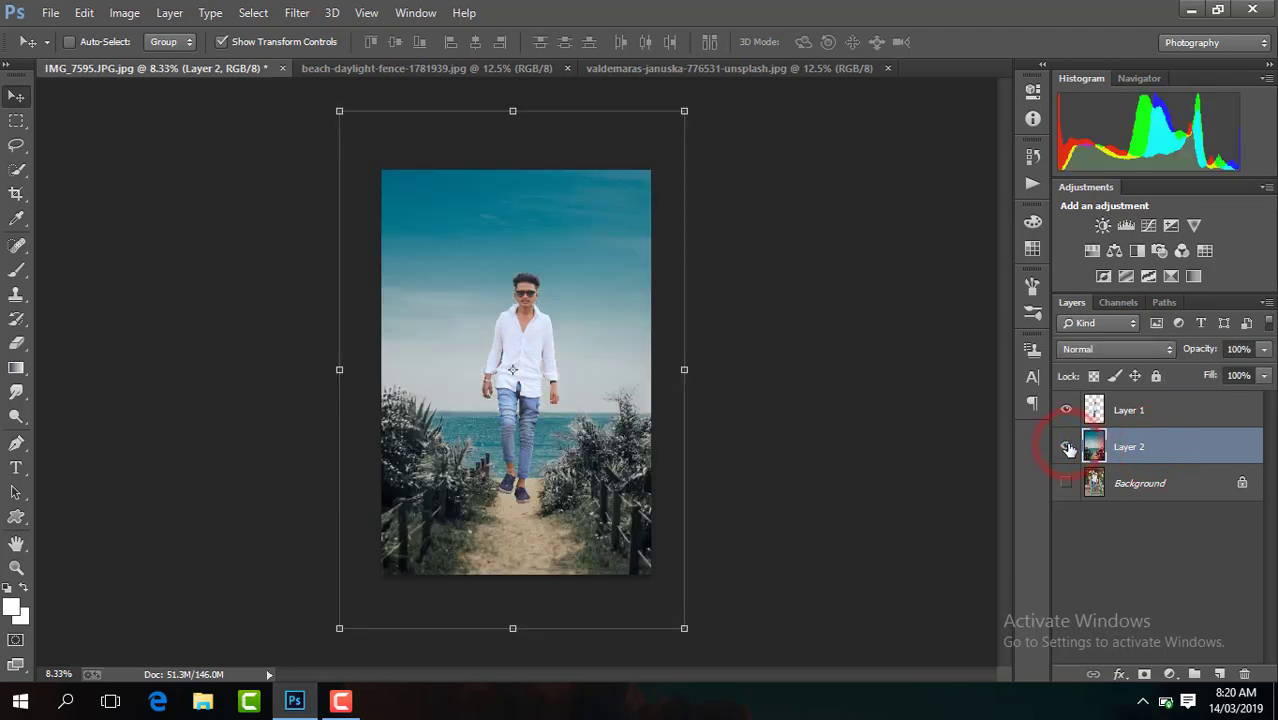
Move the man's Layer 1 27 px left onto the path and hide transform controls
click(1128, 410)
key(ctrl+plus)
key(ctrl+plus)
key(ctrl+plus)
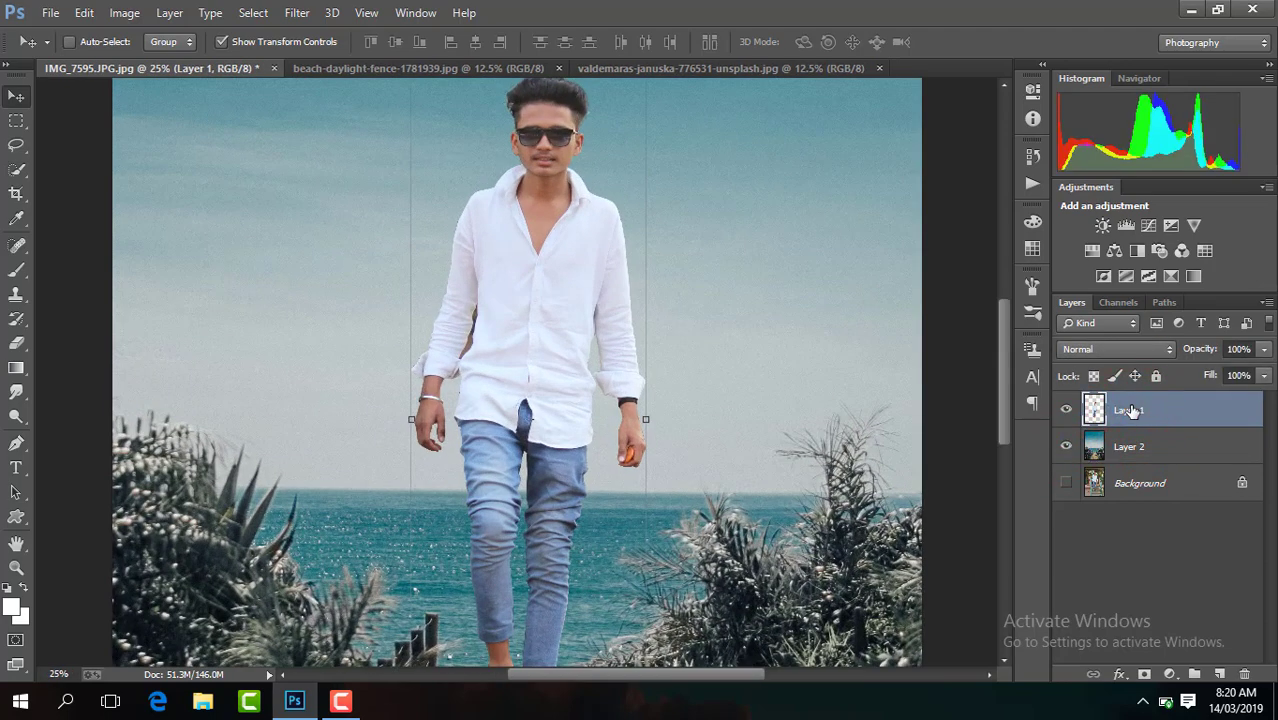
key(ctrl+plus)
drag(1006, 325, 1003, 420)
drag(562, 237, 554, 237)
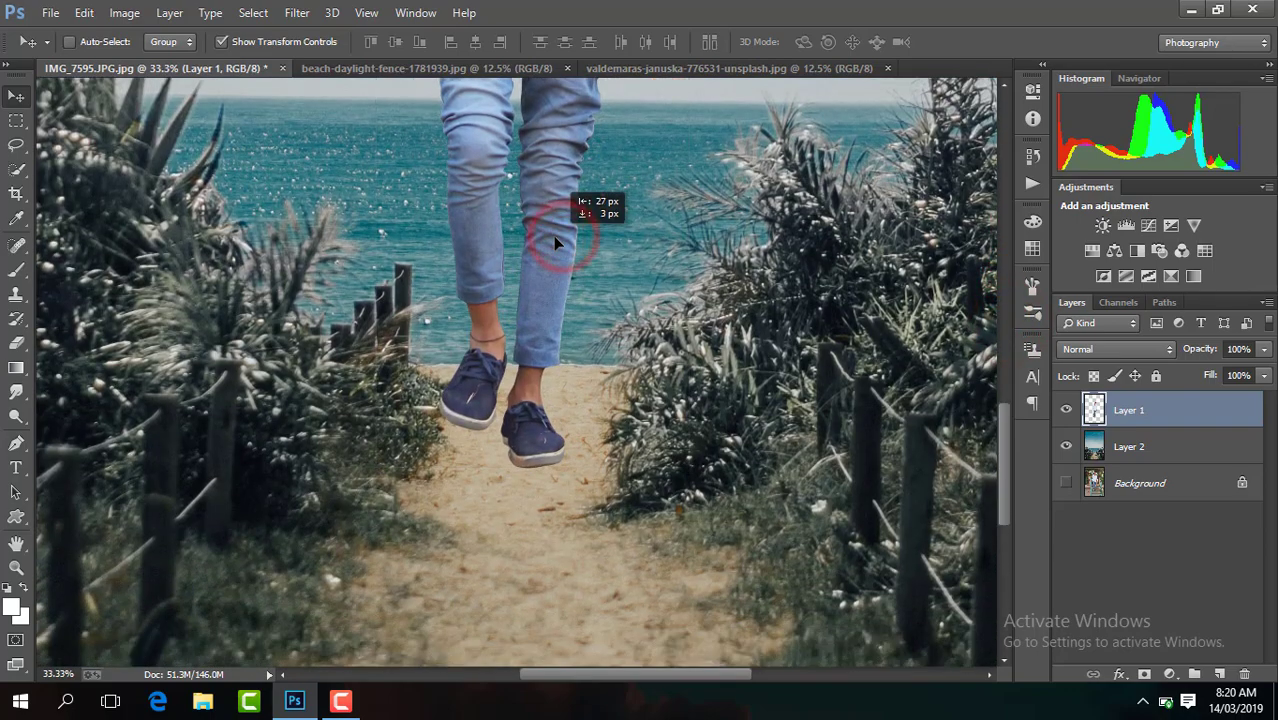
key(ctrl+minus)
key(ctrl+minus)
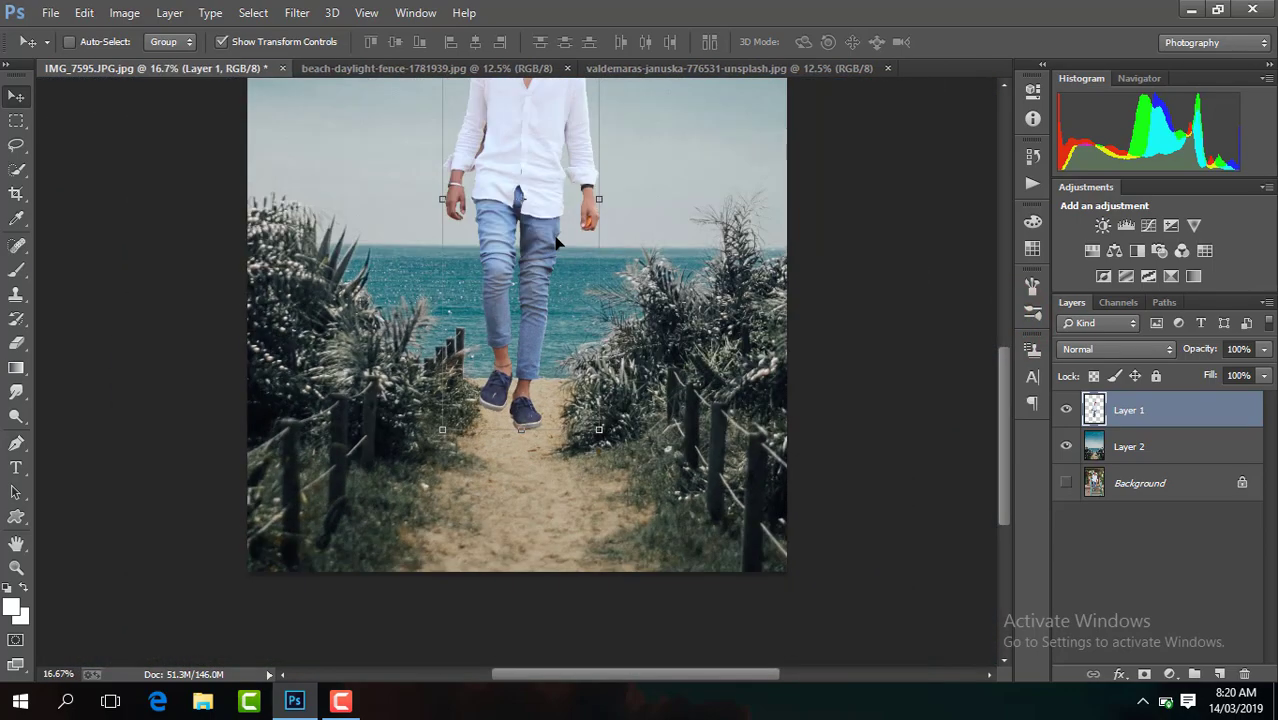
key(ctrl+minus)
key(ctrl+minus)
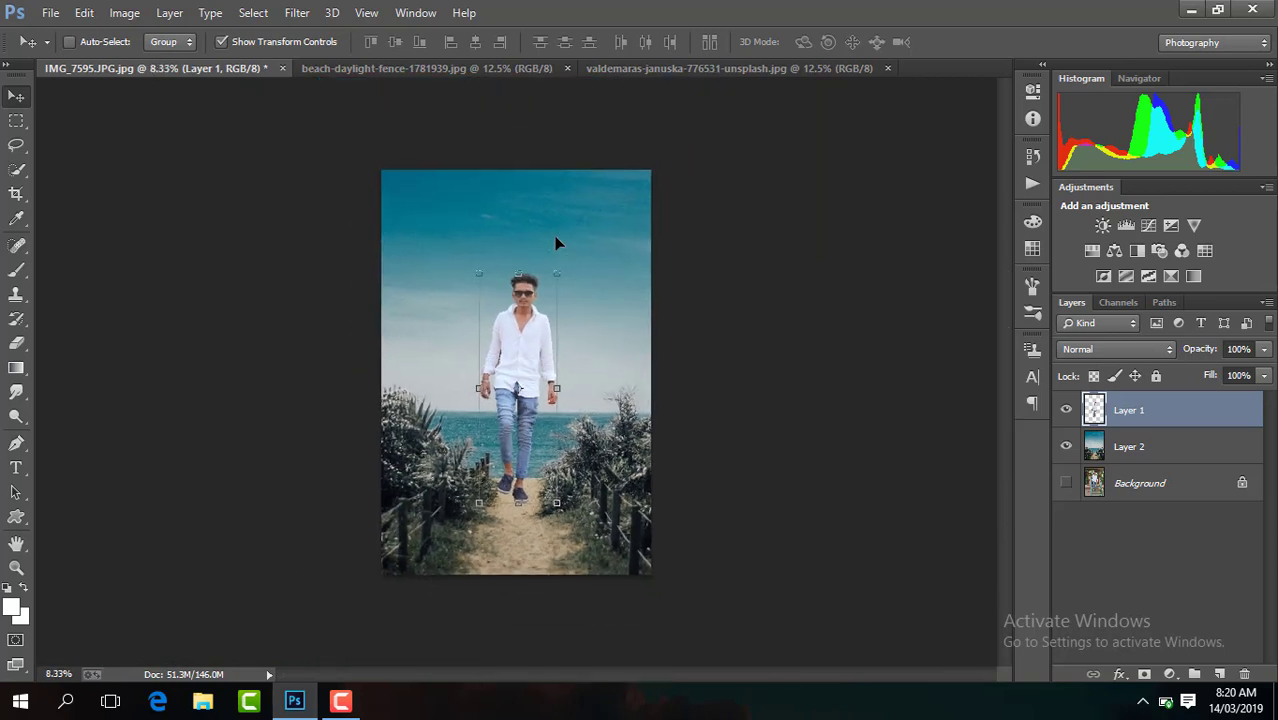
click(294, 40)
Shift the beach photo 76 px right, then zoom in on the man's layer with the Eraser
click(1140, 447)
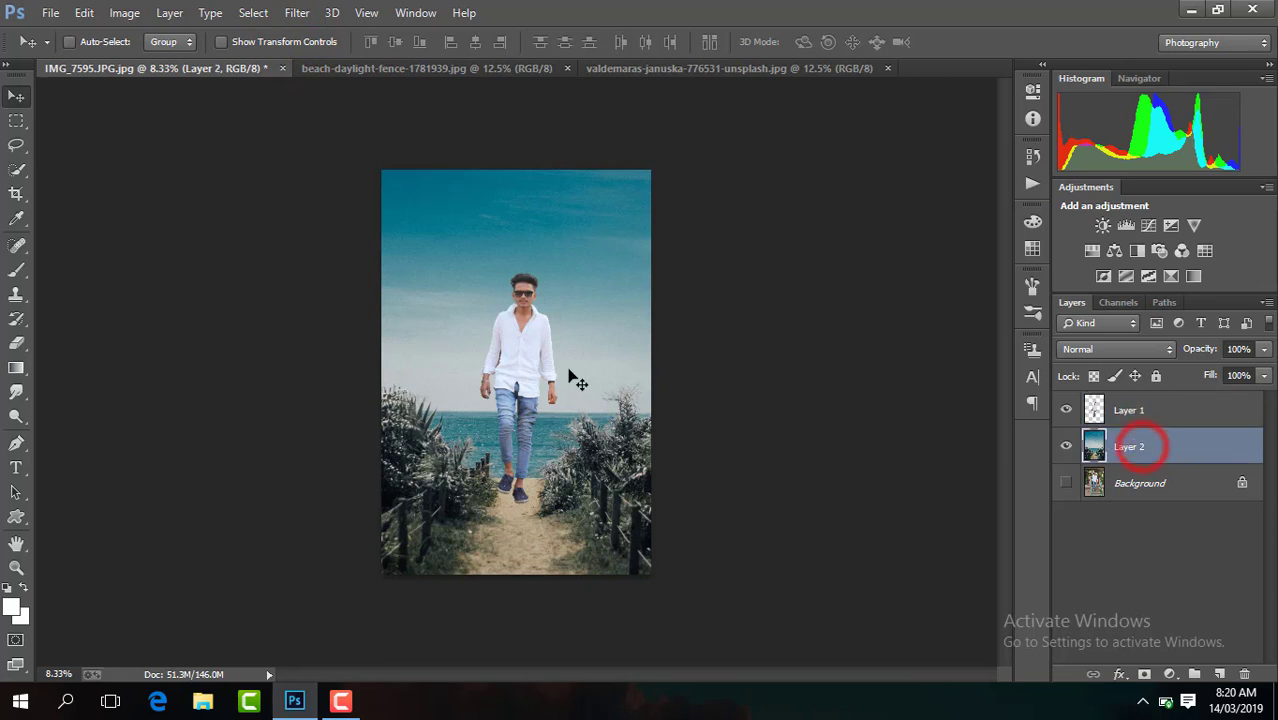
drag(570, 375, 580, 375)
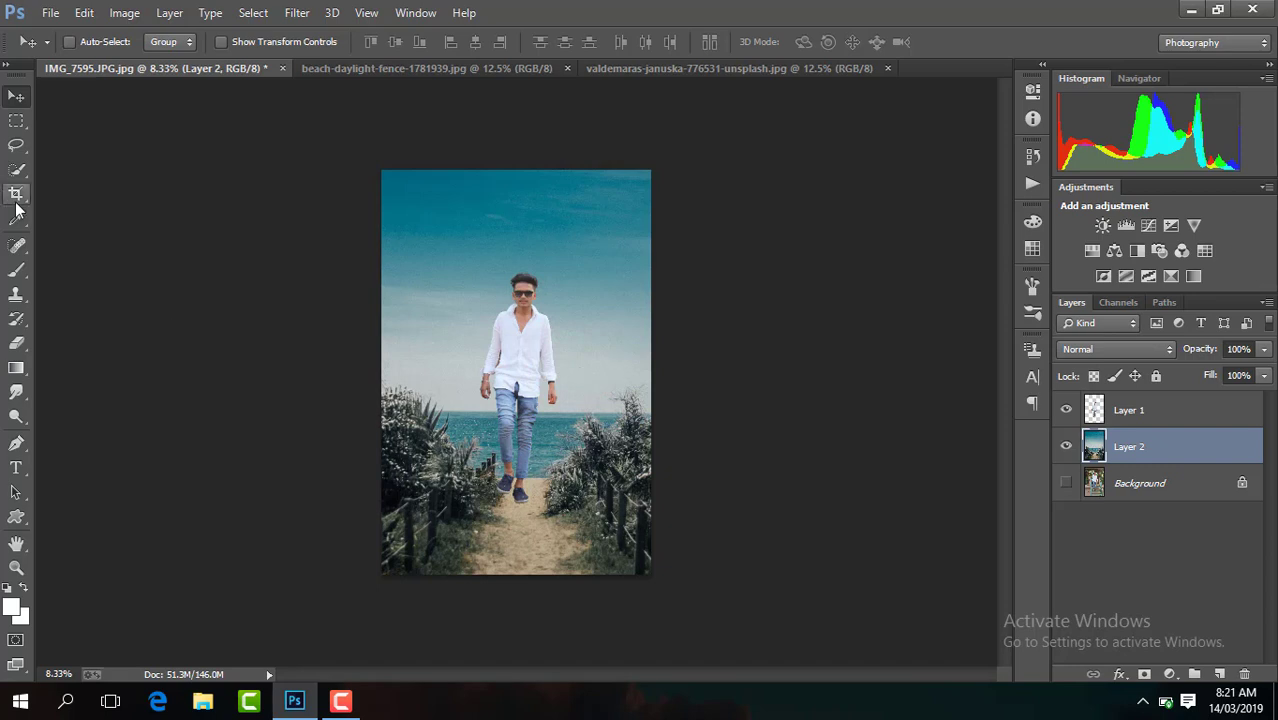
click(16, 344)
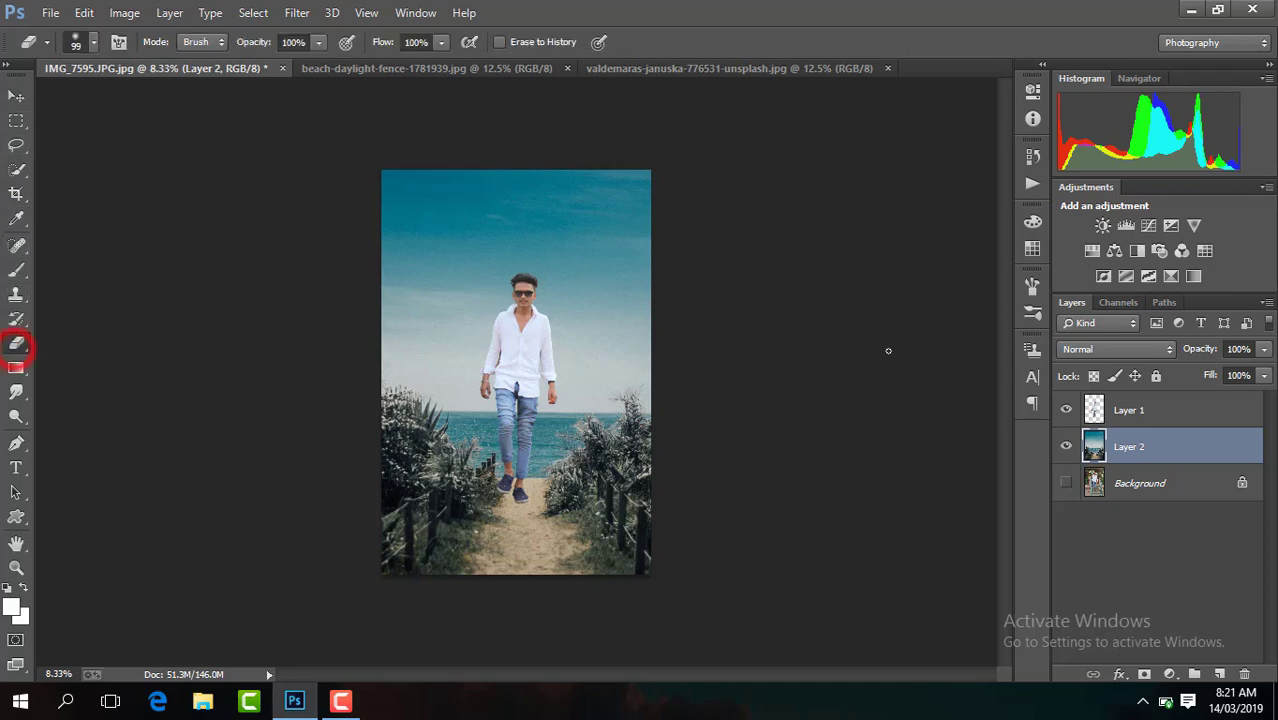
click(1147, 413)
key(ctrl+plus)
key(ctrl+plus)
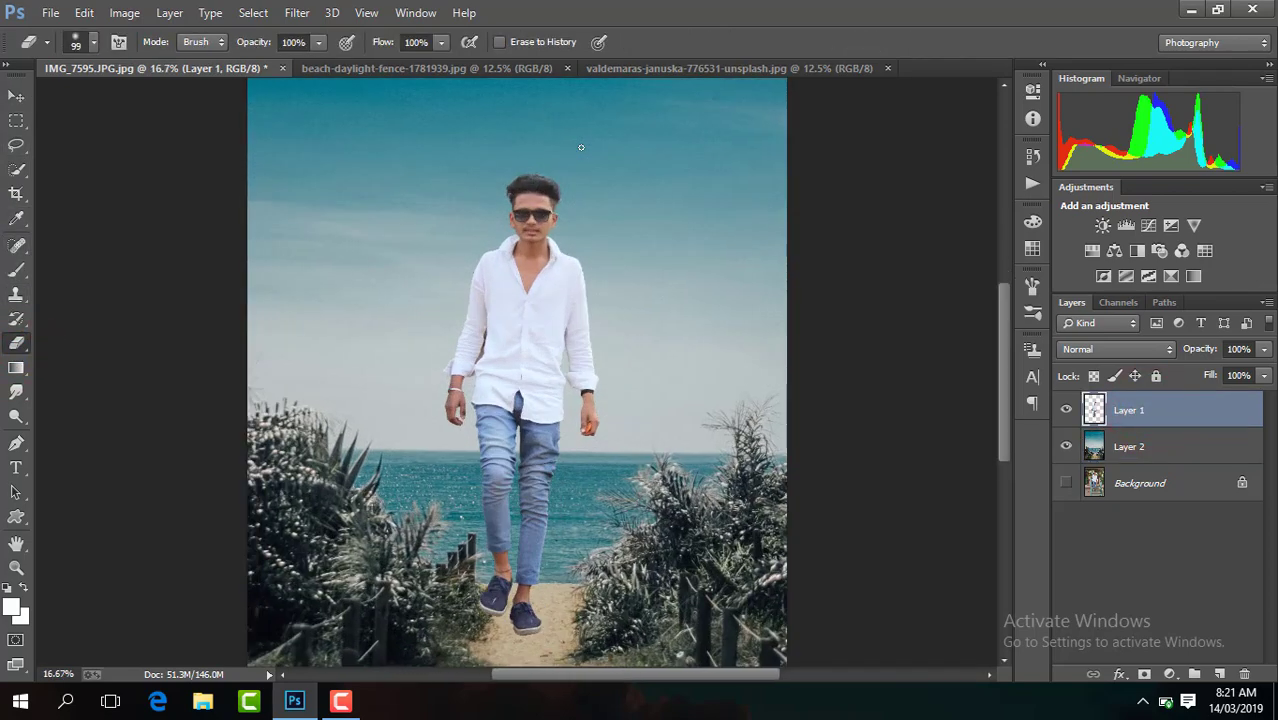
key(ctrl+plus)
key(ctrl+plus)
key(ctrl+plus)
key(ctrl+plus)
key(ctrl+plus)
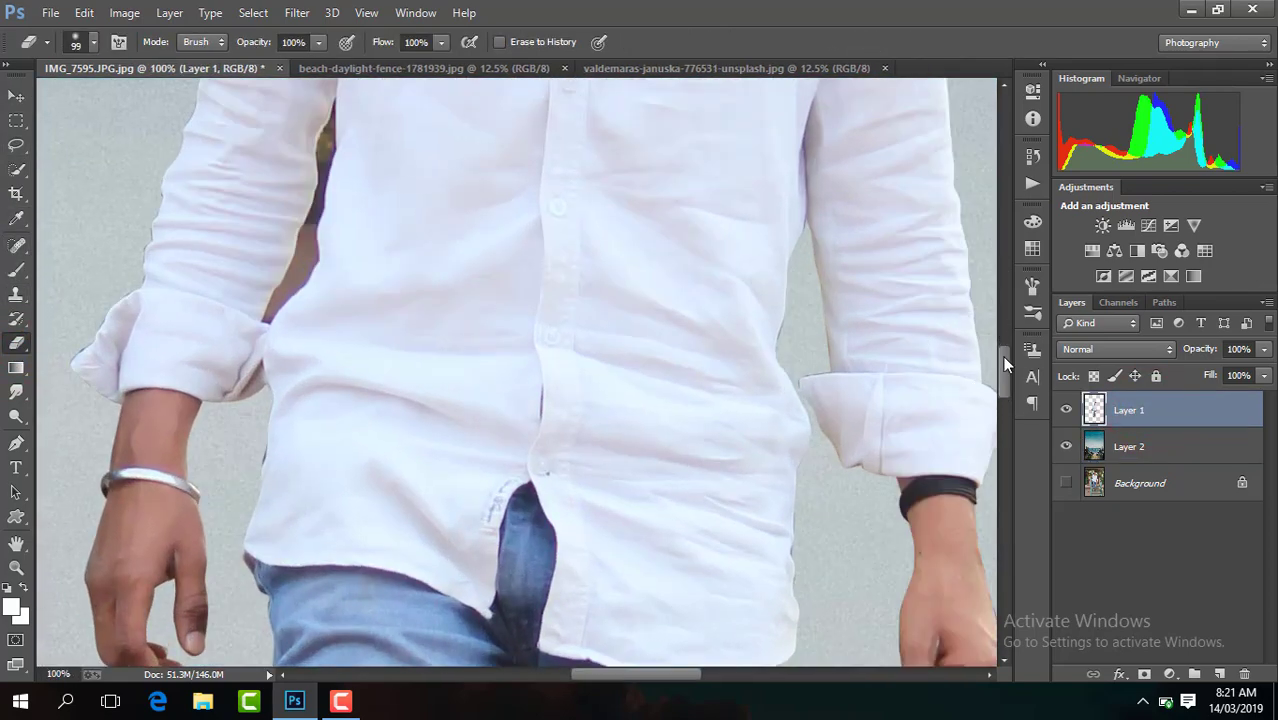
drag(1005, 364, 1005, 265)
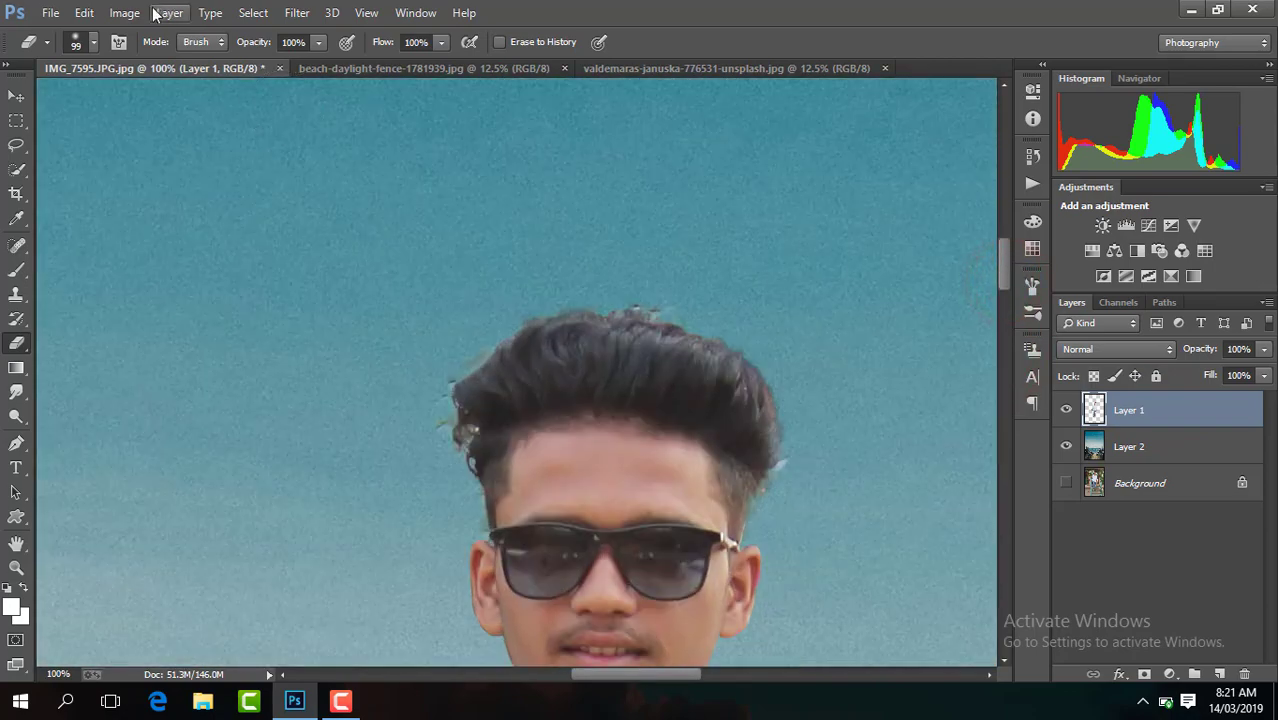
Set the eraser to 33 px and erase the stray fringe around the man's hair
click(90, 43)
click(128, 102)
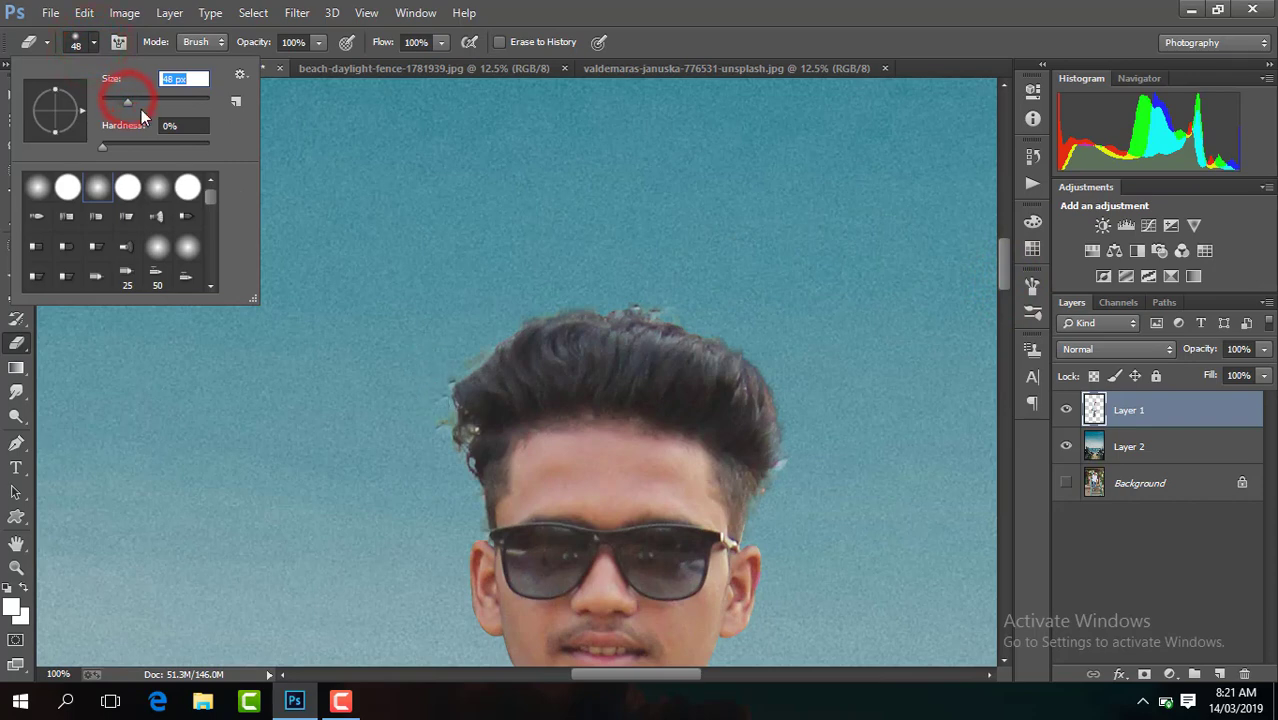
drag(121, 104, 117, 103)
click(436, 422)
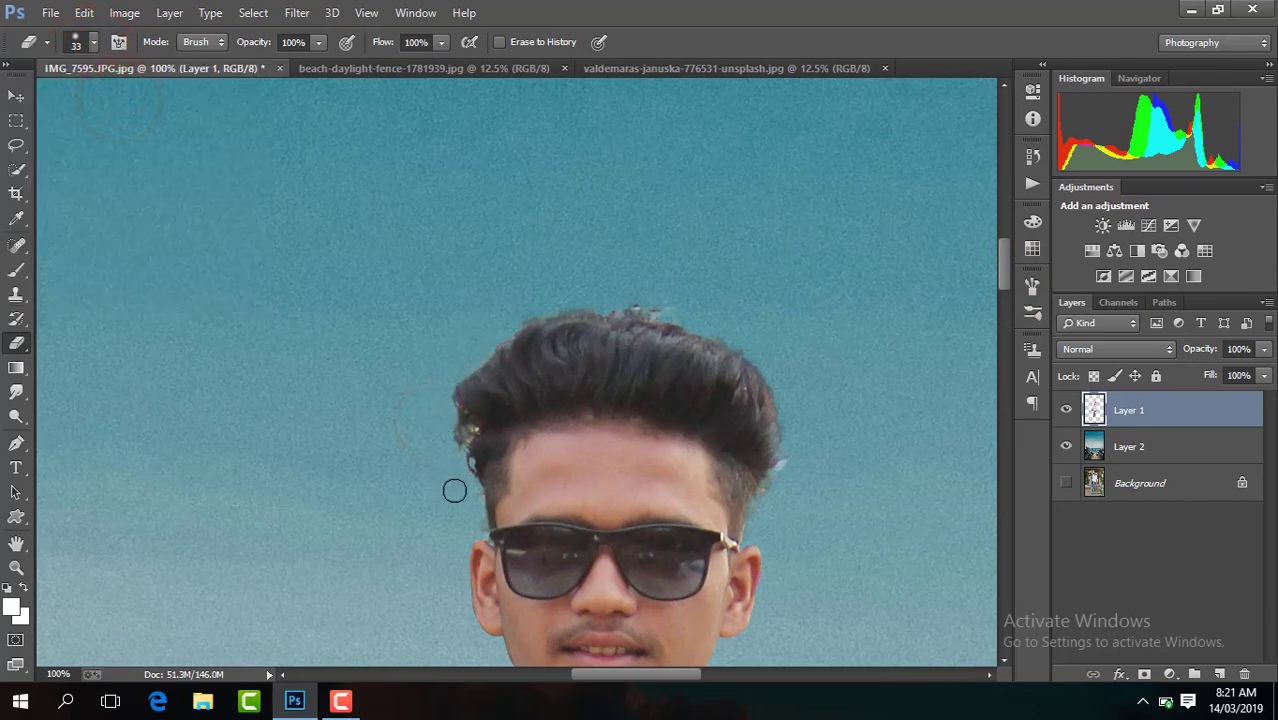
click(658, 304)
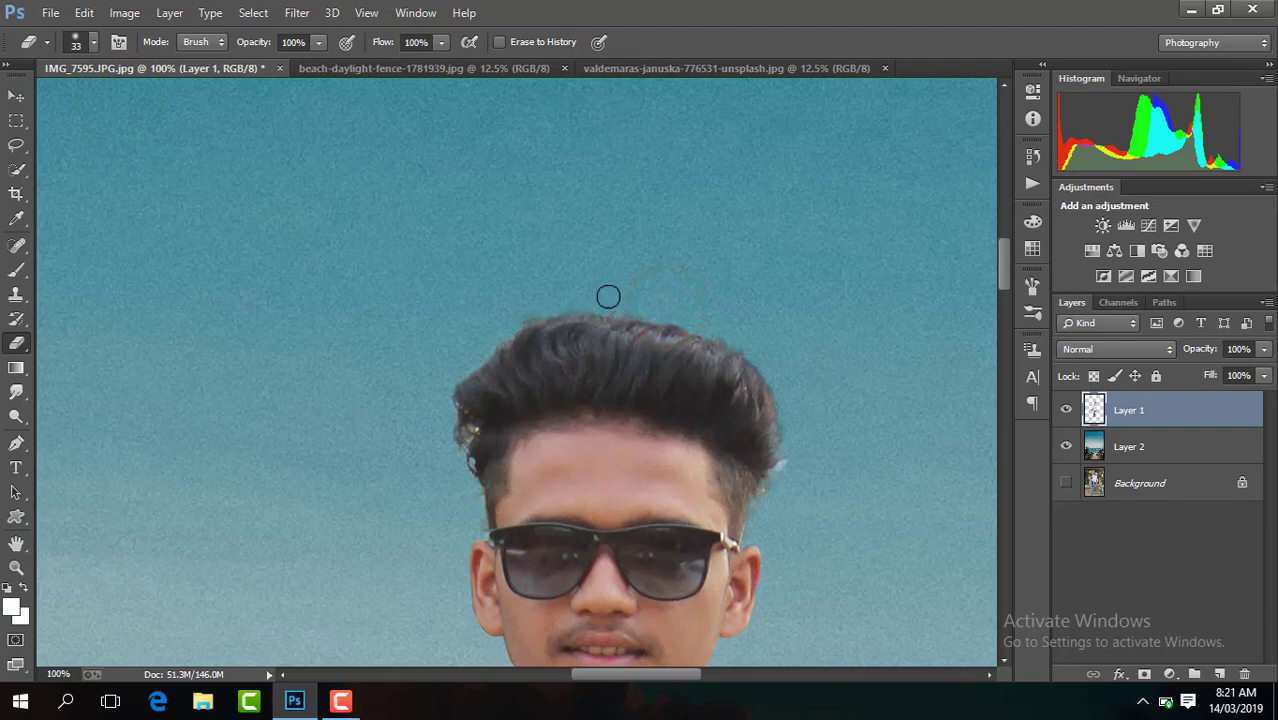
click(790, 375)
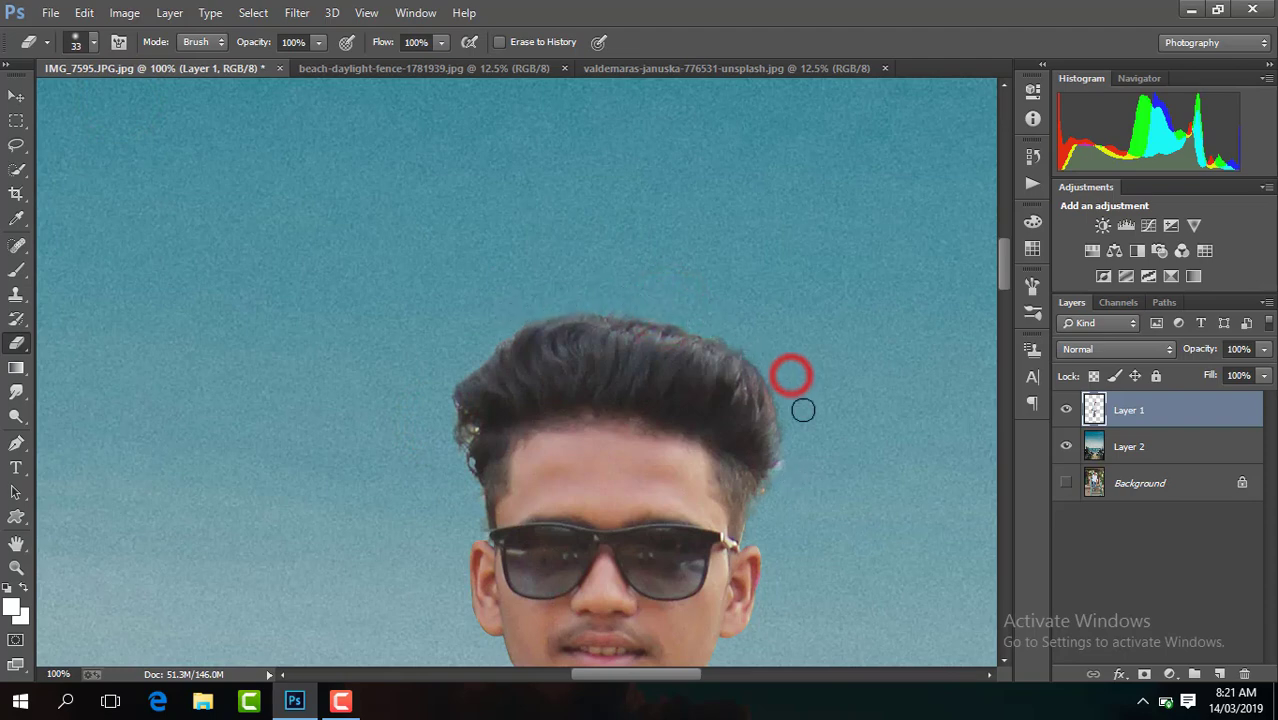
click(763, 512)
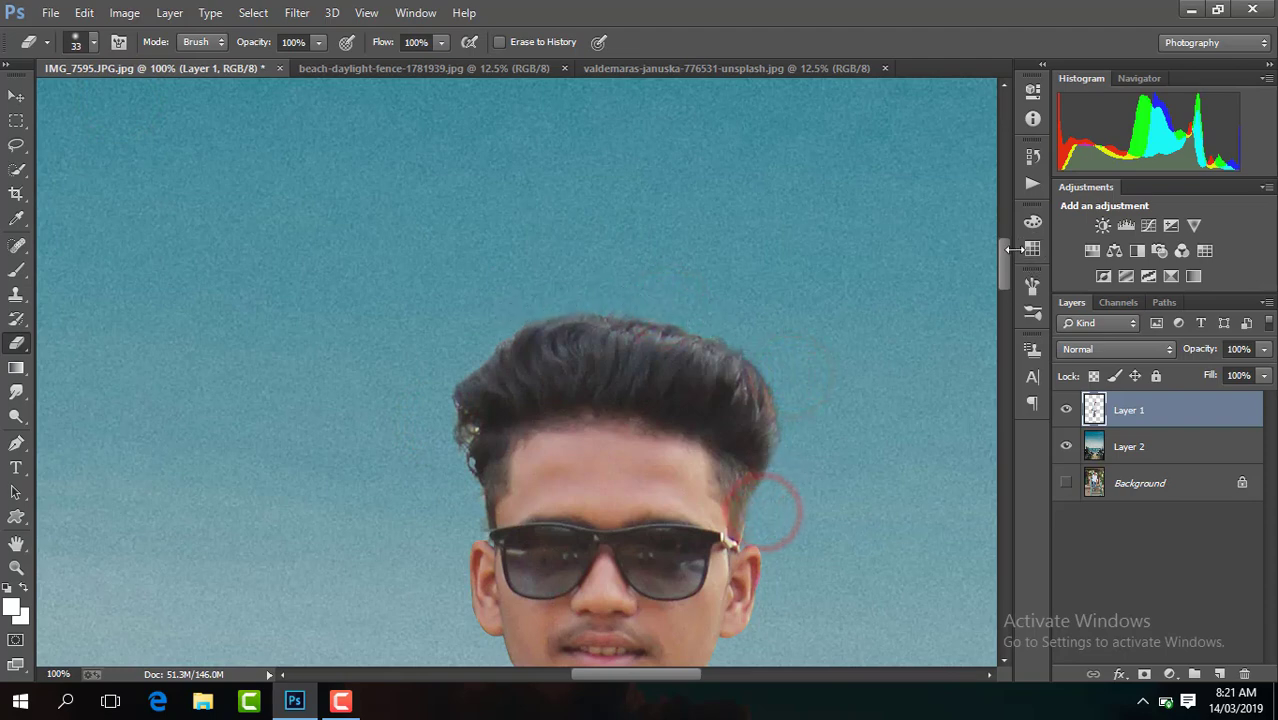
drag(1003, 308, 996, 371)
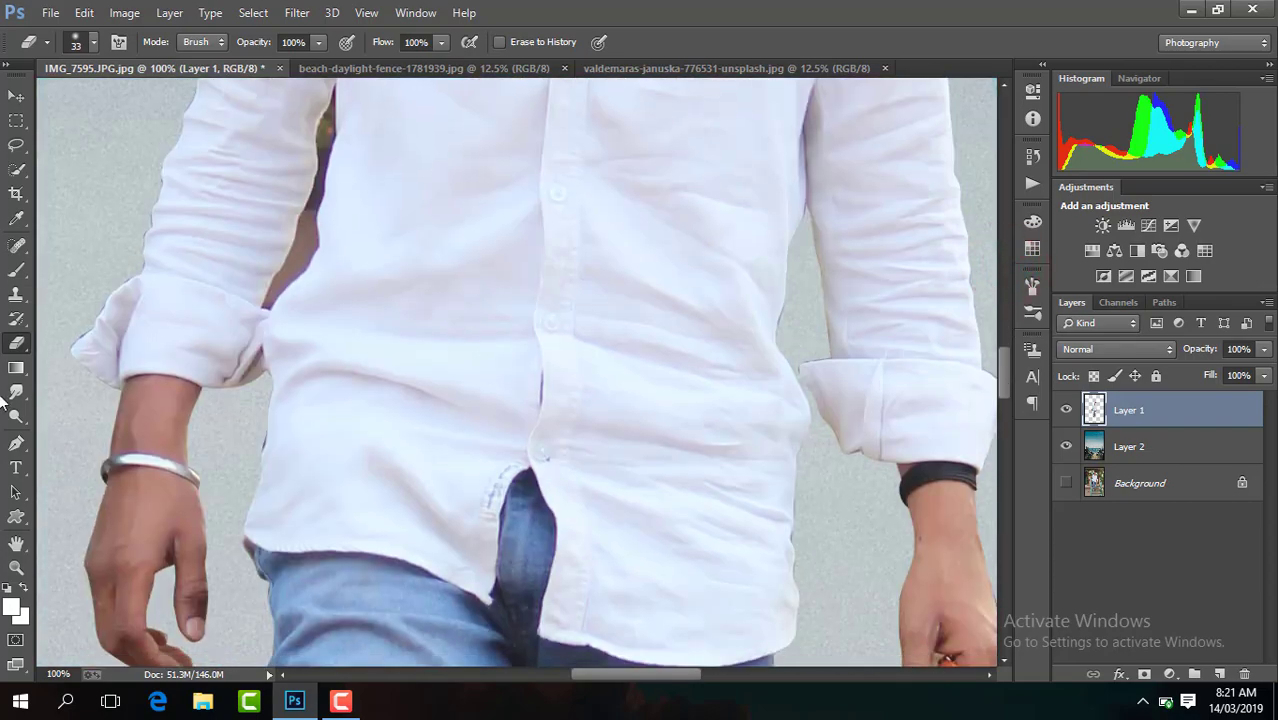
click(16, 446)
click(636, 677)
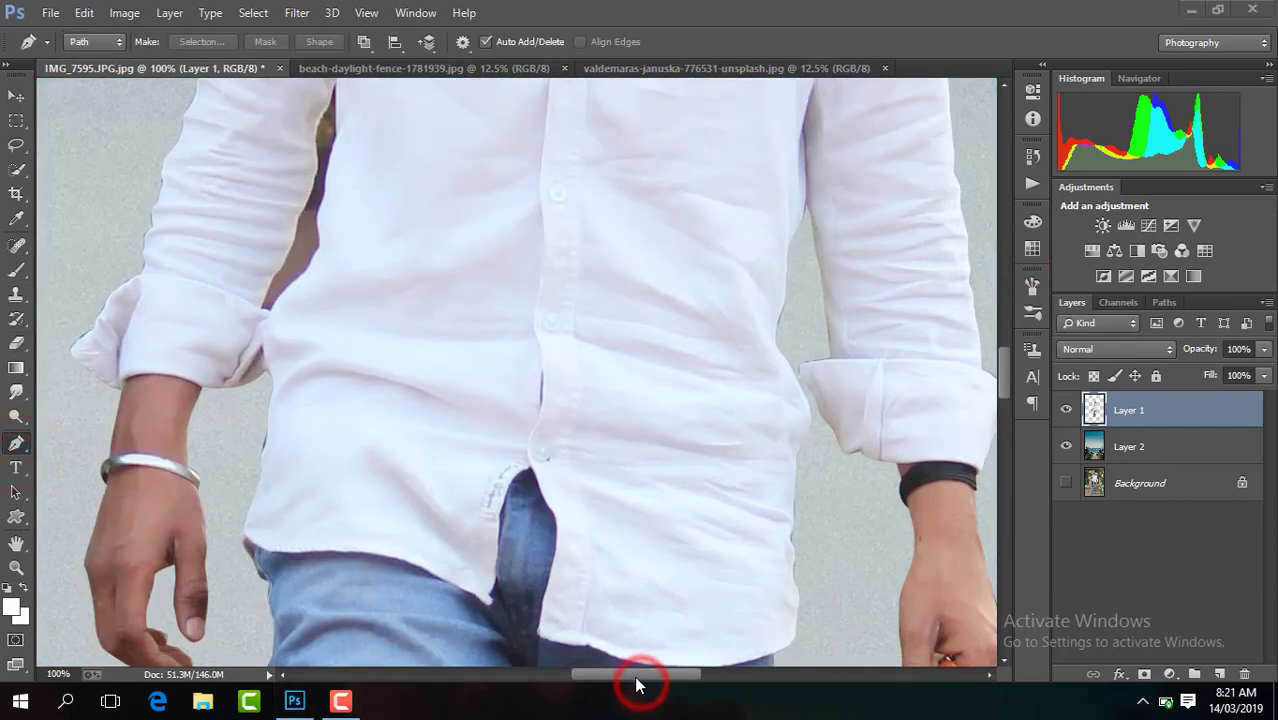
Trace a few Pen path points along the inner edge of the left arm
drag(590, 677, 565, 677)
scroll(380, 272, up, 1)
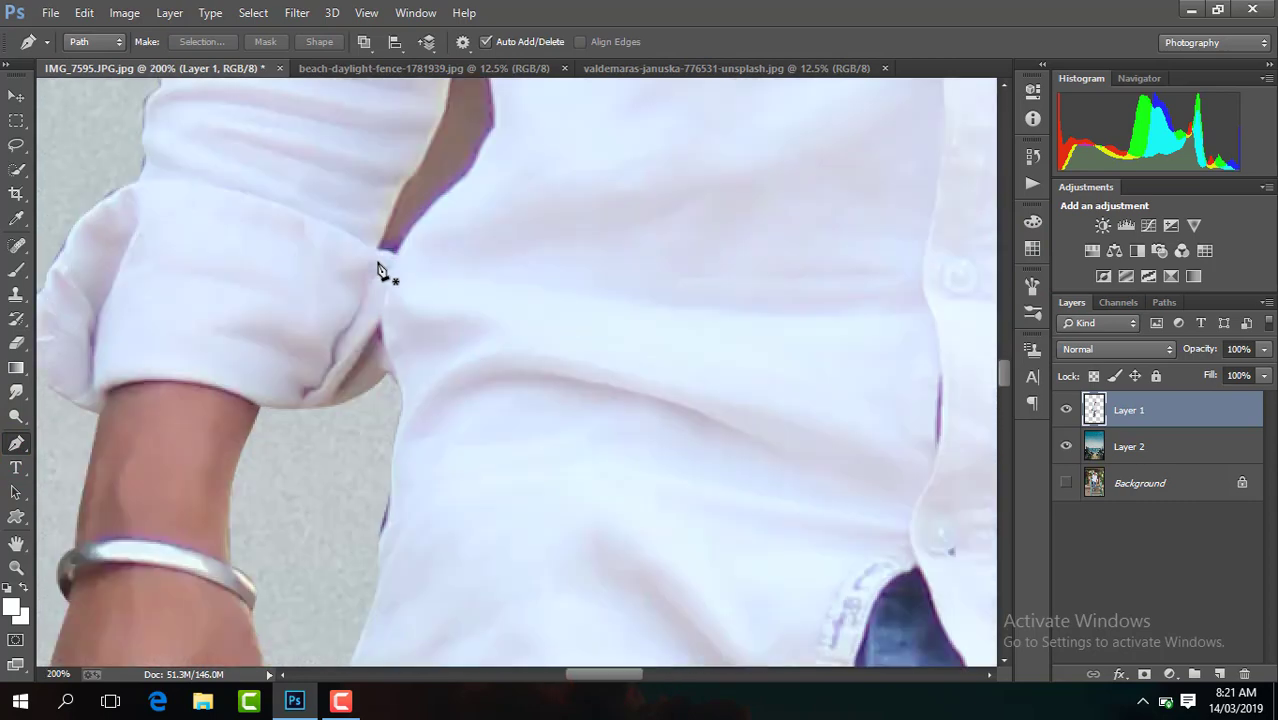
click(440, 200)
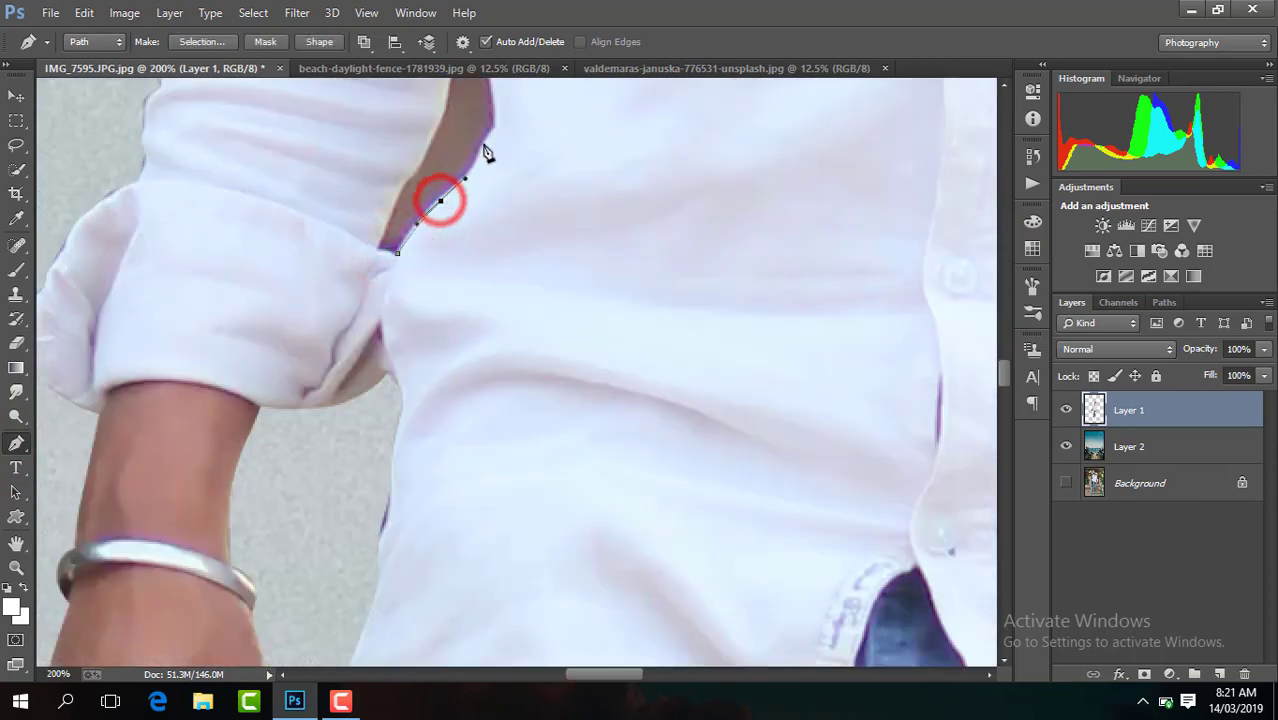
click(485, 140)
click(494, 128)
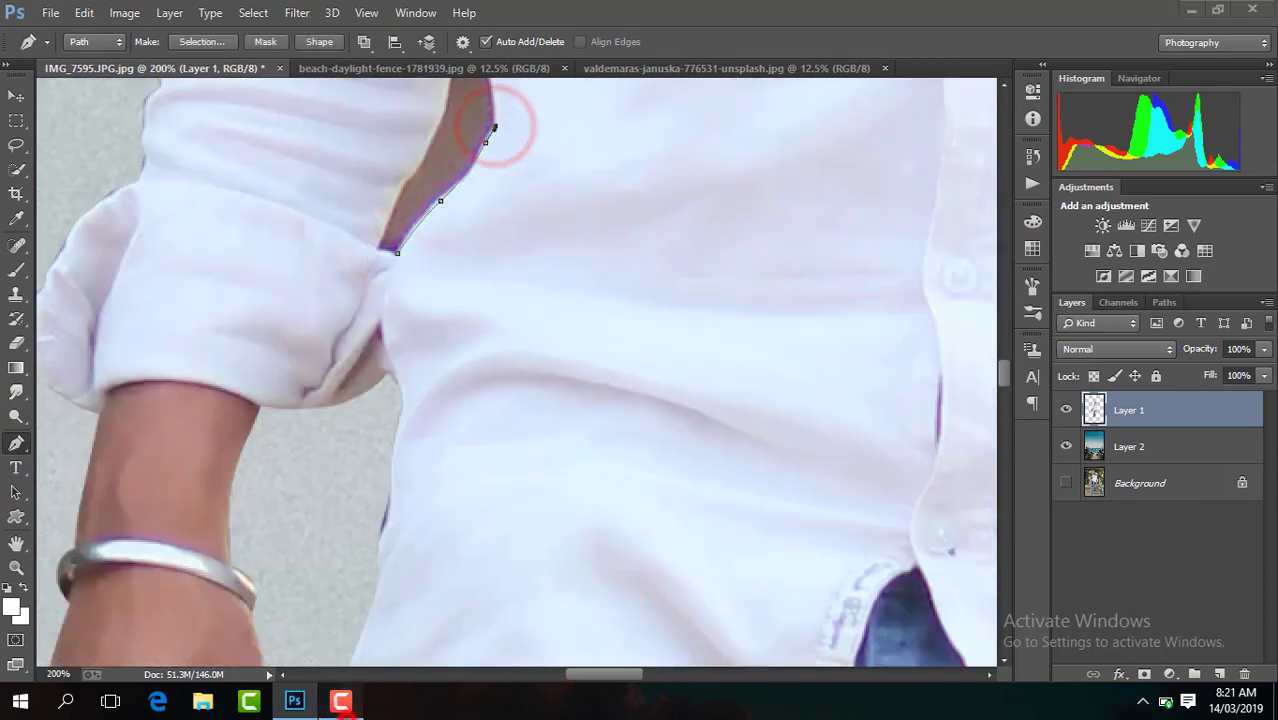
Delete the original Background layer and commit a crop trimming the hidden overhang
click(340, 700)
click(1187, 640)
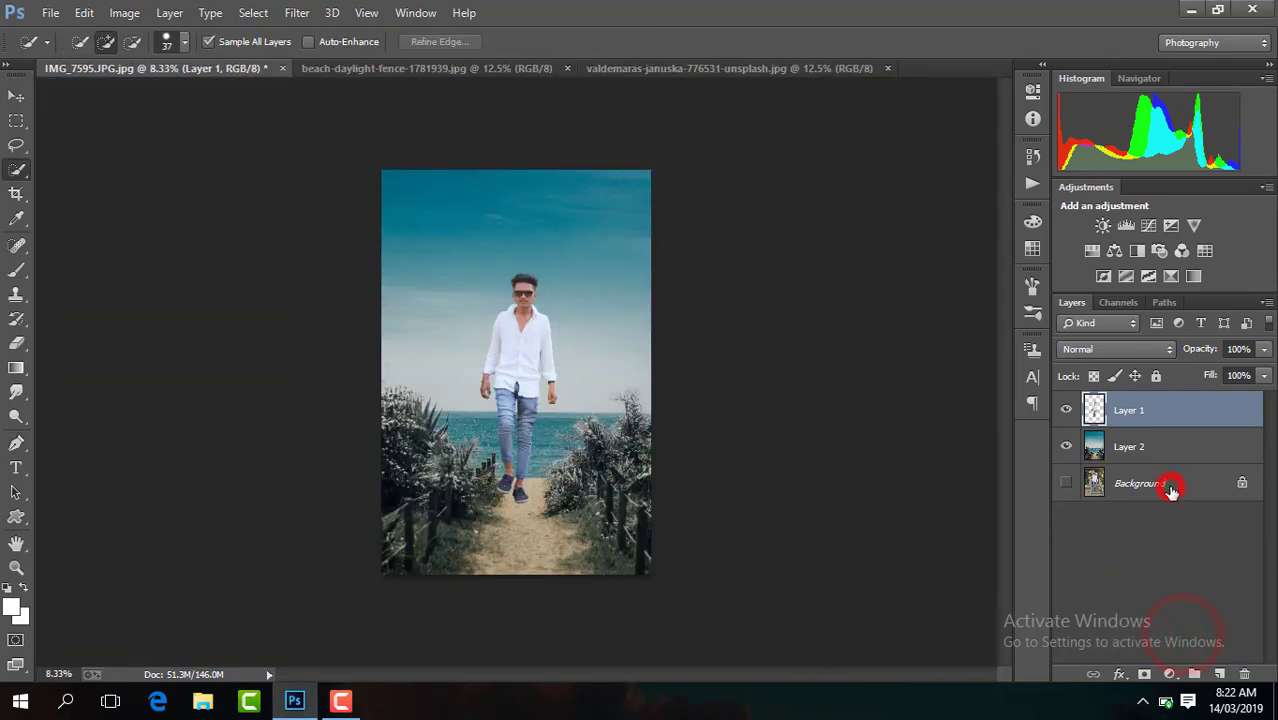
click(1172, 492)
key(Delete)
click(15, 193)
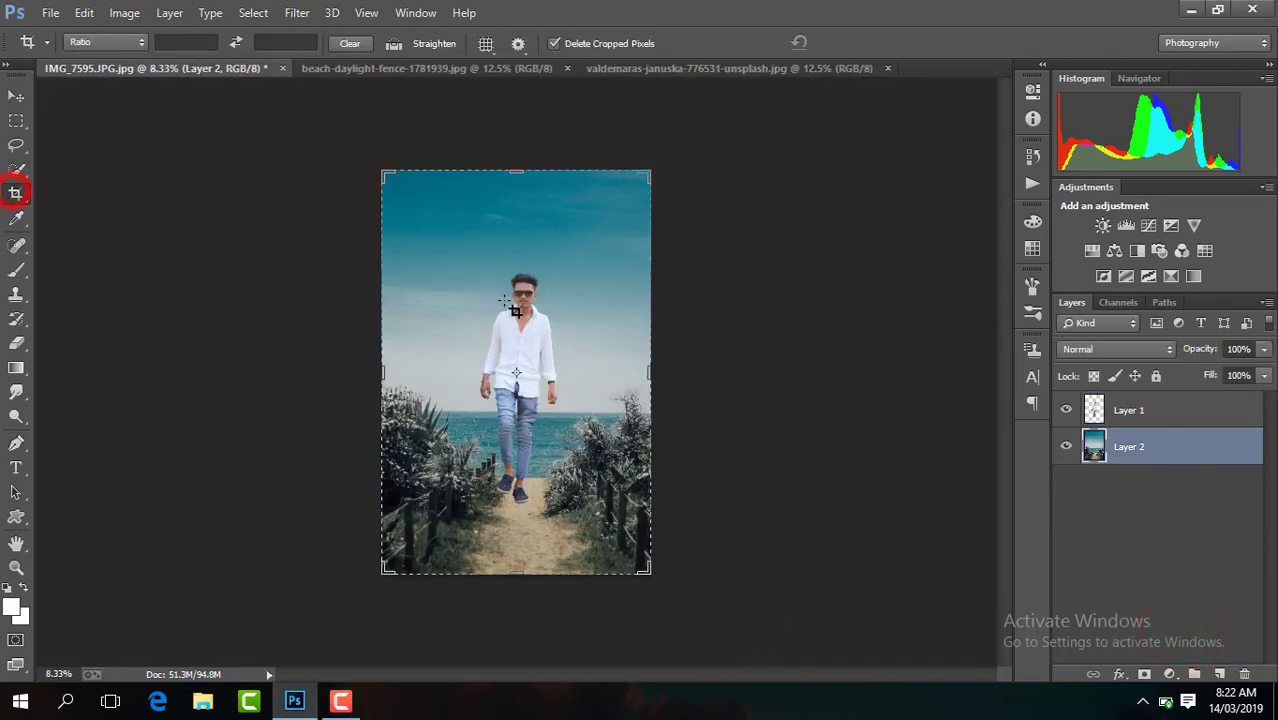
click(508, 288)
click(866, 42)
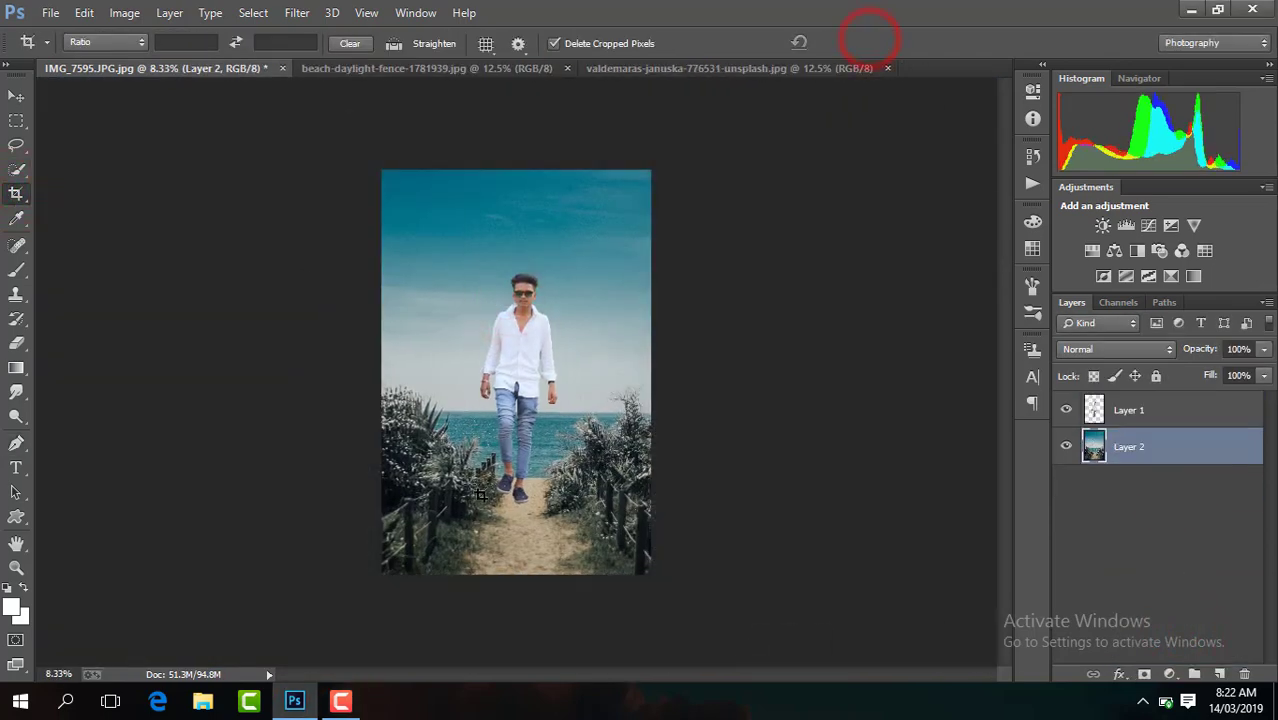
Select the man's Layer 1 and zoom in on his legs and shoes with the Move tool
click(1176, 416)
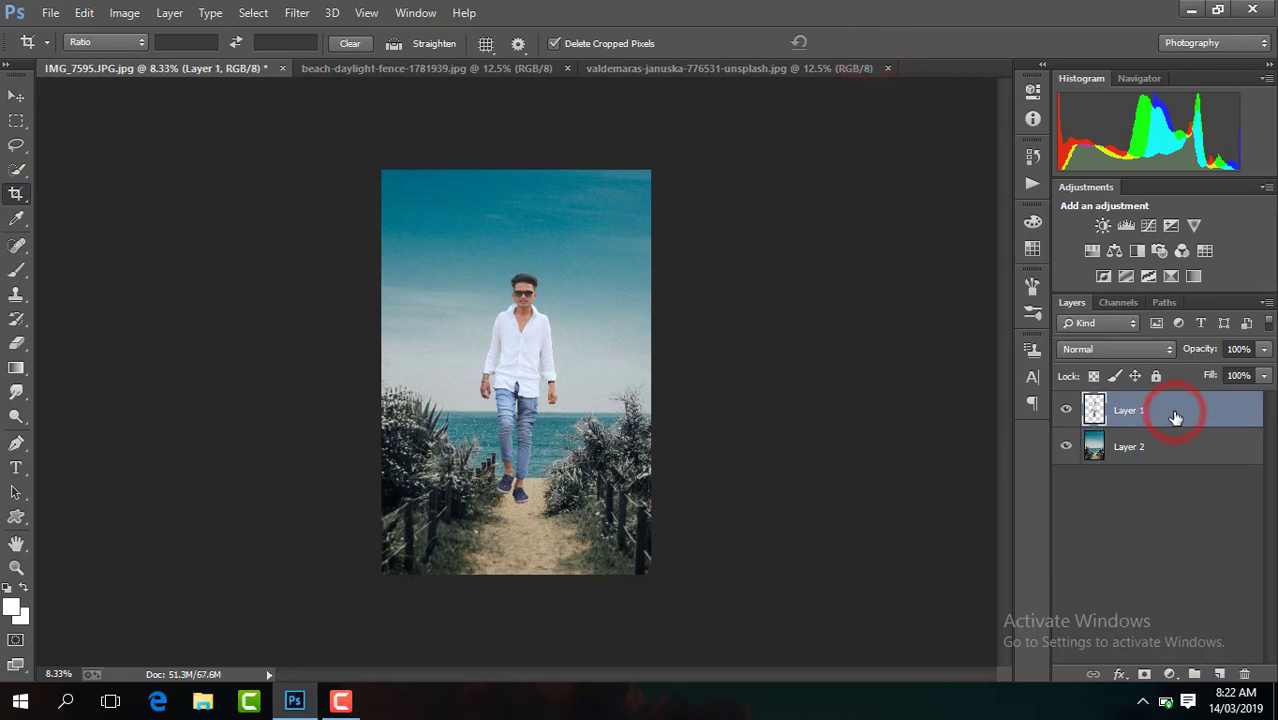
key(ctrl+plus)
key(ctrl+plus)
key(ctrl+plus)
key(ctrl+plus)
key(ctrl+plus)
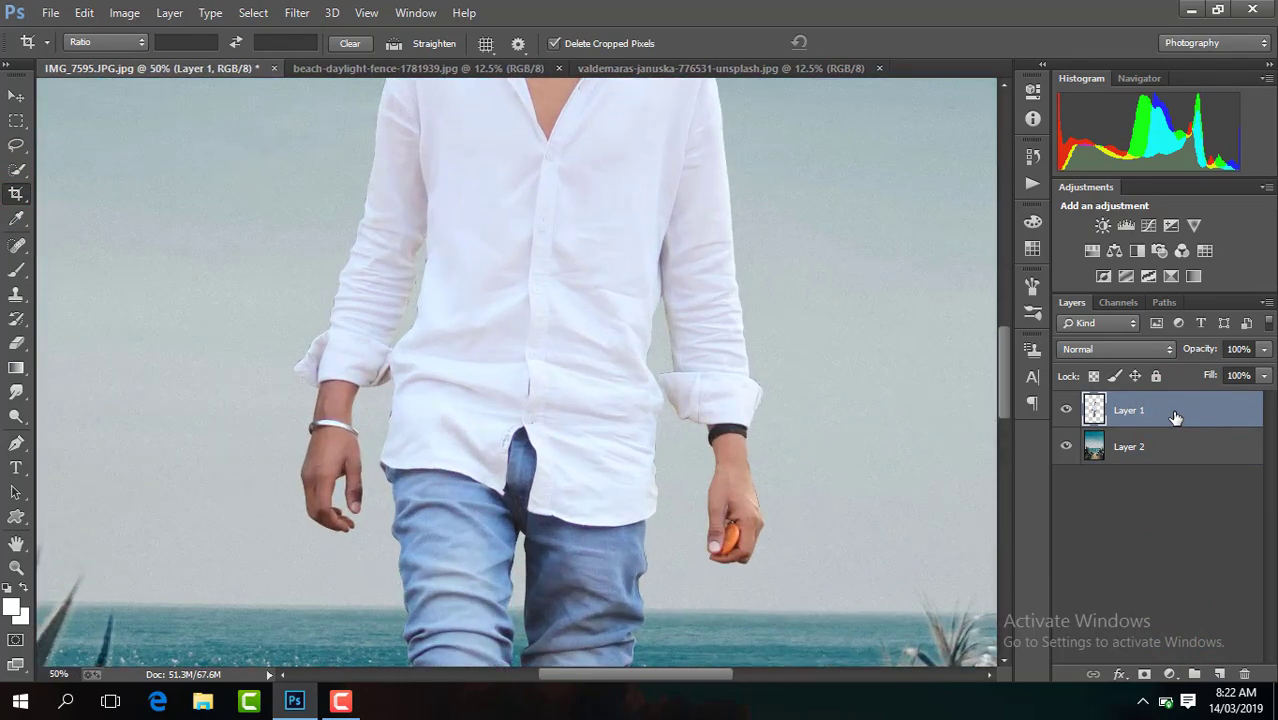
drag(1006, 347, 1006, 497)
key(ctrl+plus)
key(ctrl+plus)
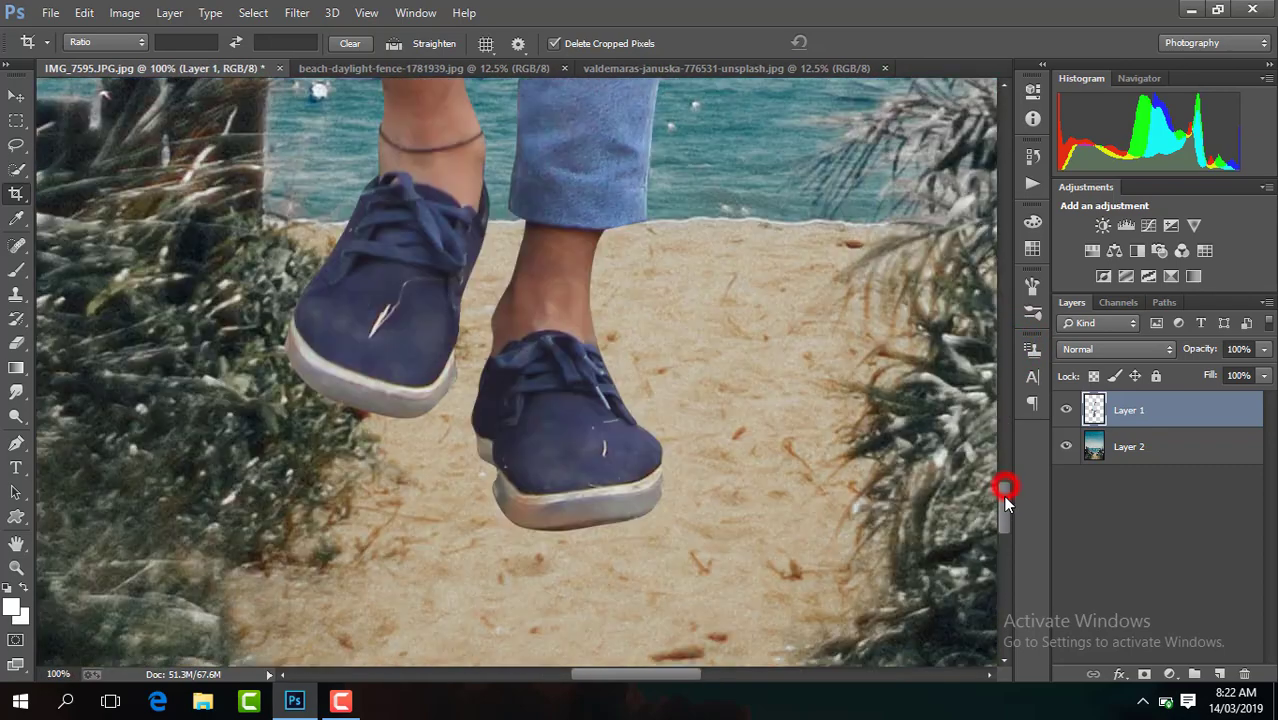
click(15, 172)
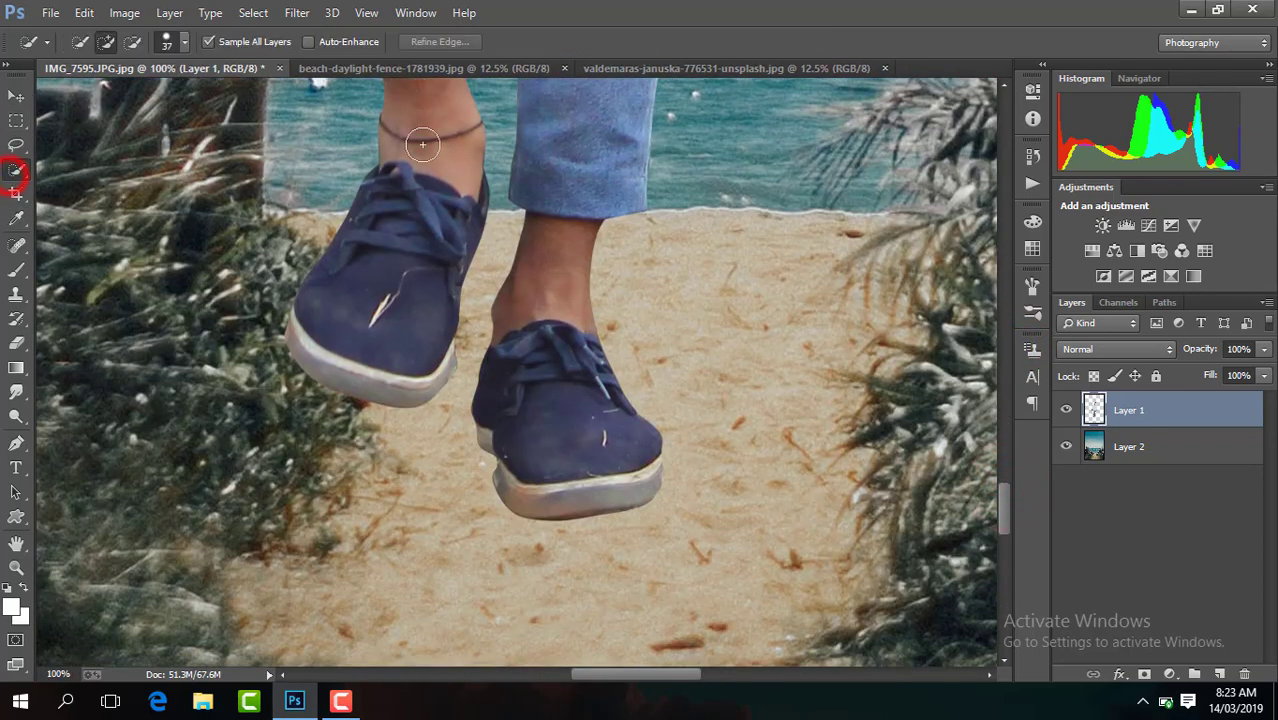
click(15, 96)
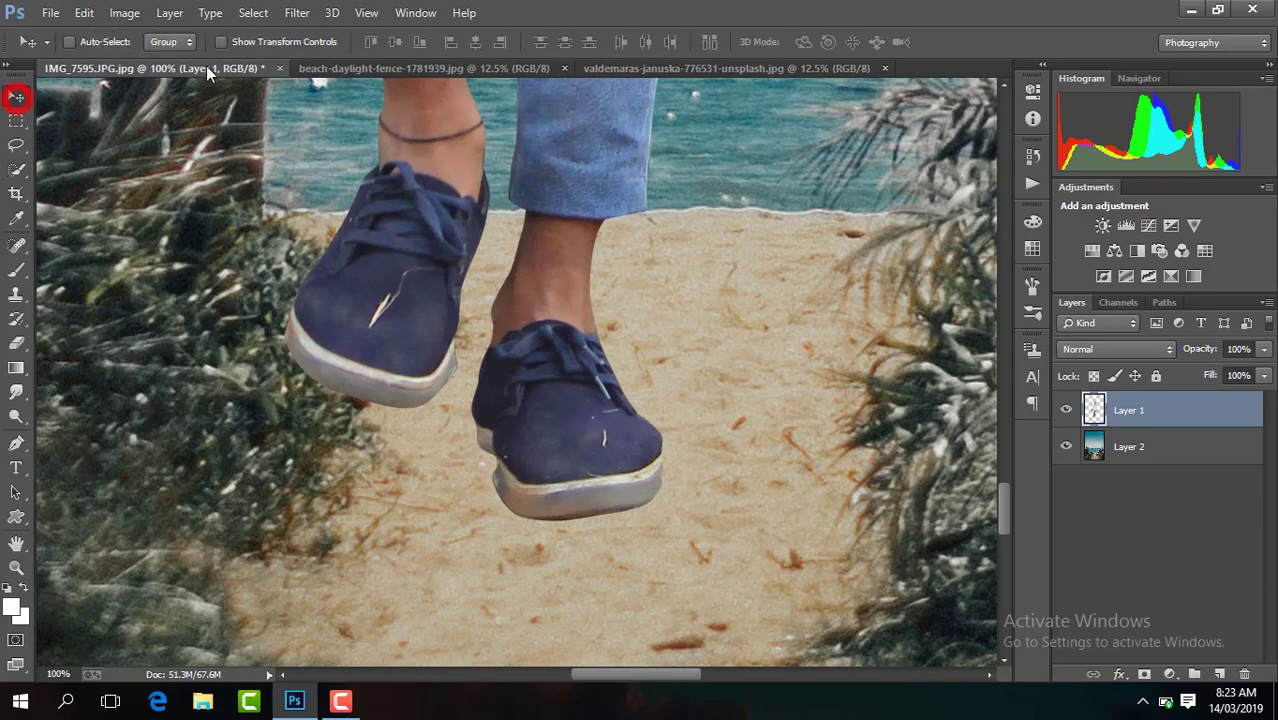
Show transform controls on Layer 1 and put Free Transform into Warp mode
click(291, 42)
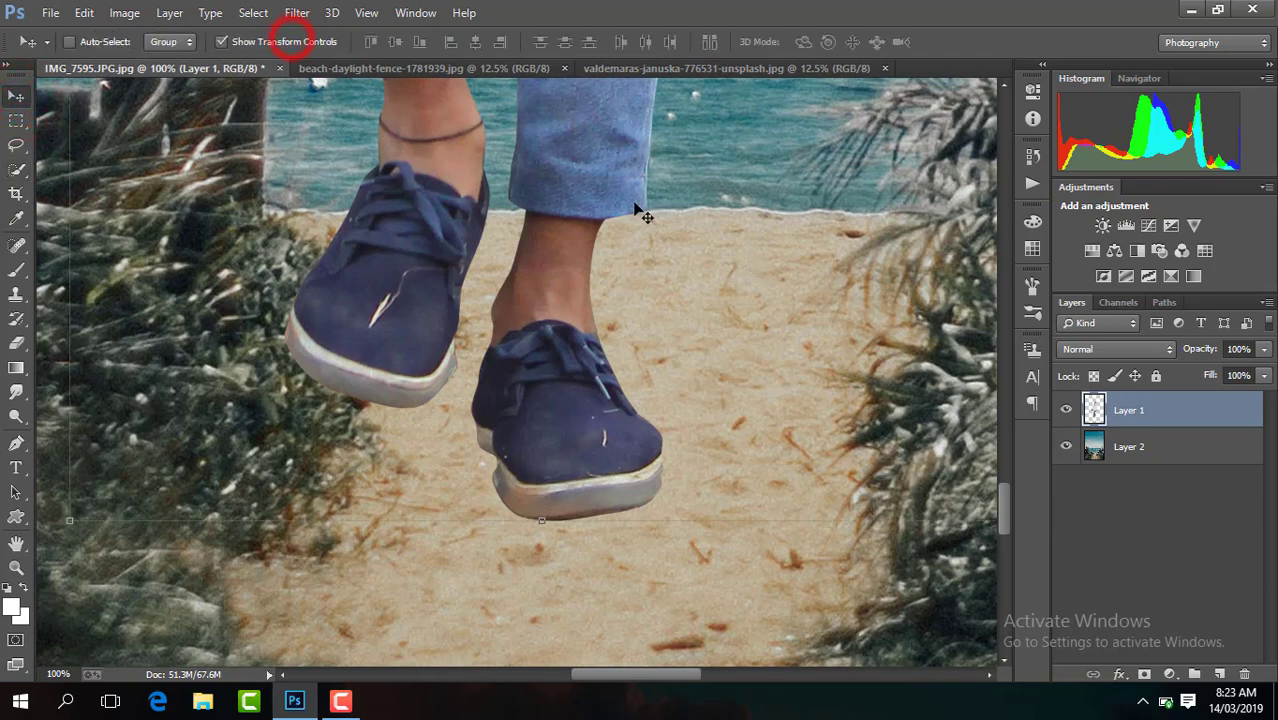
right_click(633, 334)
click(285, 541)
click(285, 541)
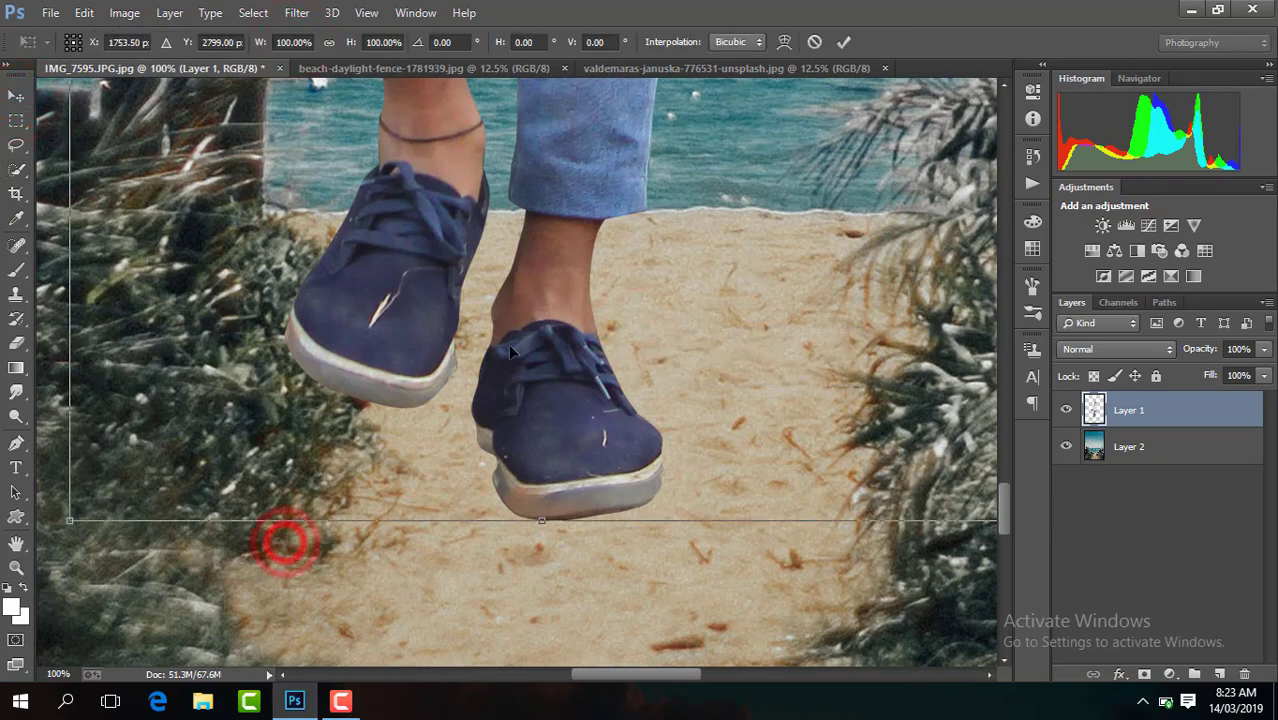
right_click(510, 350)
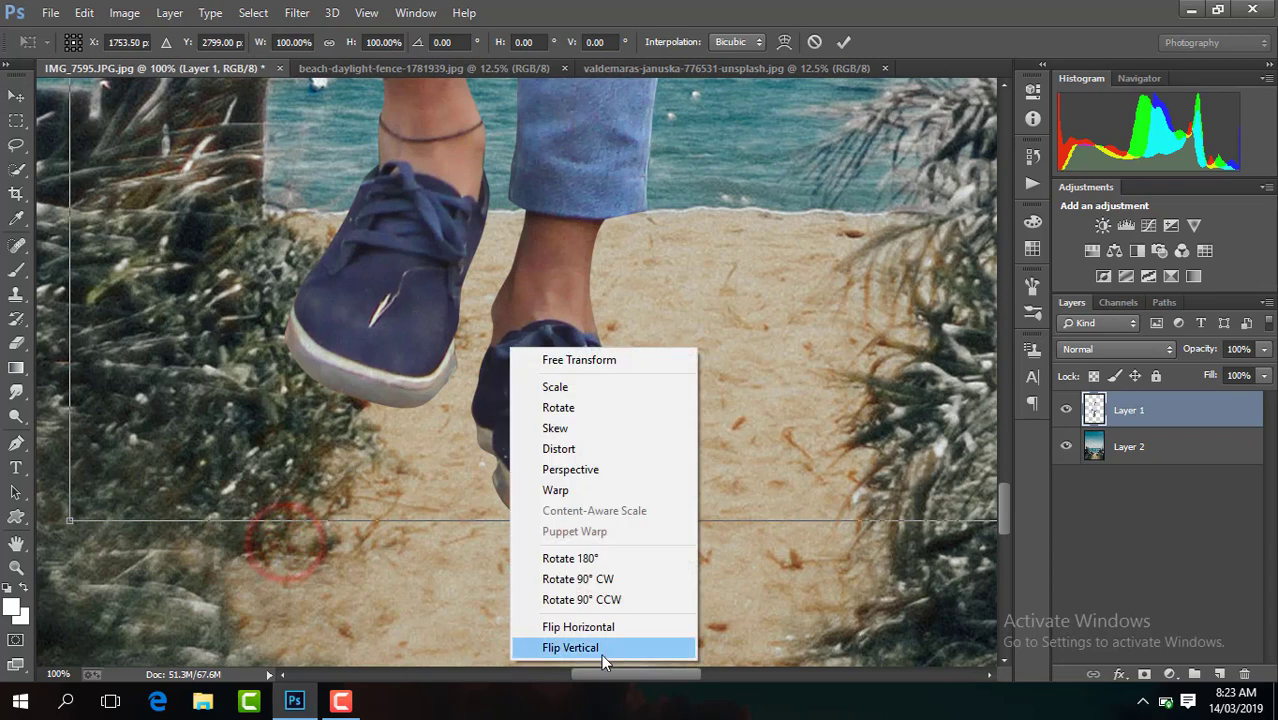
click(556, 490)
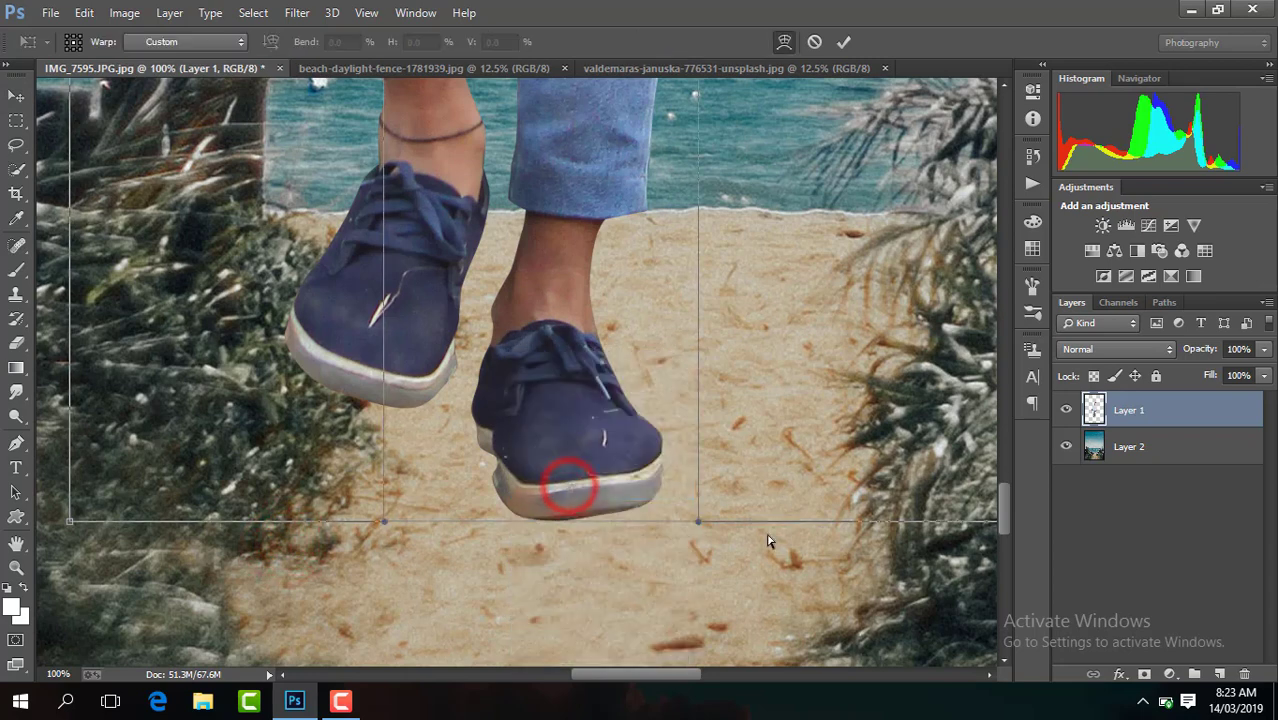
Drag the warp grid around the shoes, then cancel the warp to keep them unchanged
mouse_move(698, 524)
mouse_down()
mouse_move(697, 538)
mouse_move(681, 533)
mouse_up()
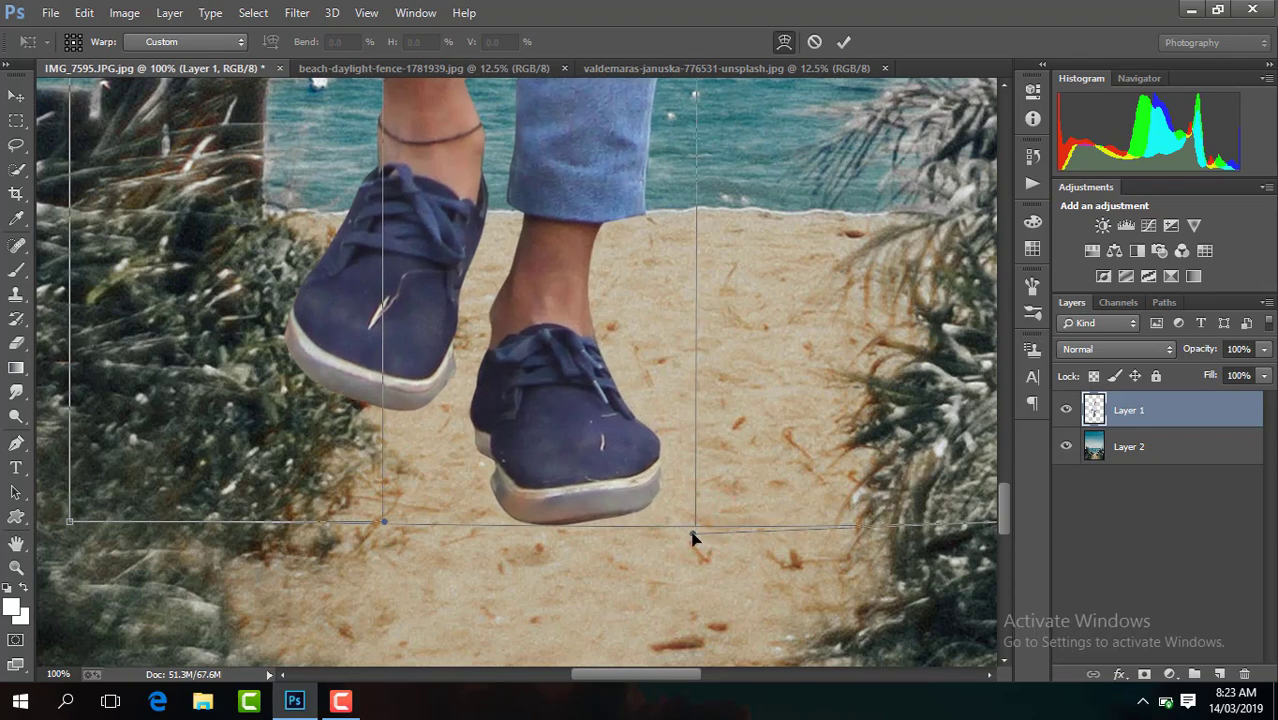
click(545, 527)
drag(545, 527, 545, 520)
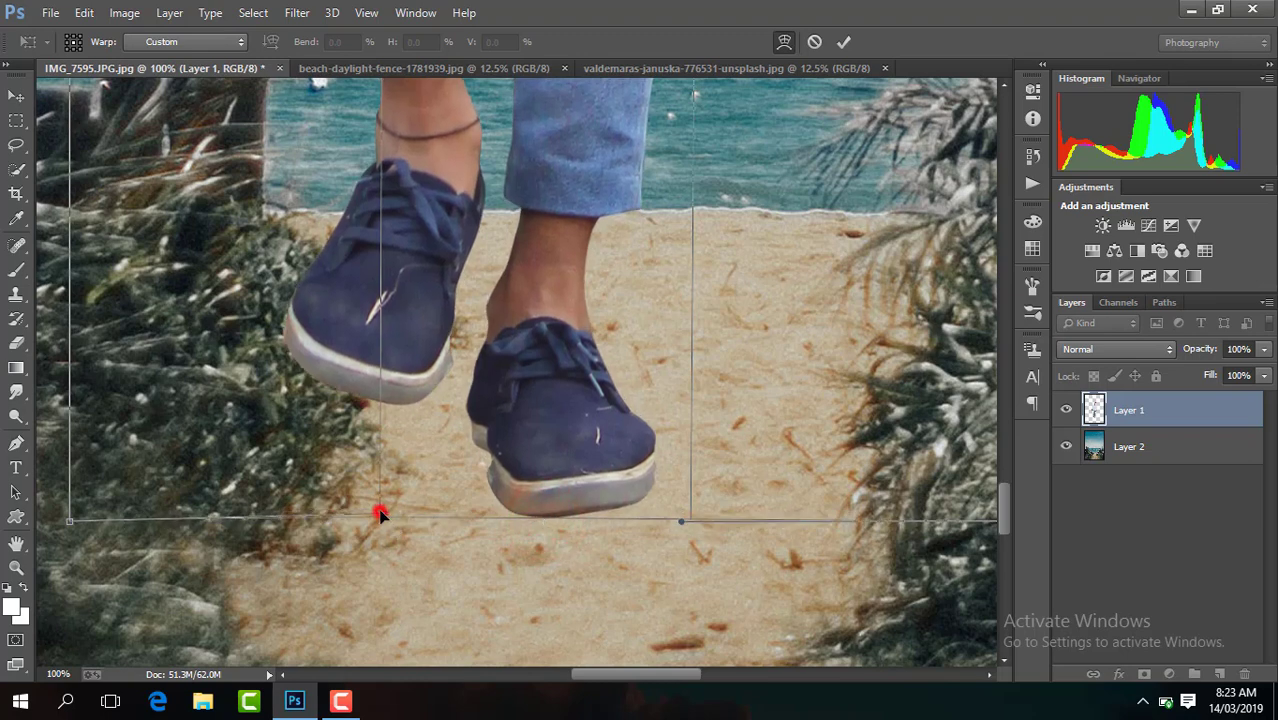
mouse_move(681, 521)
mouse_down()
mouse_move(695, 537)
mouse_move(674, 510)
mouse_up()
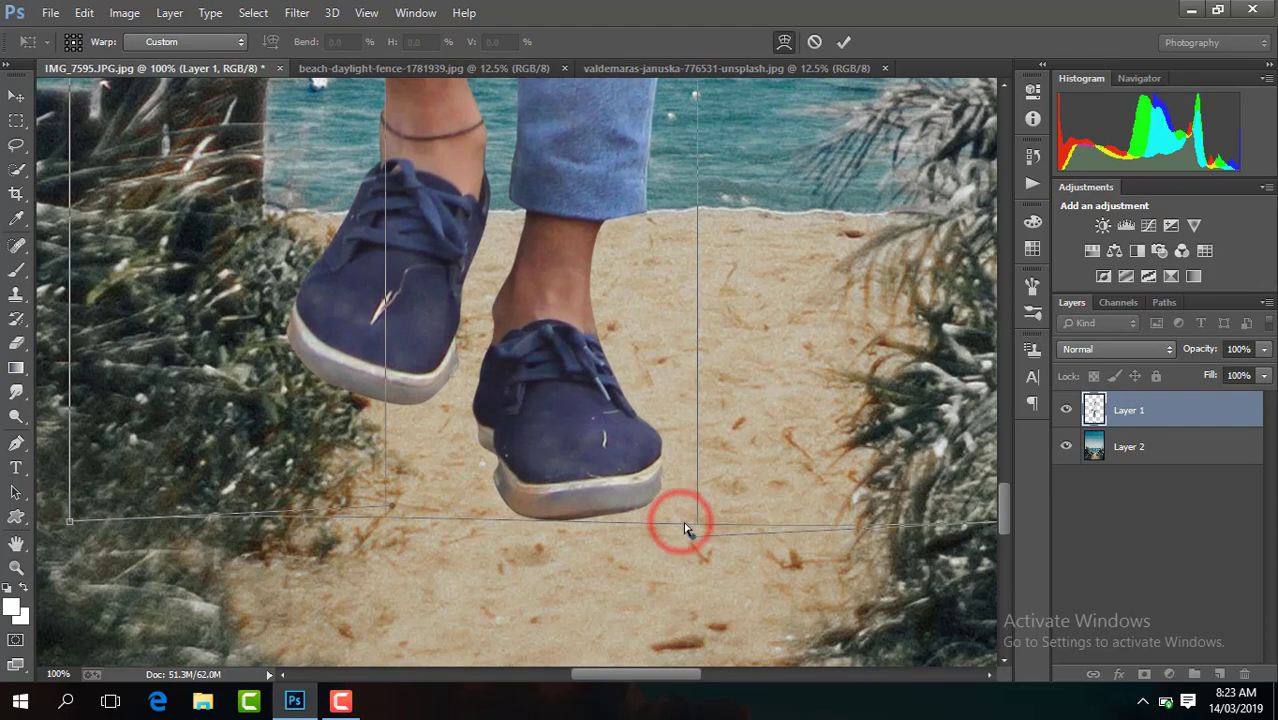
click(816, 43)
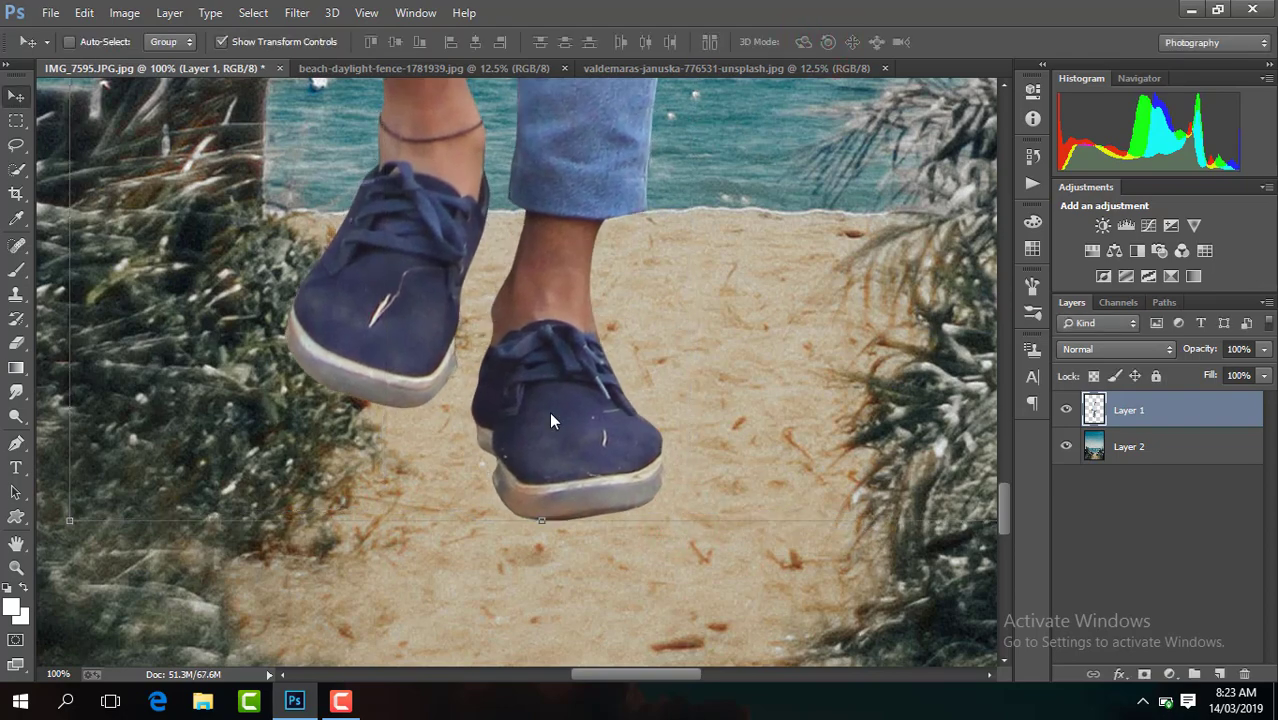
click(298, 14)
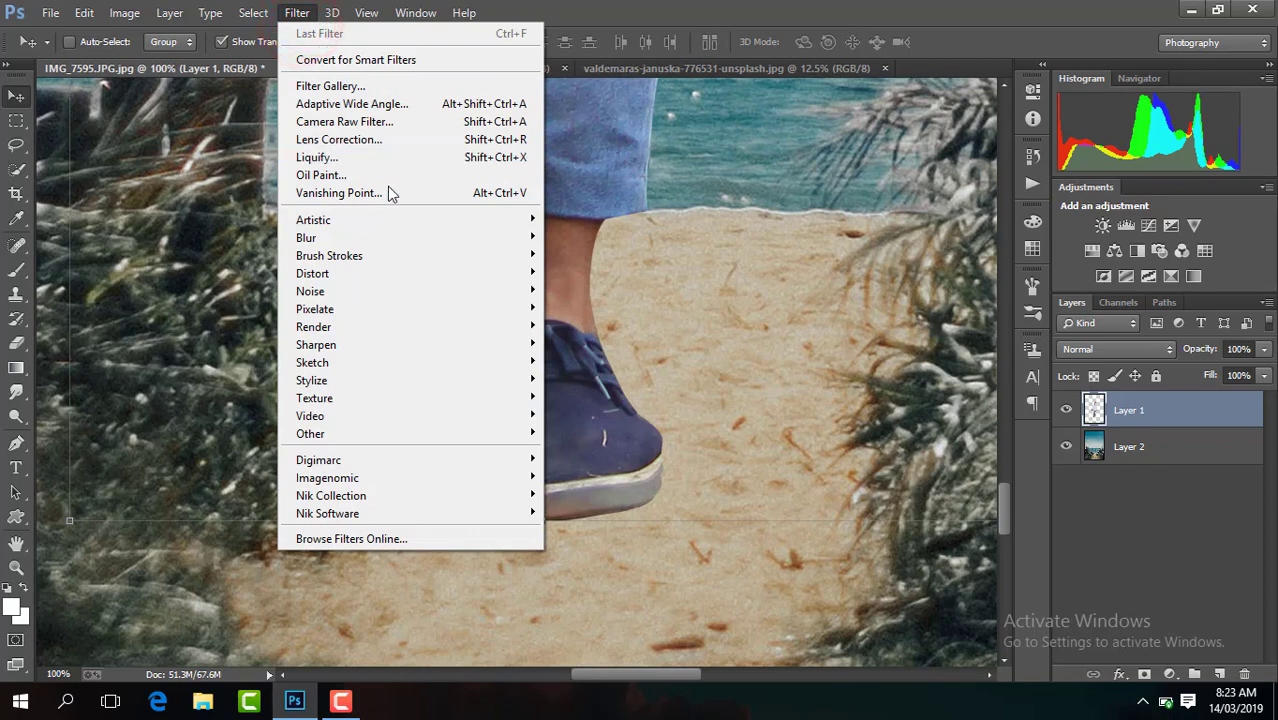
Reshape the right shoe's toe and sole with Liquify's Forward Warp and apply it
click(379, 157)
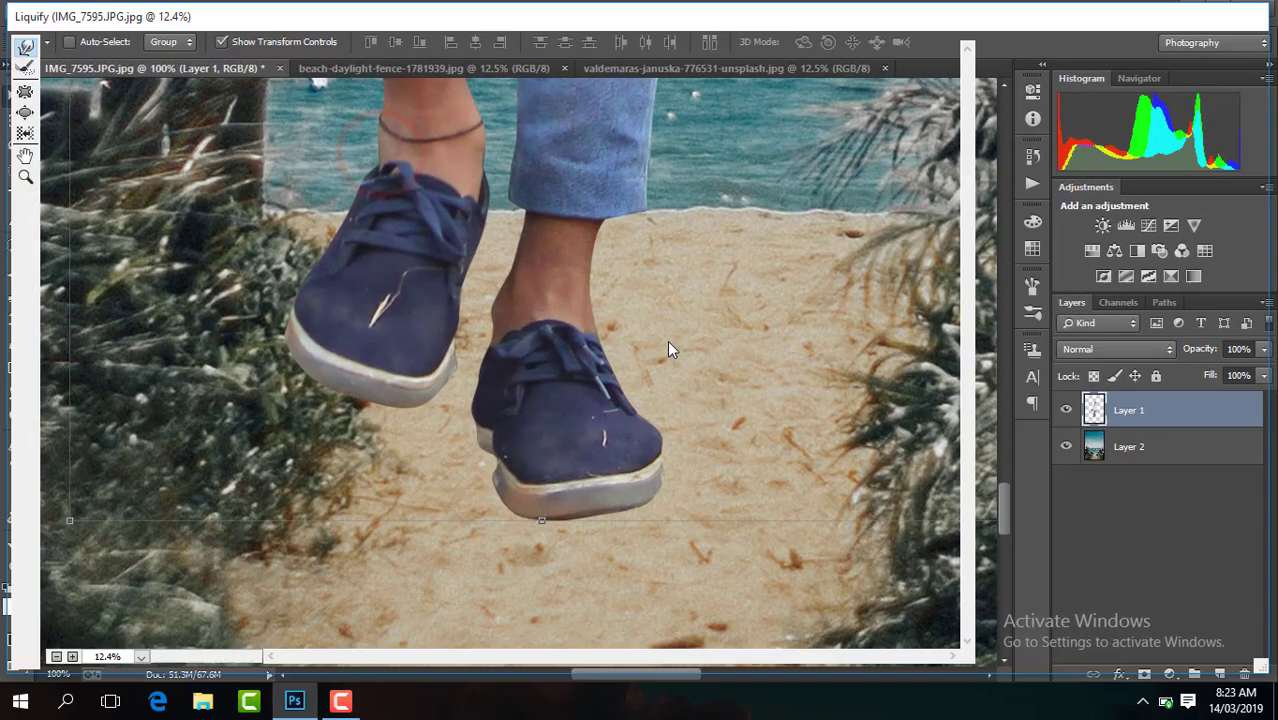
scroll(495, 320, up, 3)
scroll(495, 320, up, 1)
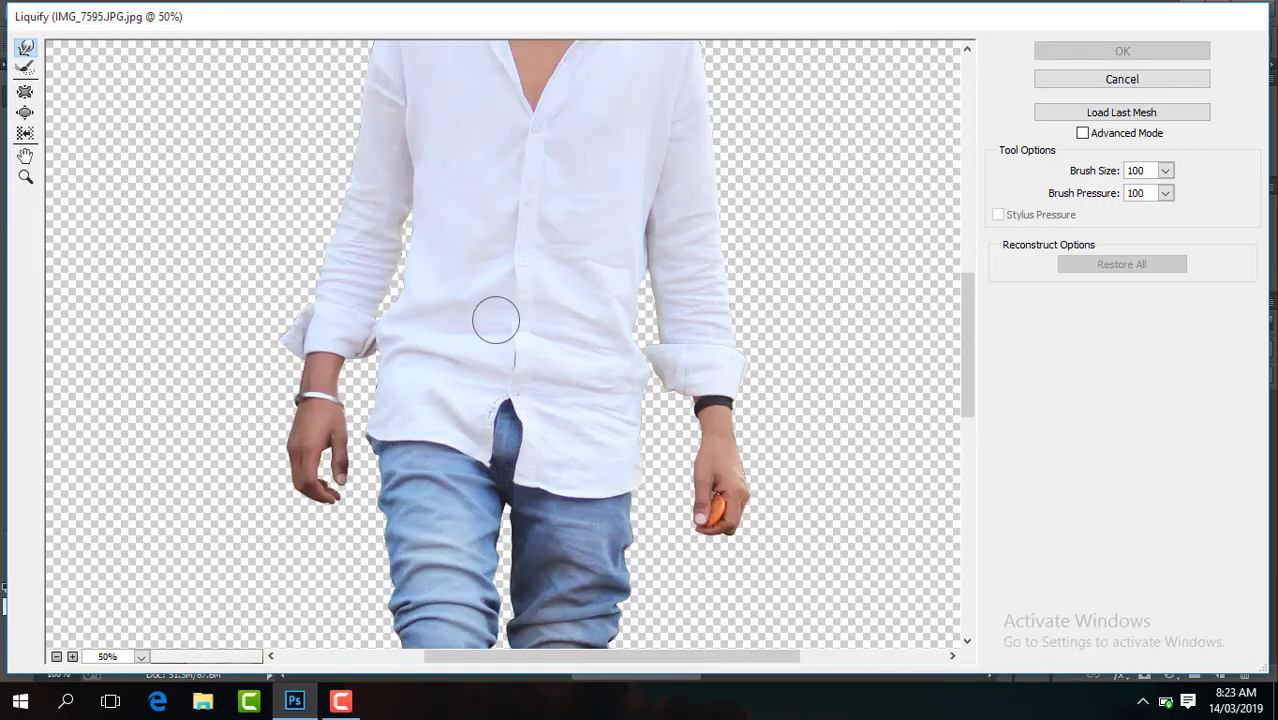
mouse_move(970, 296)
mouse_down()
mouse_move(955, 443)
mouse_move(967, 514)
mouse_up()
key(ctrl+plus)
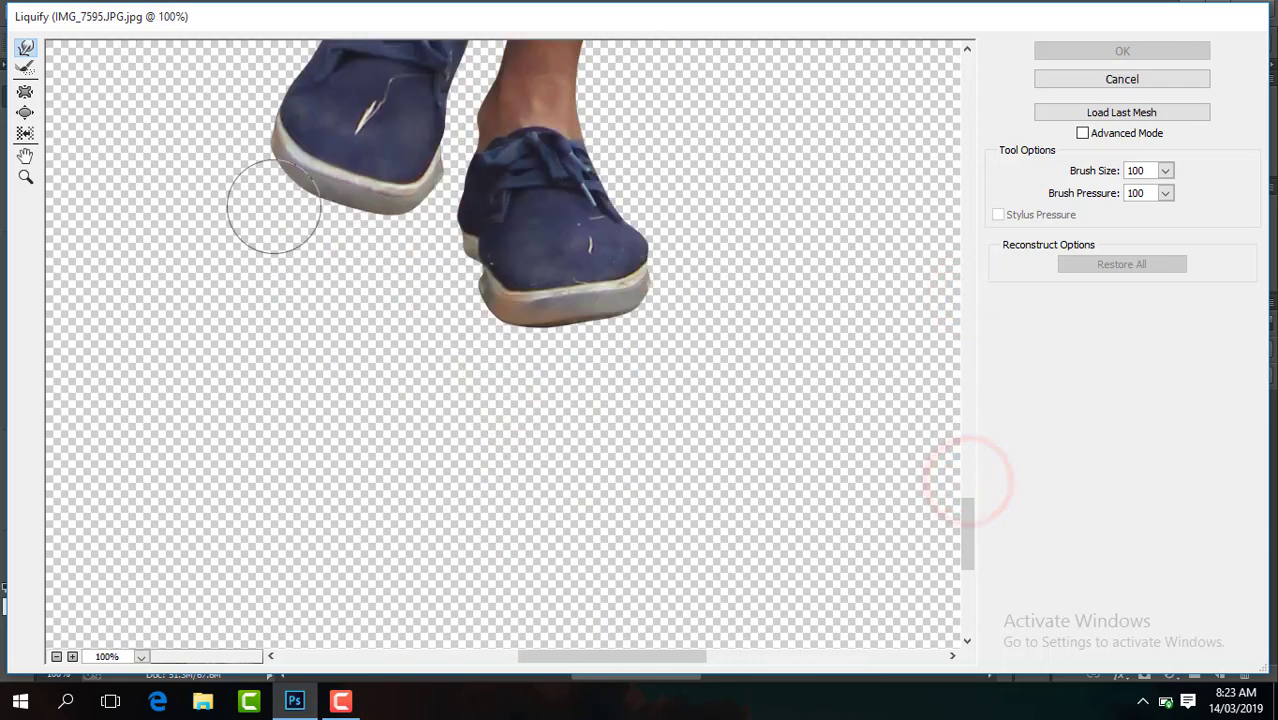
click(25, 47)
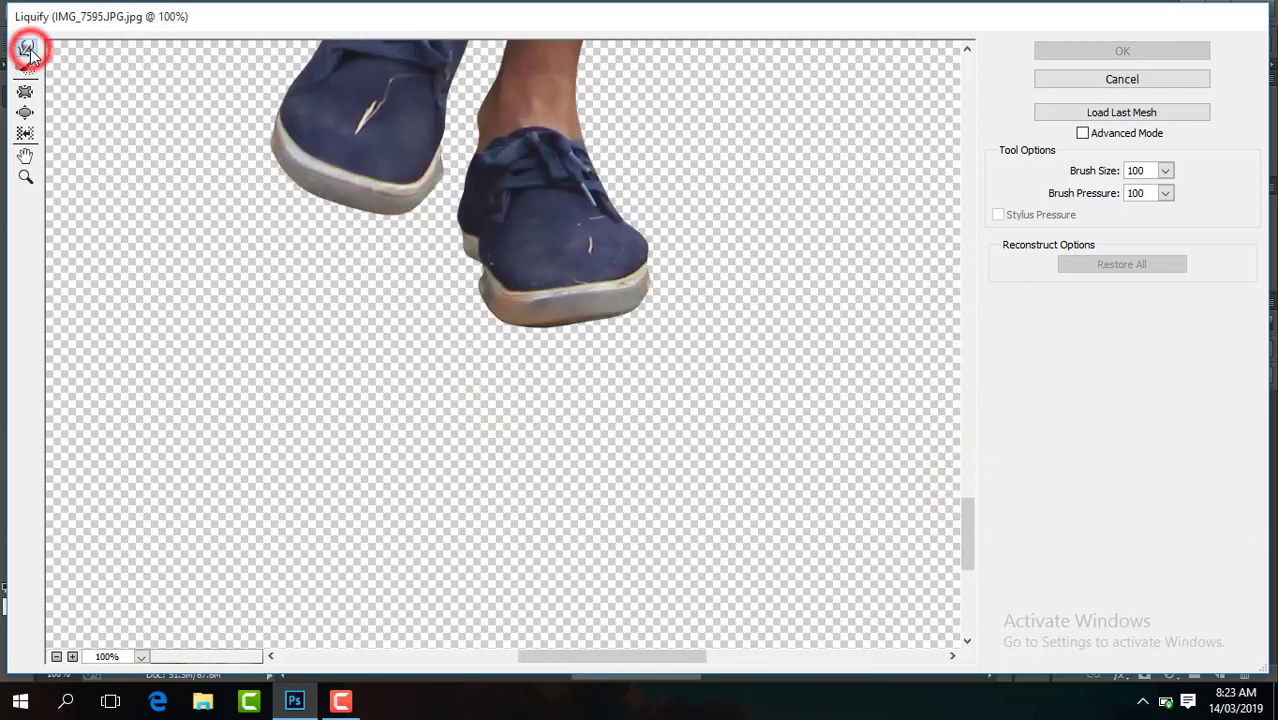
mouse_move(590, 272)
mouse_down()
mouse_move(604, 288)
mouse_move(572, 300)
mouse_move(610, 284)
mouse_move(543, 288)
mouse_up()
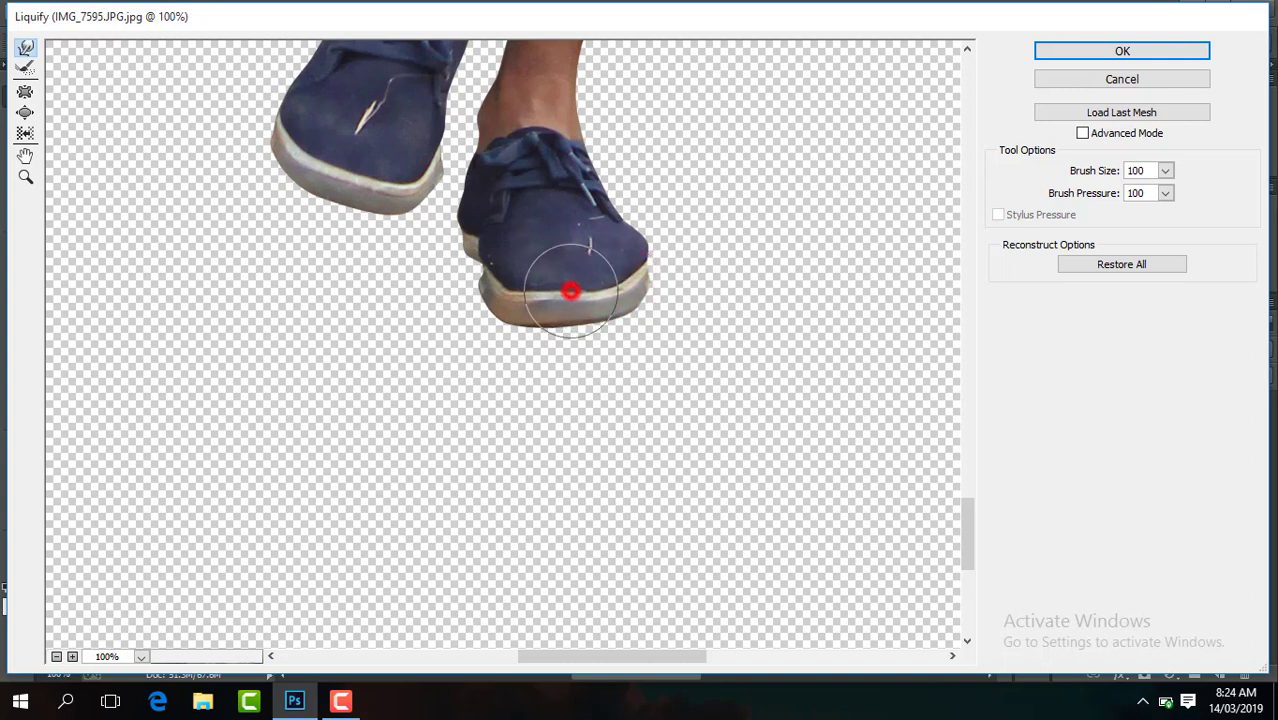
click(1086, 50)
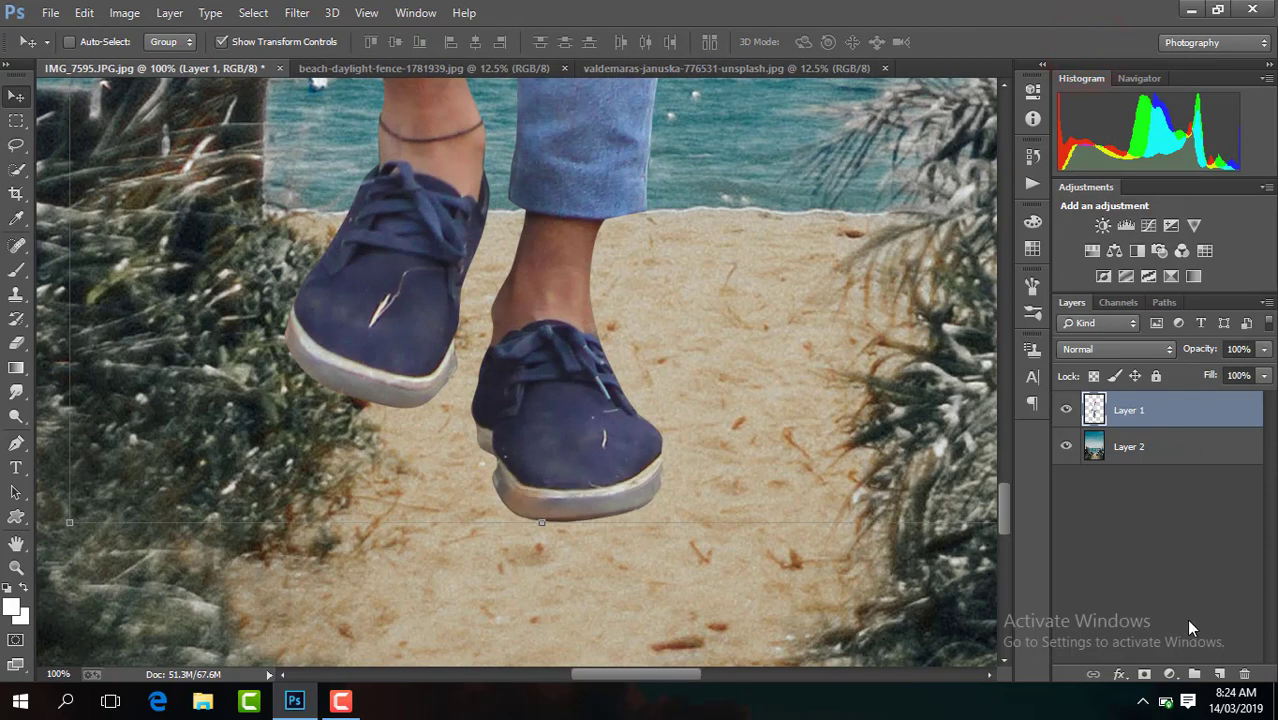
Add a new Layer 3 above Layer 2 and paint a black brush dab
click(1188, 446)
click(1219, 674)
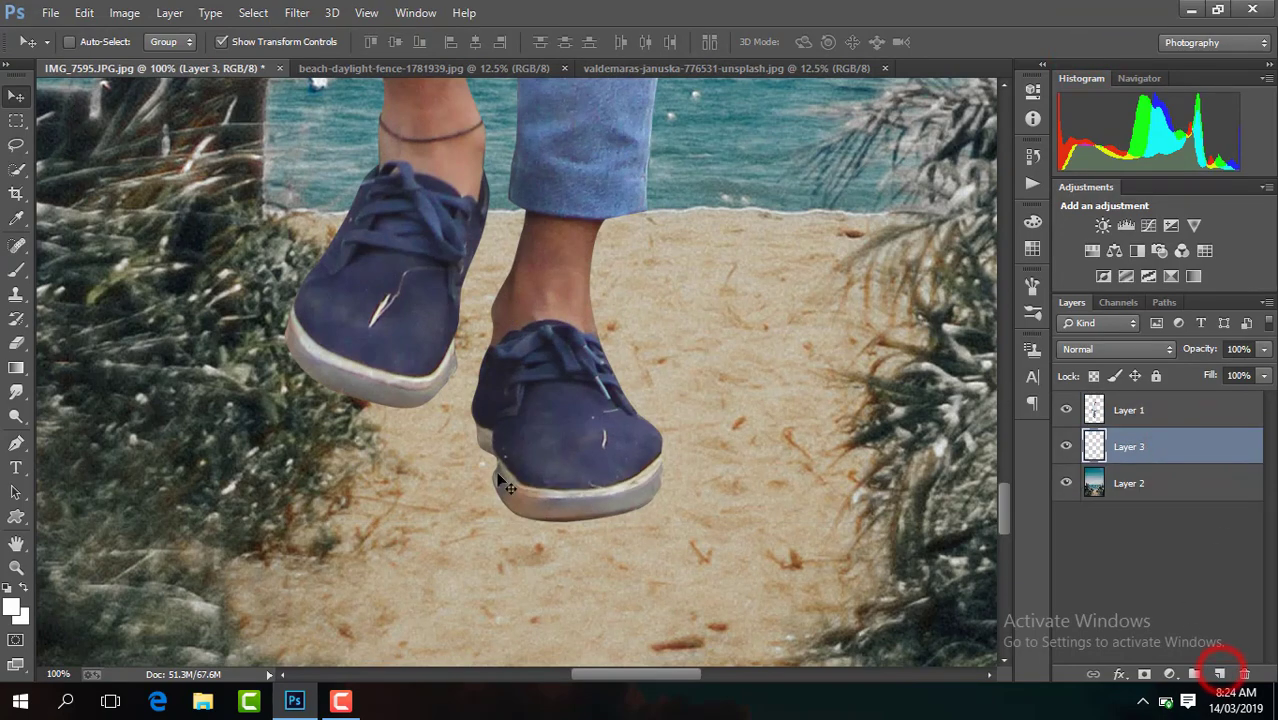
click(16, 270)
click(15, 608)
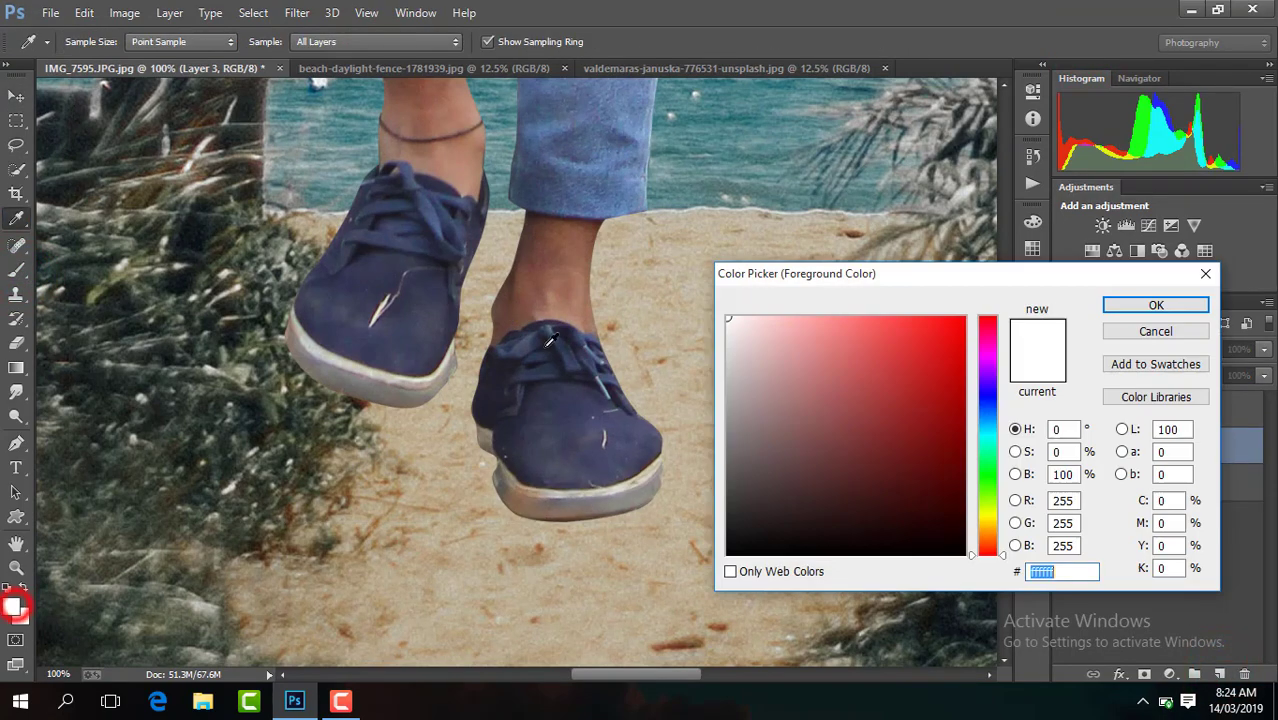
click(870, 428)
click(1155, 303)
click(550, 455)
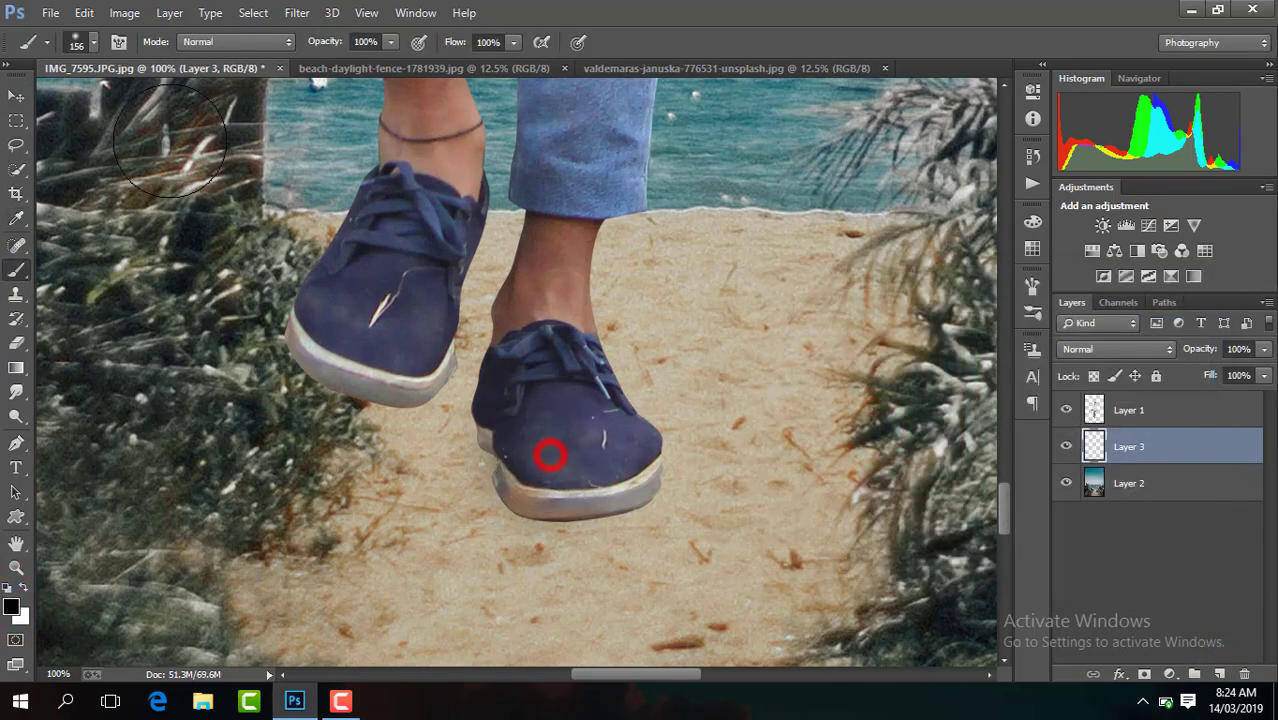
Squash the black dab into a thin flat shadow and place it under the shoe
click(16, 96)
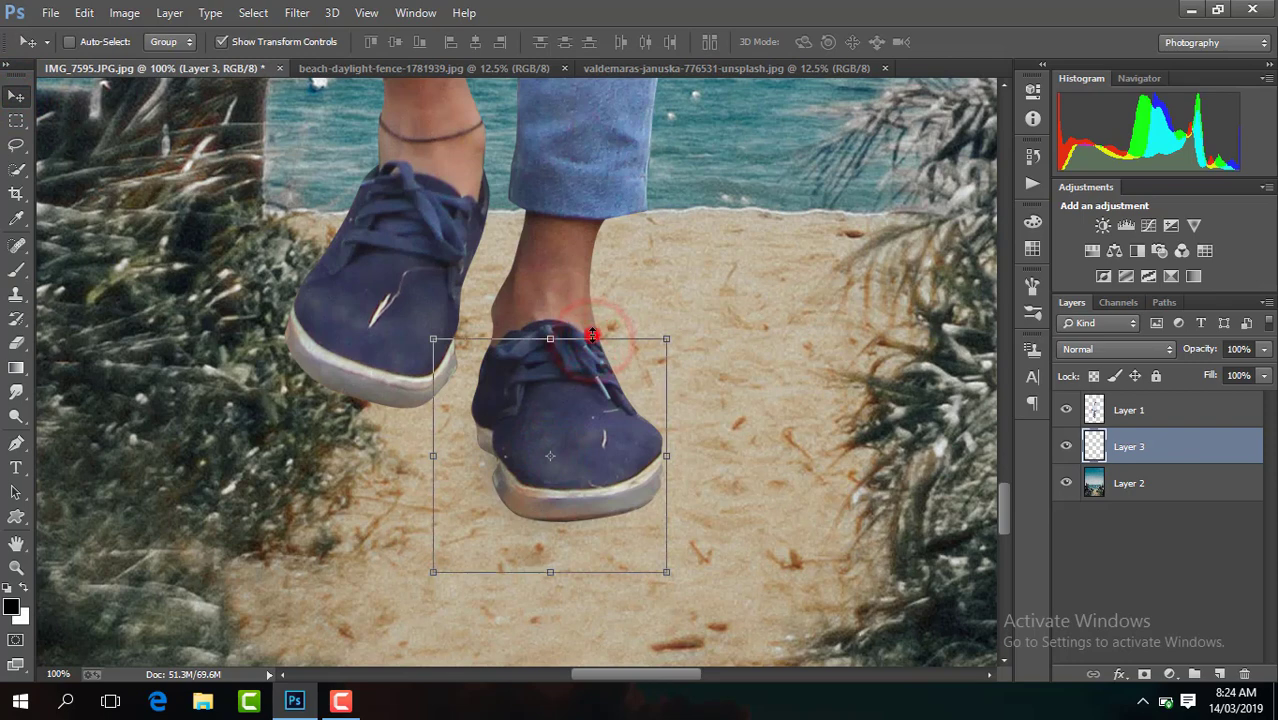
mouse_move(592, 339)
mouse_down()
mouse_move(593, 452)
mouse_move(619, 520)
mouse_move(722, 541)
mouse_move(773, 517)
mouse_up()
key(Return)
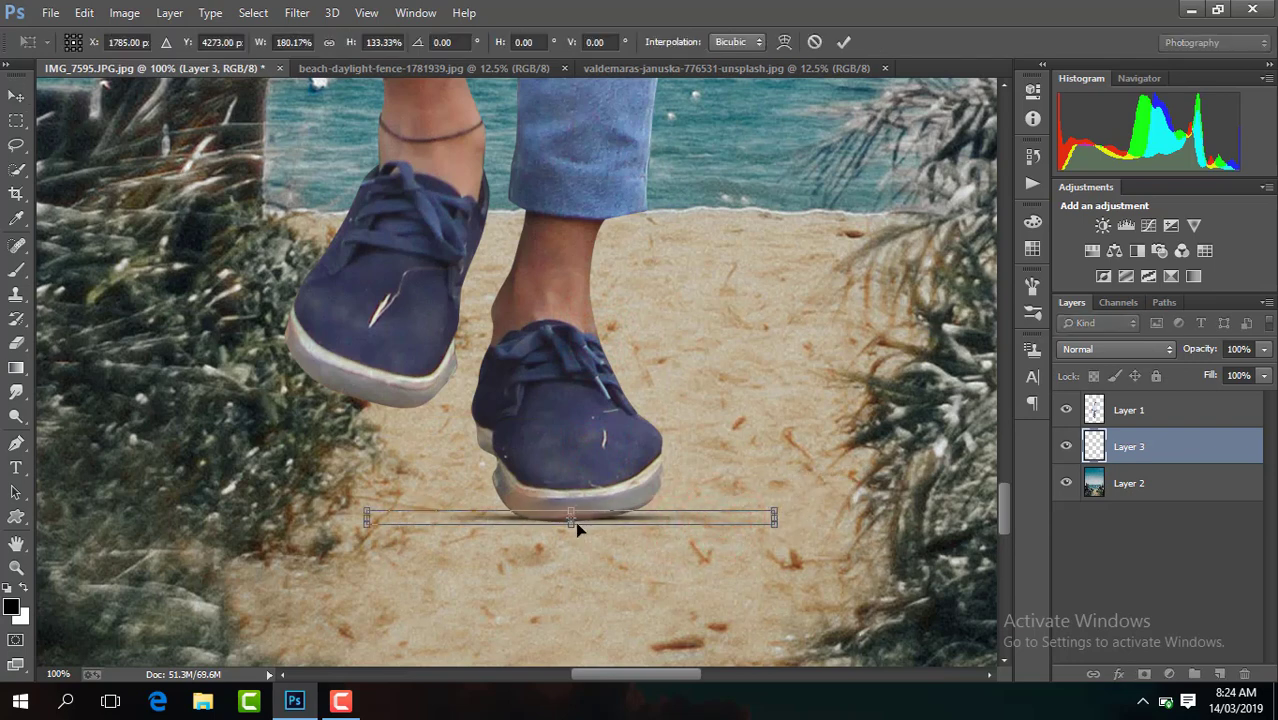
drag(575, 525, 577, 532)
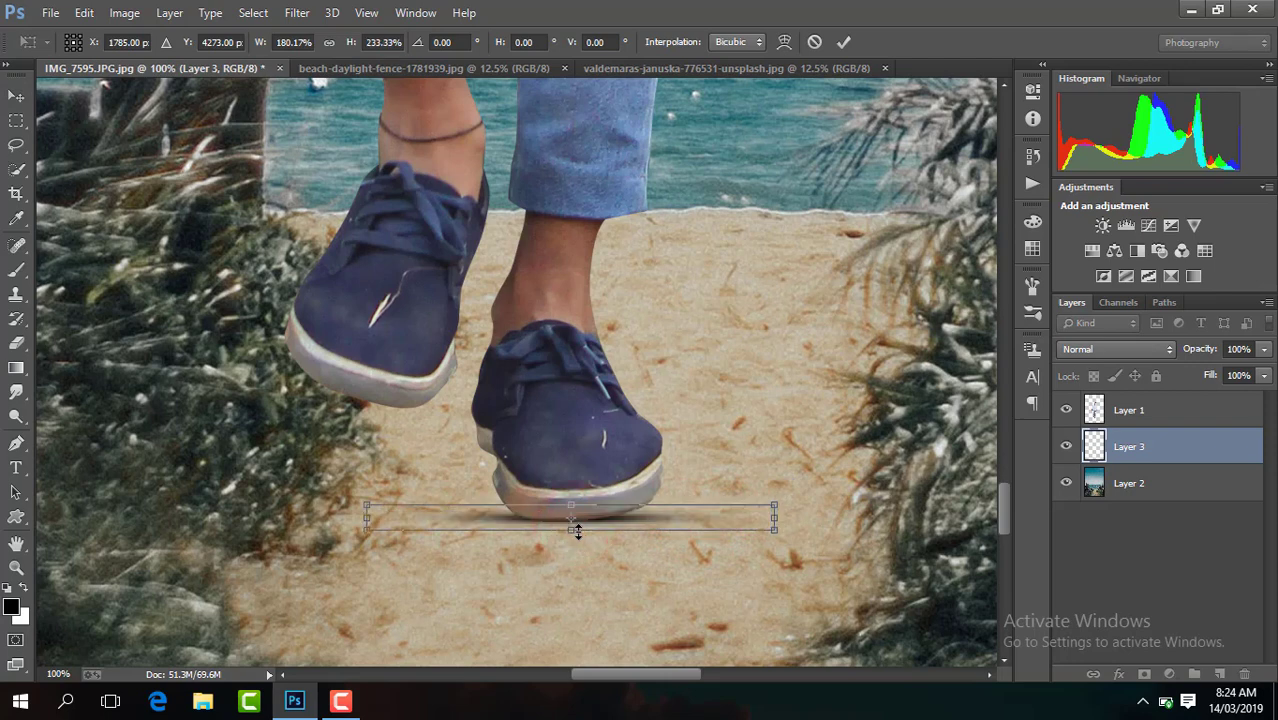
key(Return)
drag(619, 517, 628, 517)
Resize the shadow to about 136% height, shift it left, and duplicate it up-left
key(ctrl+plus)
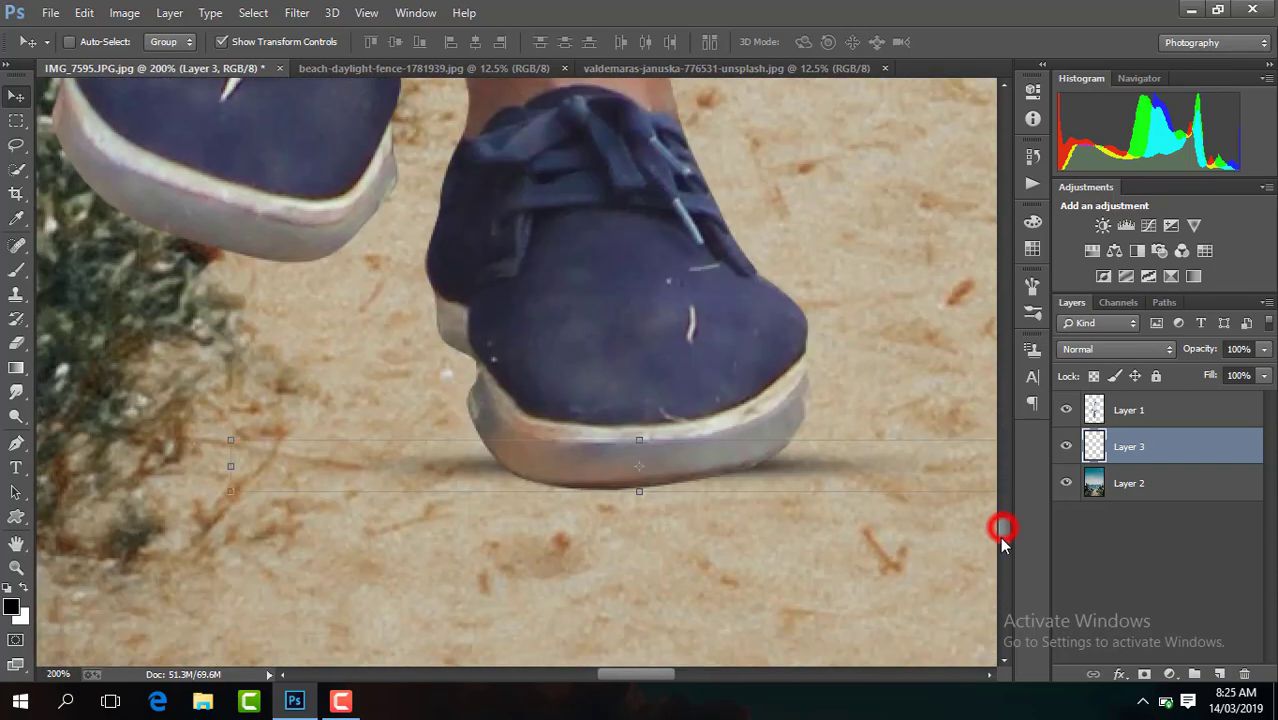
drag(1004, 533, 1003, 545)
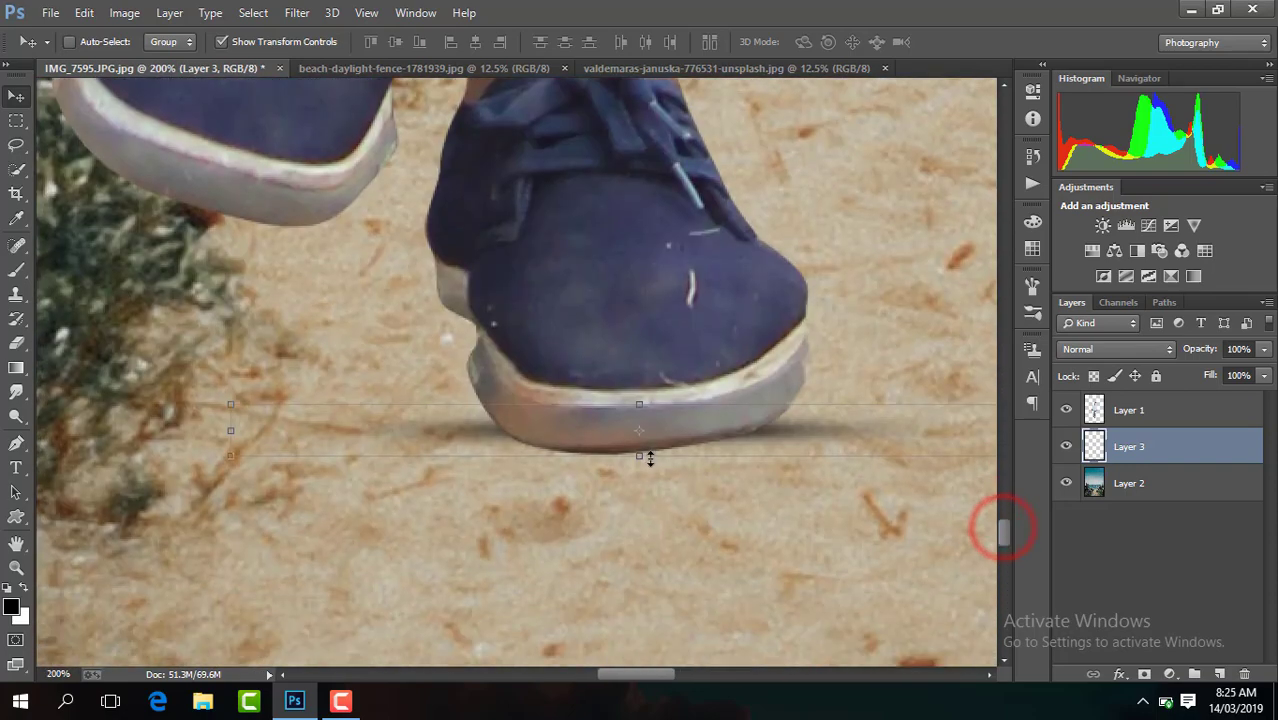
click(641, 458)
drag(638, 458, 641, 484)
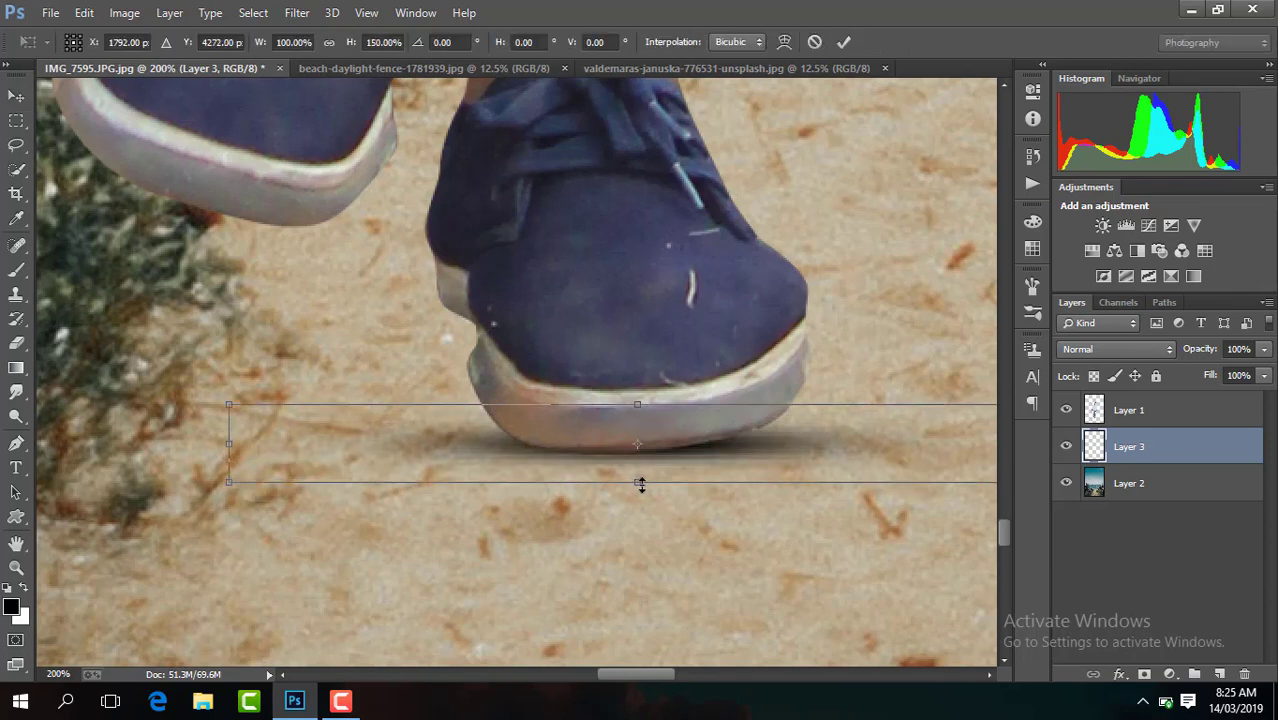
drag(638, 405, 638, 413)
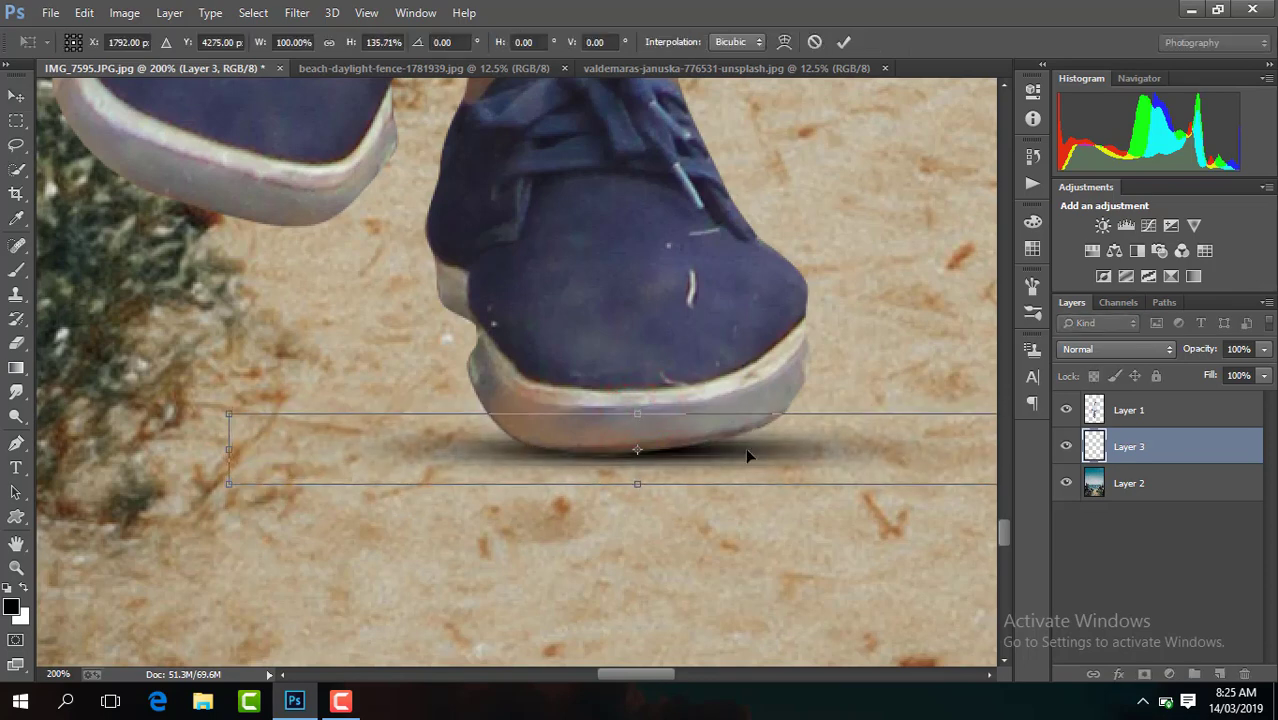
drag(759, 451, 742, 457)
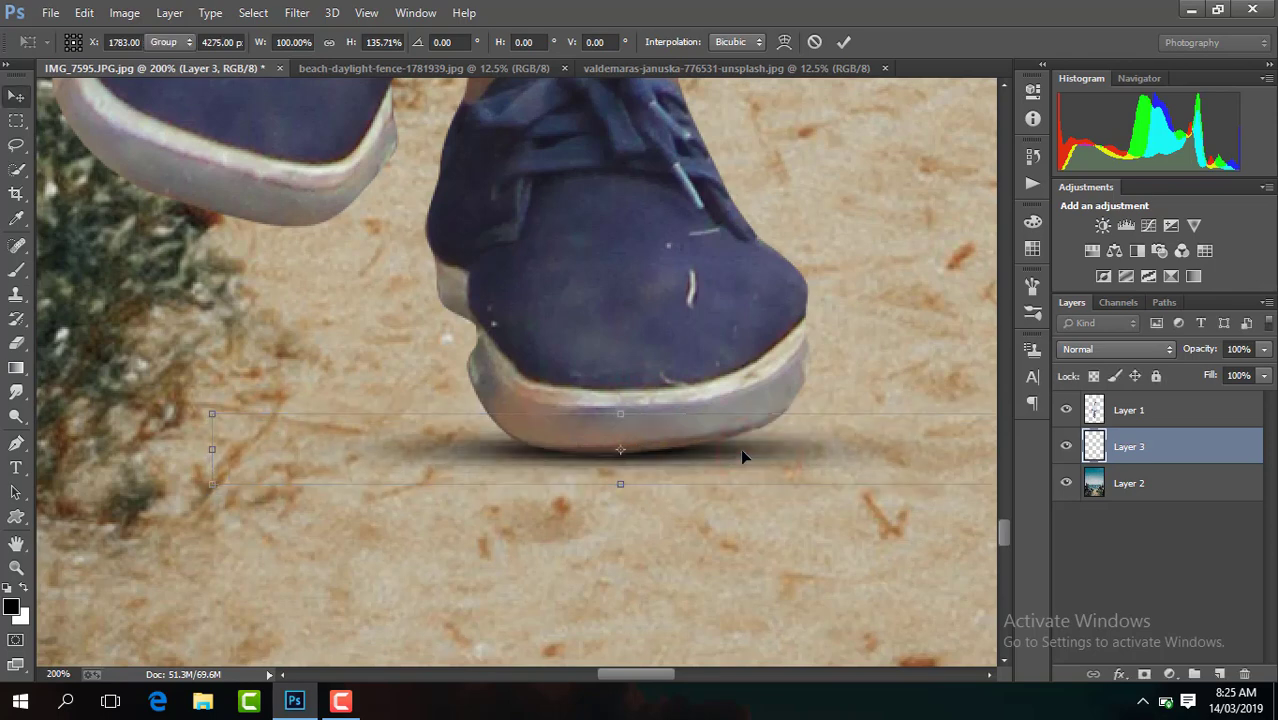
key(Return)
drag(742, 455, 632, 364)
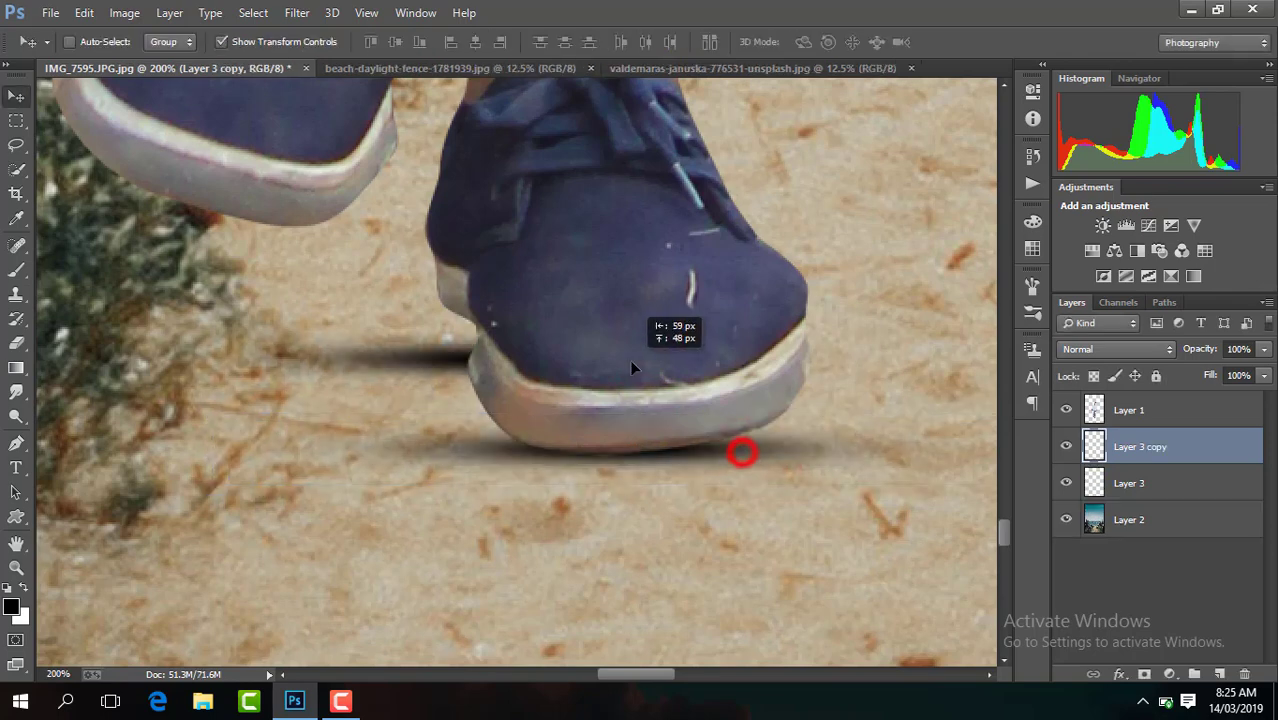
Scale Layer 3 copy to about 61% and rotate it about 40° angling up-left from the shoe
click(102, 325)
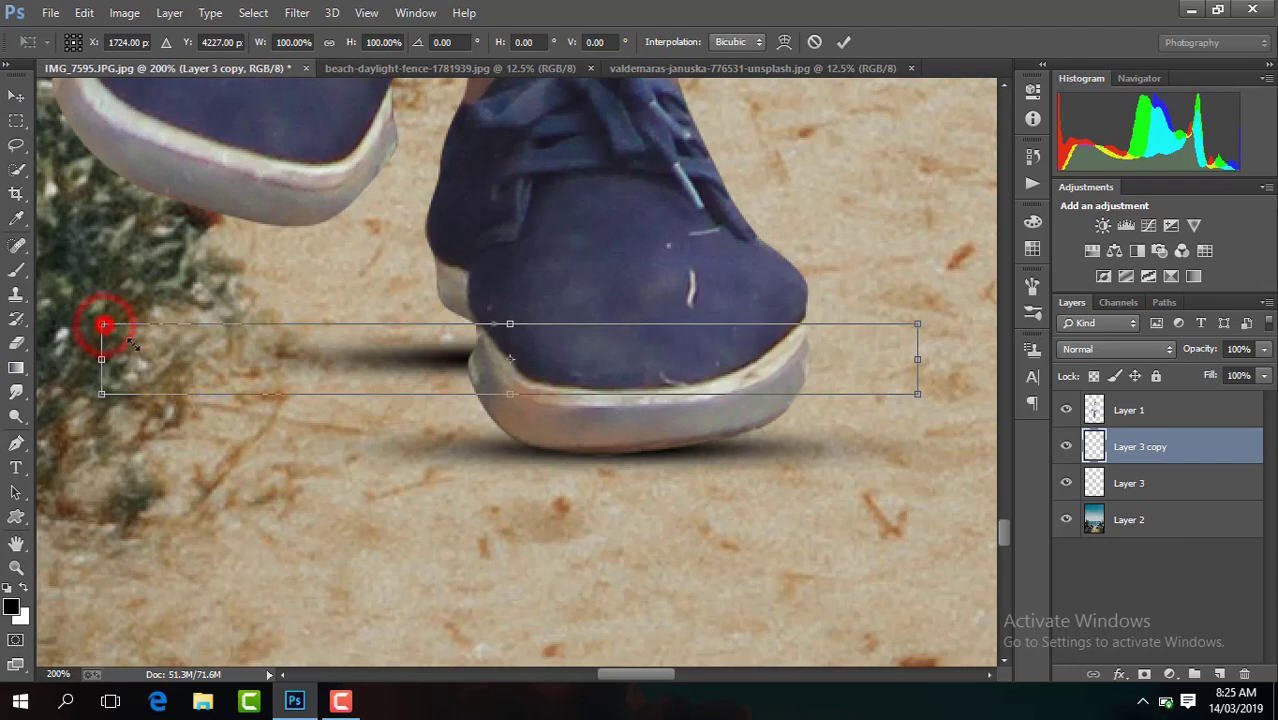
drag(104, 325, 260, 337)
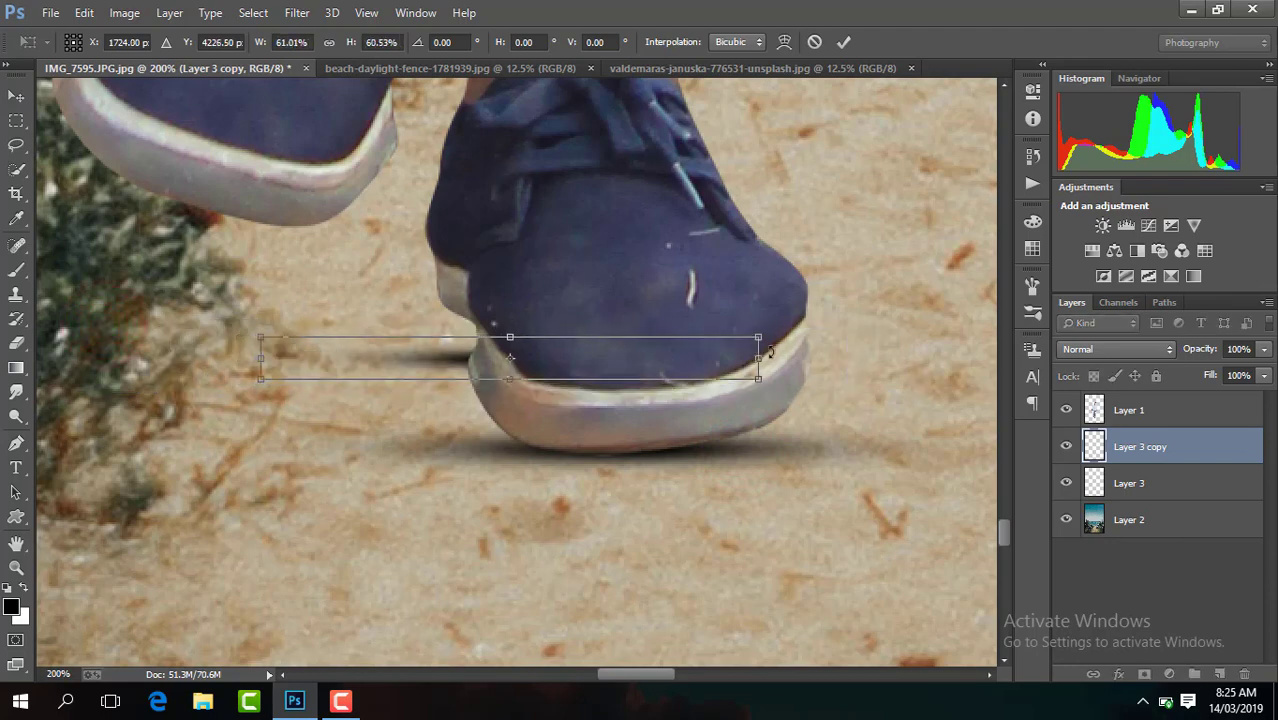
drag(770, 352, 617, 450)
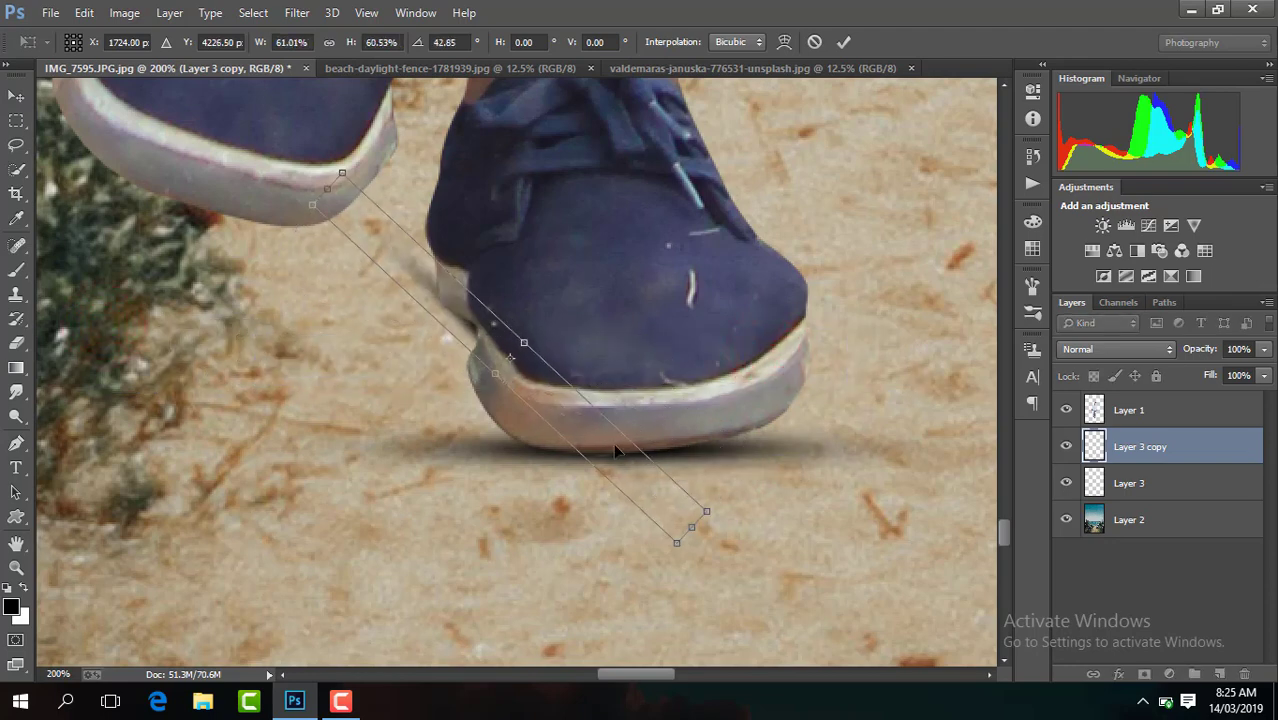
drag(551, 410, 547, 408)
drag(603, 374, 600, 366)
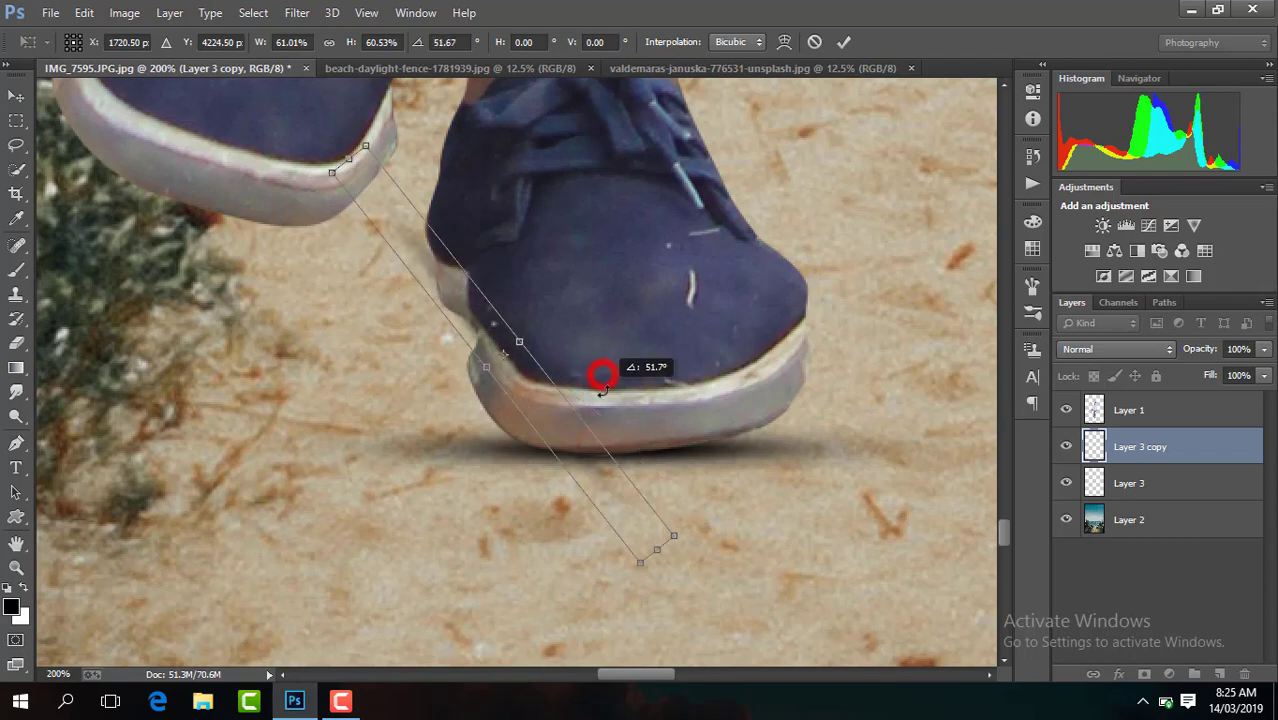
click(845, 43)
drag(508, 413, 502, 408)
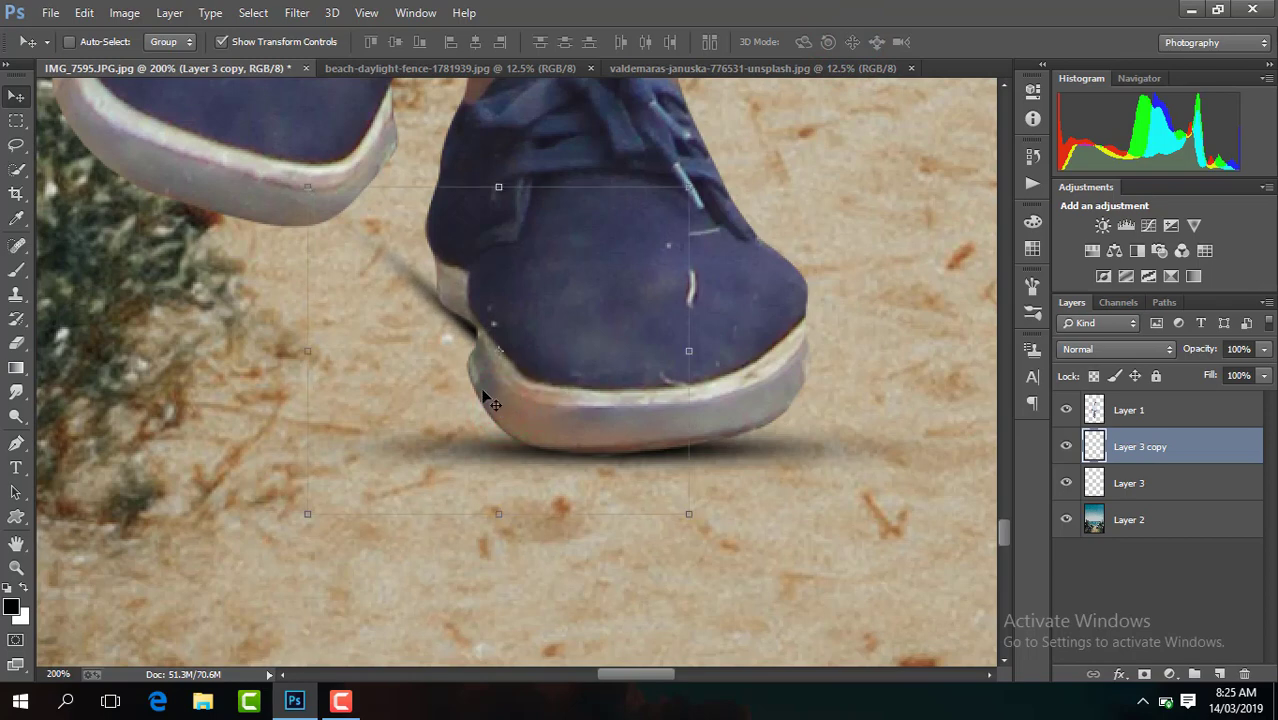
On a new layer, paint black shading with a small soft brush along the shoe's sole
click(1221, 675)
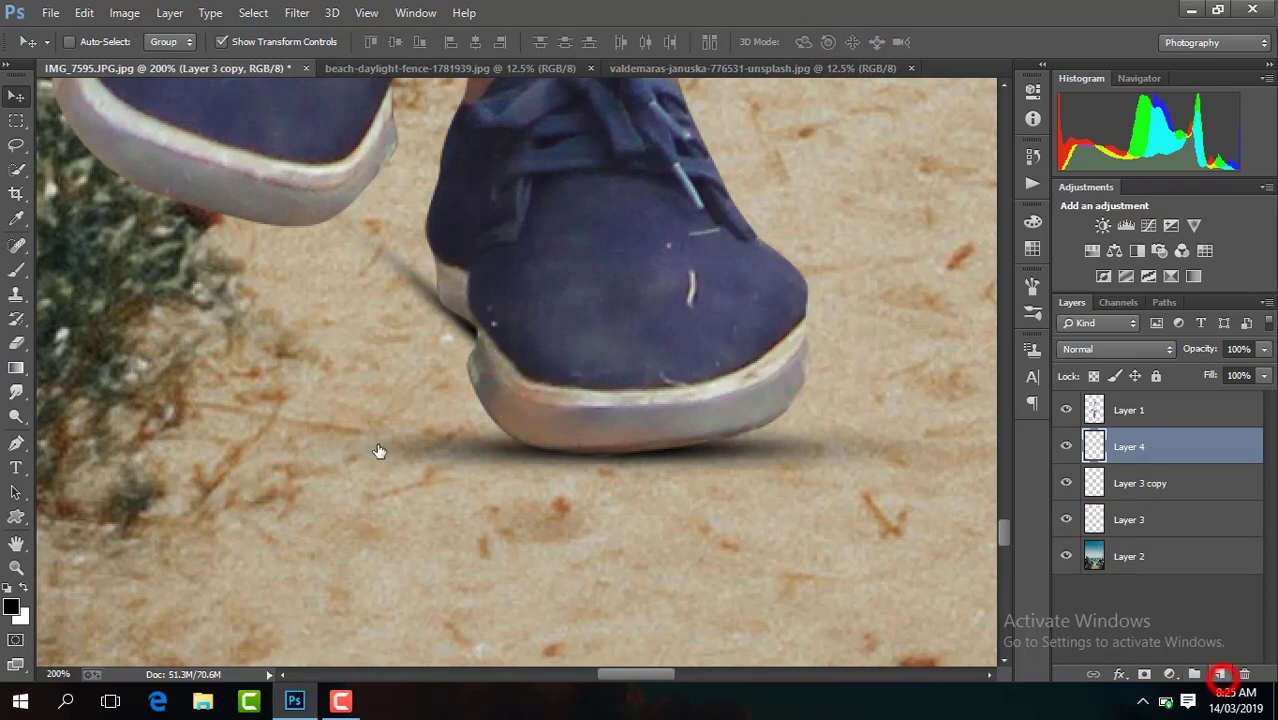
click(16, 270)
click(93, 42)
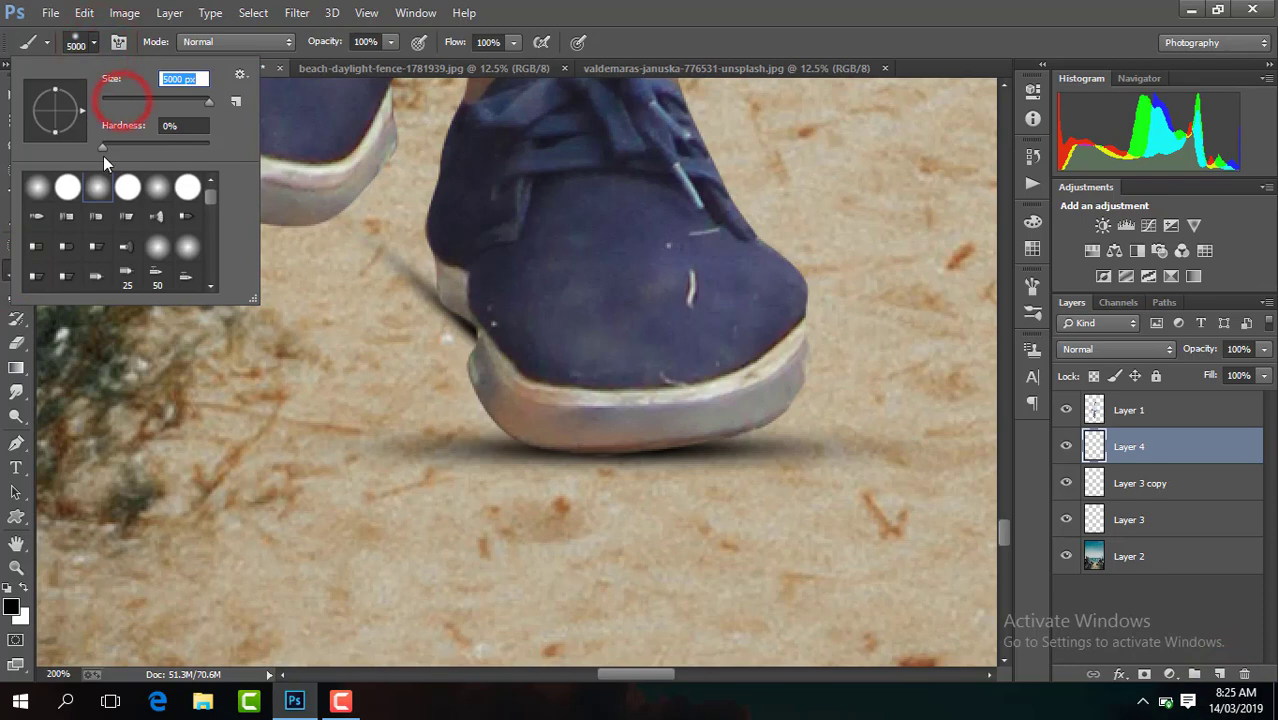
click(122, 102)
mouse_move(481, 341)
mouse_down()
mouse_move(491, 410)
mouse_move(548, 451)
mouse_up()
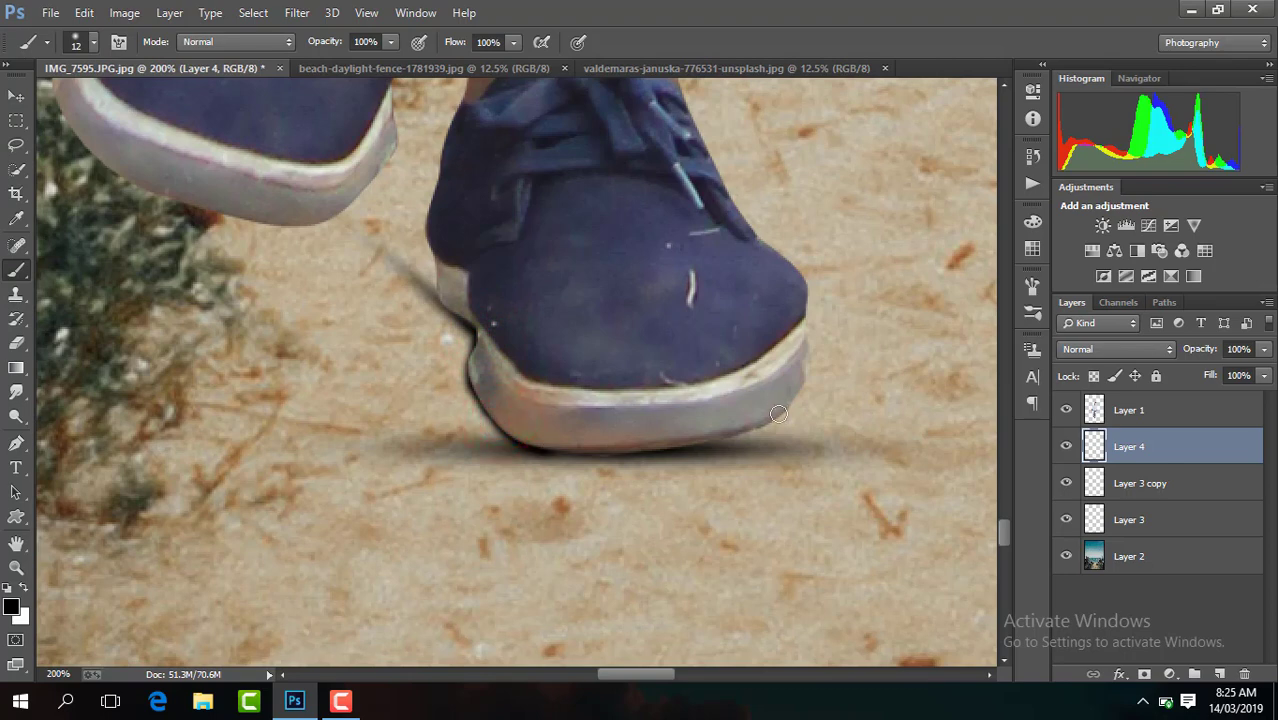
drag(779, 412, 704, 443)
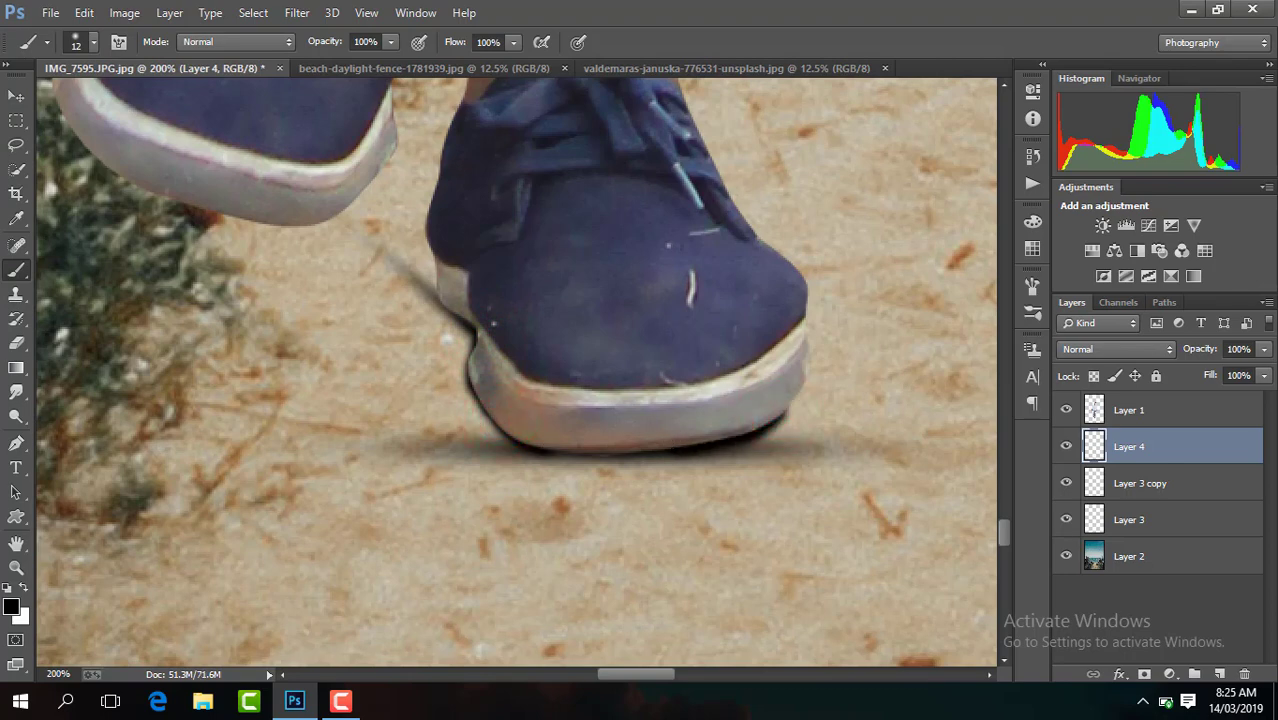
Lower the shading layer's opacity to 71% and paint more shadow along the sole and heel
click(1265, 352)
drag(1258, 374, 1238, 378)
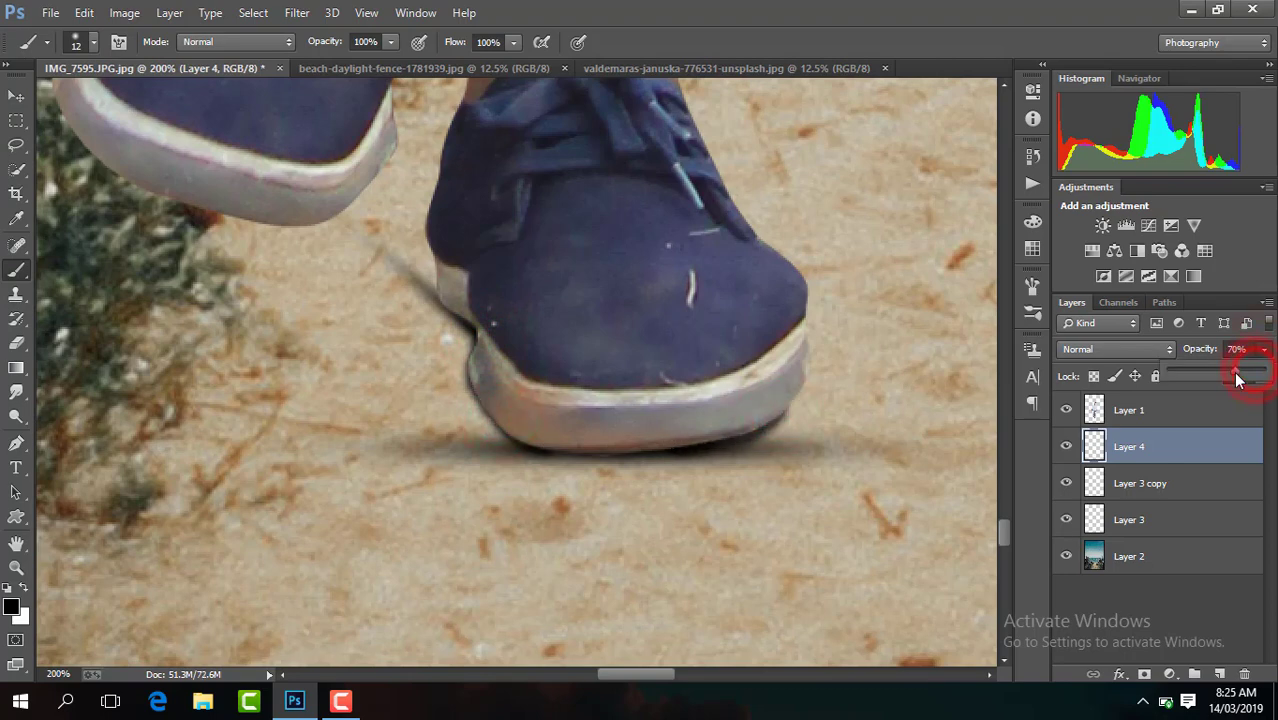
click(542, 446)
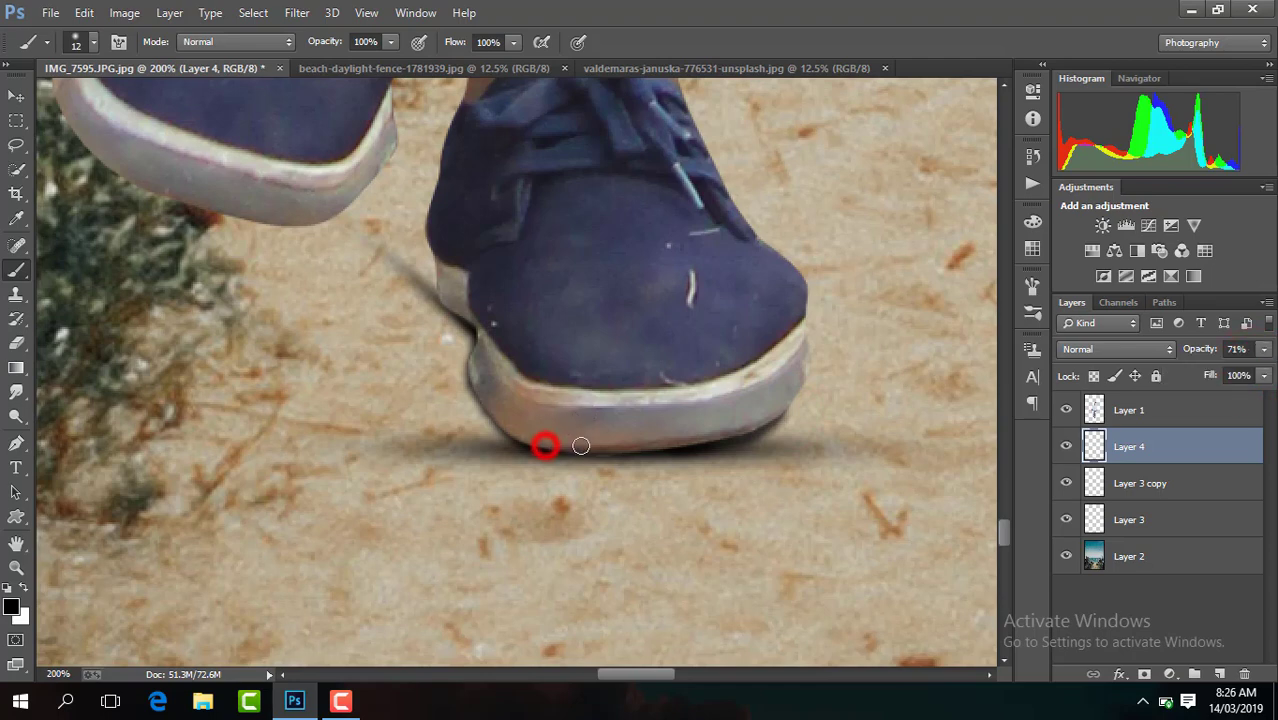
drag(562, 446, 662, 444)
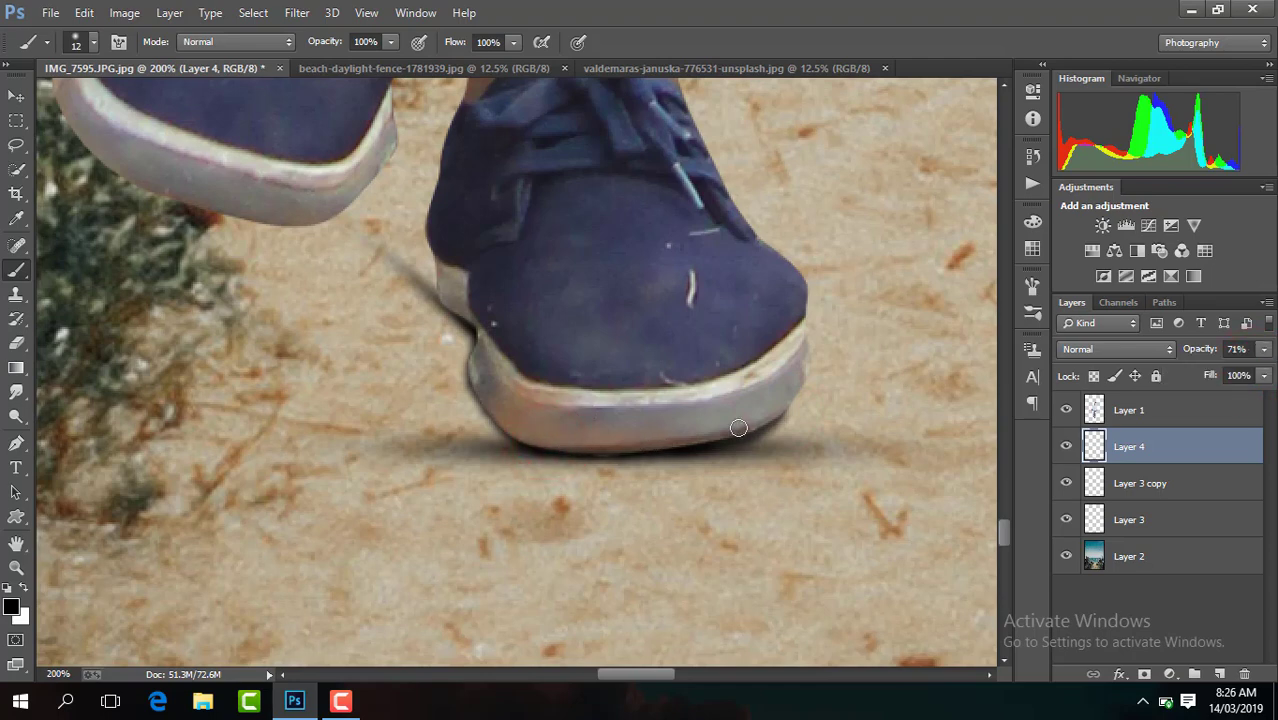
drag(738, 428, 716, 437)
drag(476, 378, 516, 443)
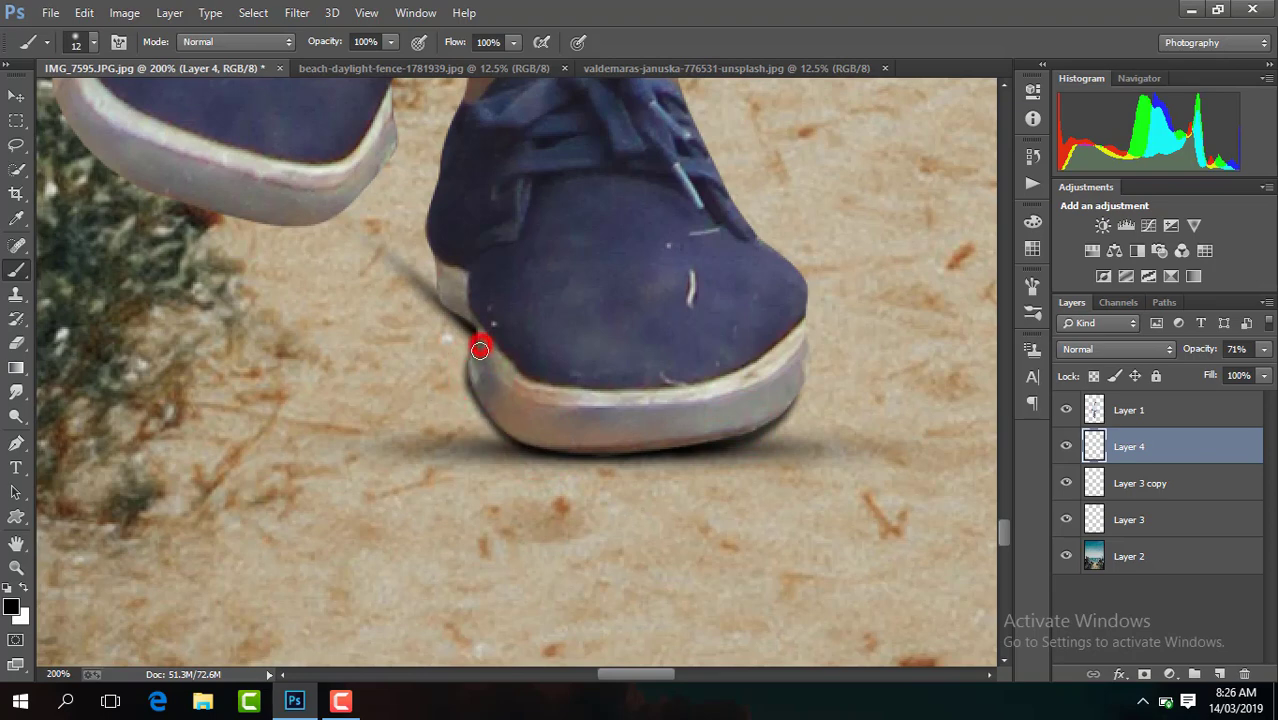
drag(480, 349, 475, 359)
drag(498, 414, 542, 444)
key(ctrl+minus)
key(ctrl+minus)
Duplicate beach background Layer 2 as Layer 2 copy and open Camera Raw Filter on it
key(ctrl+minus)
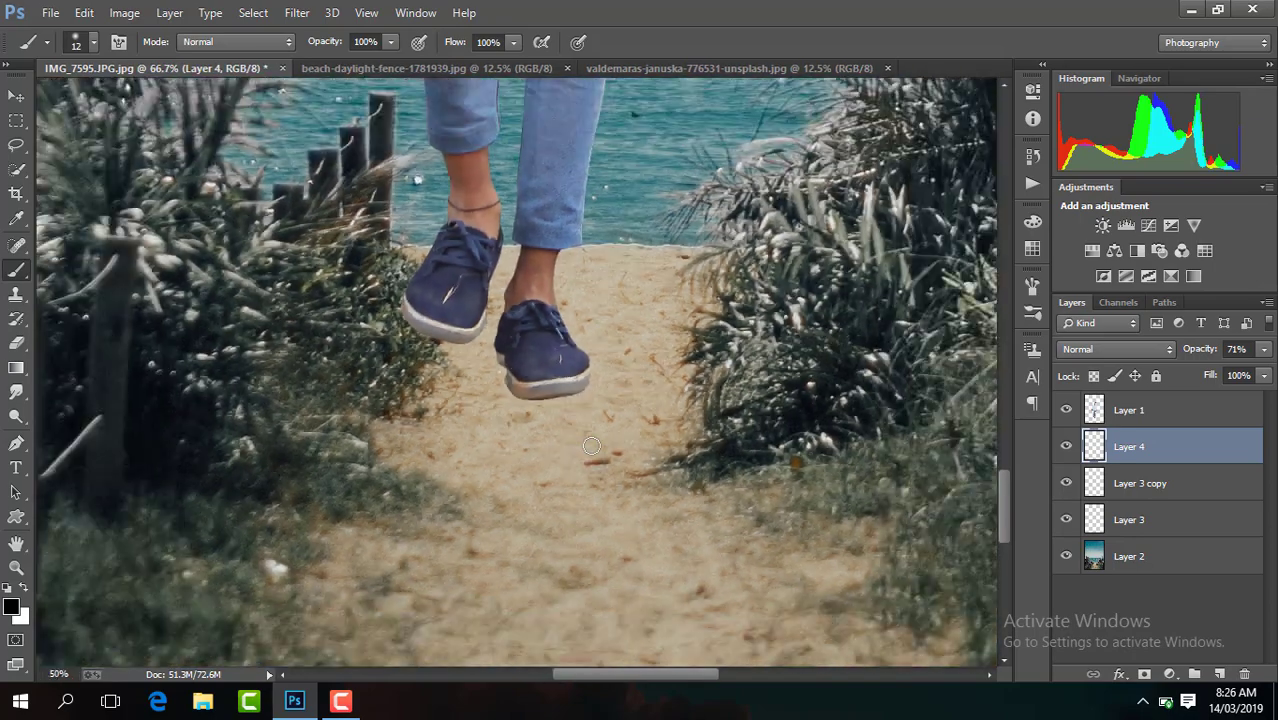
key(ctrl+minus)
key(ctrl+minus)
key(ctrl+minus)
key(ctrl+minus)
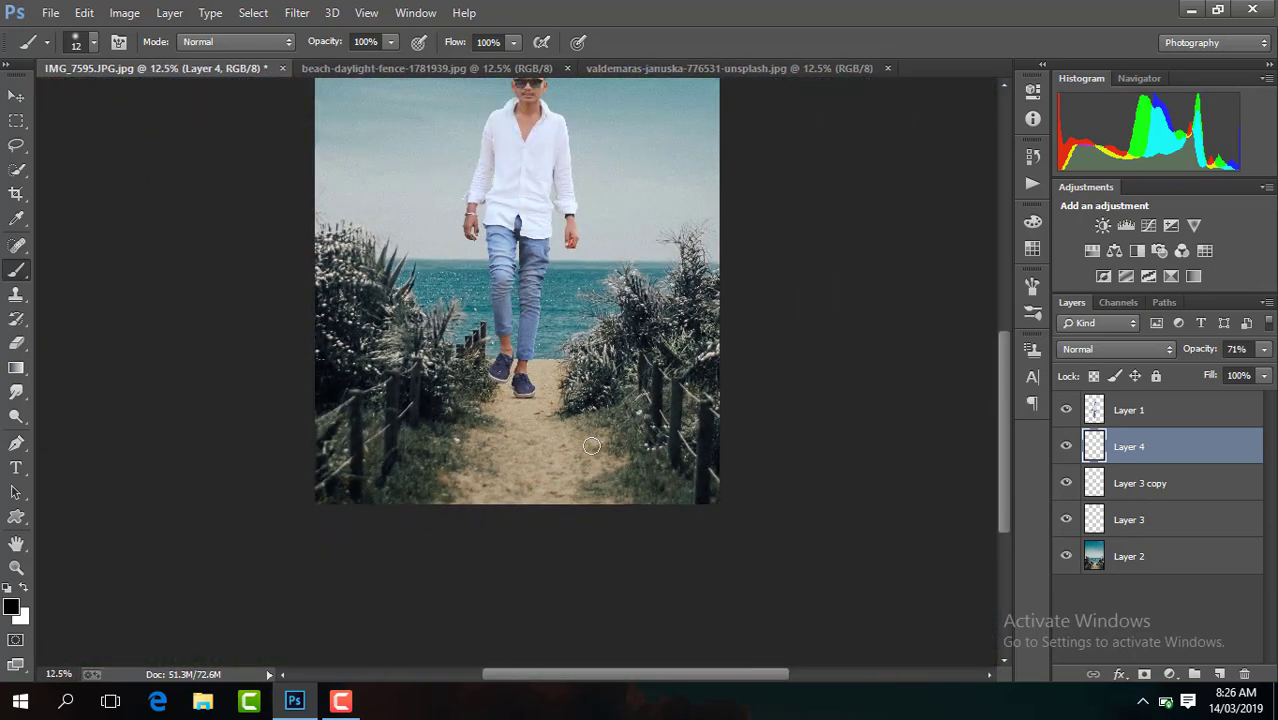
key(ctrl+minus)
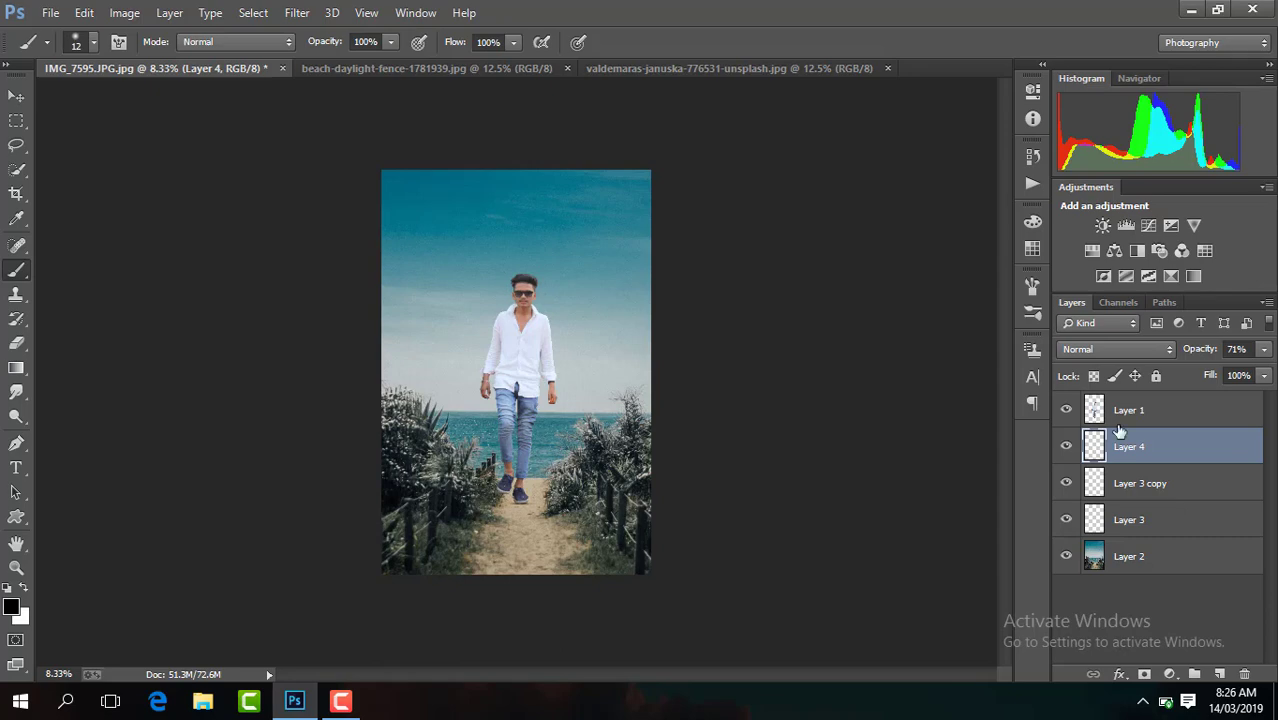
click(1142, 411)
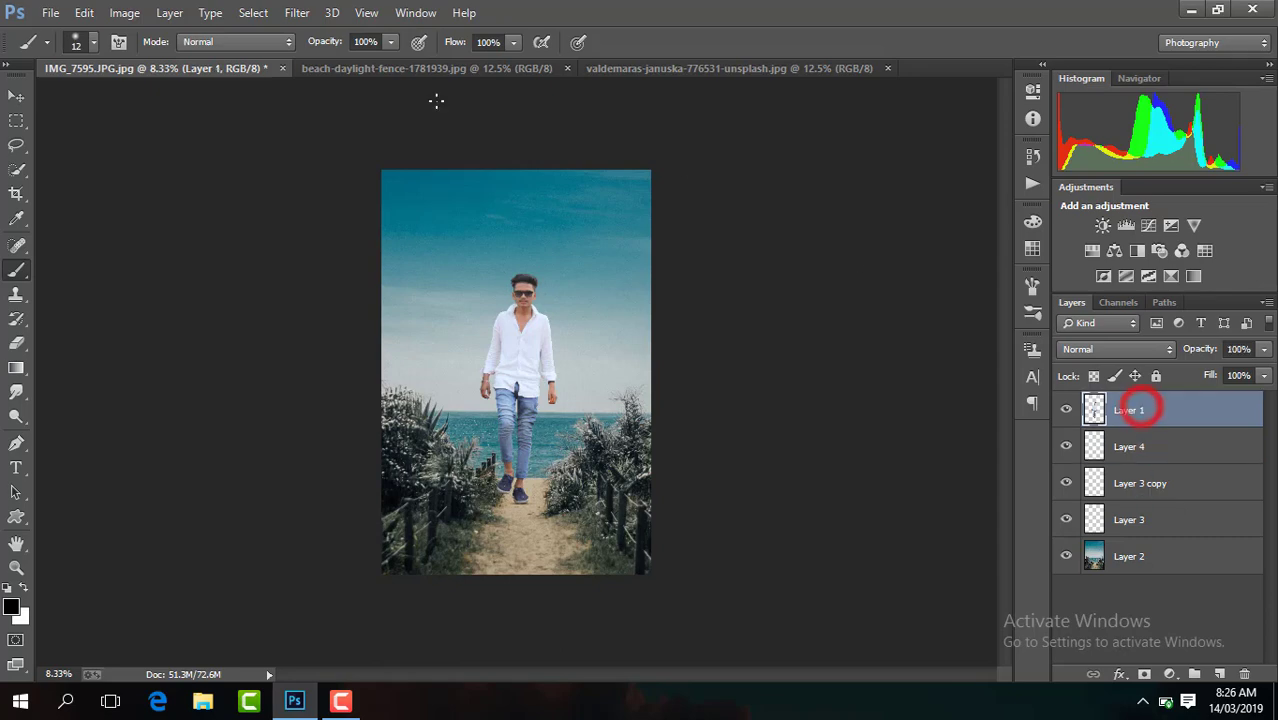
click(296, 13)
click(1220, 557)
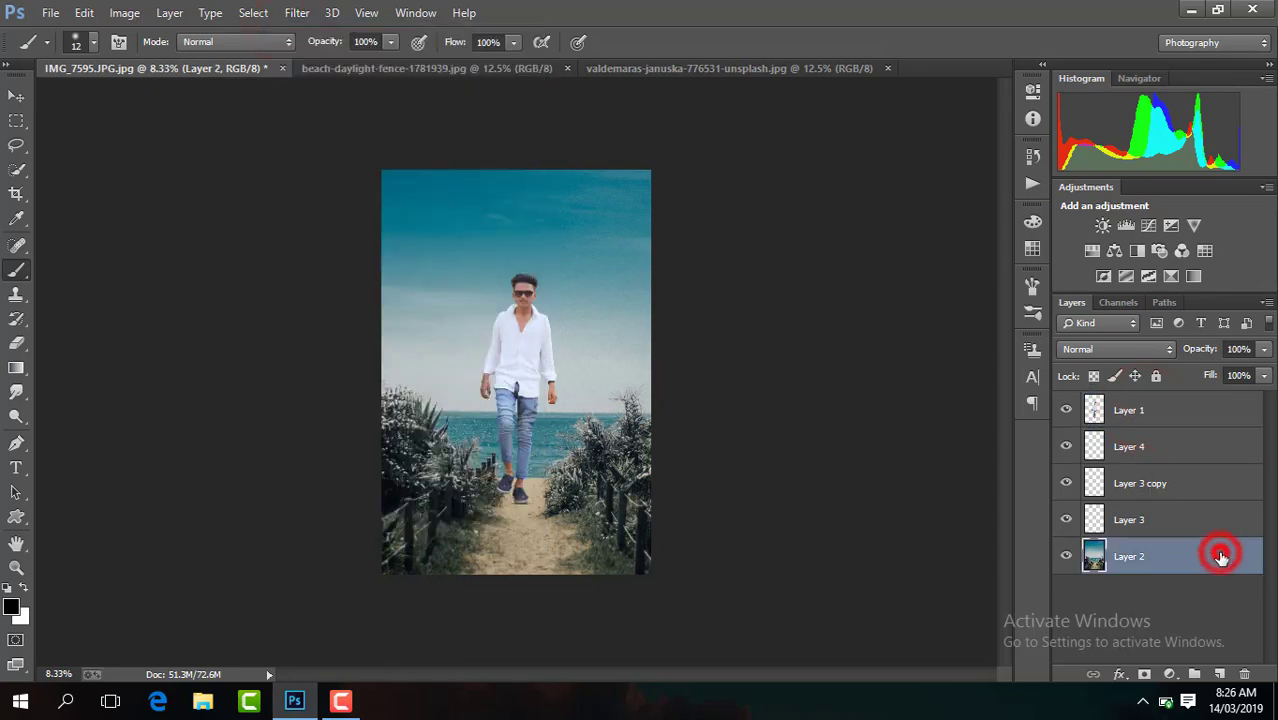
double_click(1221, 558)
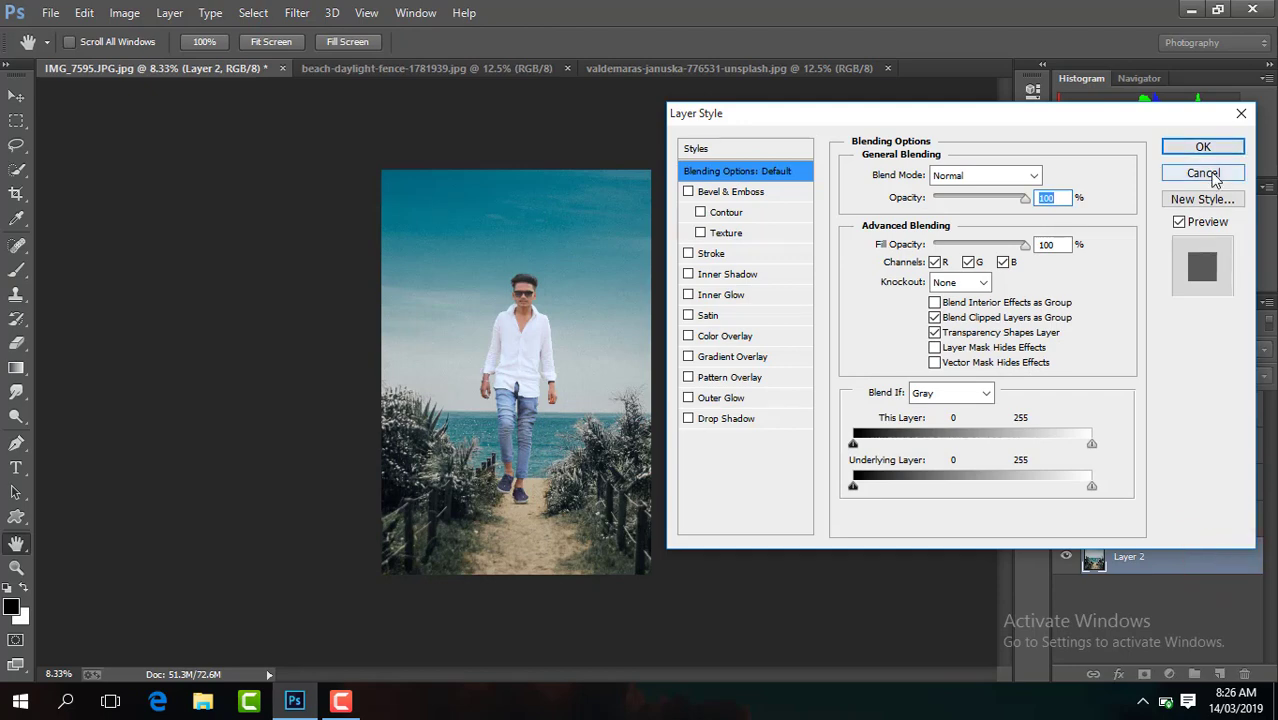
click(1207, 174)
key(ctrl+j)
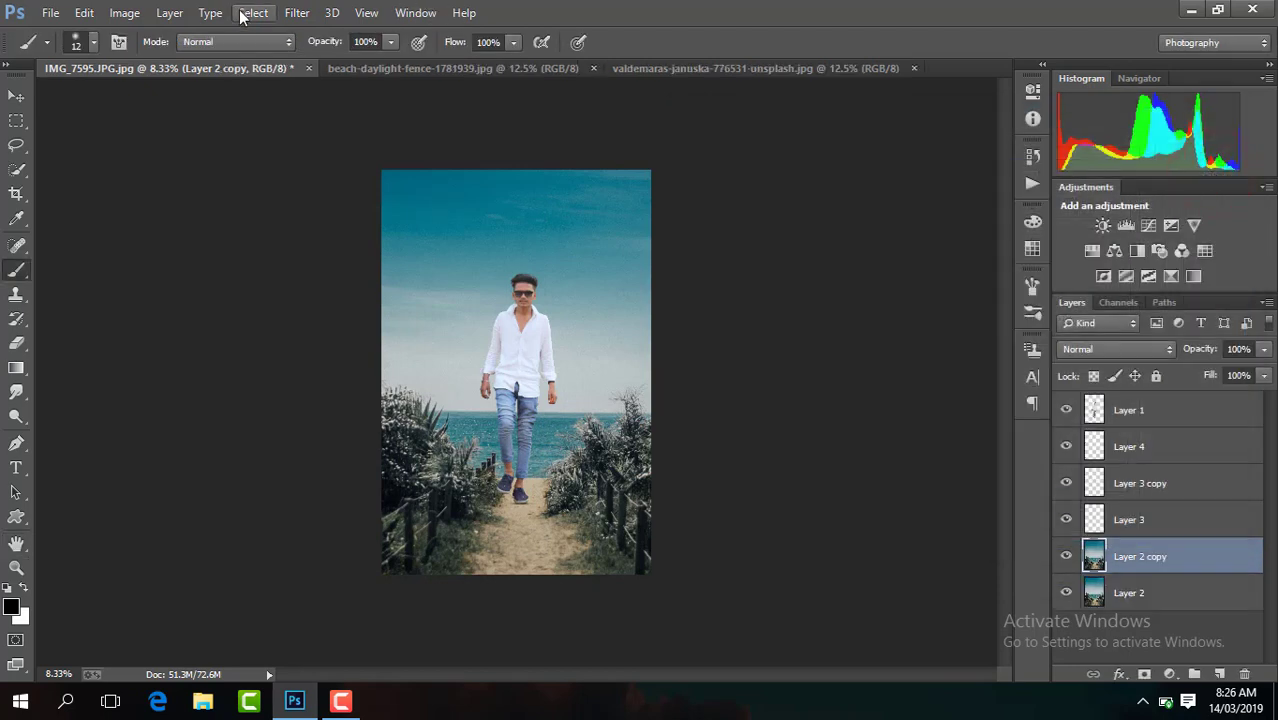
click(296, 13)
click(407, 122)
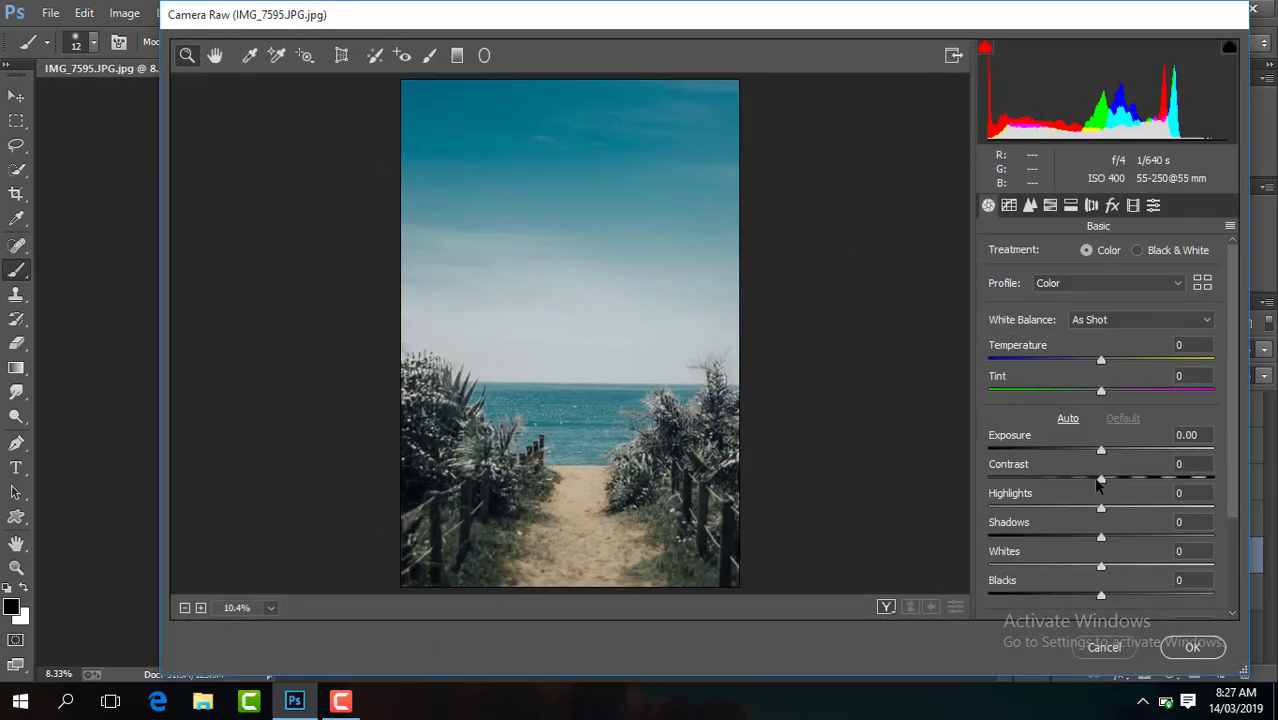
Set contrast +19, shadows +22 and blacks -34 in Camera Raw
drag(1100, 478, 1122, 478)
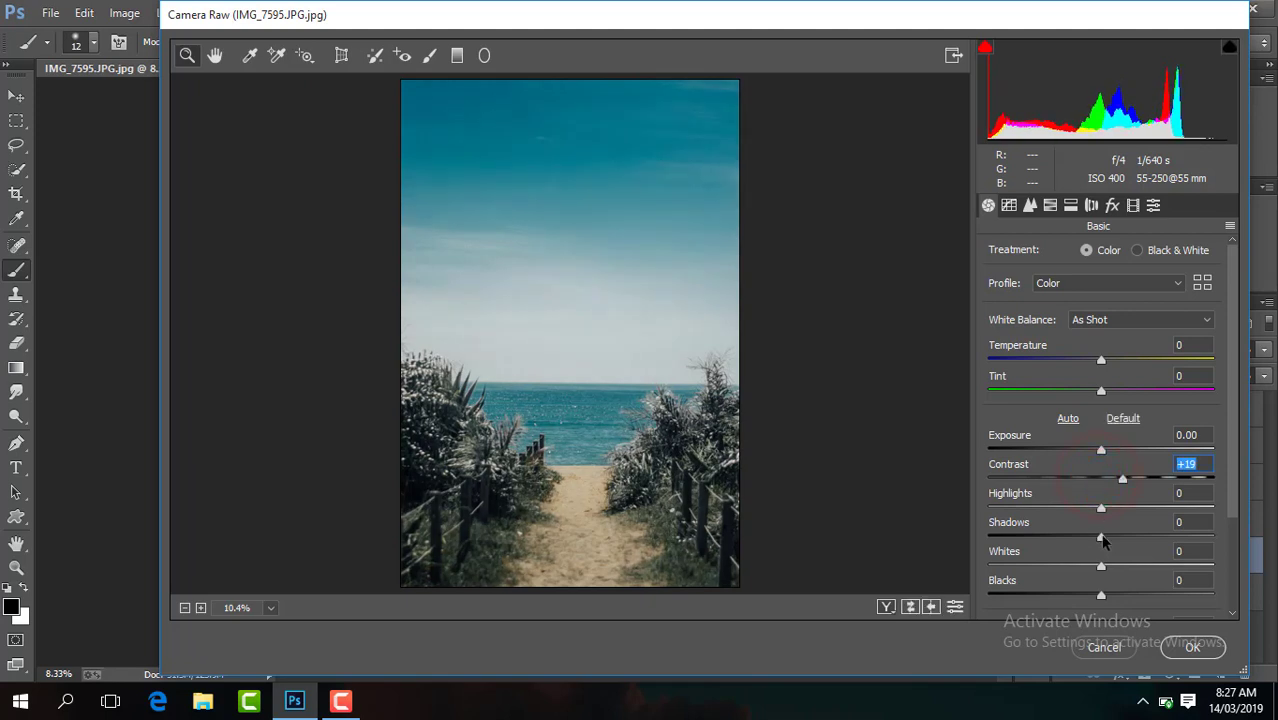
drag(1101, 537, 1125, 537)
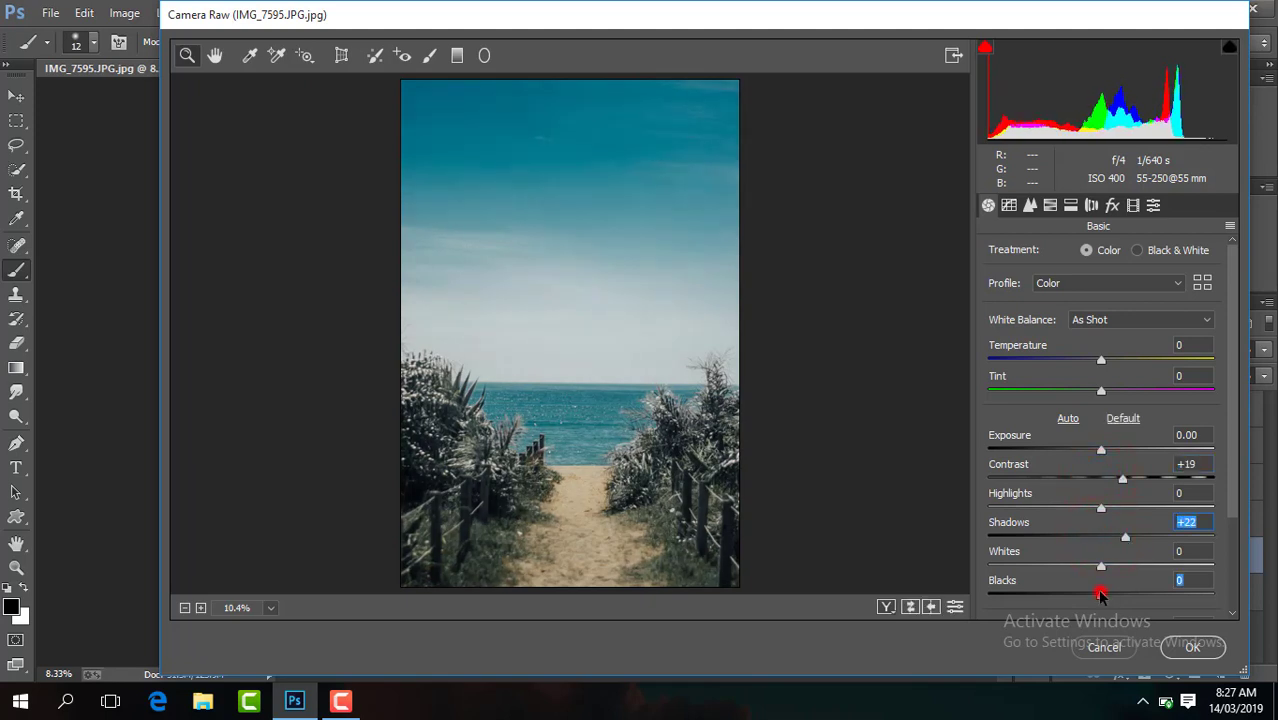
drag(1100, 594, 1062, 595)
Fully desaturate yellows, boost green saturation, and shift blue hues toward teal
click(1050, 205)
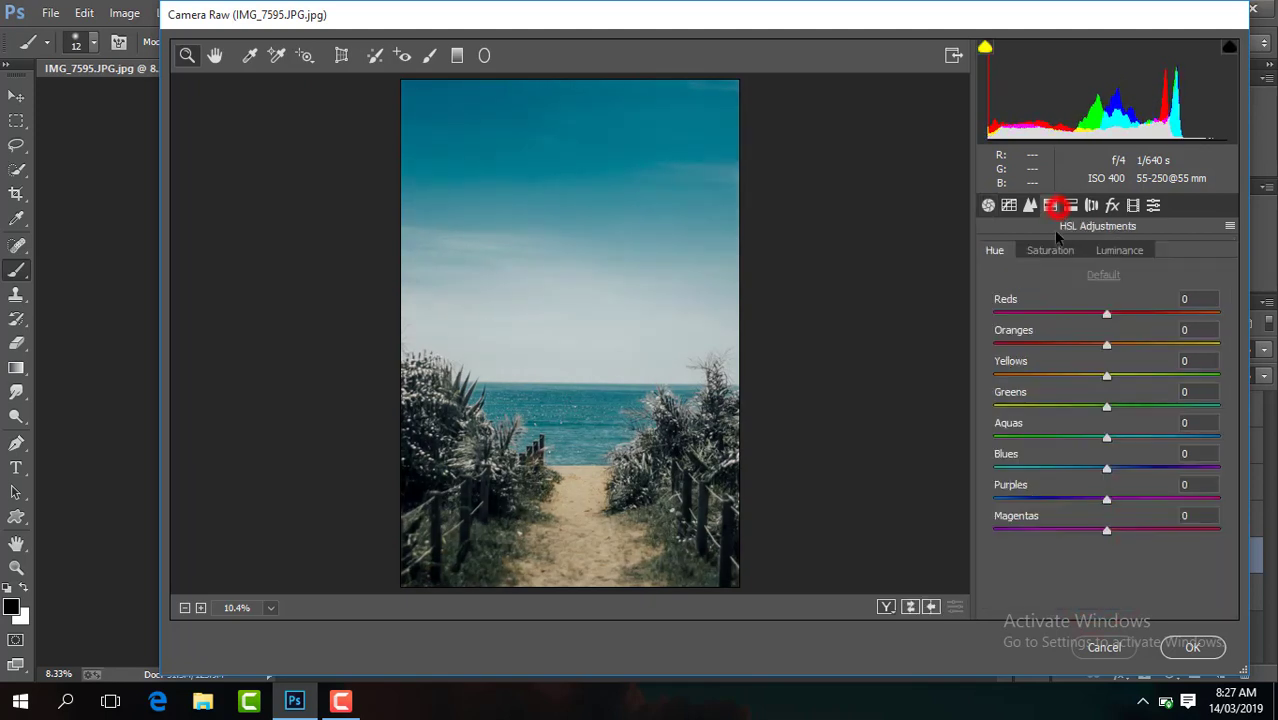
click(1050, 250)
drag(1106, 377, 994, 377)
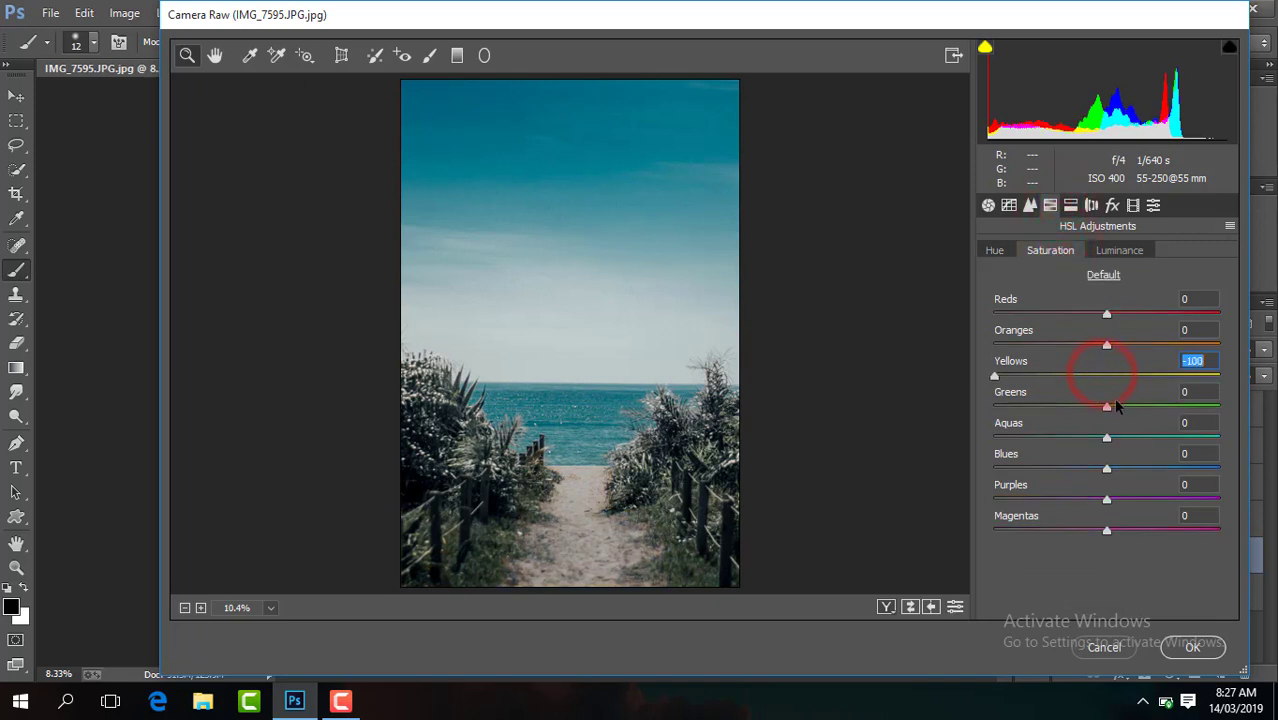
drag(1097, 405, 1079, 415)
drag(950, 412, 1211, 420)
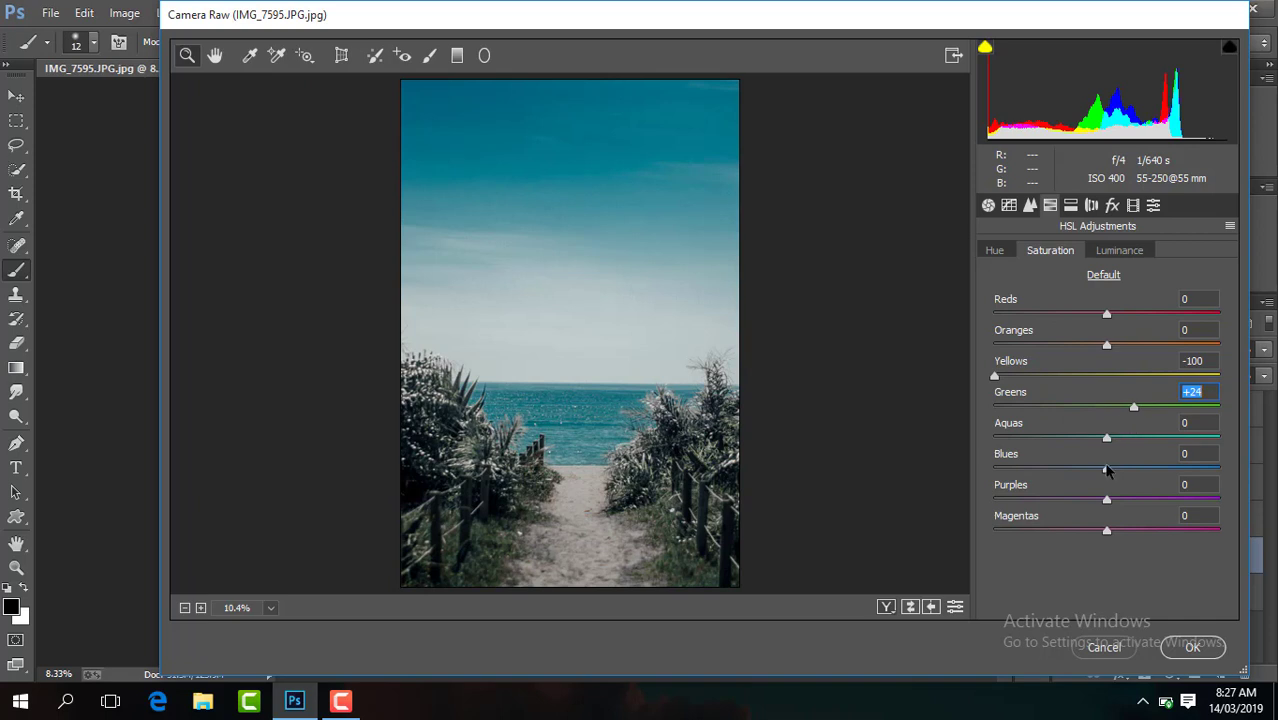
click(996, 251)
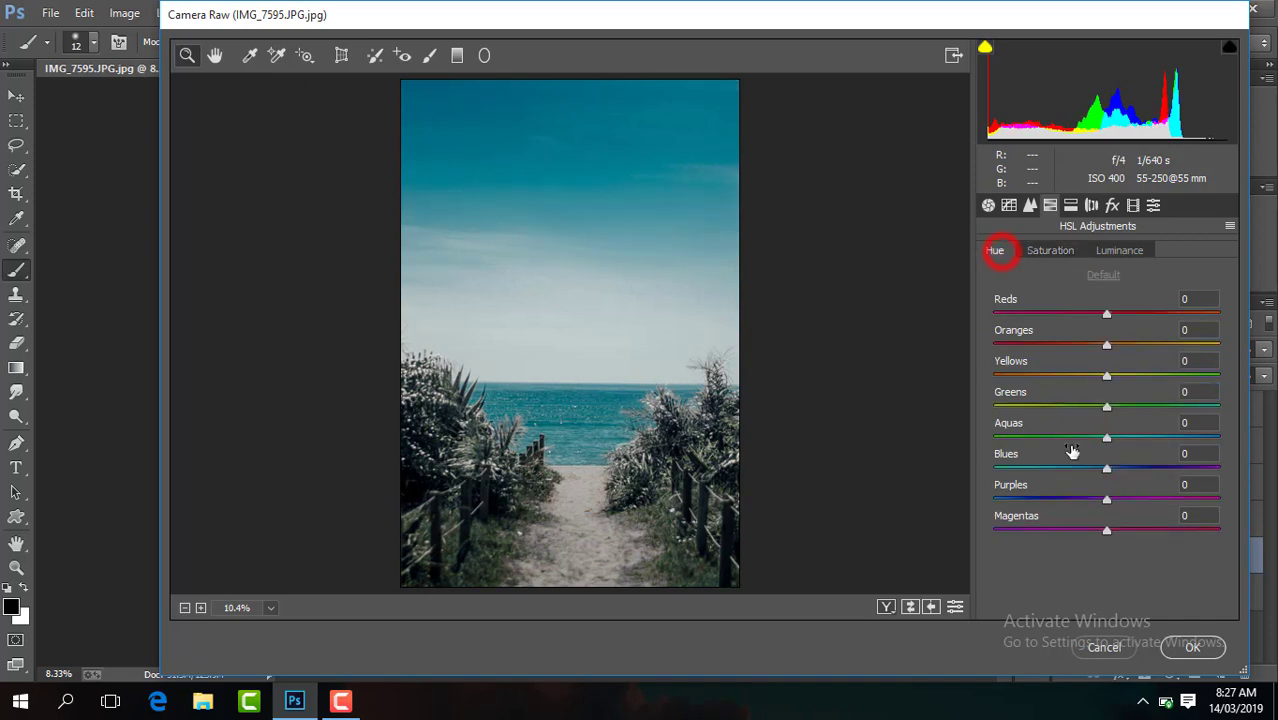
drag(1104, 469, 1060, 469)
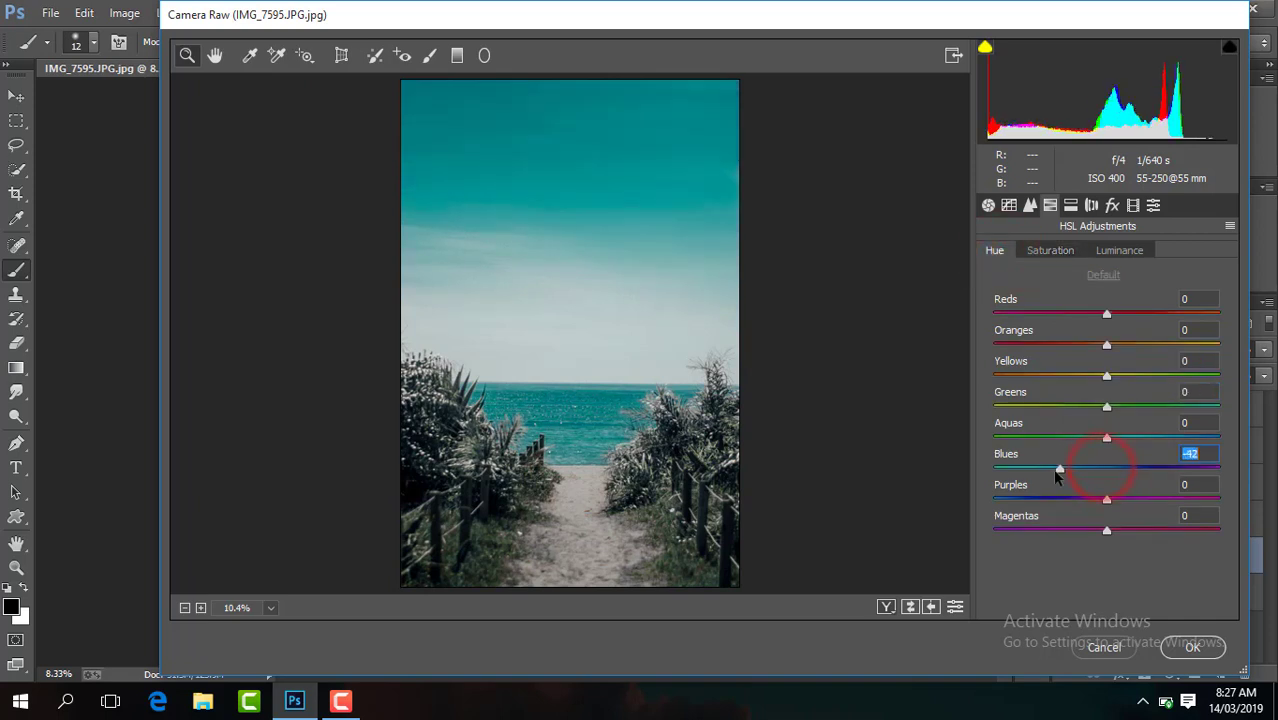
Apply sharpening 39, luminance noise reduction 26 and a slight vignette of about -18
click(1030, 205)
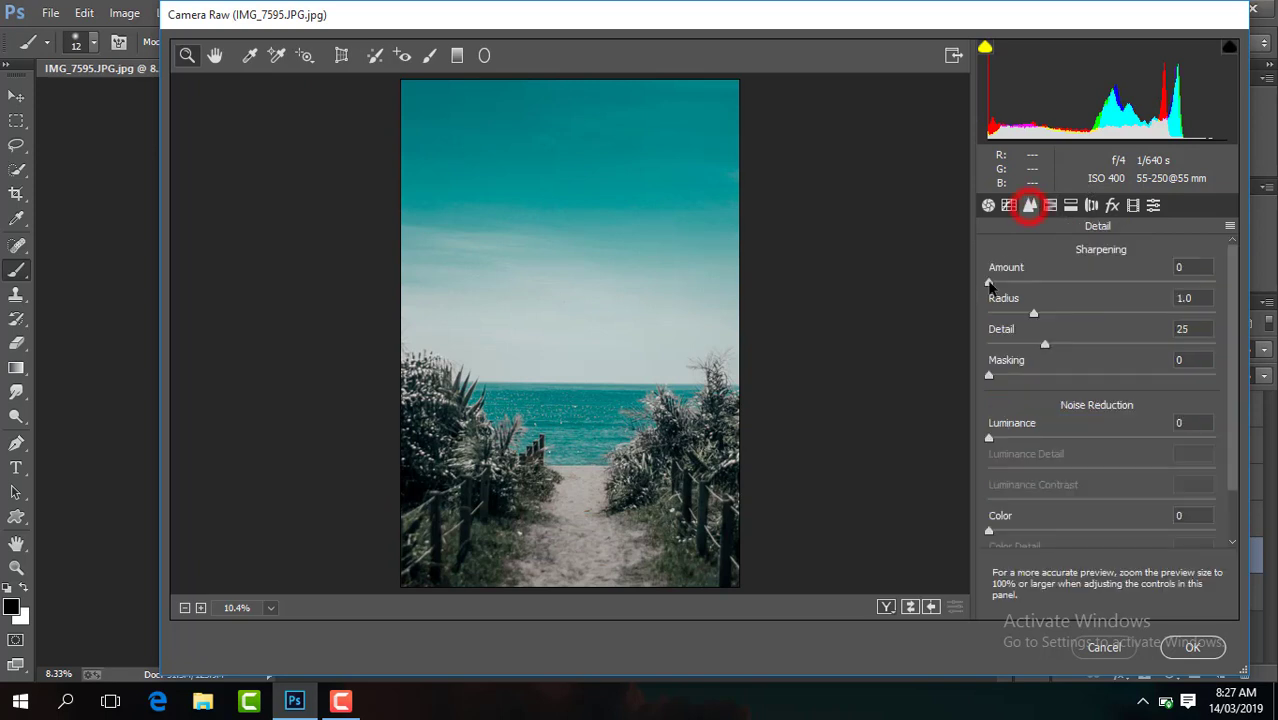
click(994, 284)
click(991, 437)
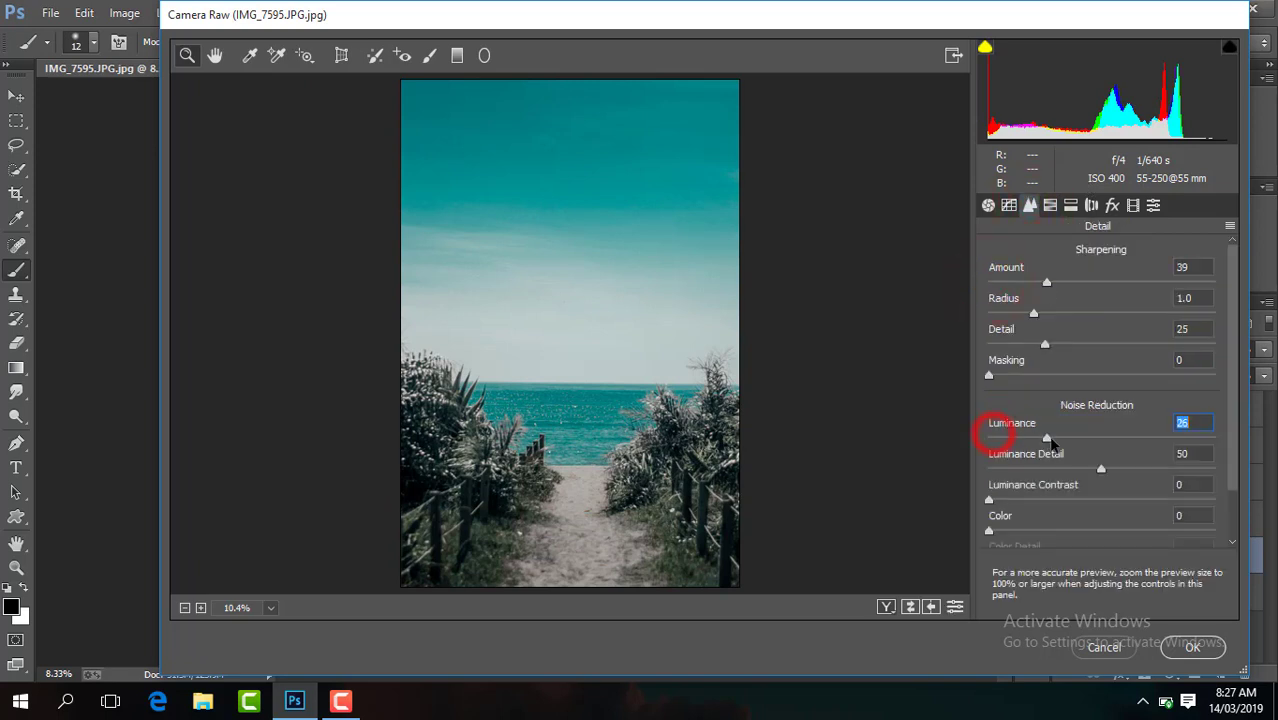
click(1112, 205)
click(1105, 450)
drag(1105, 453, 1095, 453)
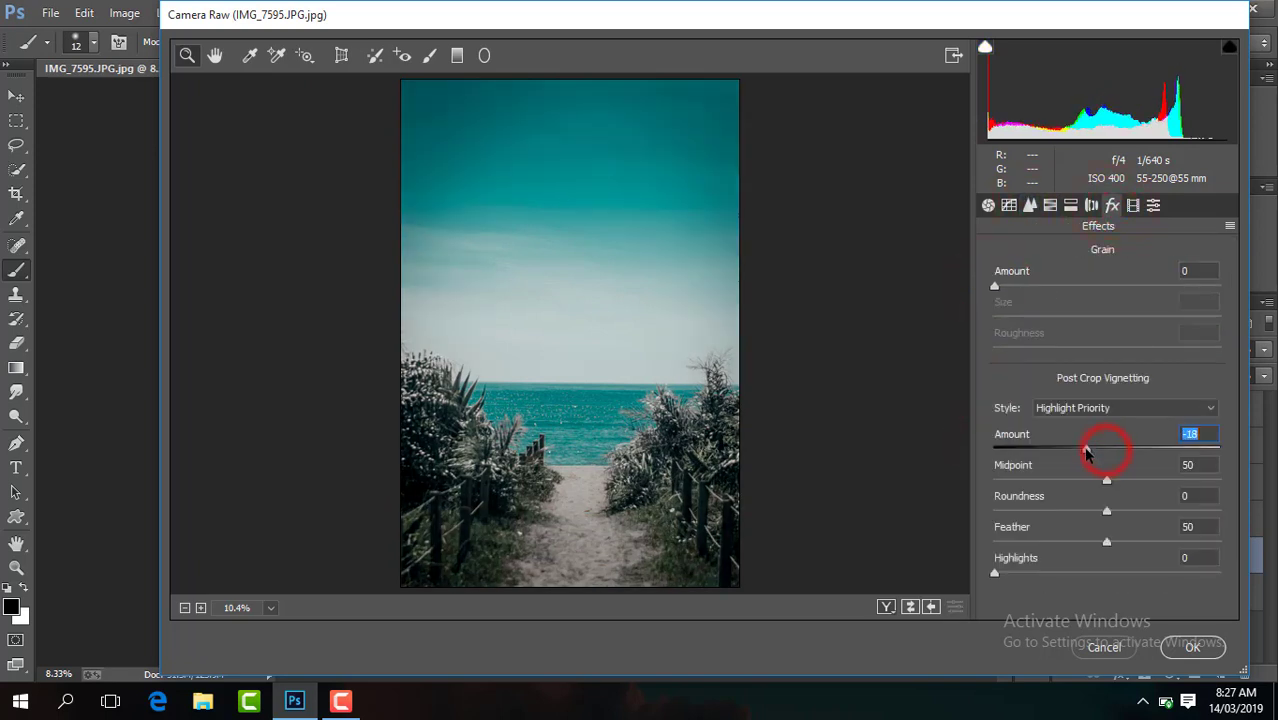
click(1185, 647)
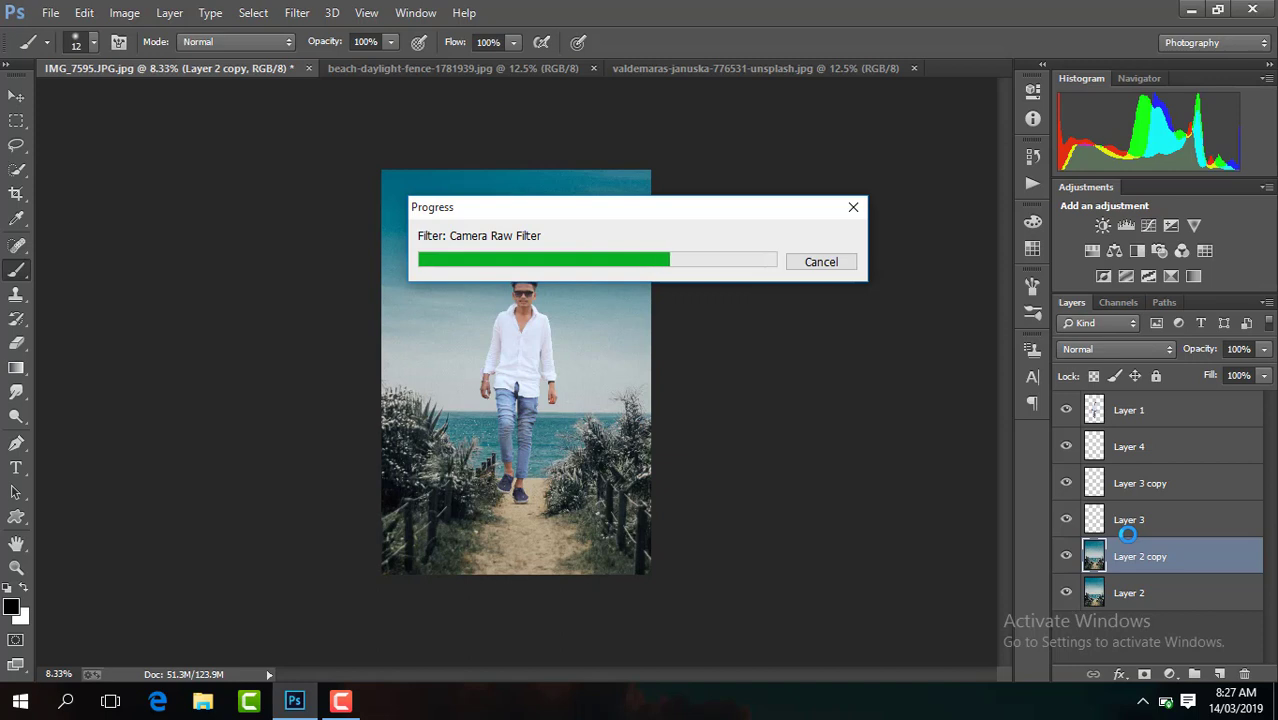
click(1066, 558)
click(1066, 558)
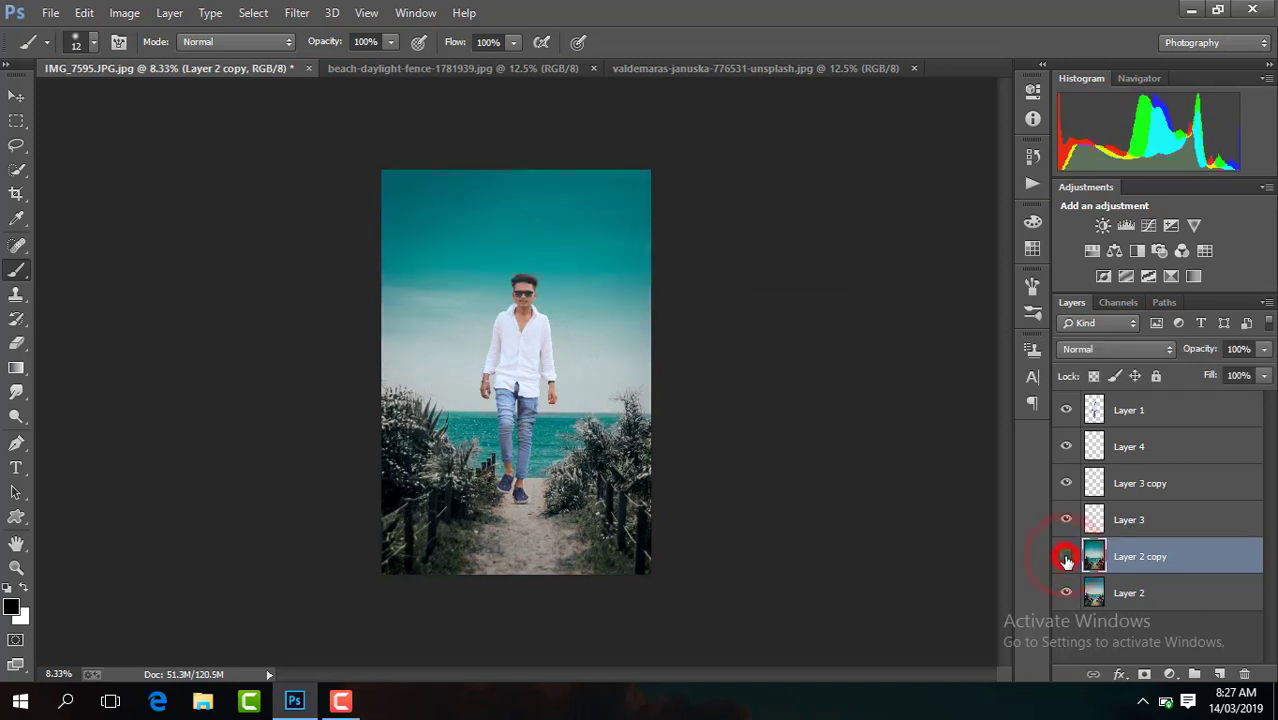
click(1066, 558)
click(1066, 558)
key(ctrl+plus)
key(ctrl+plus)
key(ctrl+plus)
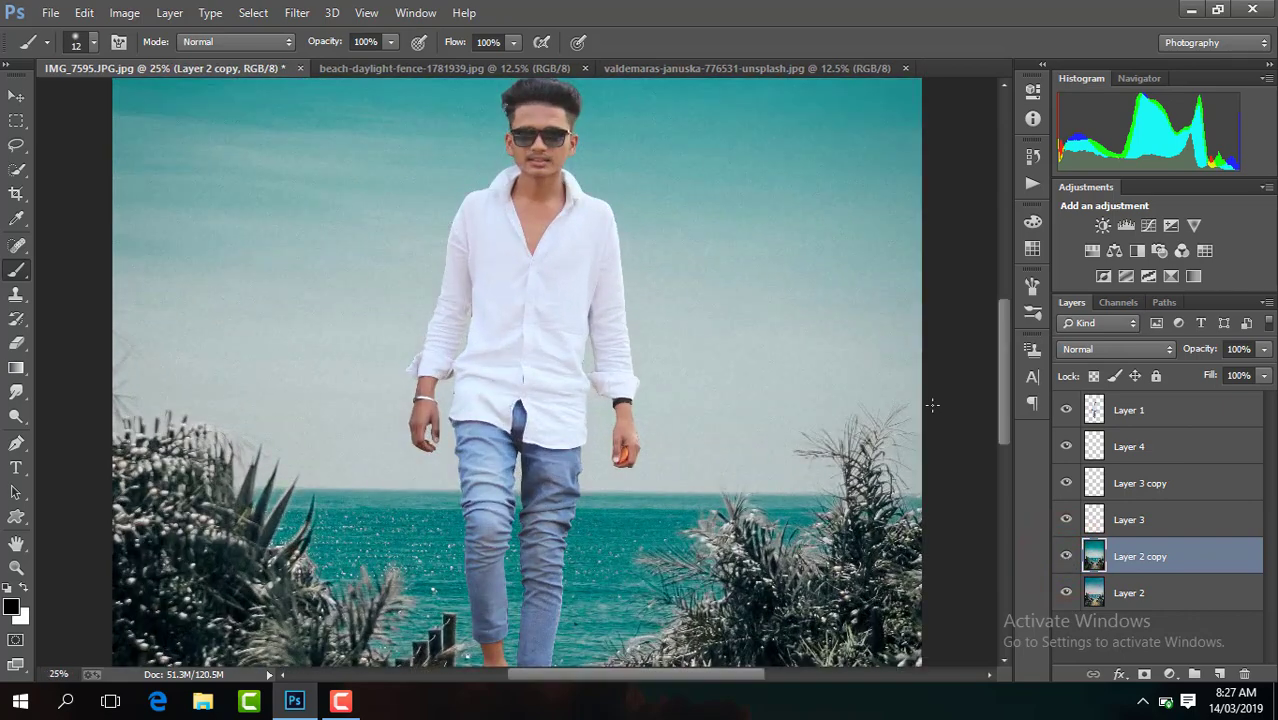
drag(1008, 370, 1003, 445)
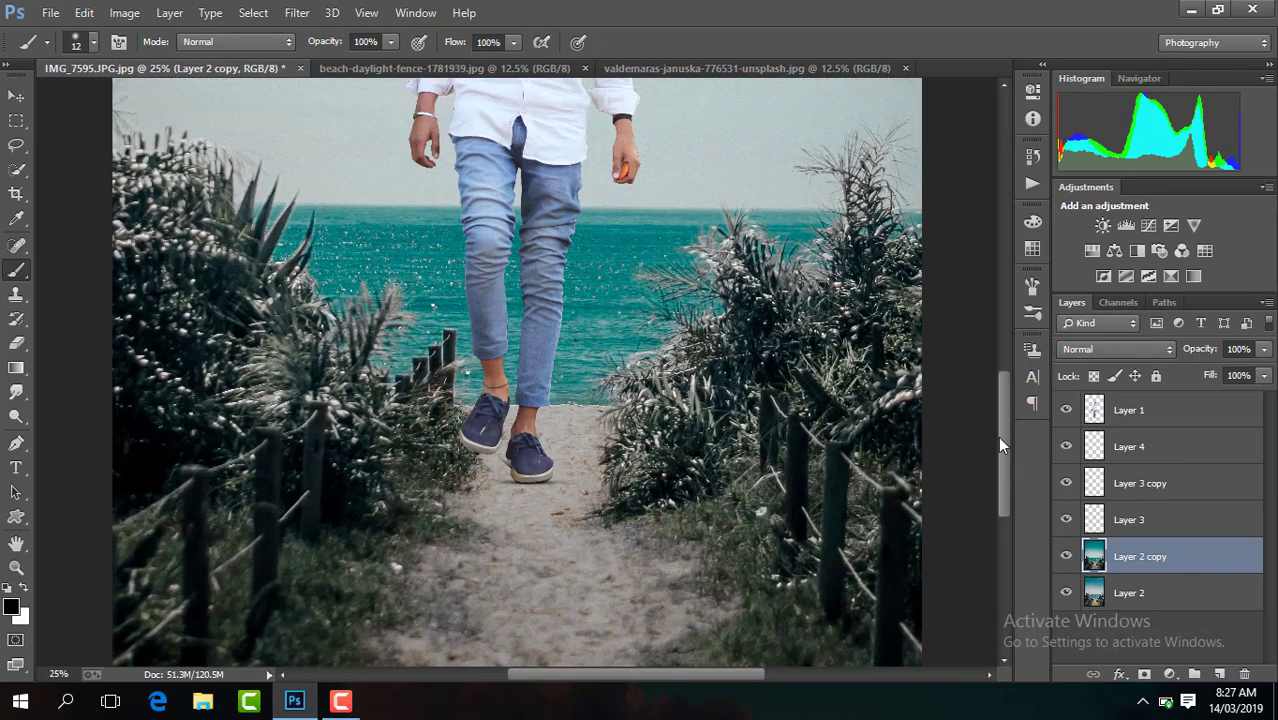
Add a new Layer 5 above Layer 4 and set the brush size to 47 px
click(1148, 450)
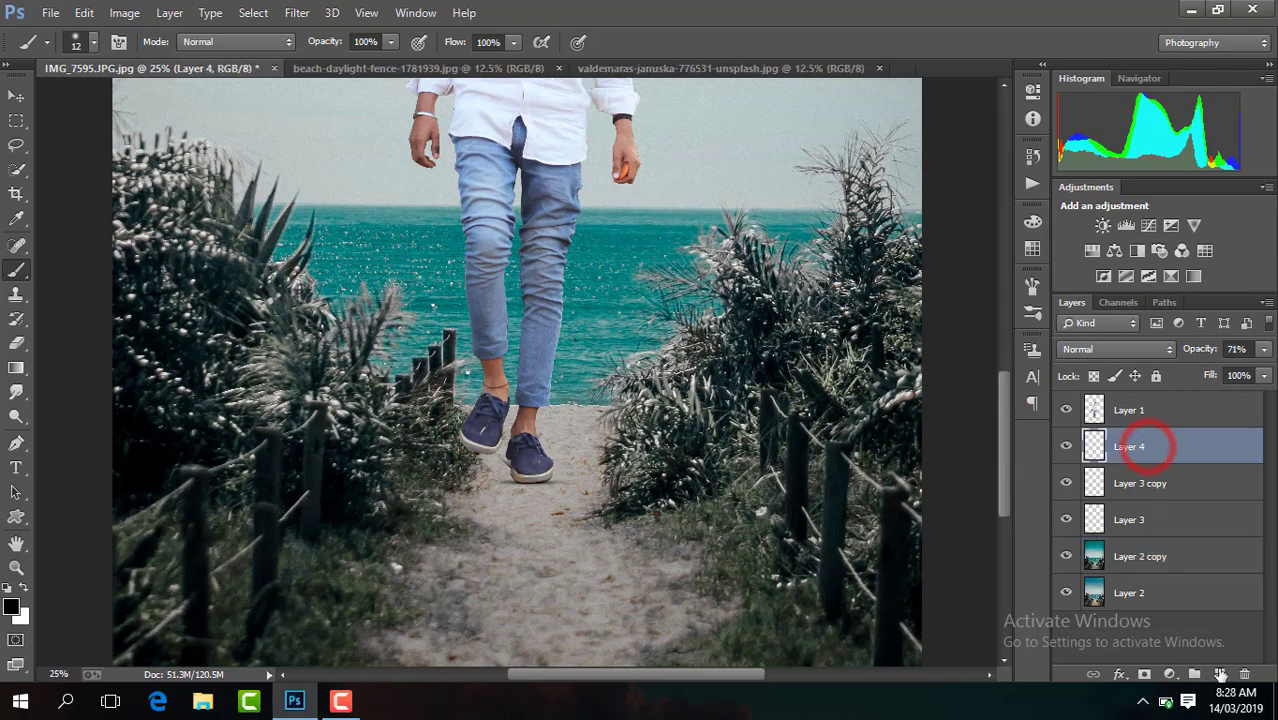
click(1219, 674)
key(ctrl+plus)
key(ctrl+plus)
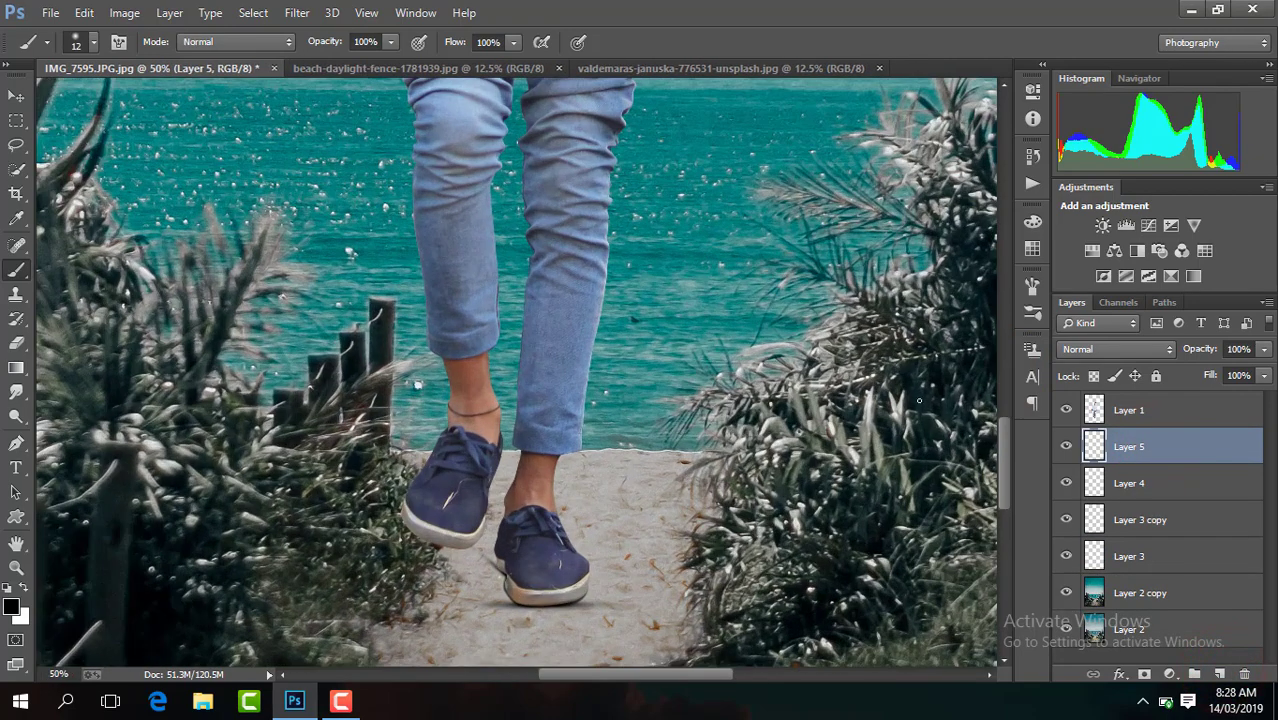
click(92, 44)
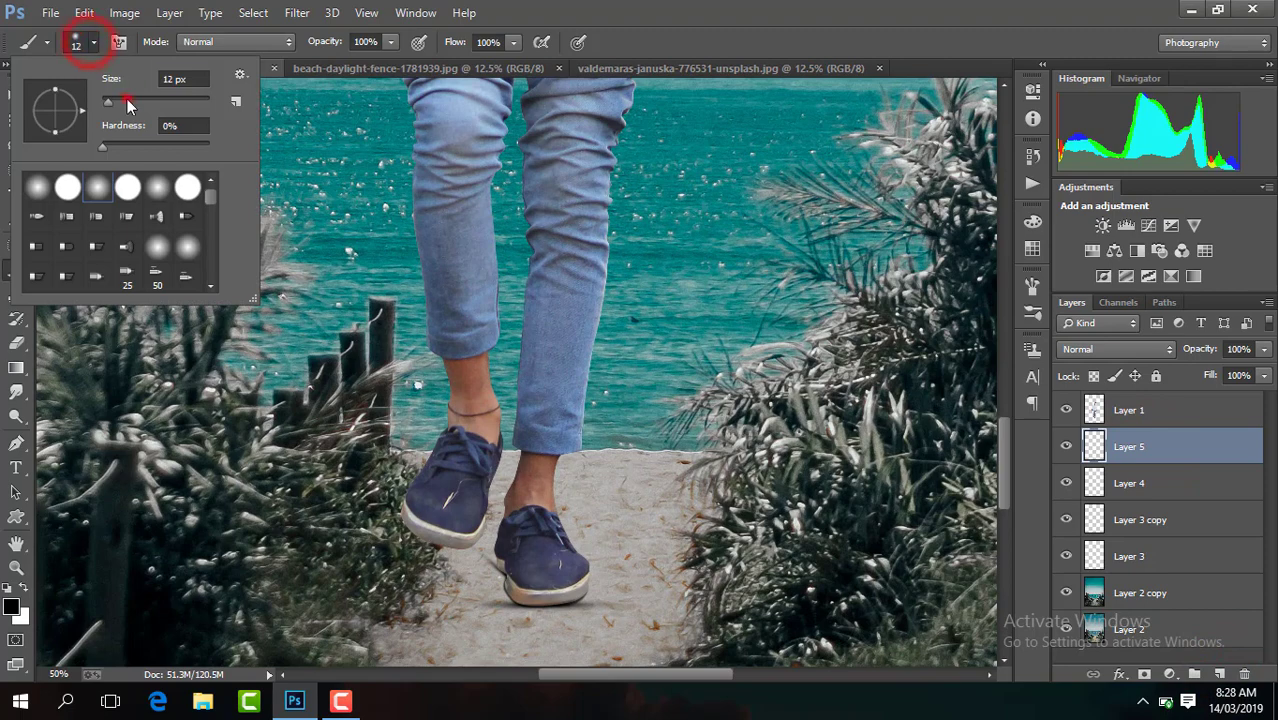
drag(128, 103, 140, 103)
click(1003, 432)
scroll(537, 395, down, 3)
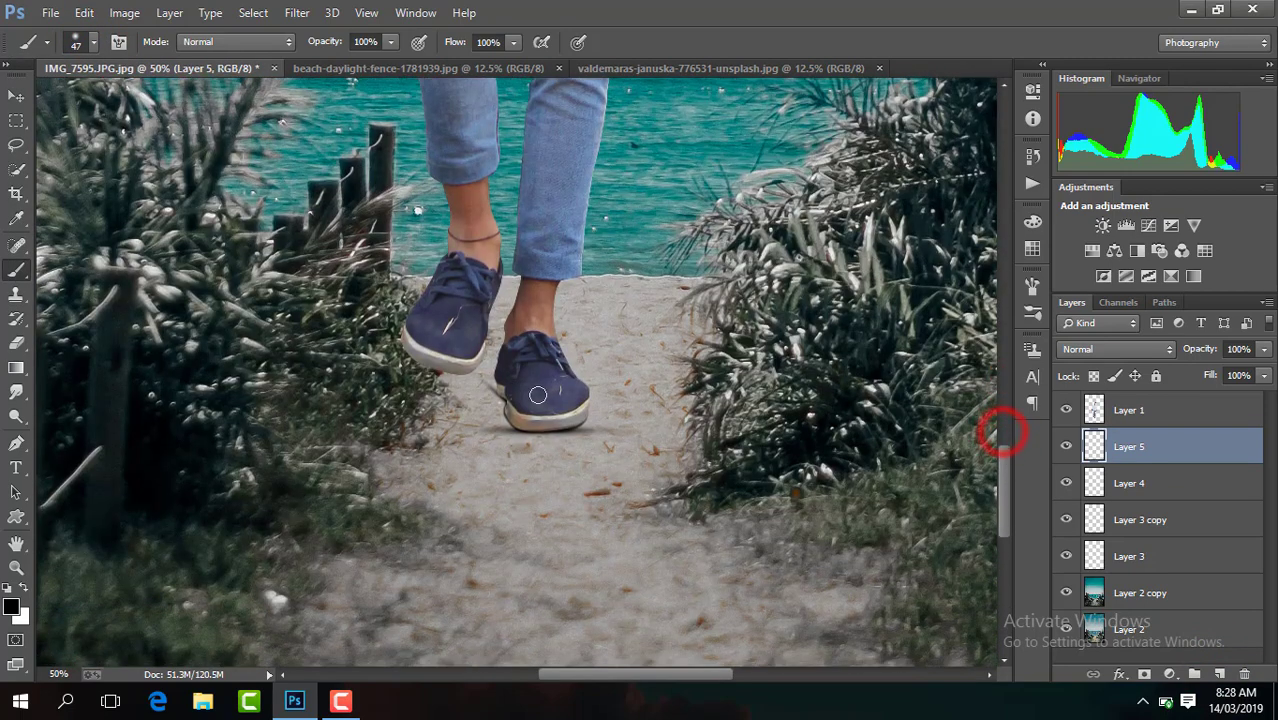
Paint black shadows under both shoes and fade the layer to 27% opacity
drag(428, 404, 476, 405)
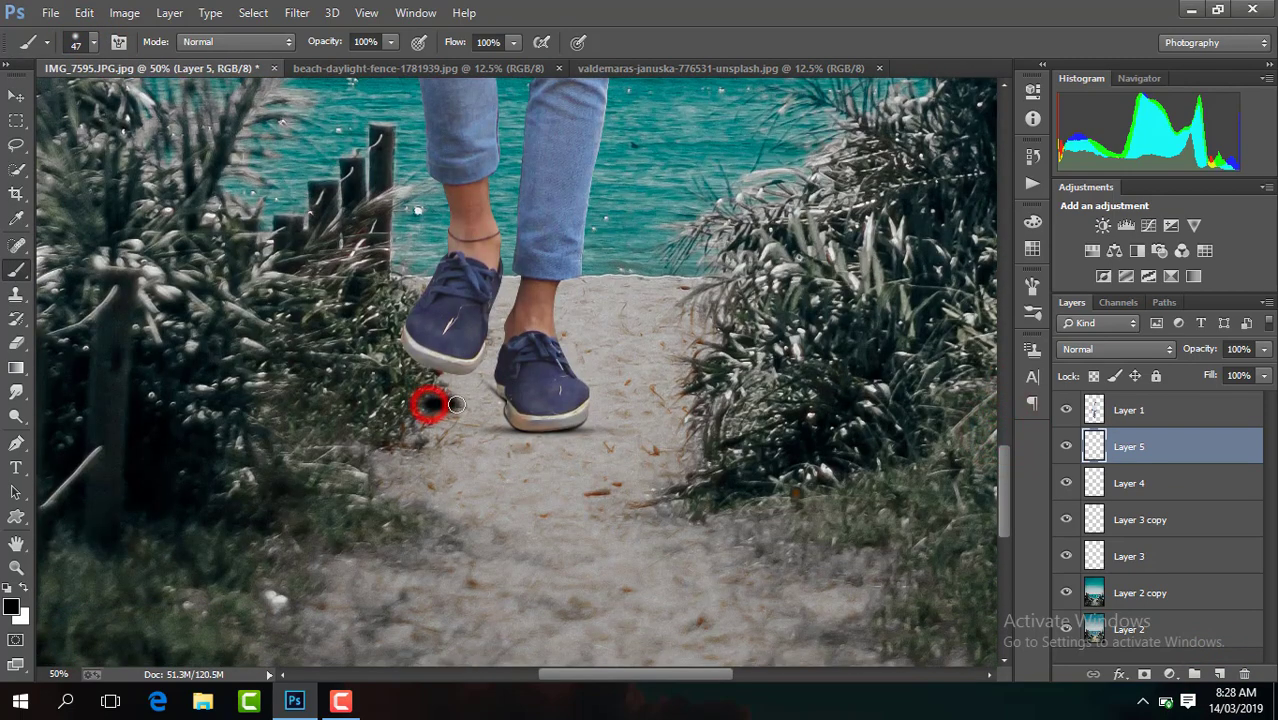
click(1266, 350)
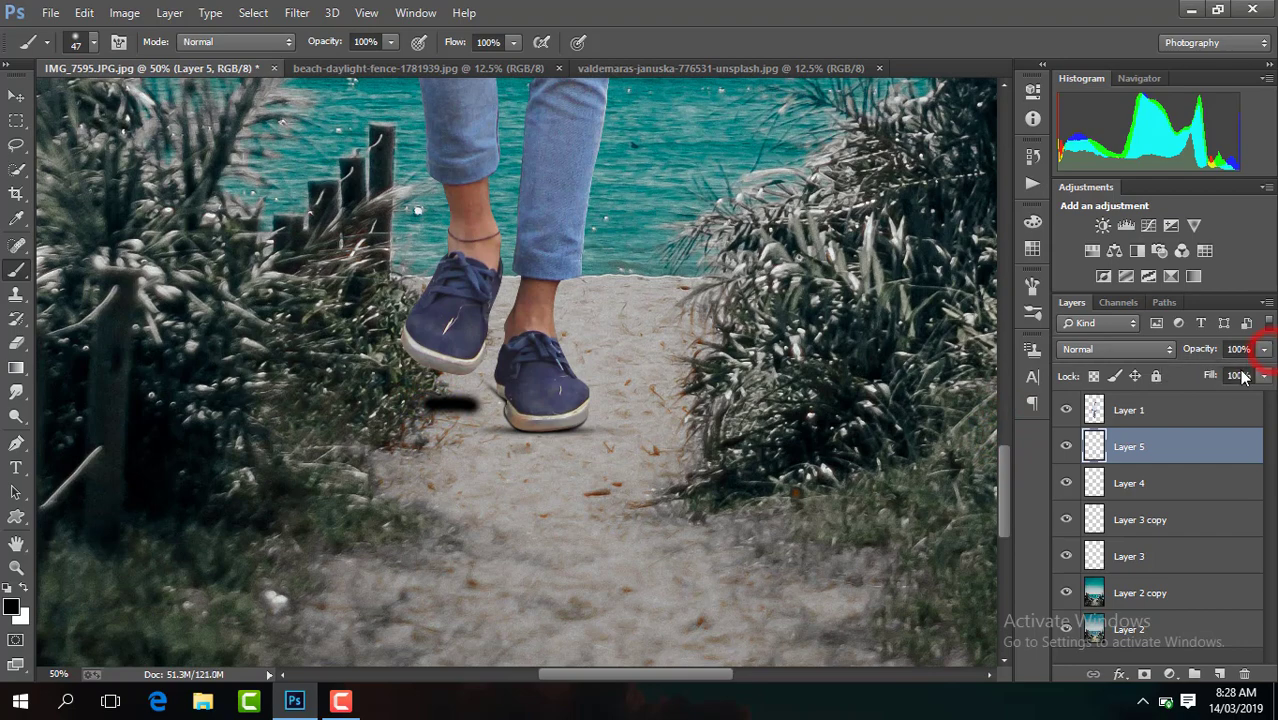
drag(1225, 373, 1224, 374)
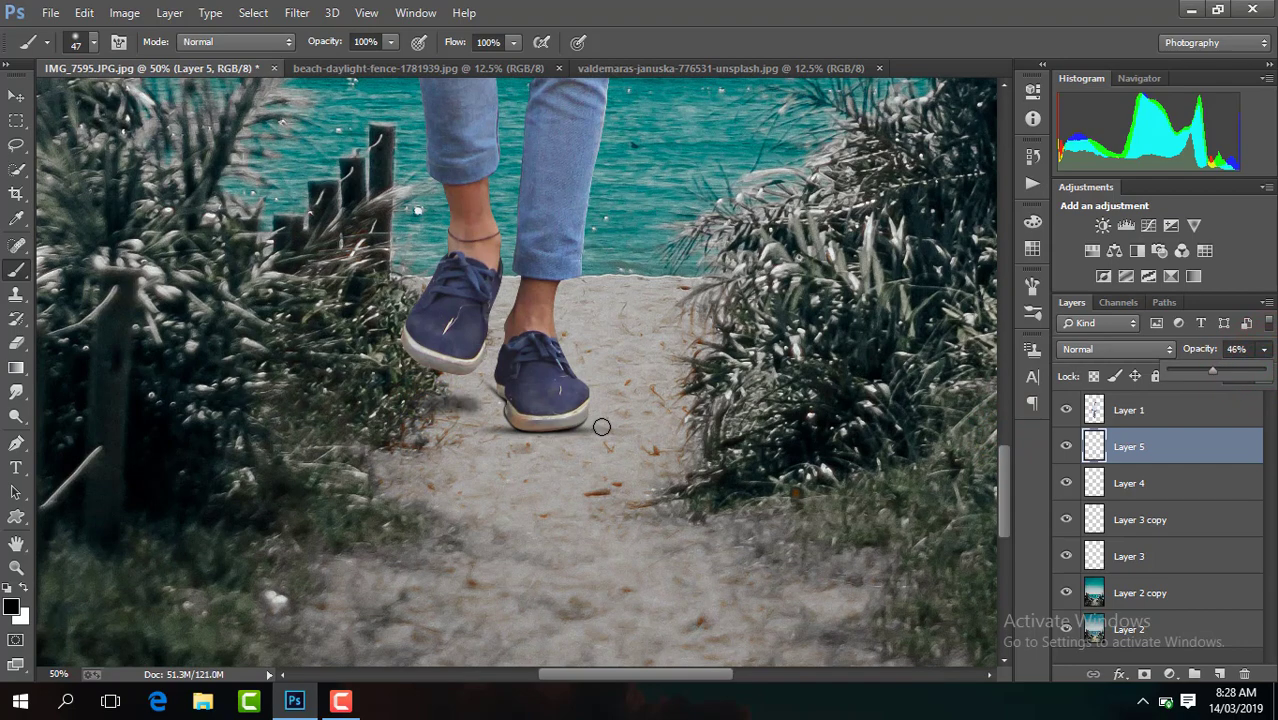
drag(601, 427, 690, 428)
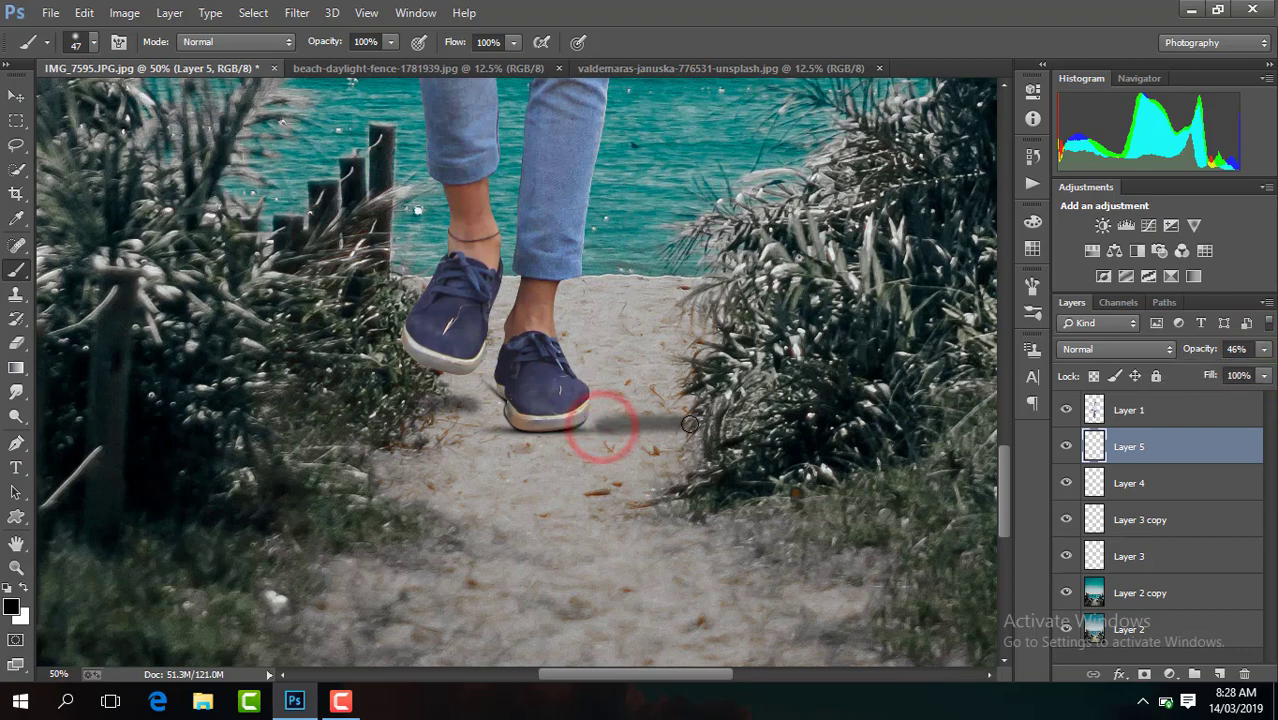
click(1266, 350)
drag(1218, 372, 1201, 375)
key(ctrl+minus)
key(ctrl+minus)
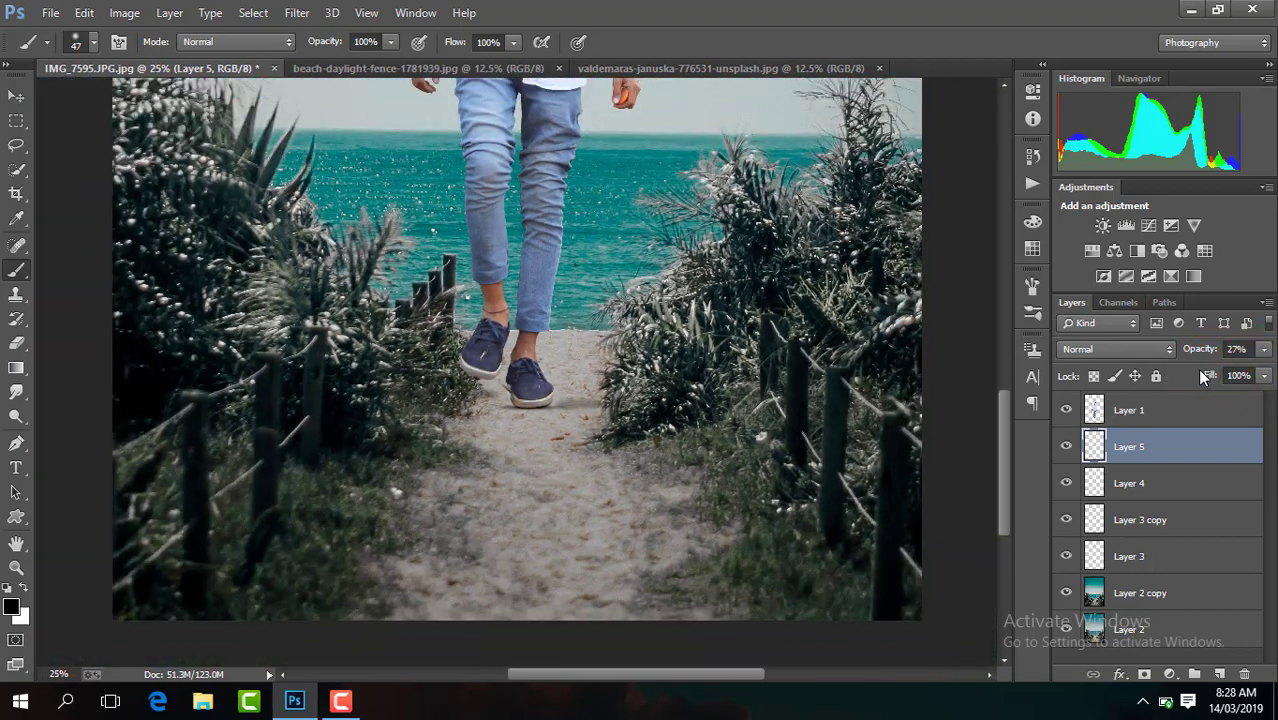
key(ctrl+minus)
key(ctrl+minus)
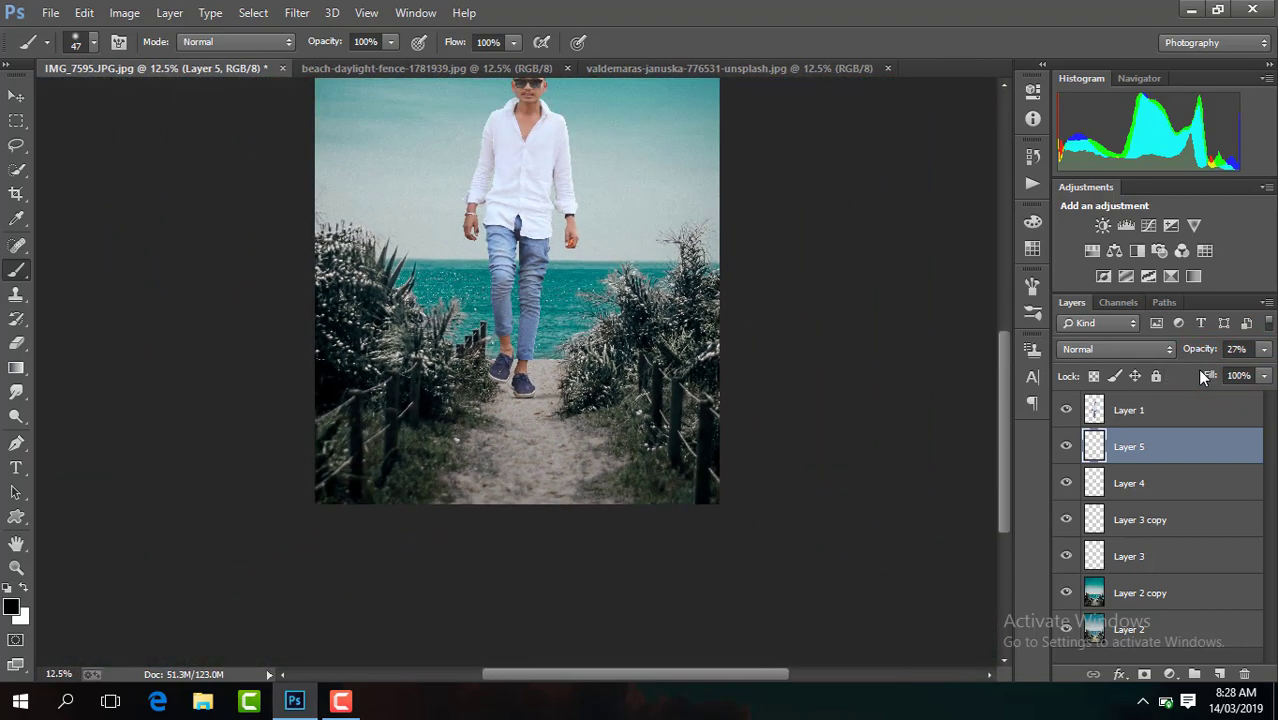
key(ctrl+minus)
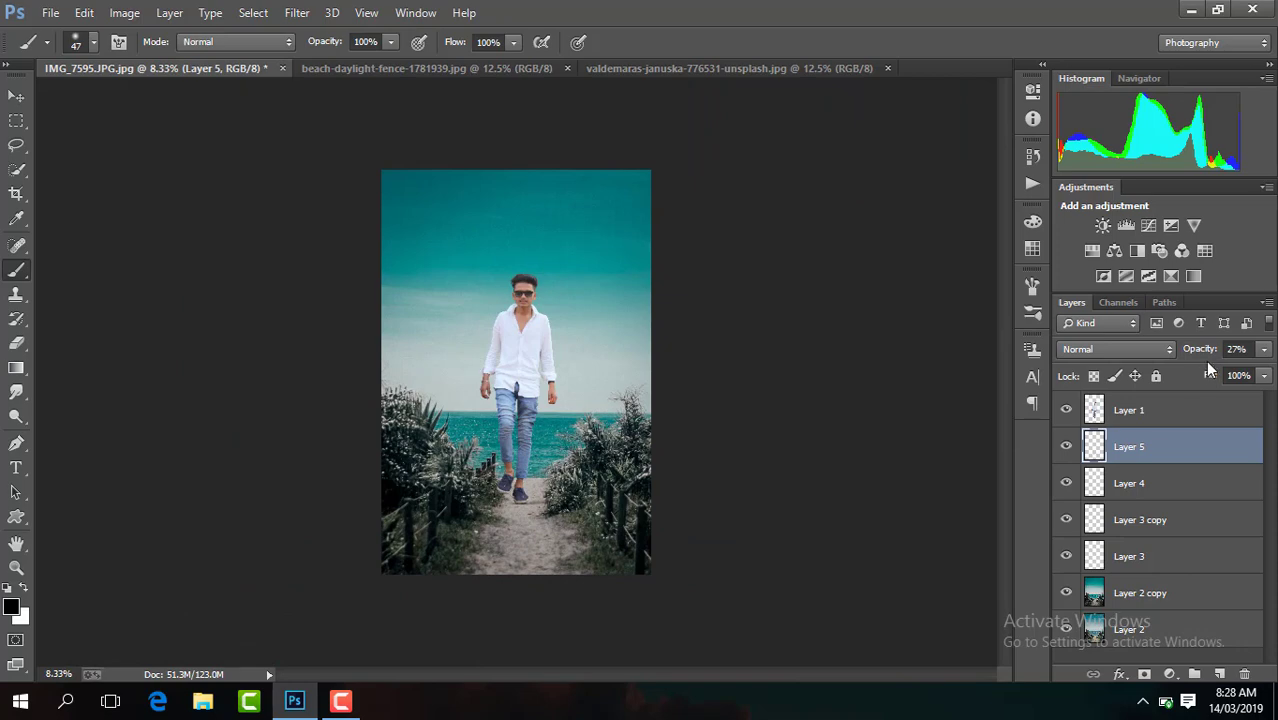
Open the Camera Raw filter on Layer 1 and zoom the preview onto the man
click(1178, 410)
click(298, 13)
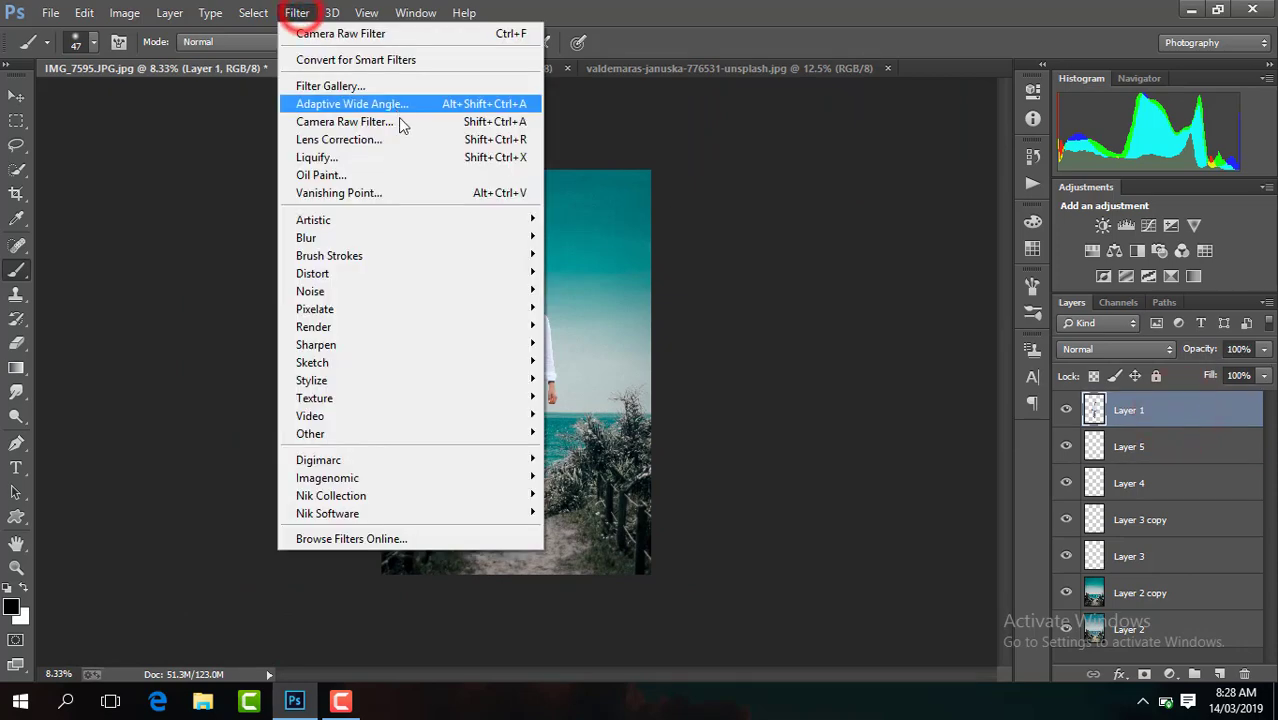
click(399, 117)
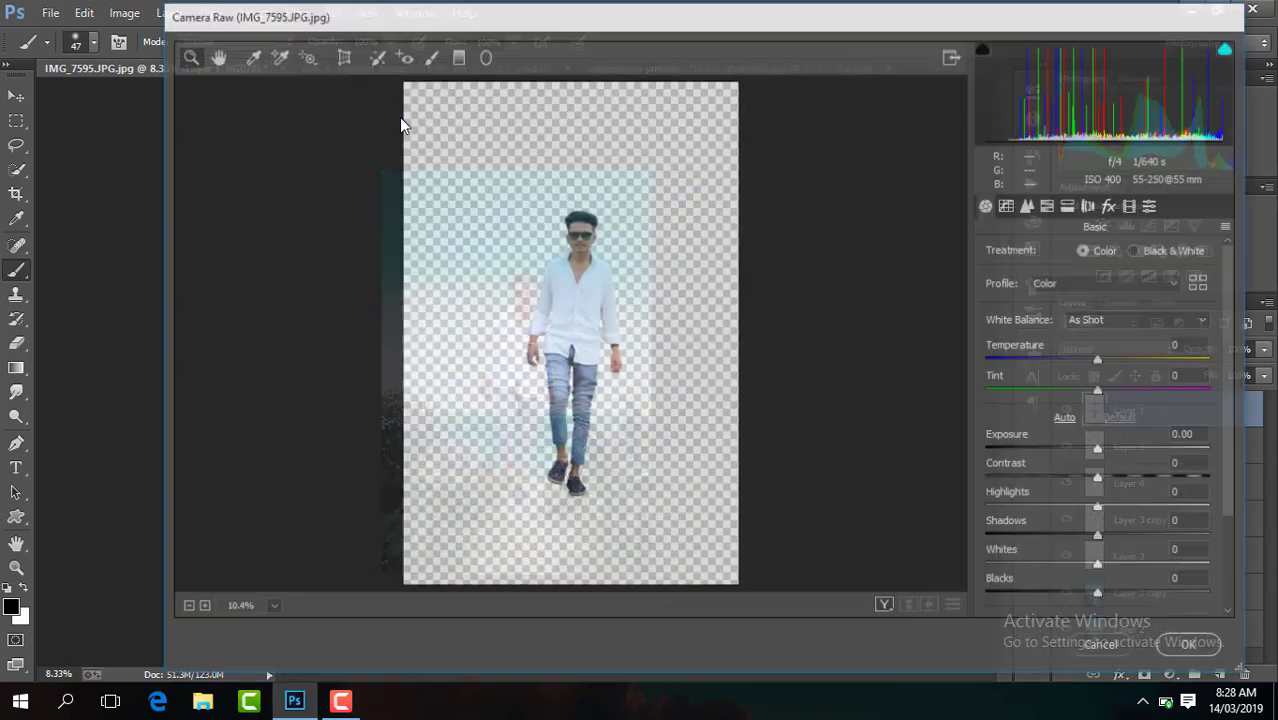
click(548, 260)
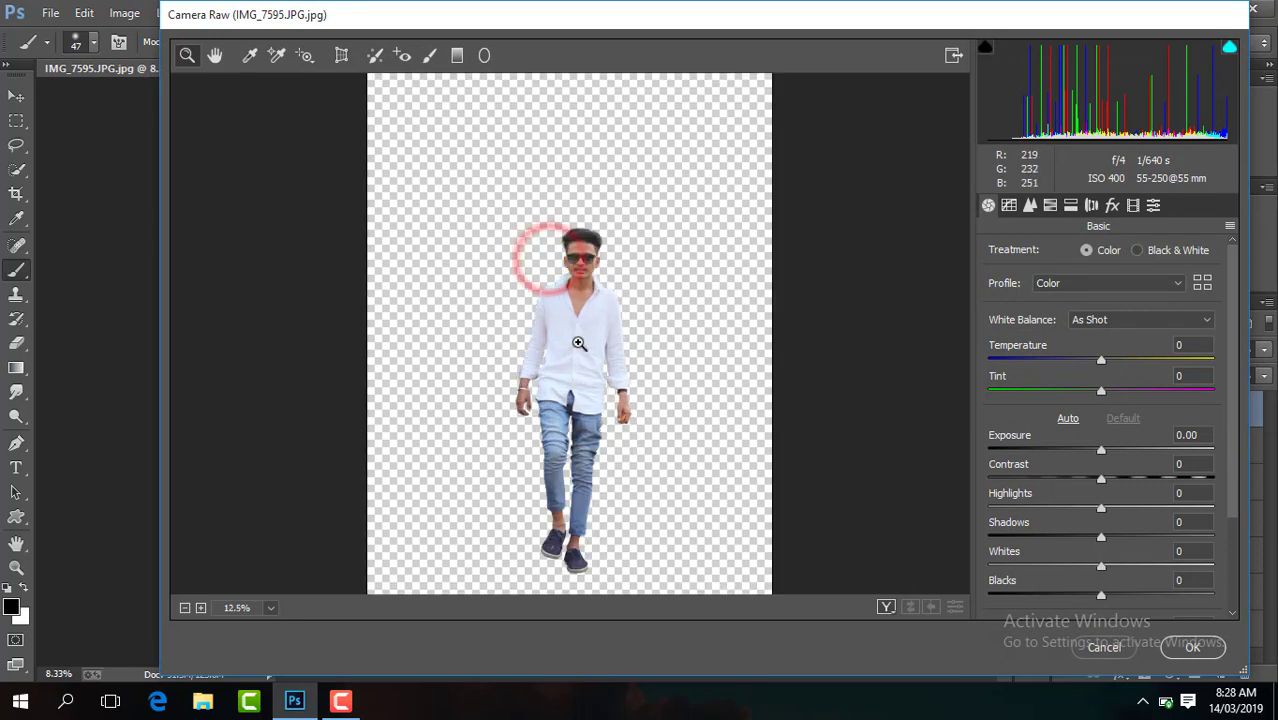
click(679, 312)
click(214, 55)
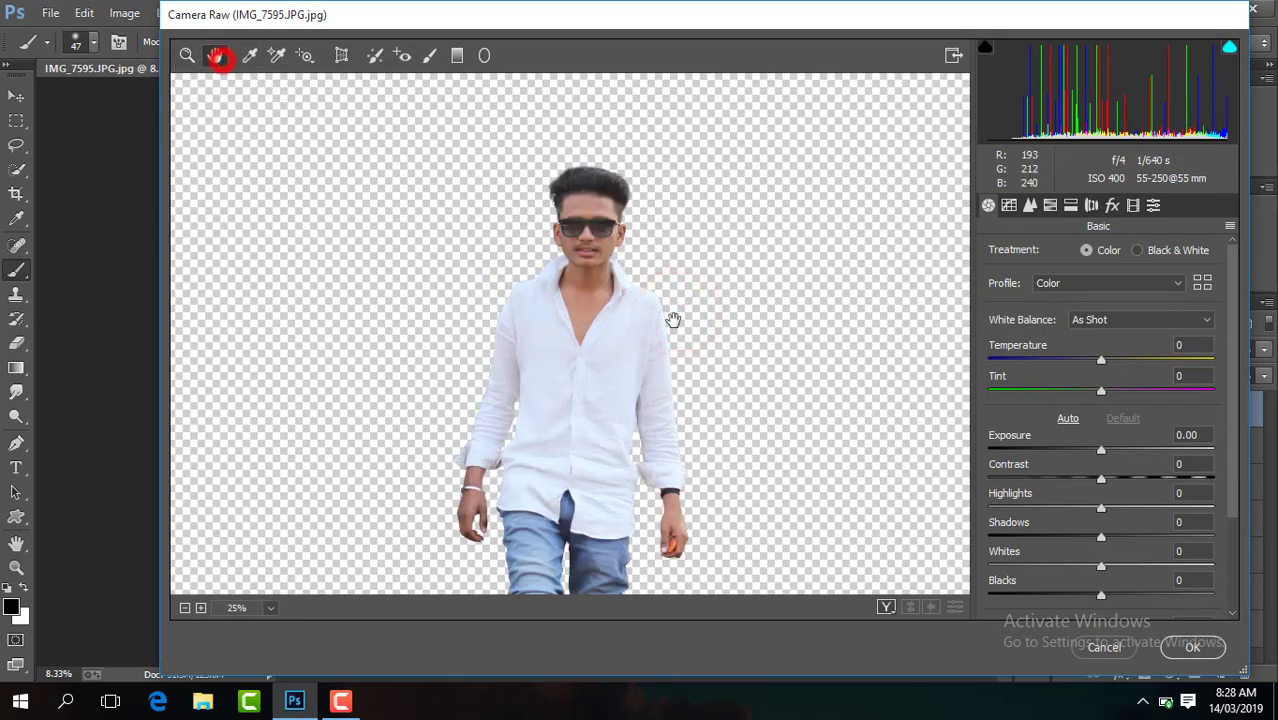
drag(679, 326, 679, 230)
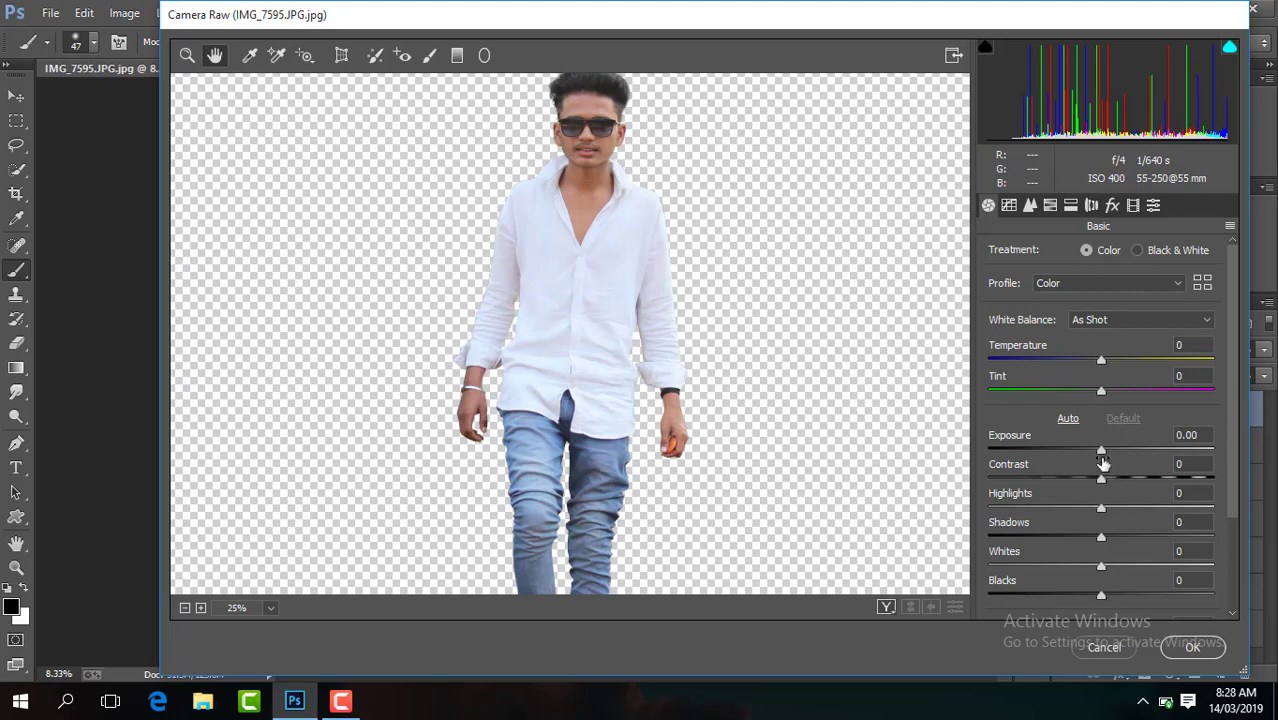
Set contrast +42, shadows +33, blacks -23, exposure +0.10 and highlights -21
drag(1102, 482, 1148, 480)
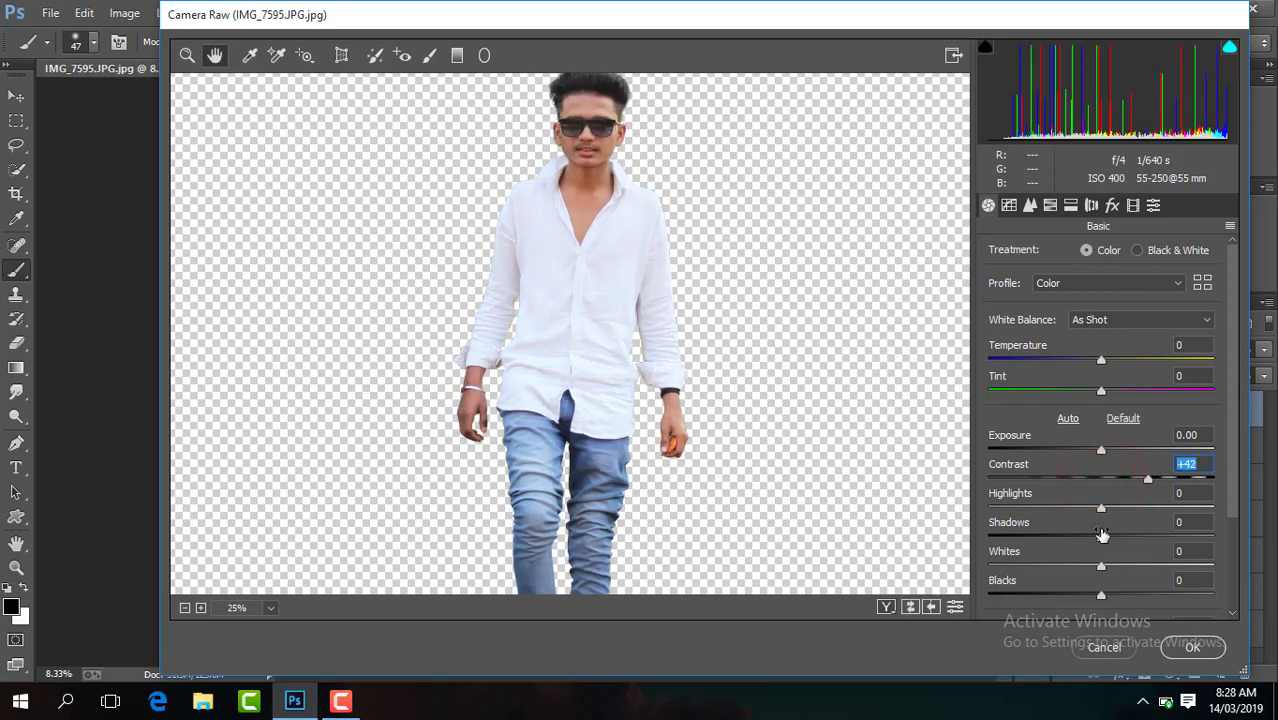
drag(1101, 535, 1134, 537)
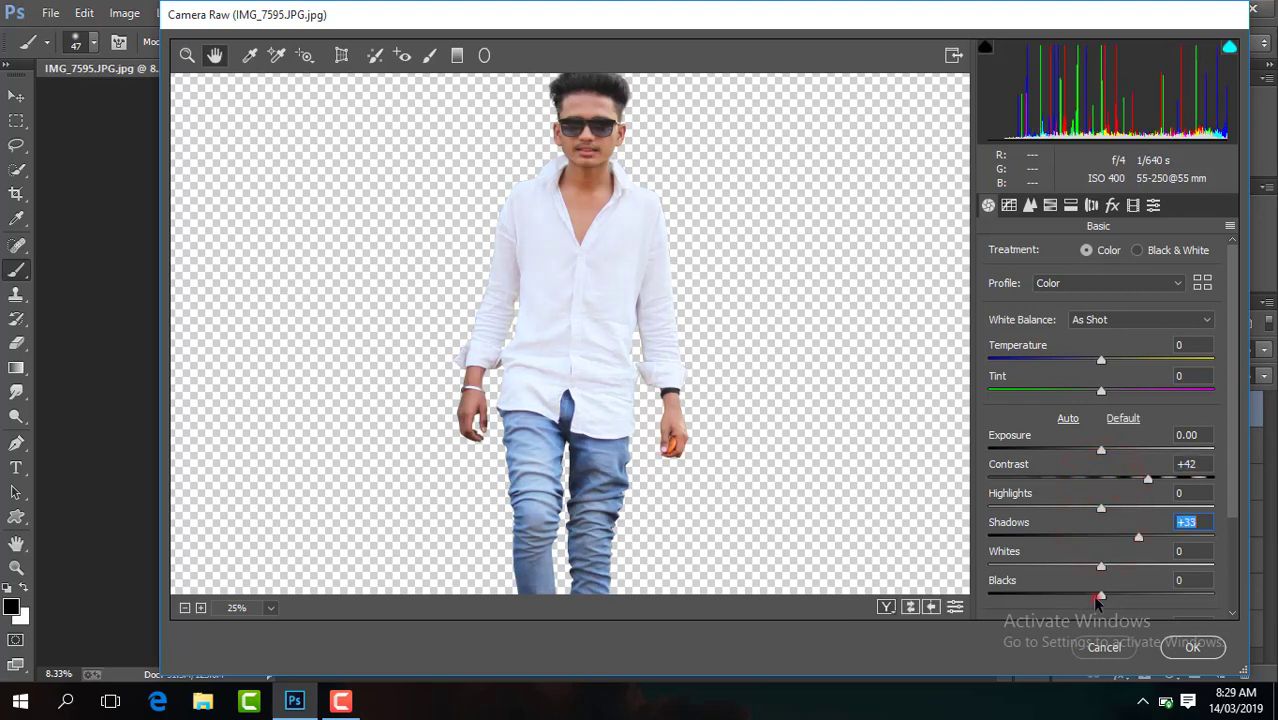
drag(1097, 597, 1071, 600)
drag(1099, 453, 1101, 452)
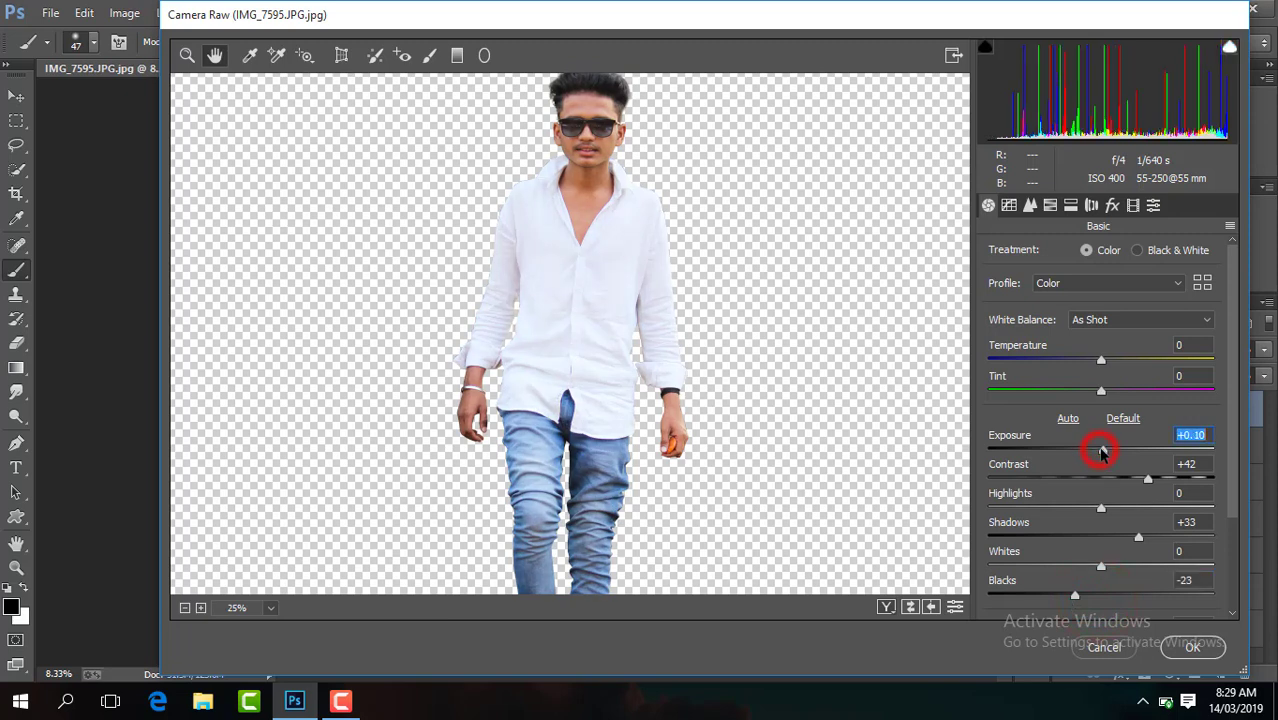
drag(1101, 509, 1078, 509)
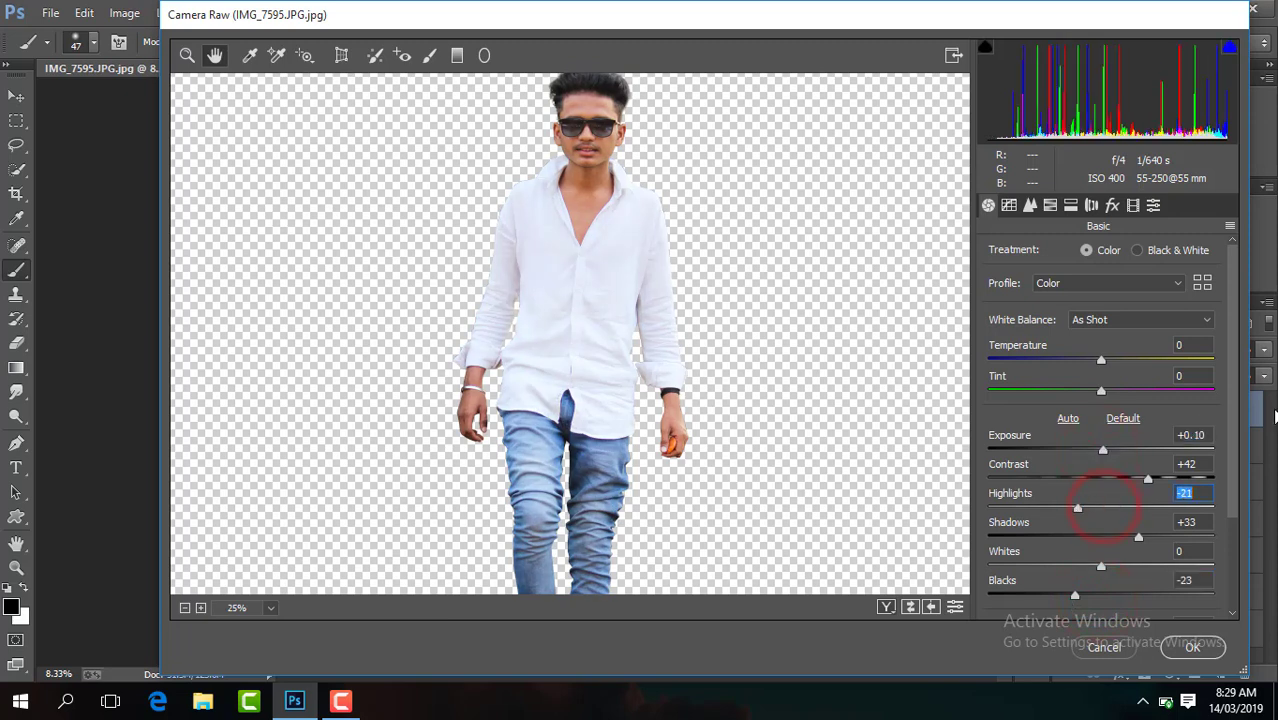
mouse_move(1236, 386)
mouse_down()
mouse_move(1078, 490)
mouse_move(1118, 512)
mouse_up()
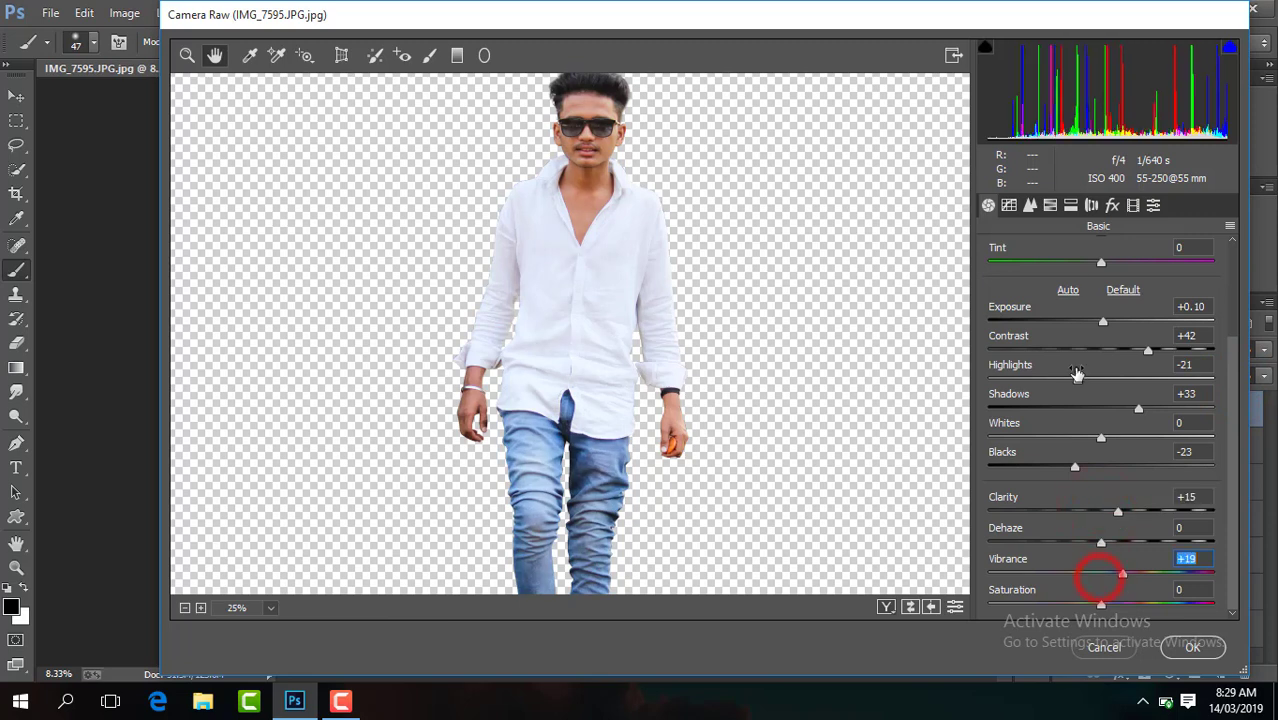
Set Yellows and Greens saturation to -100 and tweak the Blues and Oranges in HSL
click(1050, 205)
click(1050, 250)
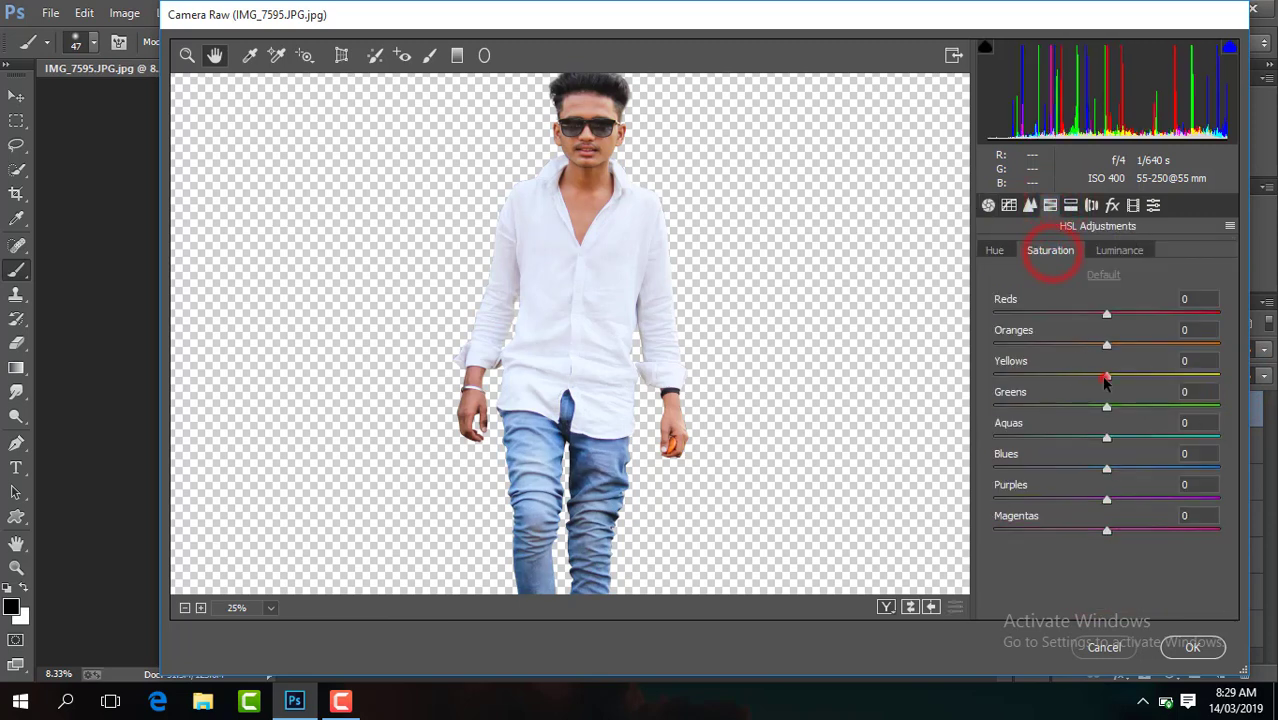
drag(1106, 378, 927, 408)
drag(1105, 408, 933, 434)
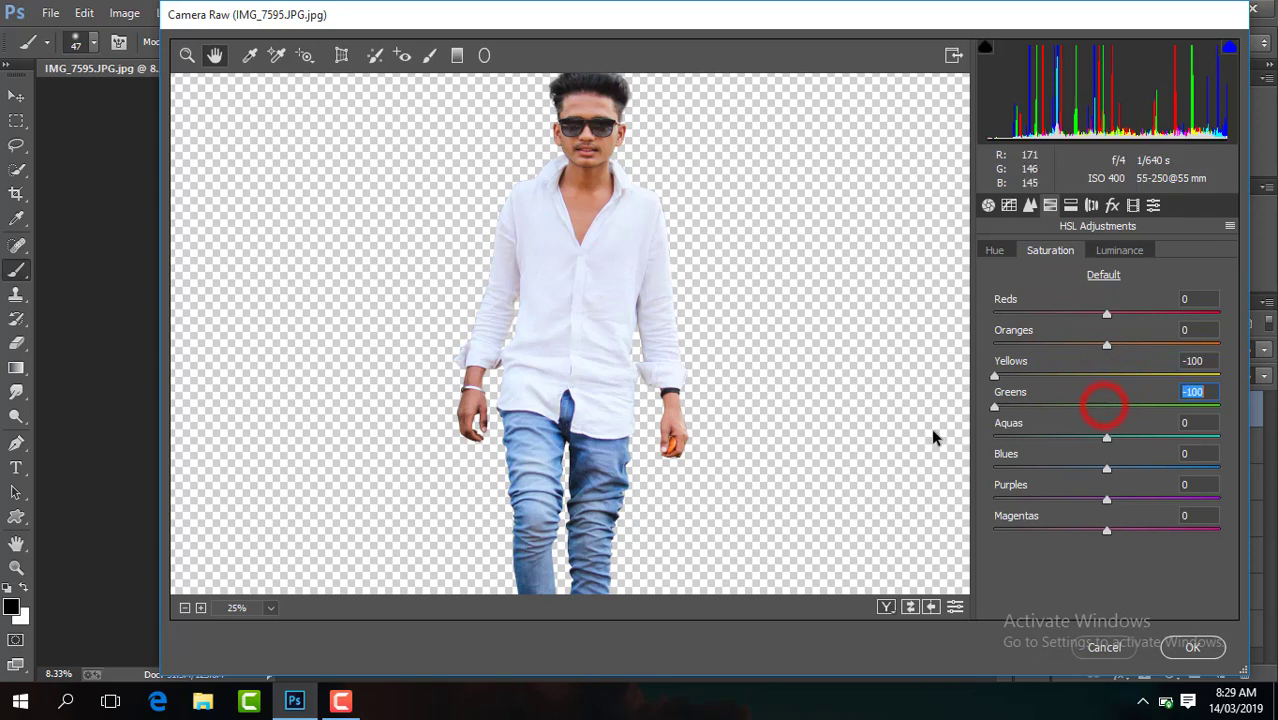
mouse_move(1108, 470)
mouse_down()
mouse_move(958, 486)
mouse_move(1160, 475)
mouse_move(1080, 470)
mouse_up()
click(994, 250)
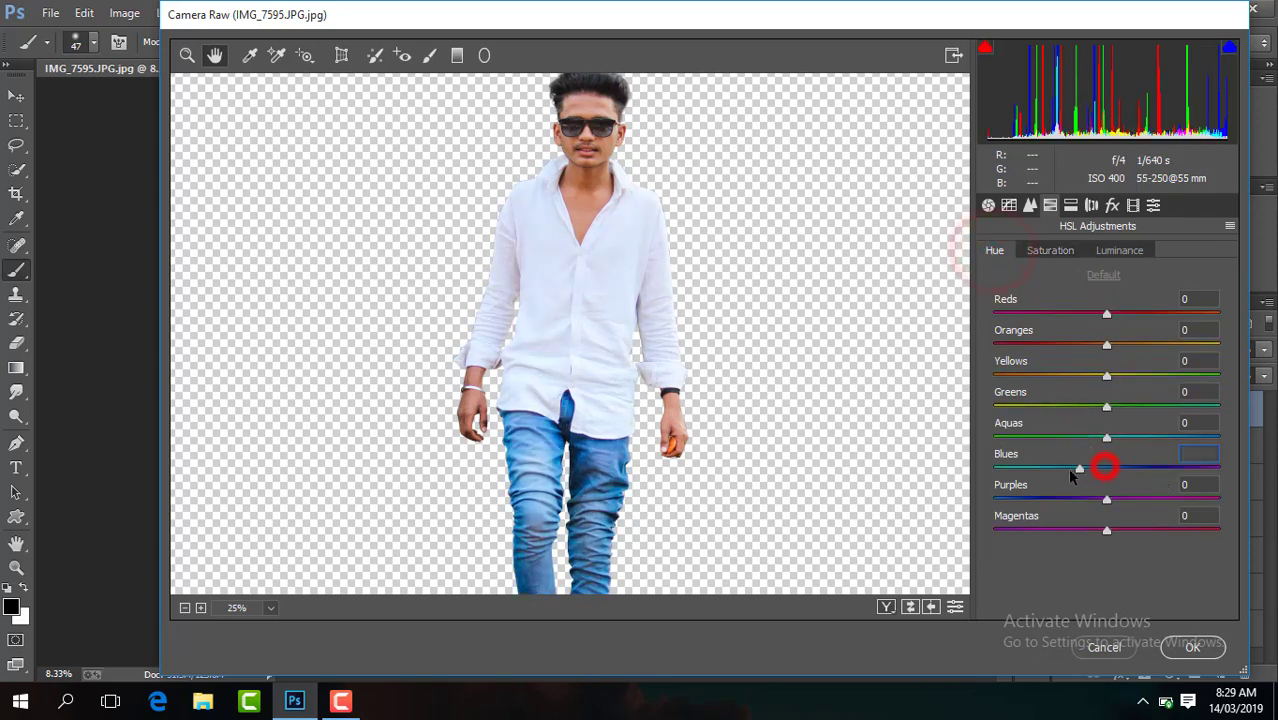
click(1066, 250)
drag(1107, 344, 1118, 350)
click(1122, 250)
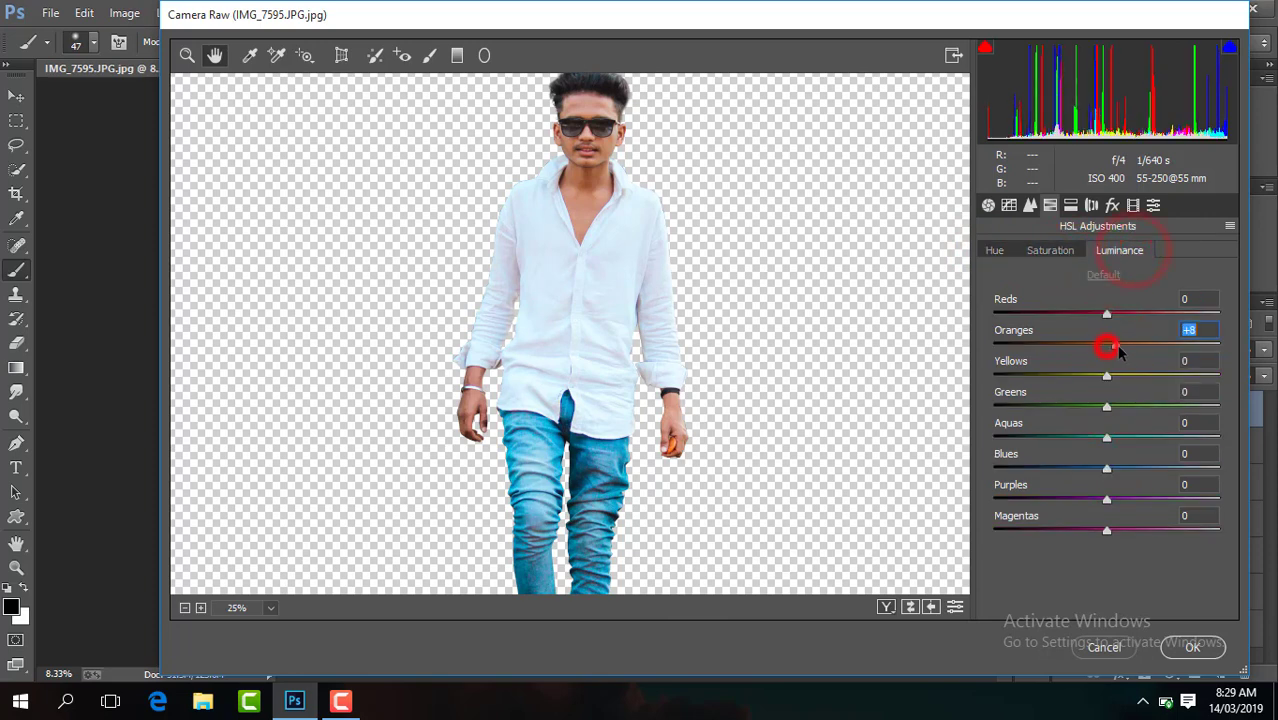
Raise sharpening amount to 45, add luminance noise reduction, and apply the filter
click(1030, 205)
drag(1050, 293, 1072, 293)
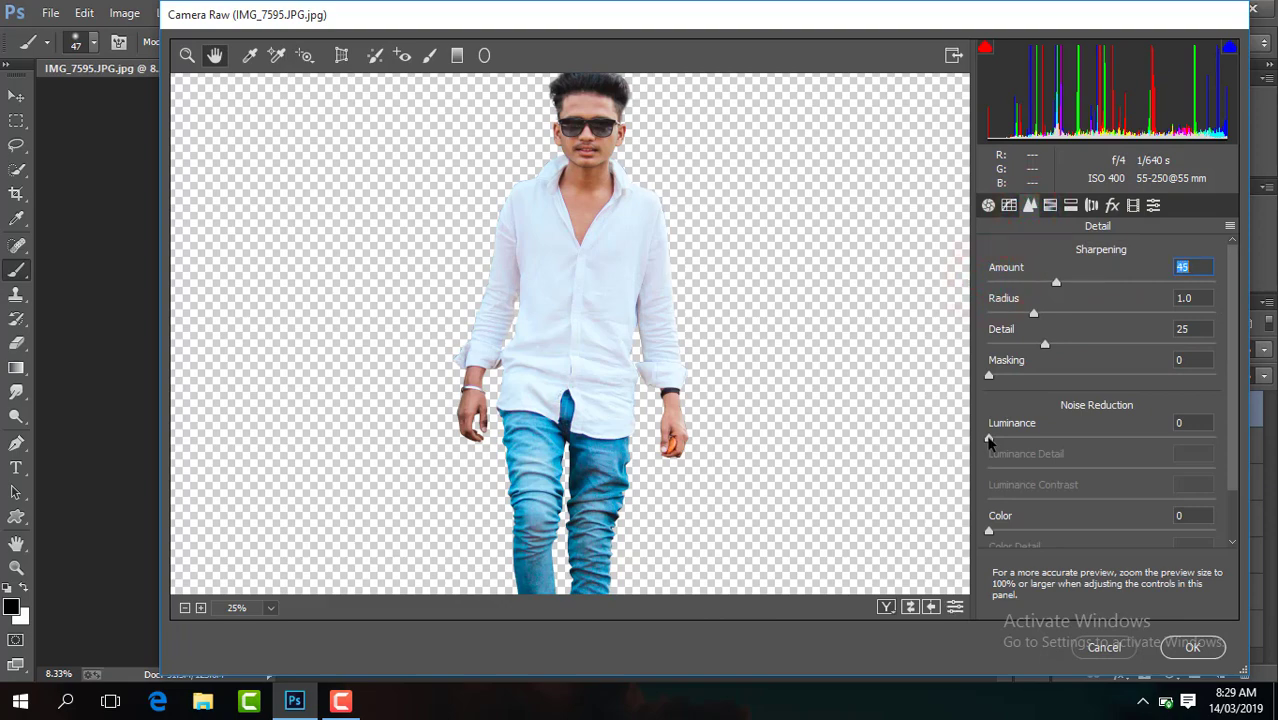
drag(989, 438, 1080, 438)
click(1193, 647)
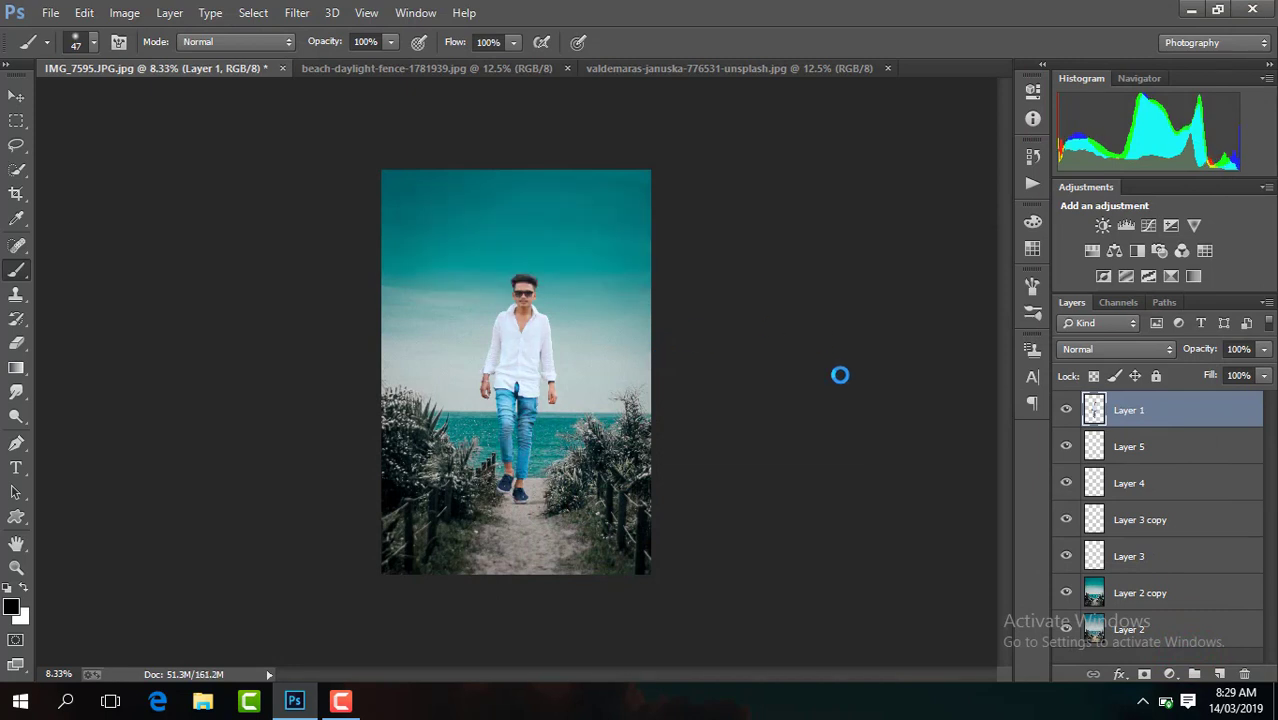
Select the Smudge tool and zoom in to 200% on the man's face
key(ctrl+plus)
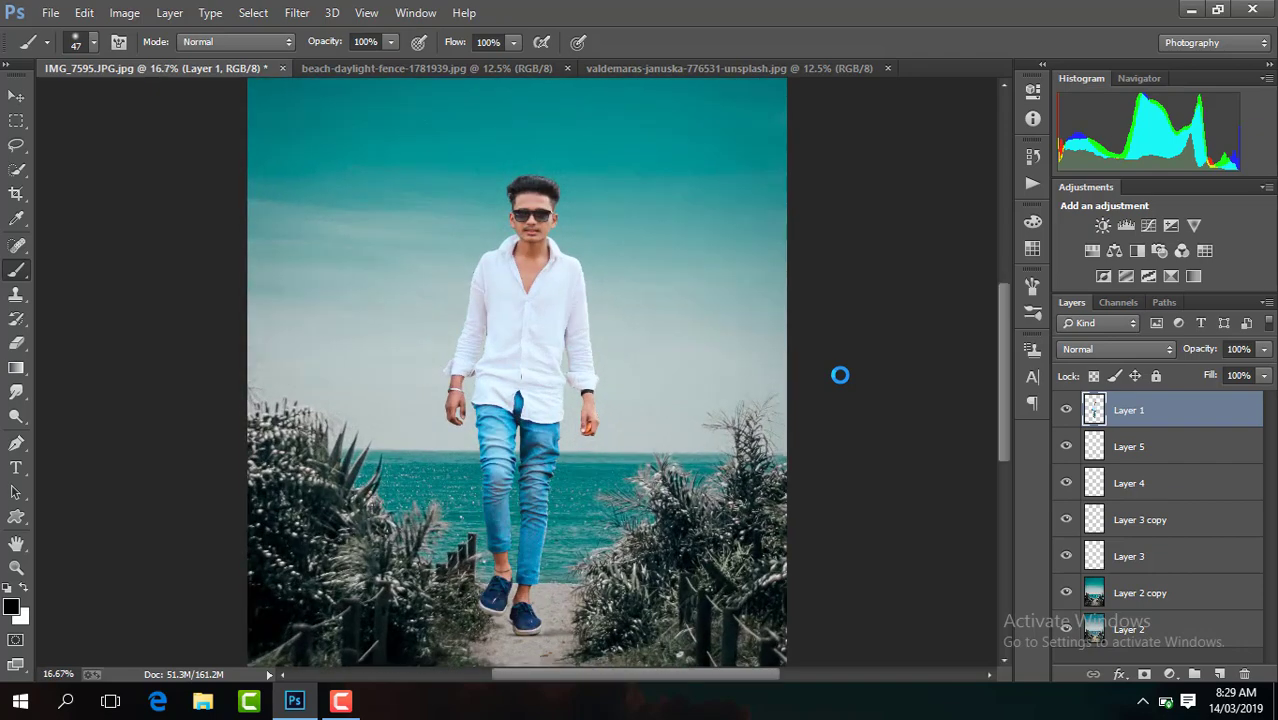
drag(1007, 368, 1008, 352)
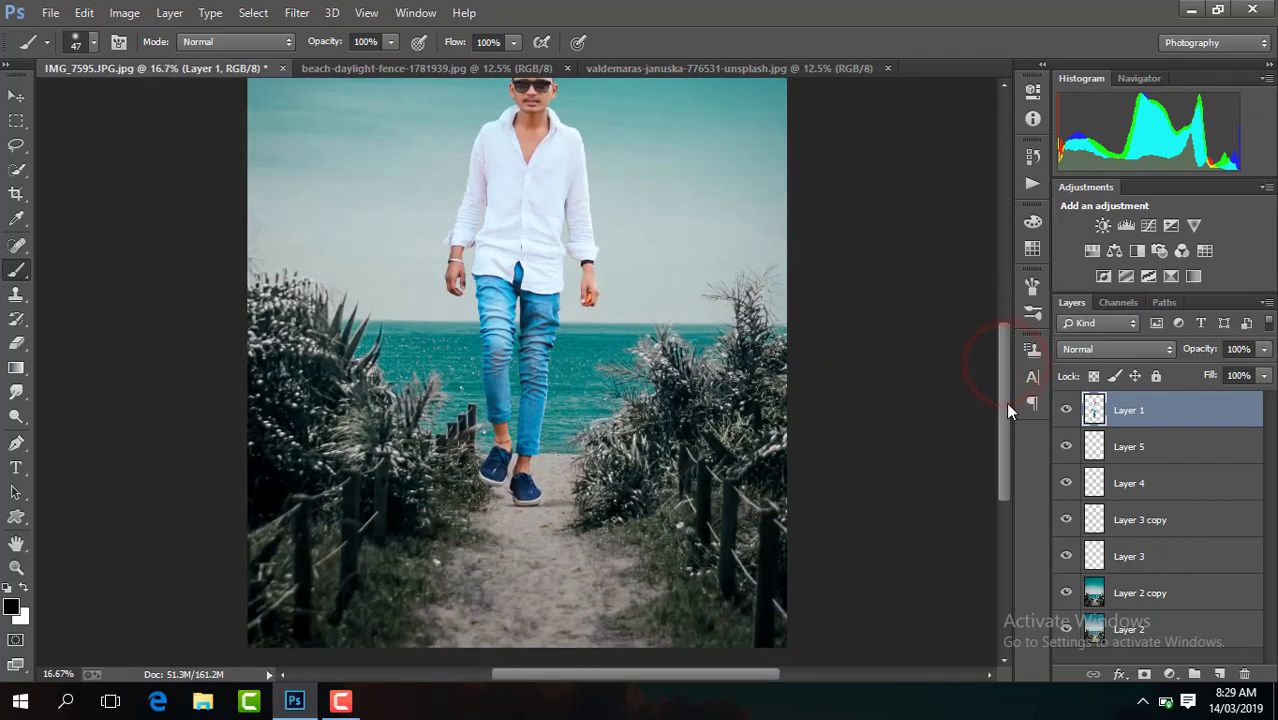
scroll(1008, 346, up, 3)
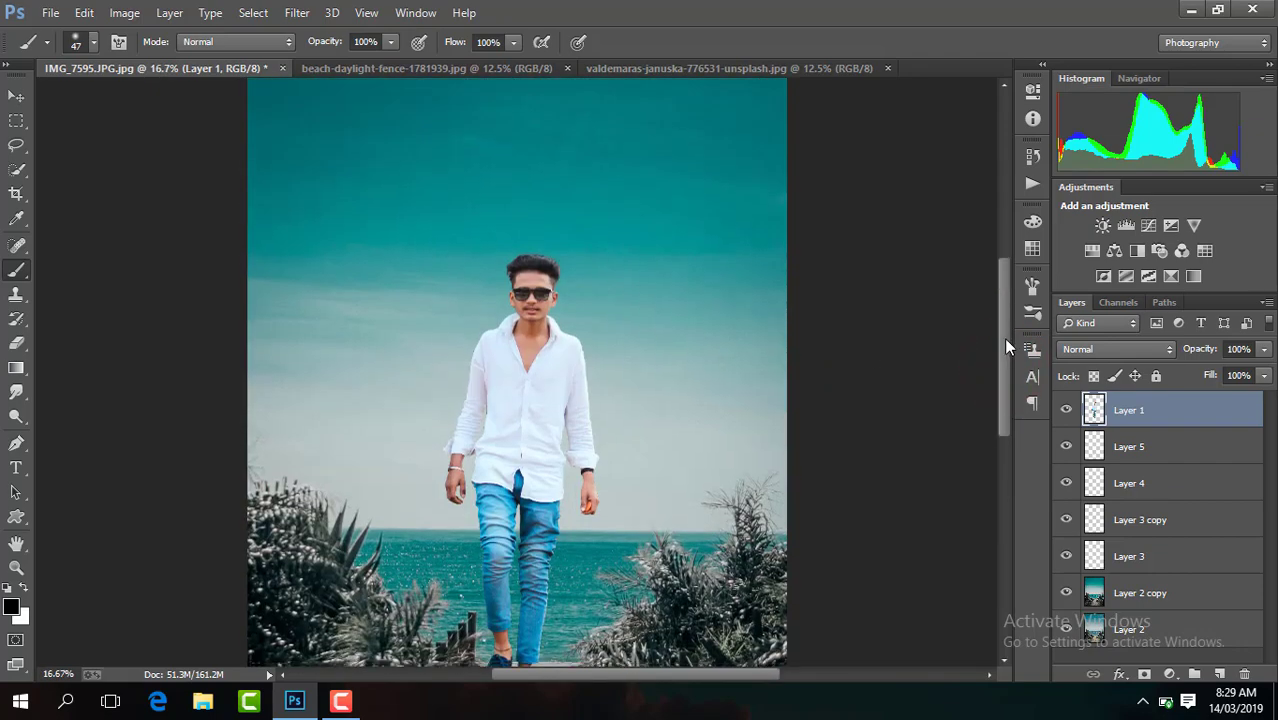
key(ctrl+minus)
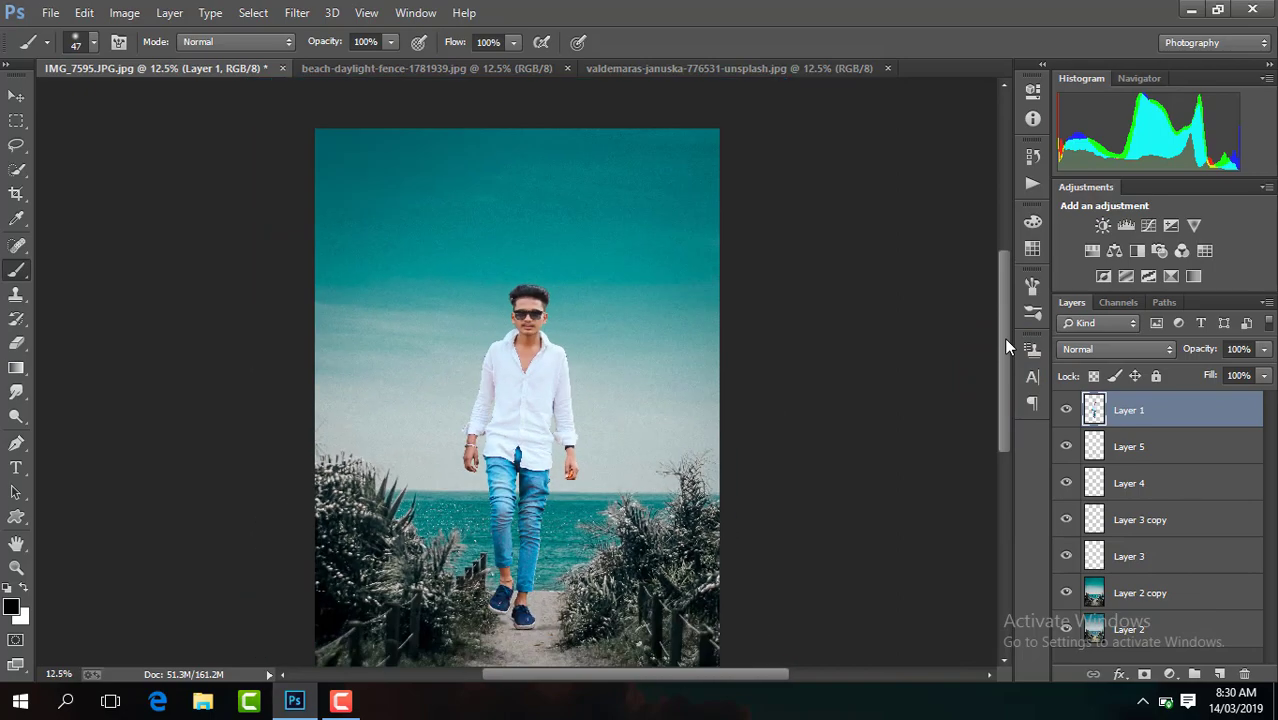
key(ctrl+plus)
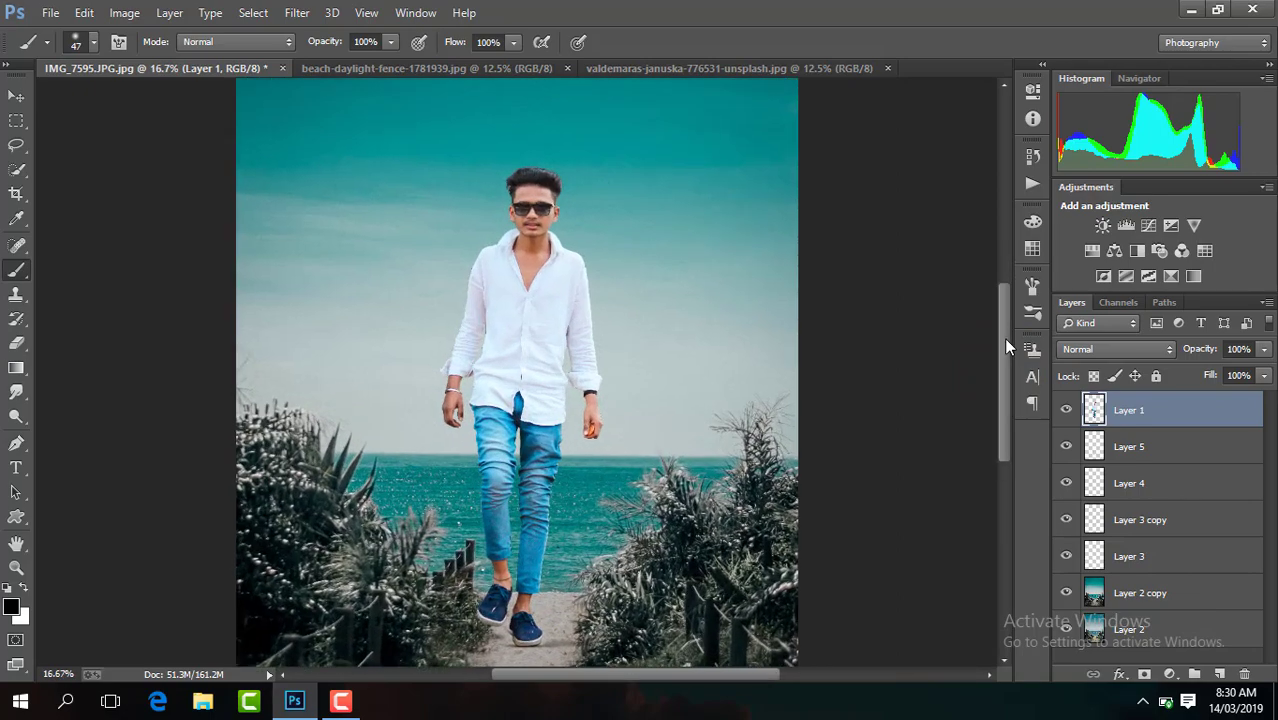
key(ctrl+plus)
key(ctrl+plus)
key(ctrl+plus)
key(ctrl+plus)
key(ctrl+plus)
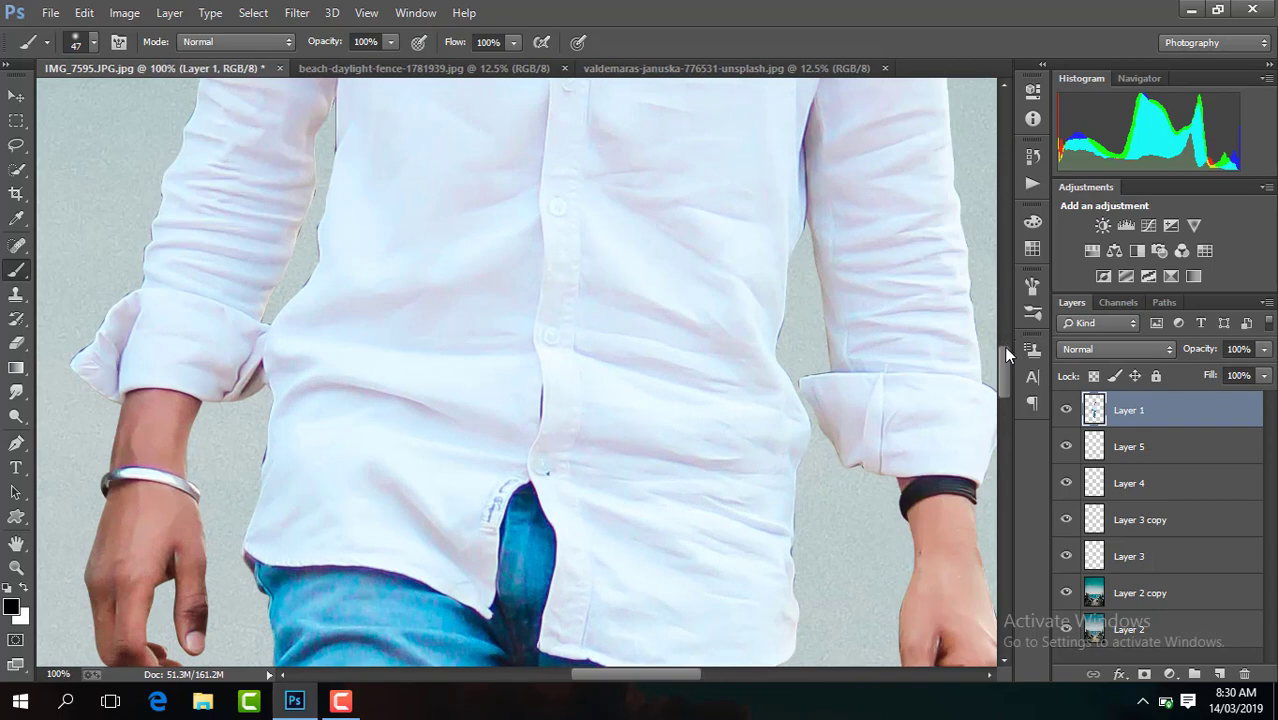
drag(1003, 364, 990, 263)
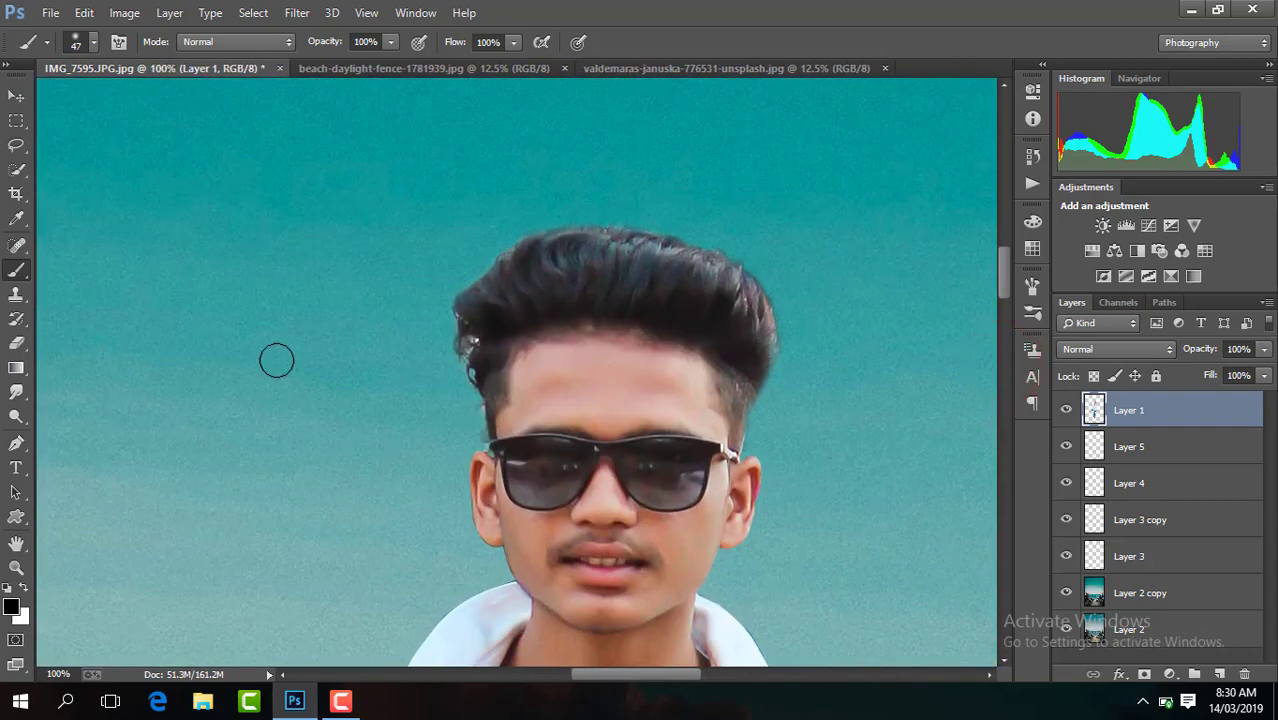
click(16, 393)
drag(620, 673, 637, 681)
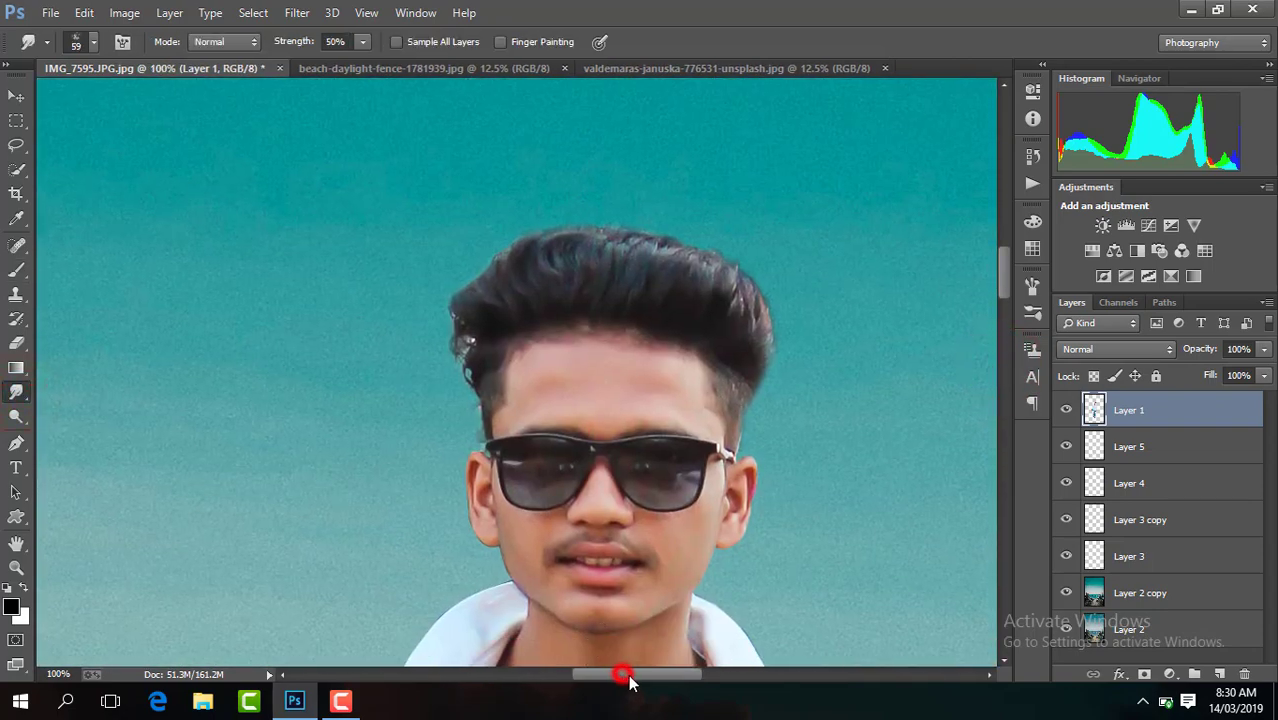
key(ctrl+plus)
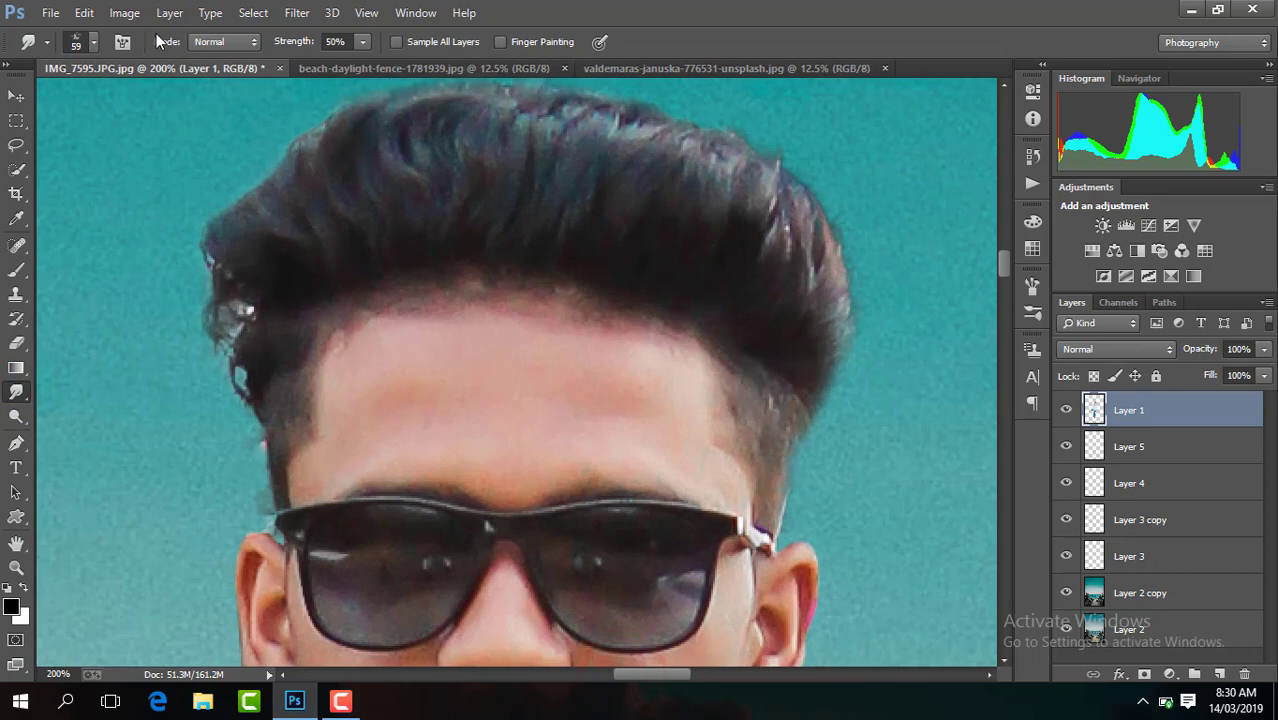
Smudge the man's hair edges and top strands smooth with a 36 px brush
click(93, 42)
click(121, 104)
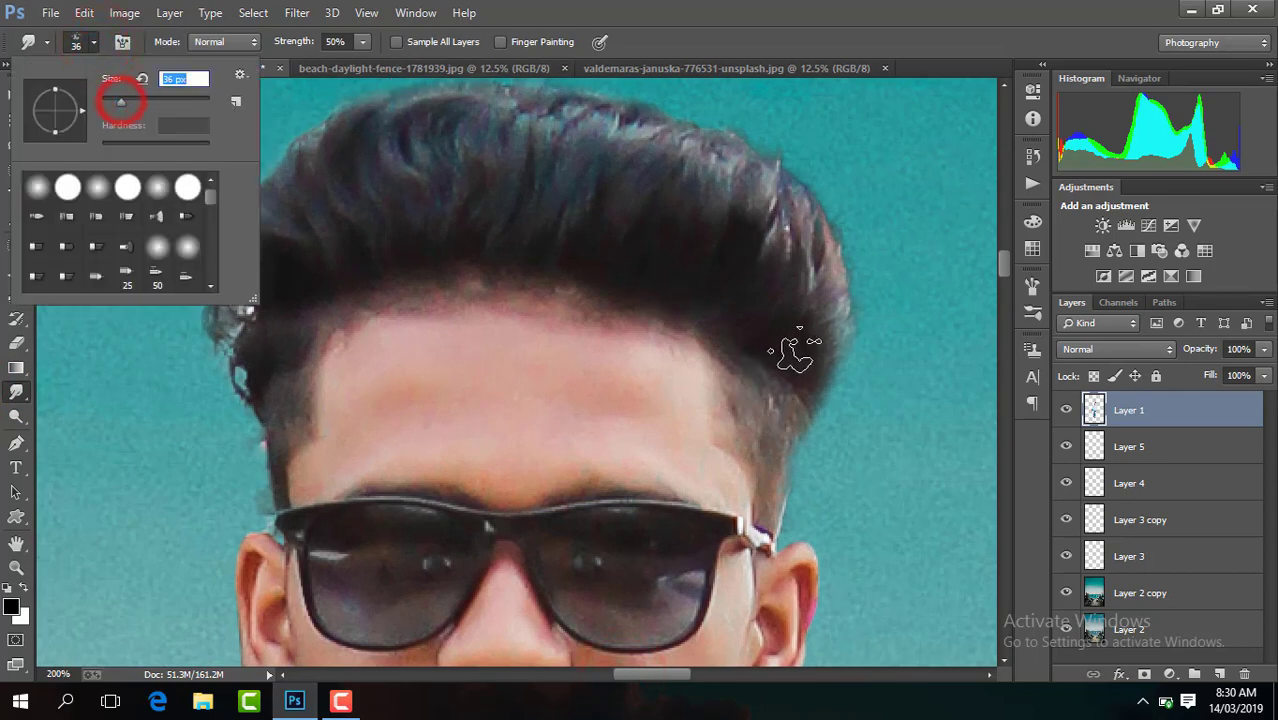
click(805, 372)
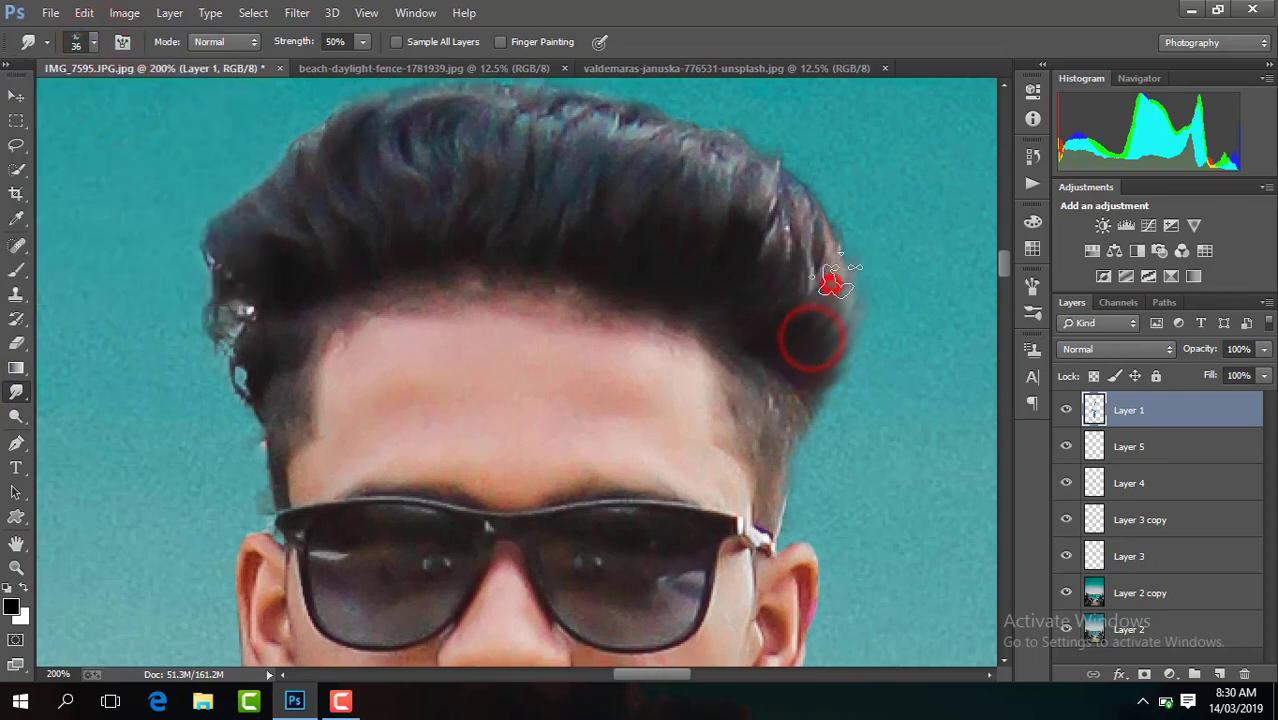
mouse_move(805, 372)
mouse_down()
mouse_move(820, 263)
mouse_move(655, 143)
mouse_move(755, 177)
mouse_move(542, 120)
mouse_move(446, 127)
mouse_up()
mouse_move(270, 262)
mouse_down()
mouse_move(250, 238)
mouse_move(262, 222)
mouse_move(300, 225)
mouse_move(394, 181)
mouse_up()
mouse_move(265, 228)
mouse_down()
mouse_move(222, 234)
mouse_move(233, 245)
mouse_move(308, 173)
mouse_move(440, 160)
mouse_up()
drag(1004, 263, 1002, 256)
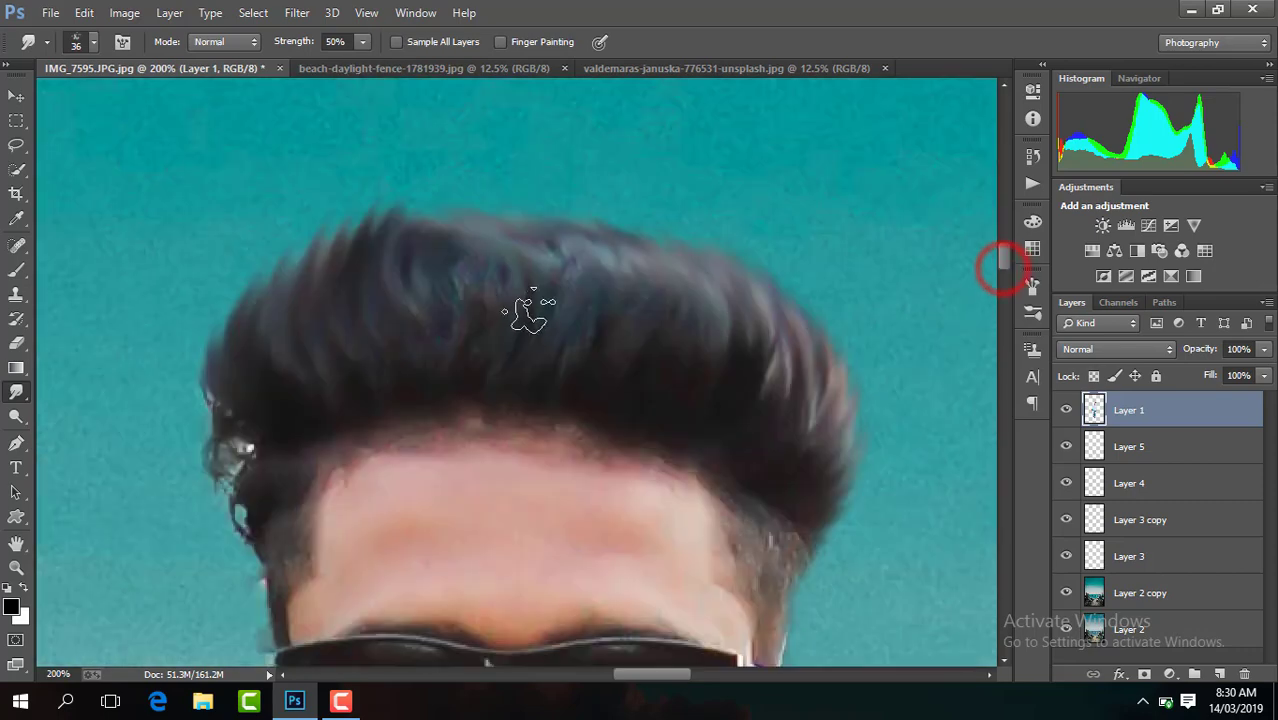
mouse_move(543, 285)
mouse_down()
mouse_move(465, 220)
mouse_move(535, 205)
mouse_up()
mouse_move(563, 265)
mouse_down()
mouse_move(499, 257)
mouse_move(456, 285)
mouse_move(542, 271)
mouse_move(578, 225)
mouse_move(696, 286)
mouse_move(571, 251)
mouse_move(565, 335)
mouse_up()
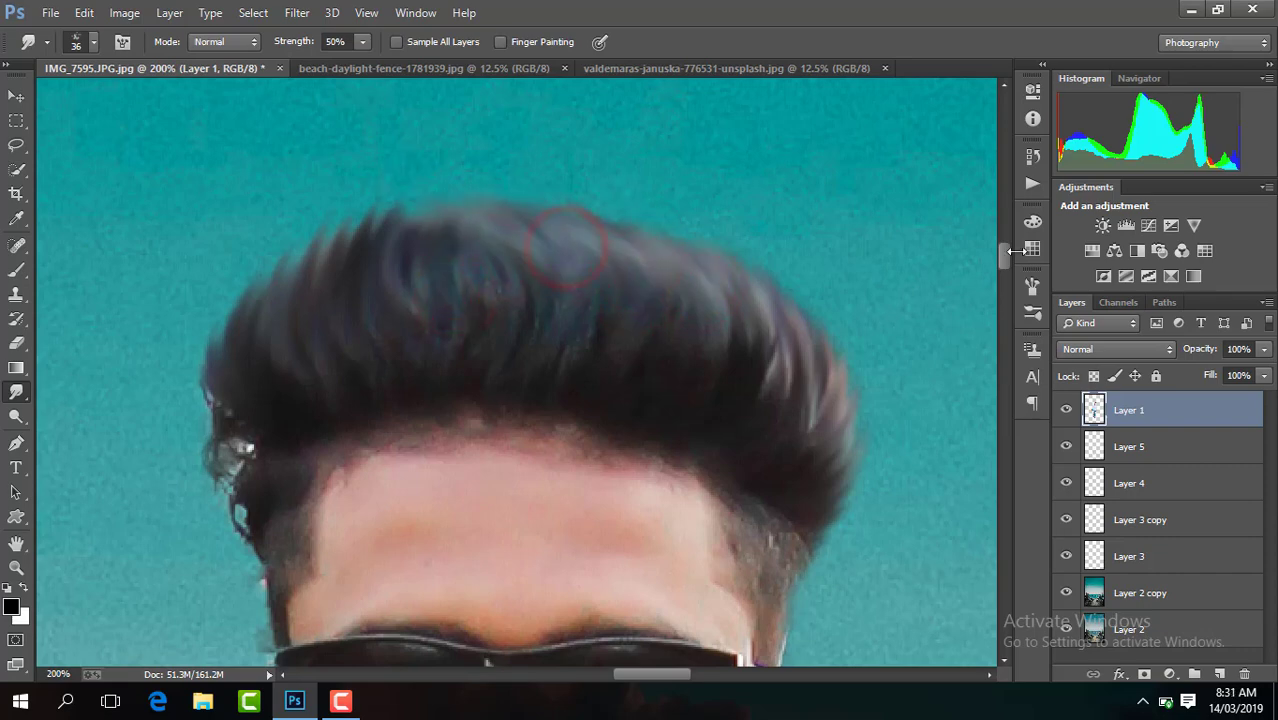
key(ctrl+minus)
key(ctrl+minus)
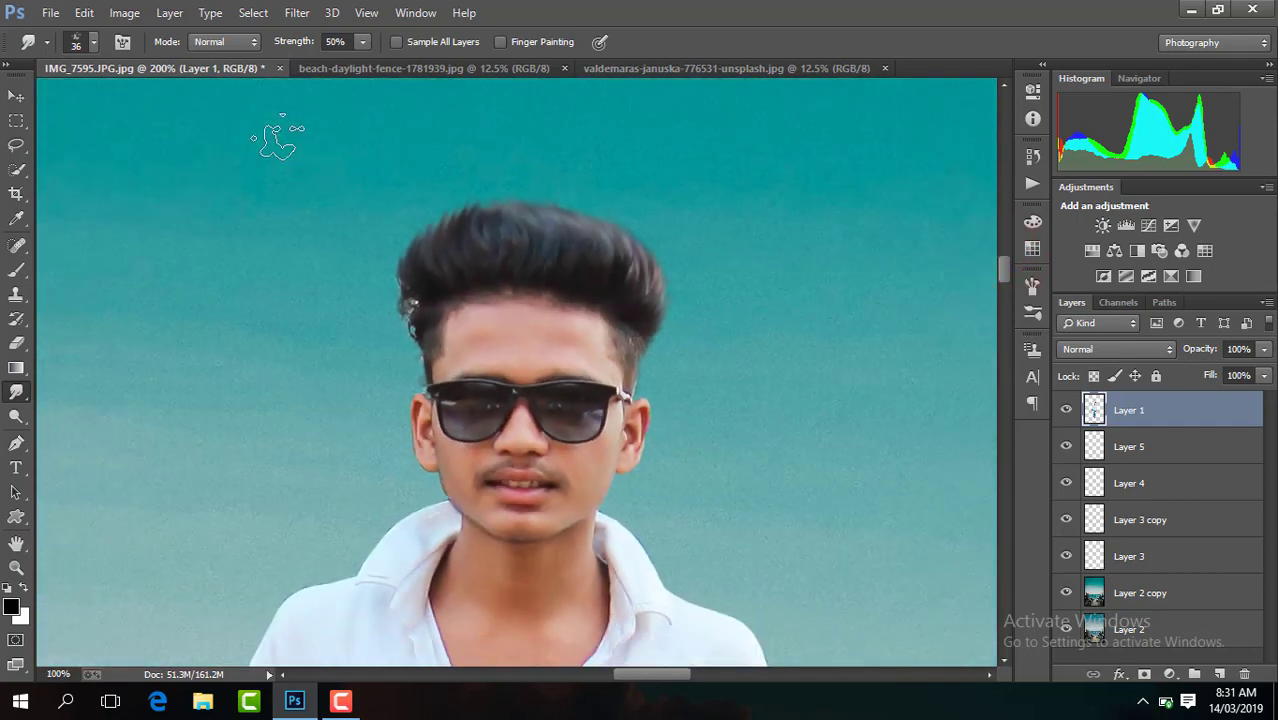
key(ctrl+minus)
key(ctrl+minus)
key(ctrl+minus)
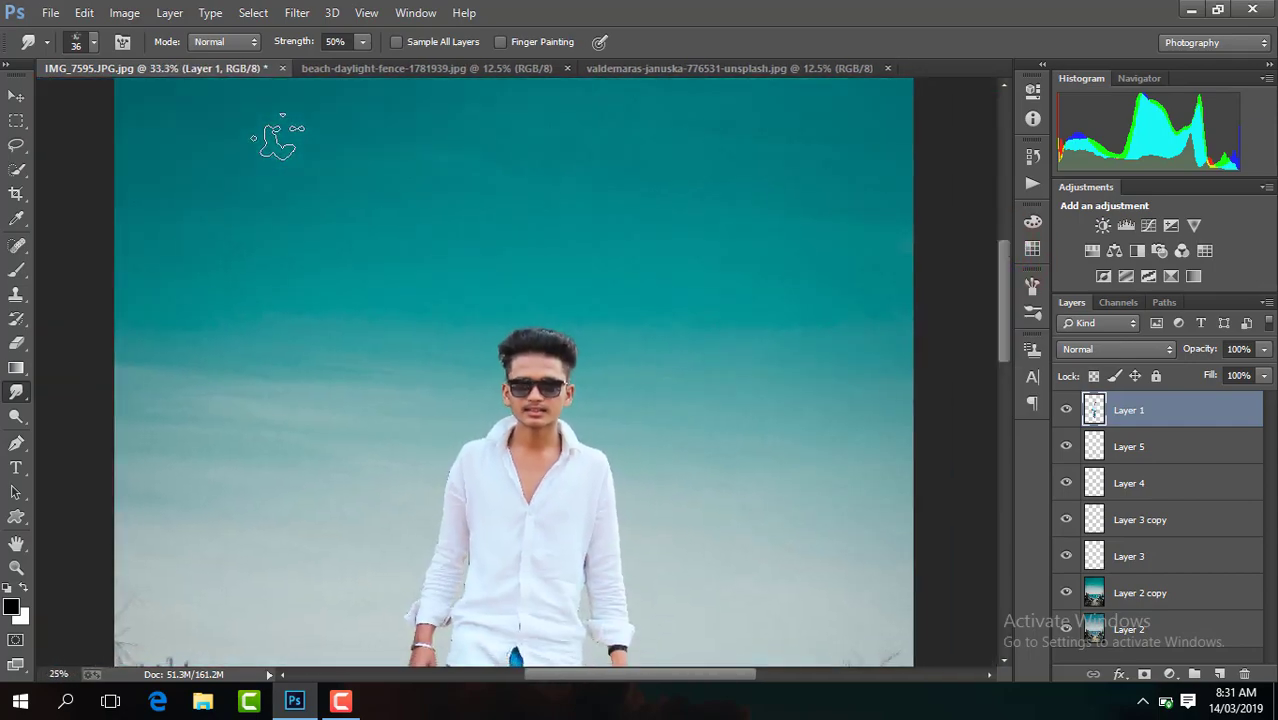
key(ctrl+minus)
key(ctrl+minus)
key(ctrl+minus)
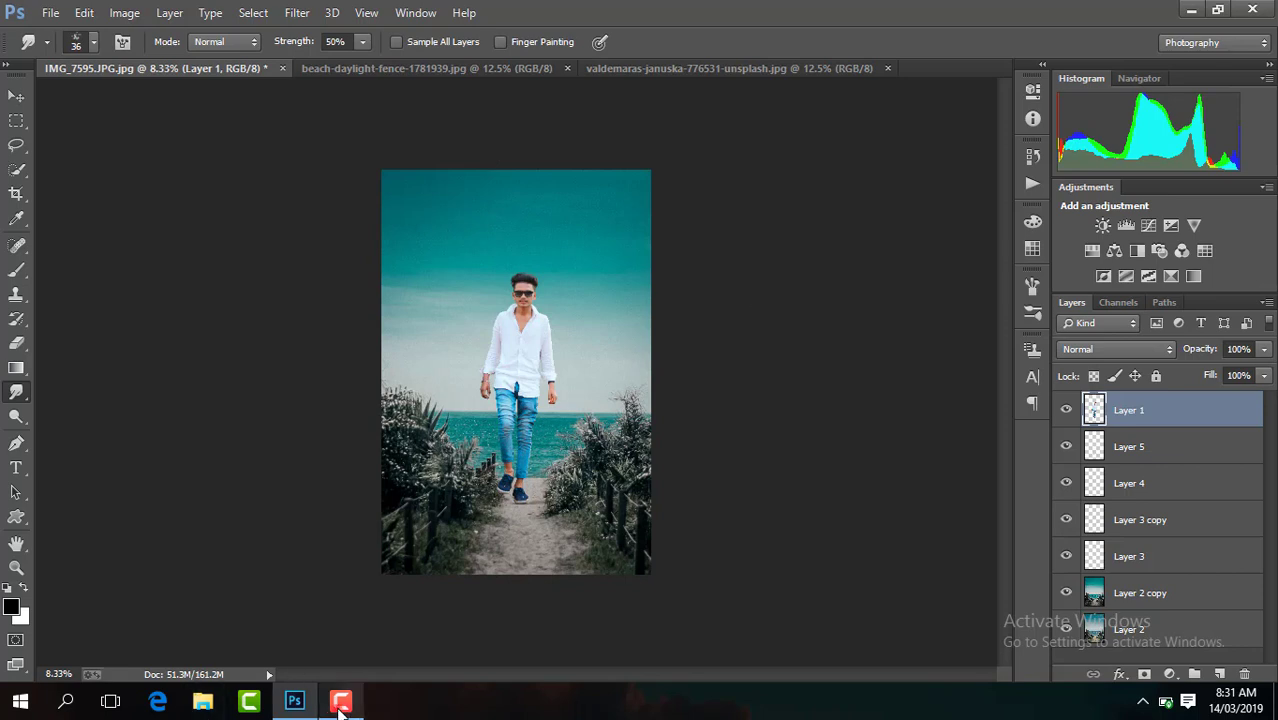
On a new Layer 6, drag a dark gradient upward from the bottom edge of the path
click(1190, 652)
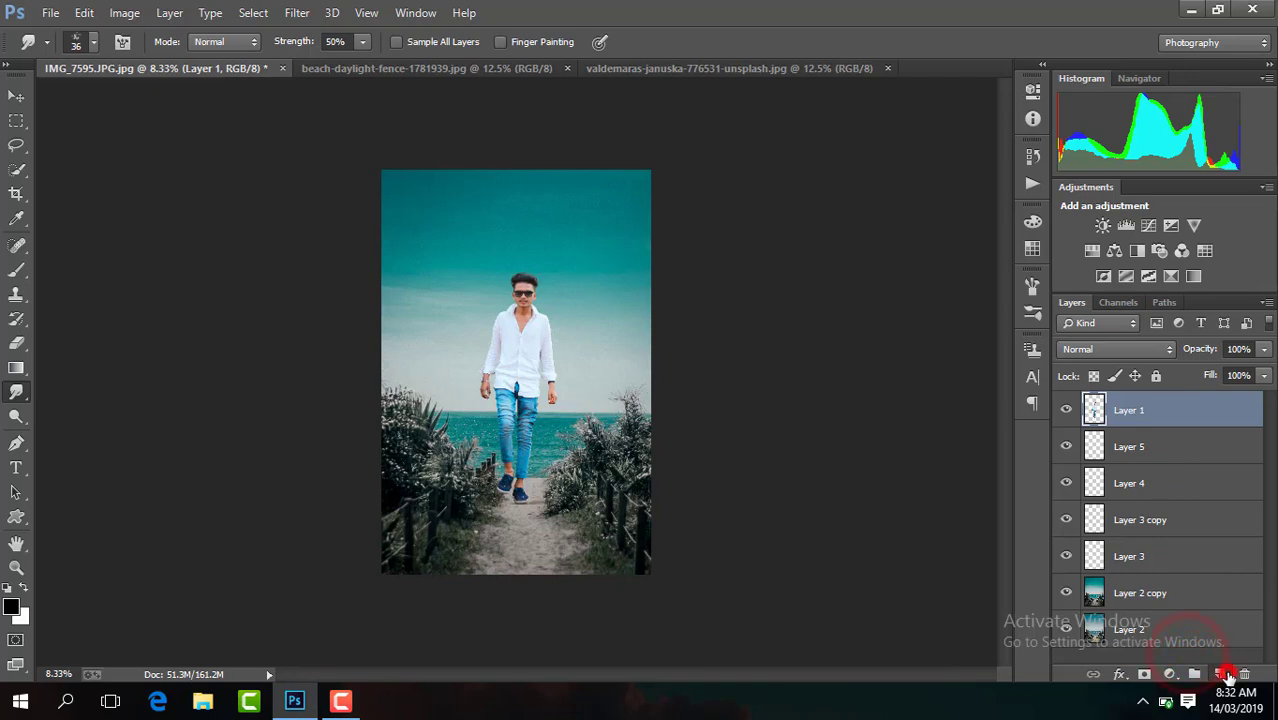
click(1221, 675)
click(28, 372)
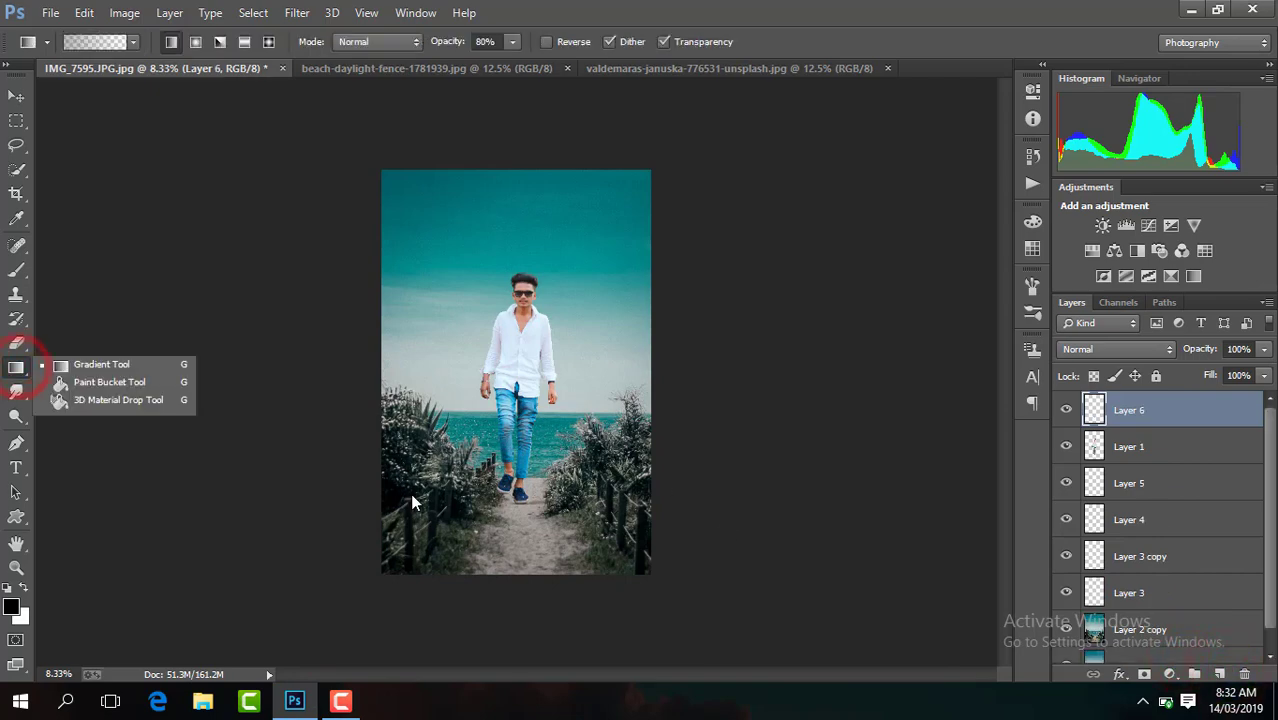
key(ctrl+plus)
key(ctrl+plus)
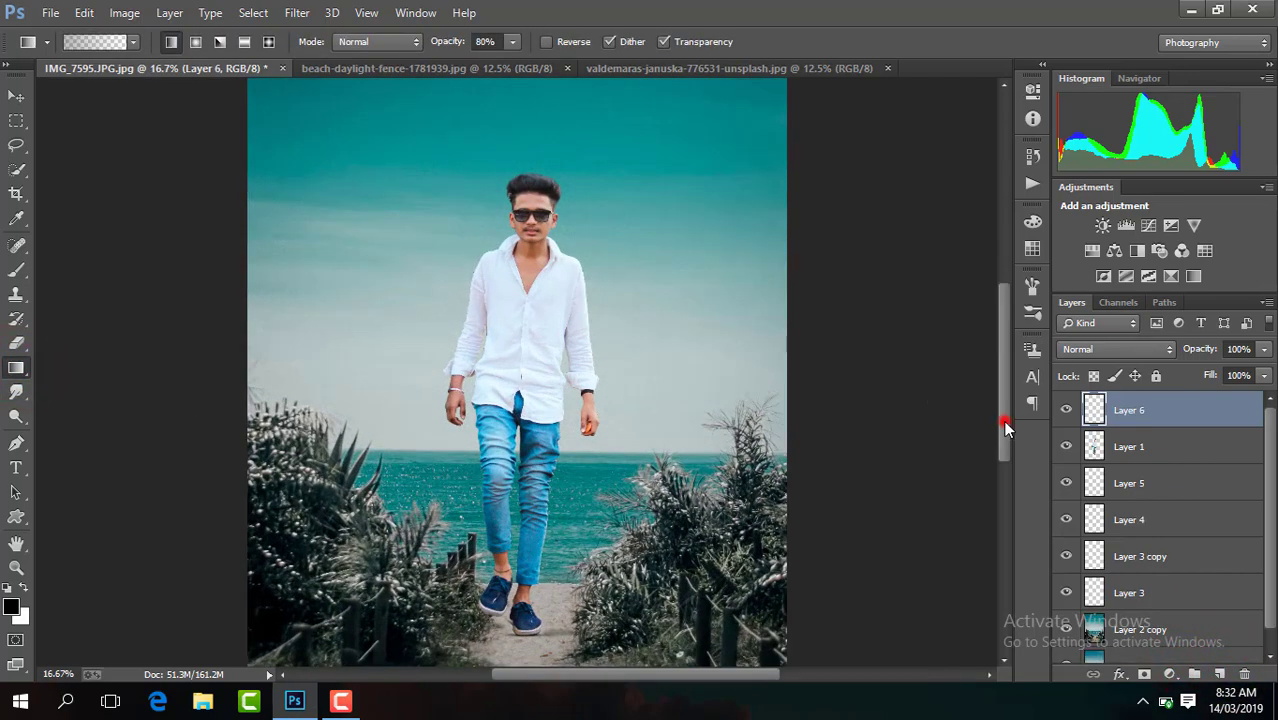
drag(1005, 428, 1005, 483)
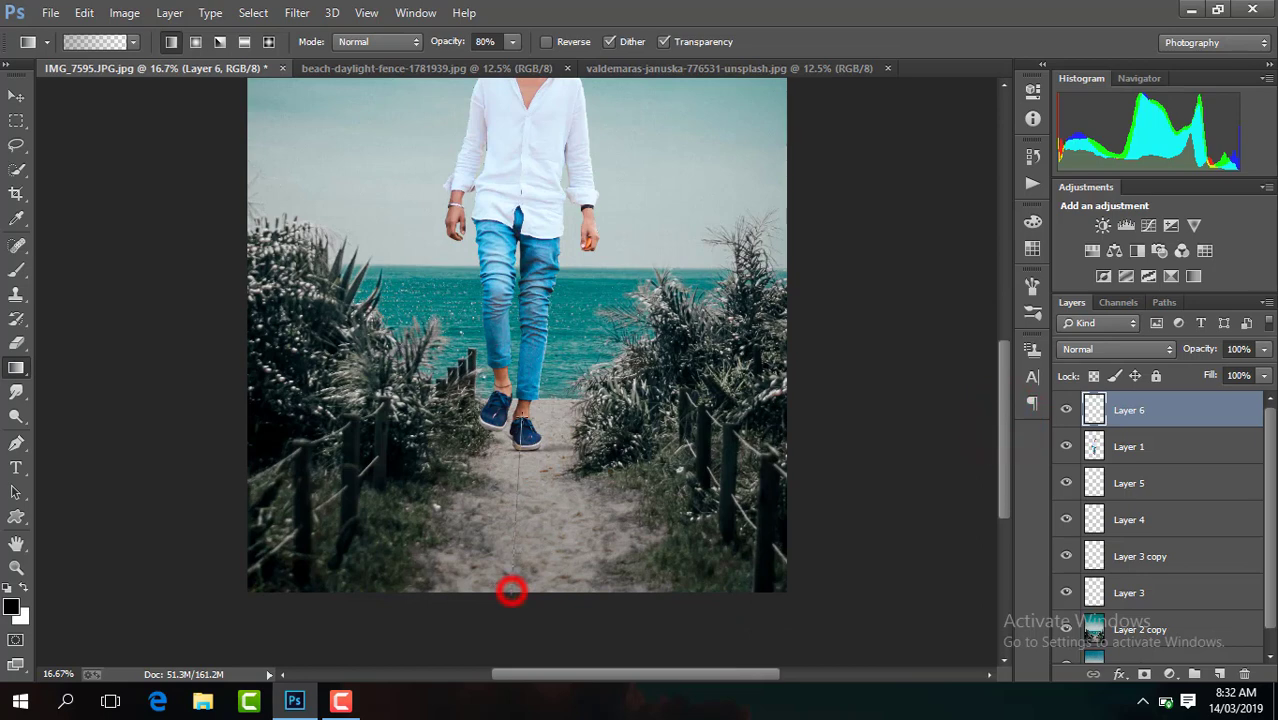
drag(511, 591, 515, 270)
key(ctrl+minus)
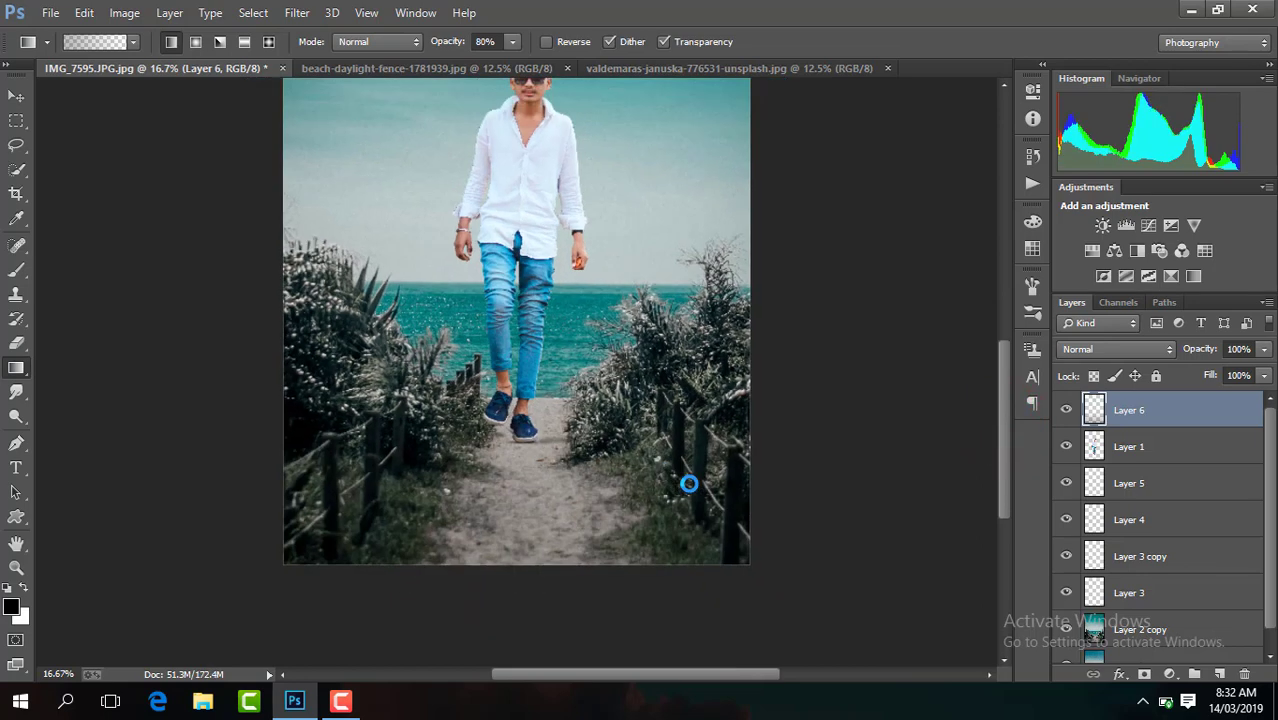
key(ctrl+minus)
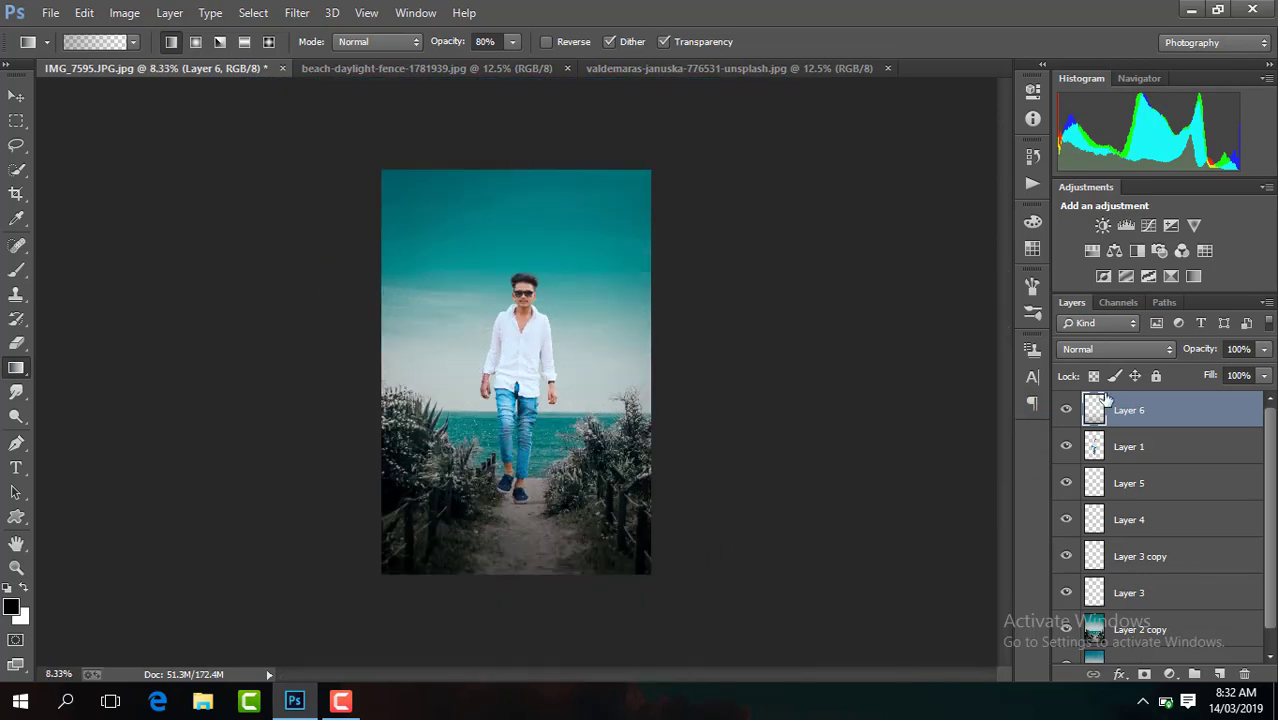
click(1066, 410)
click(1066, 410)
click(1160, 456)
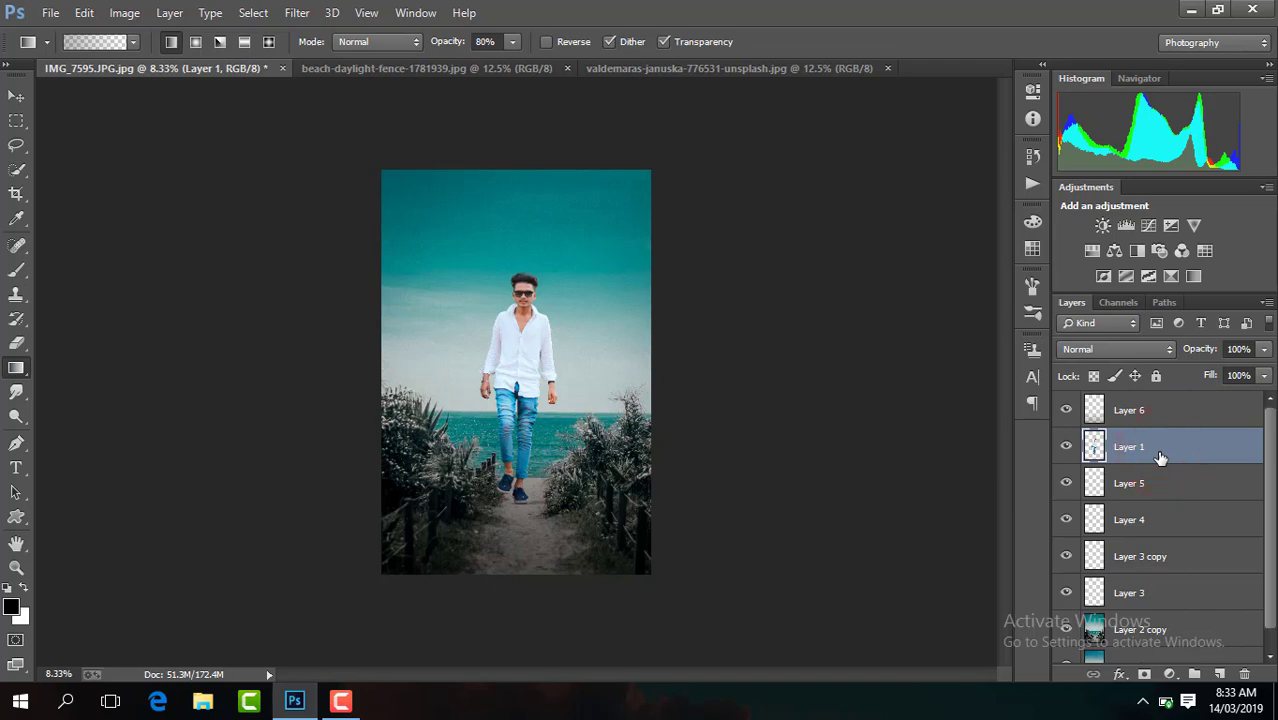
Merge the visible layers and duplicate the result as Layer 1 copy
right_click(1160, 456)
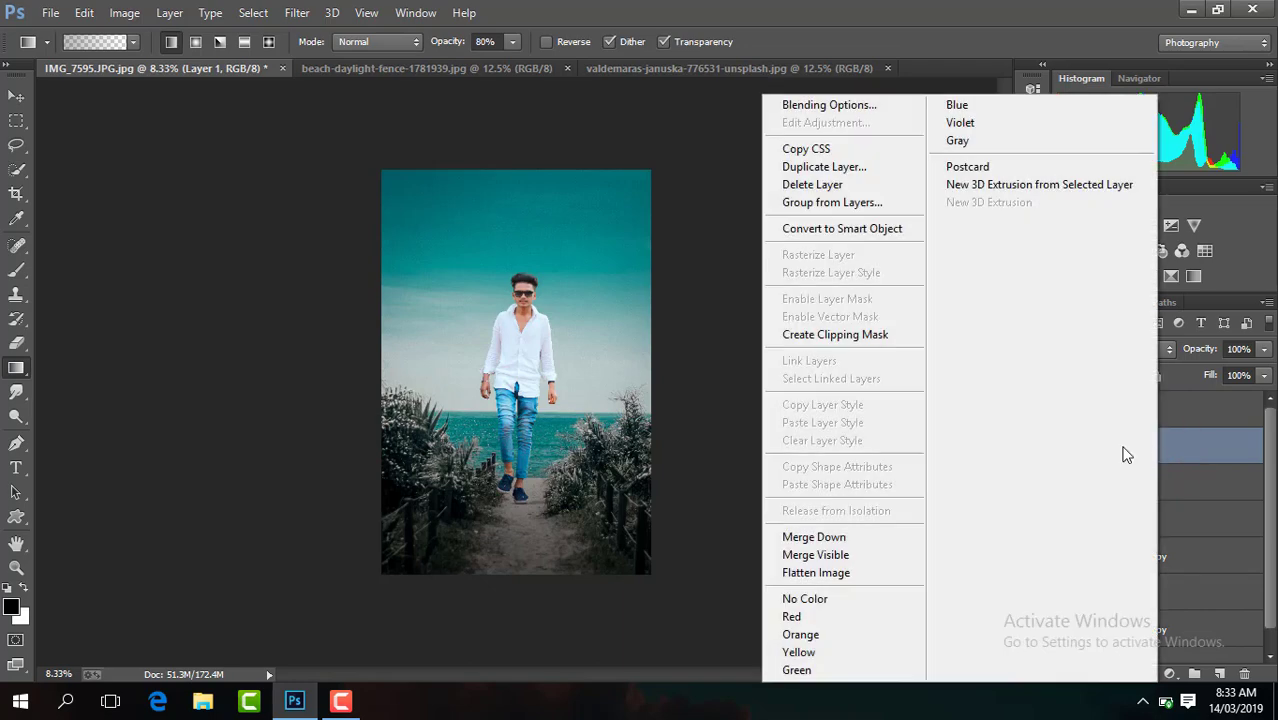
click(900, 551)
key(ctrl+j)
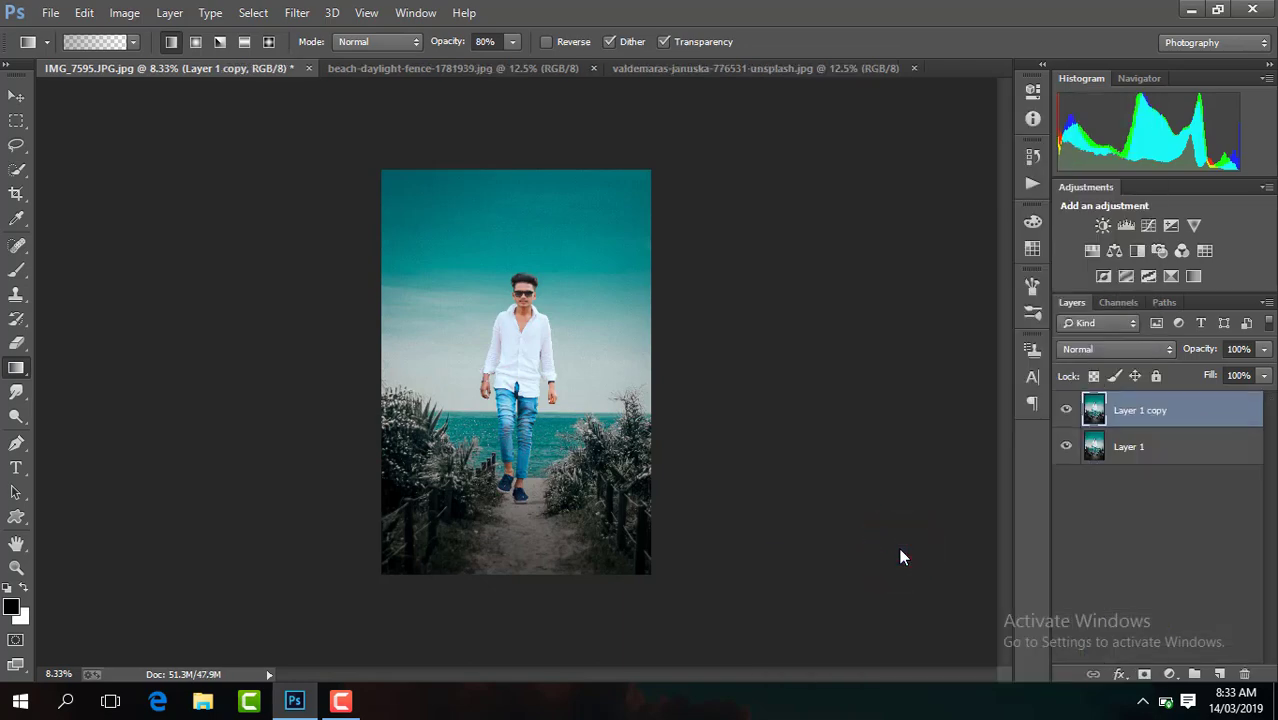
key(ctrl+plus)
Give the copy a Camera Raw grade: exposure +0.05, contrast +9, shadows +13, blacks -15, clarity +12
click(307, 14)
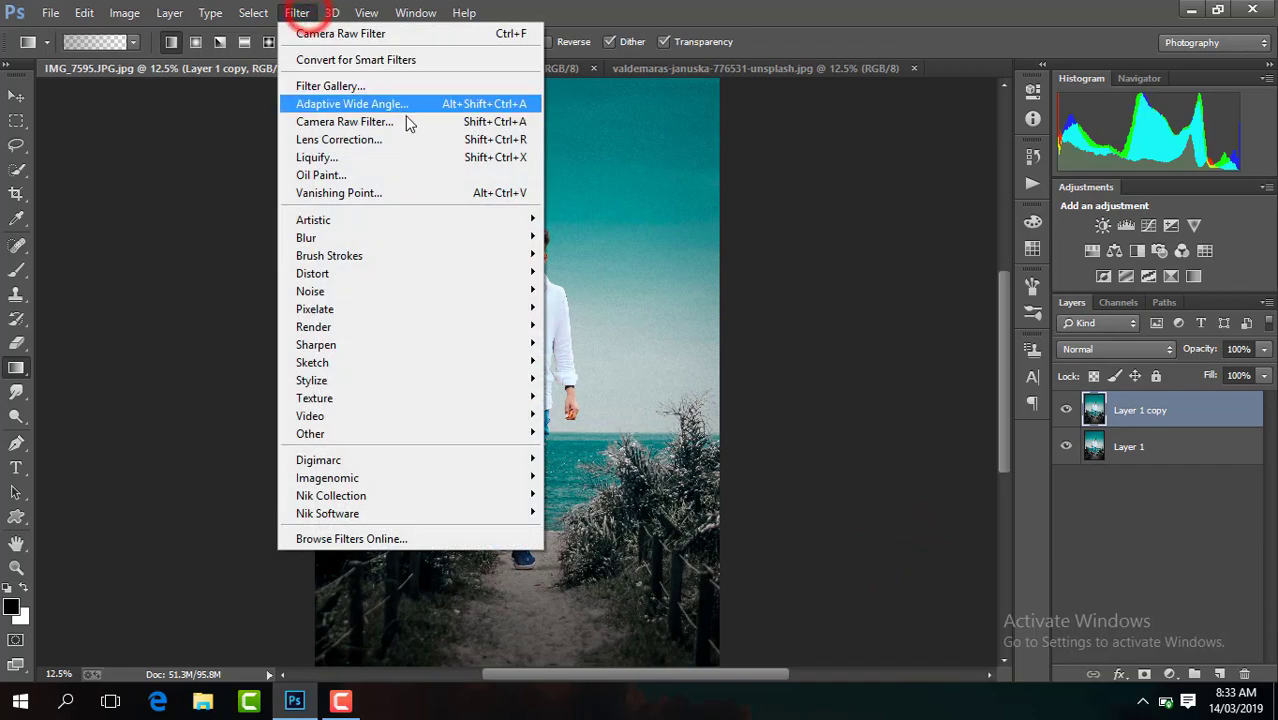
click(406, 120)
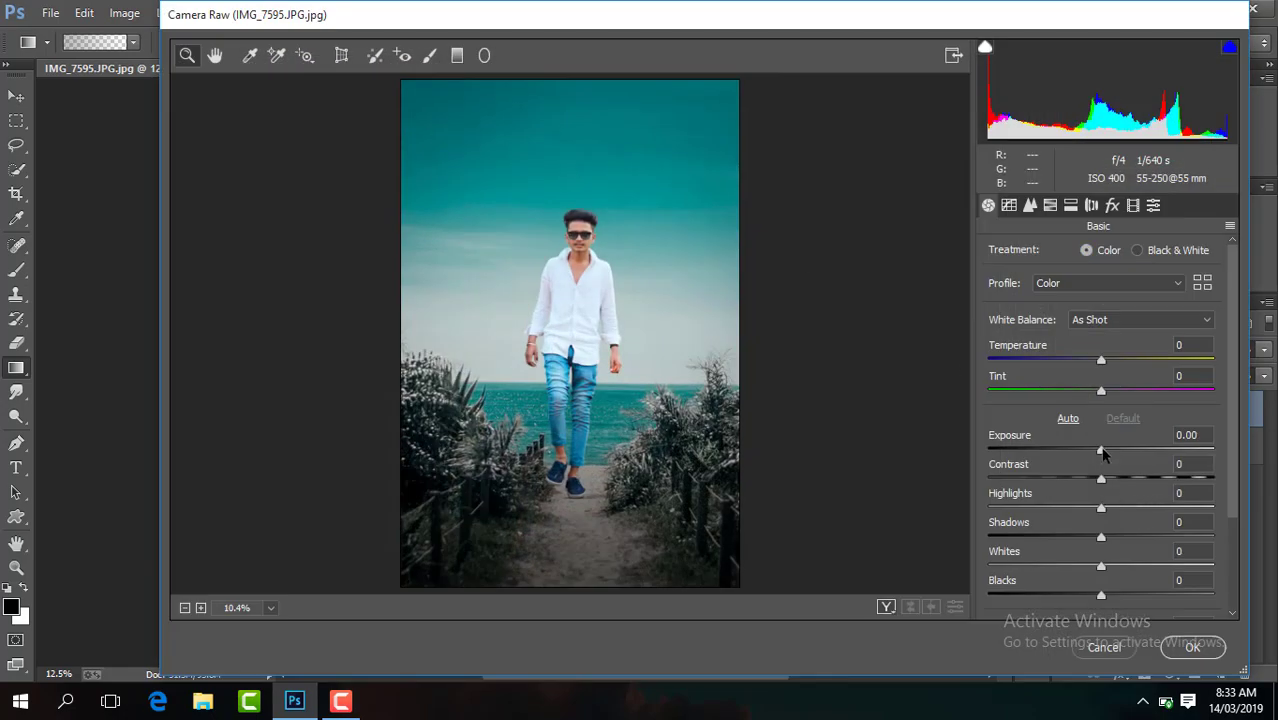
drag(1103, 453, 1111, 480)
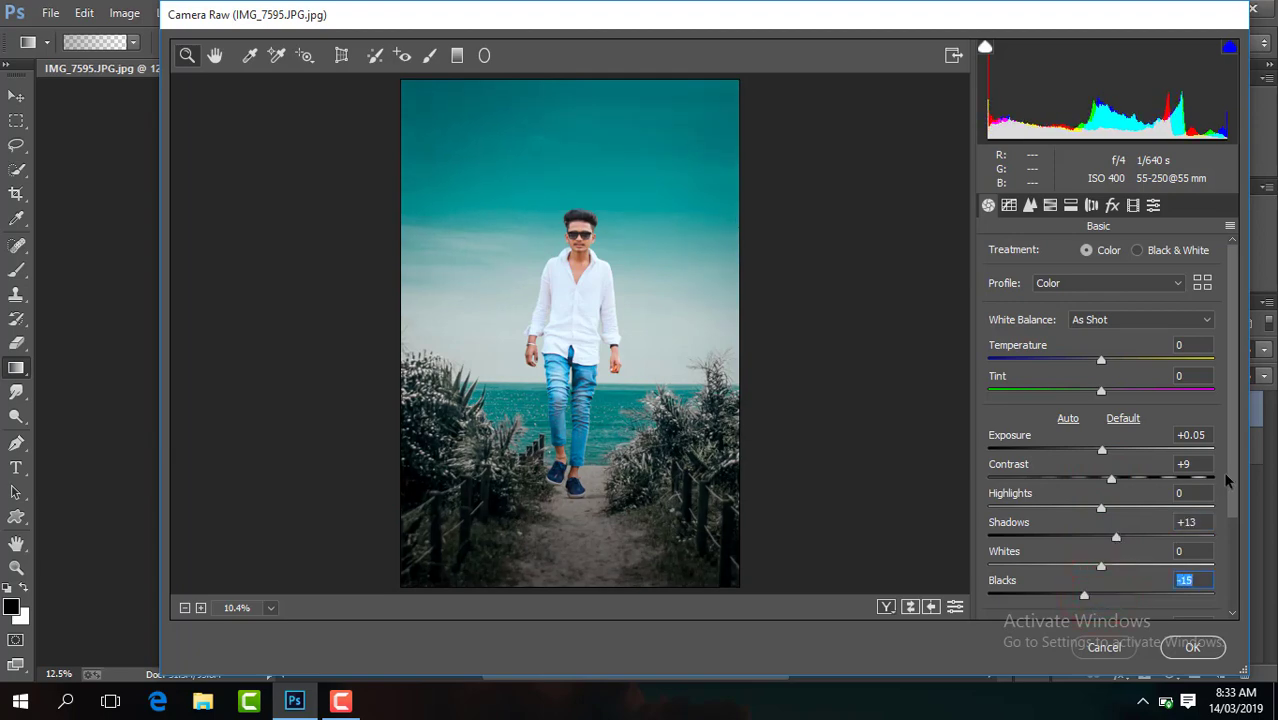
drag(1227, 482, 1117, 577)
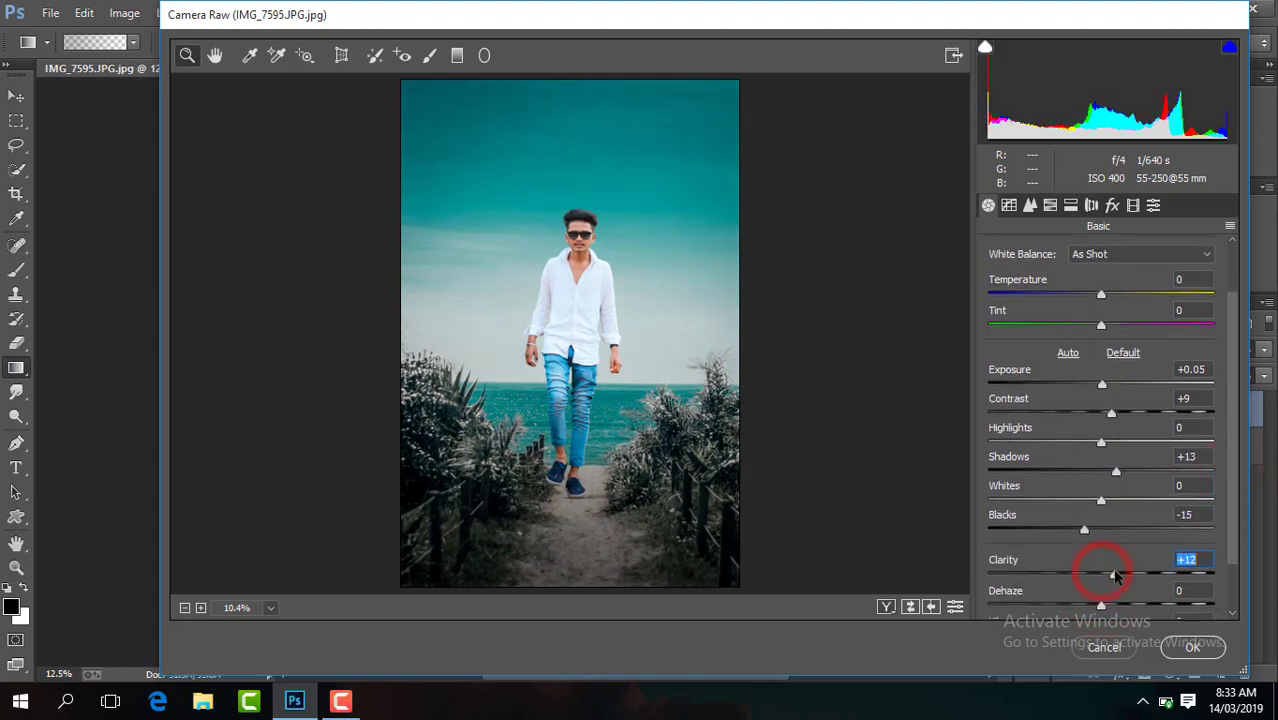
Adjust Greens saturation and set Aquas hue to about +10 in HSL, then apply
click(1049, 205)
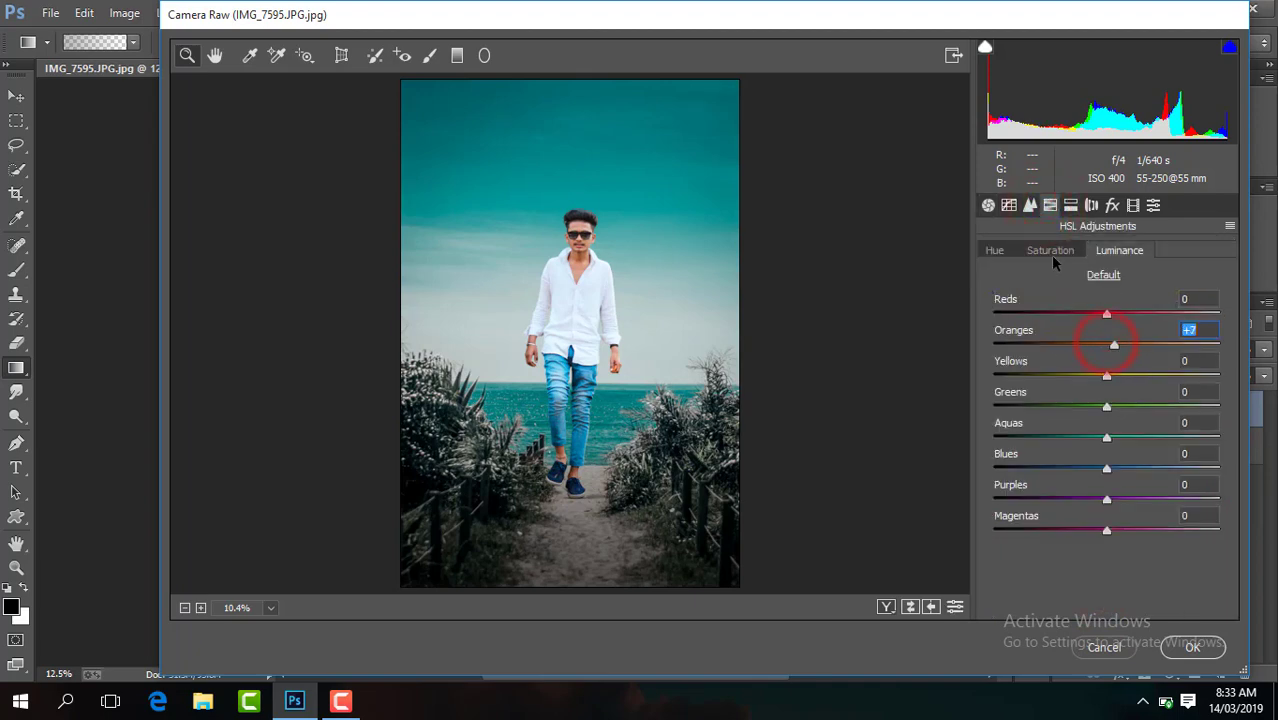
click(1050, 252)
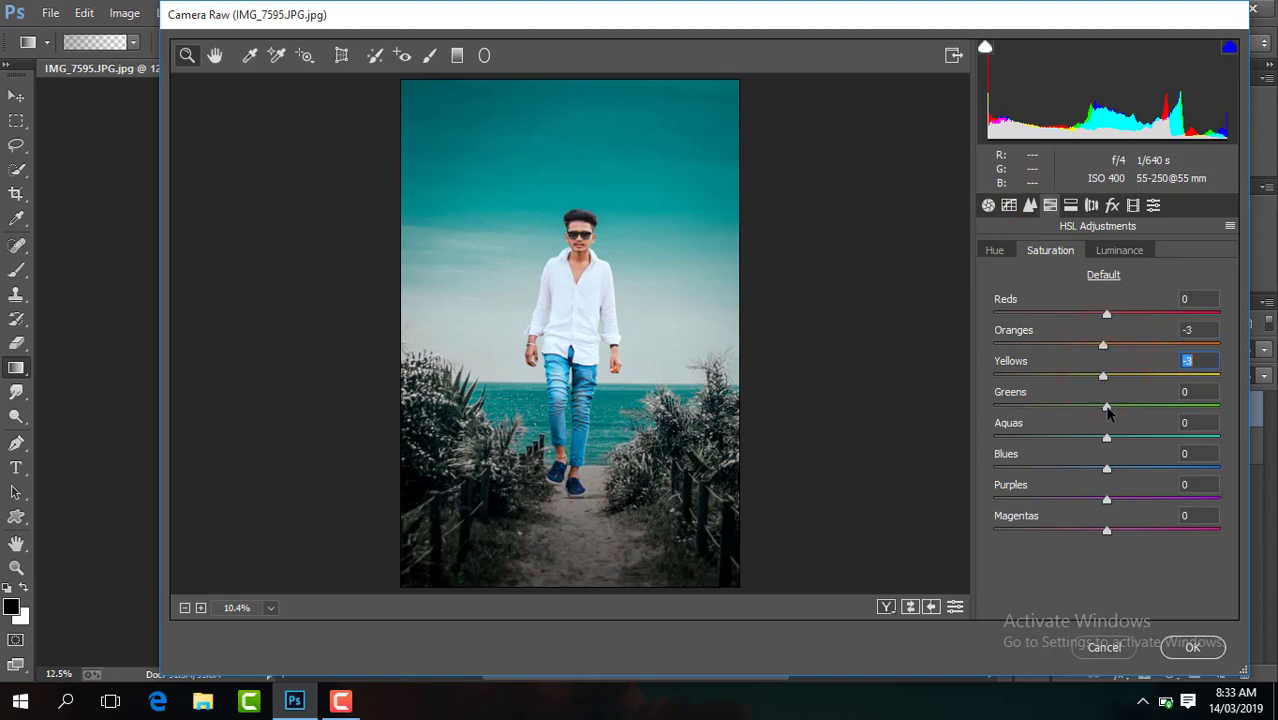
drag(996, 408, 1133, 428)
click(998, 252)
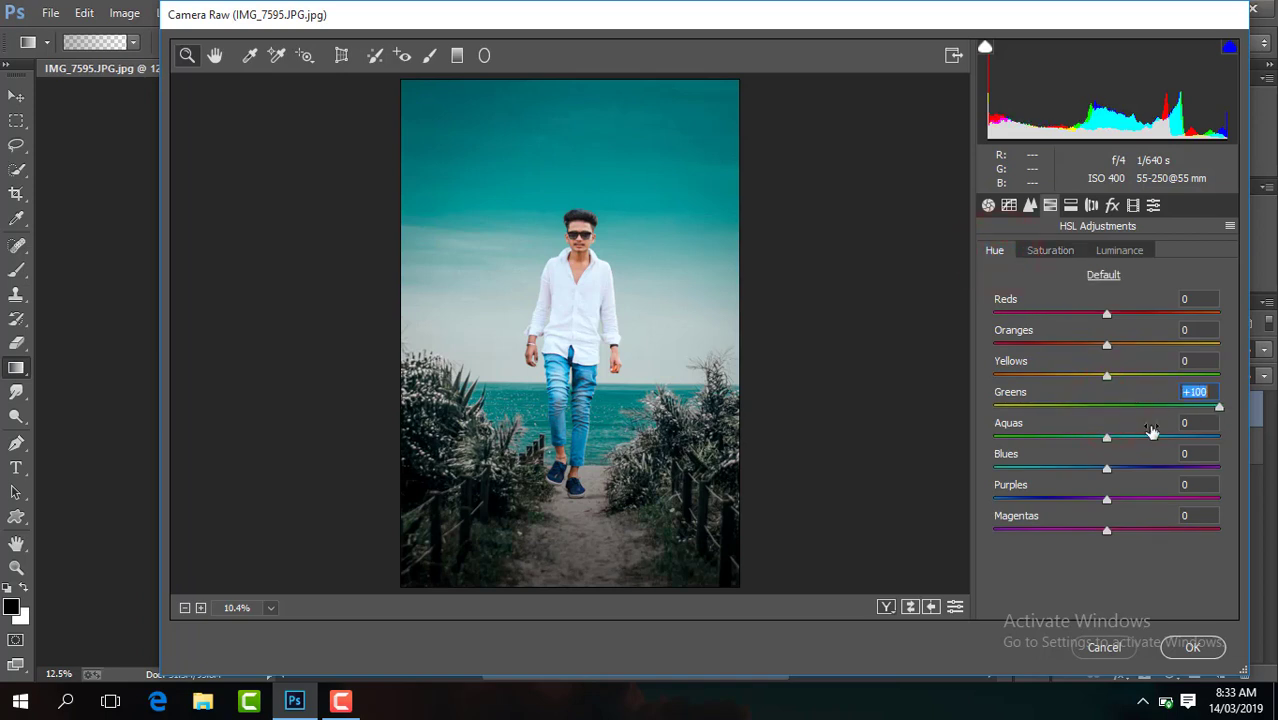
drag(1108, 438, 928, 450)
mouse_move(1037, 437)
mouse_down()
mouse_move(1134, 444)
mouse_move(1092, 475)
mouse_up()
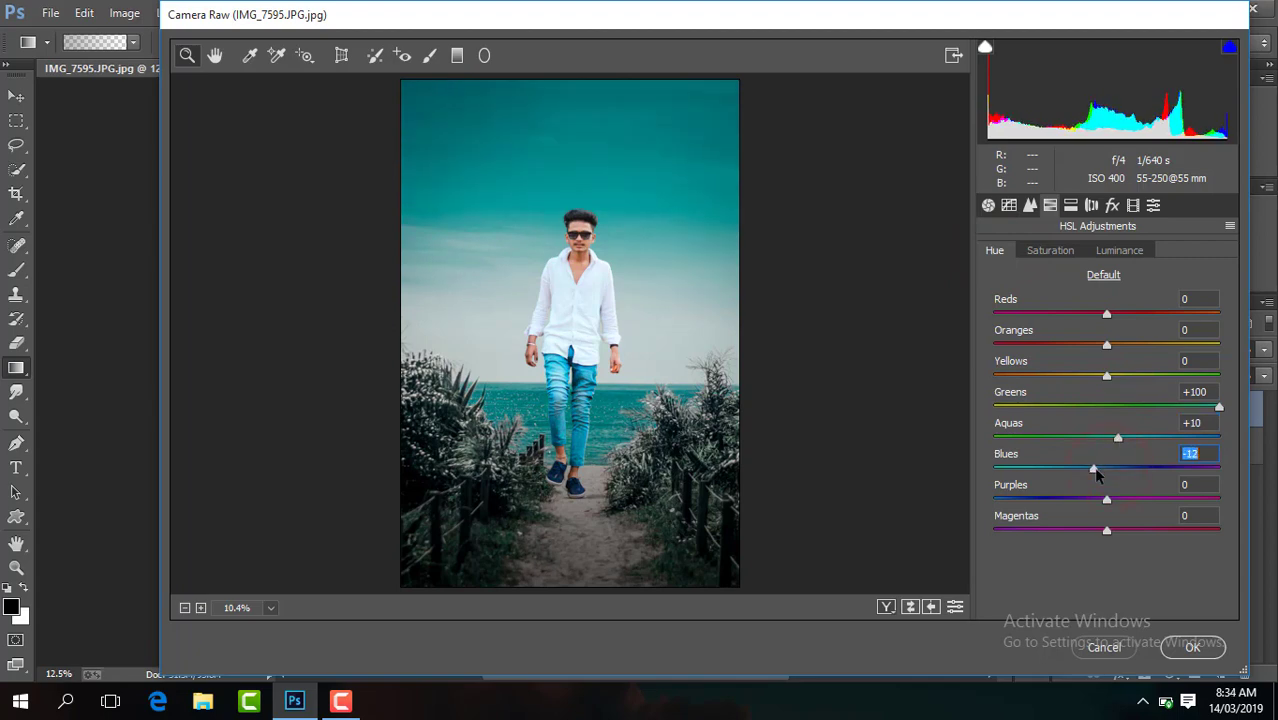
click(1030, 205)
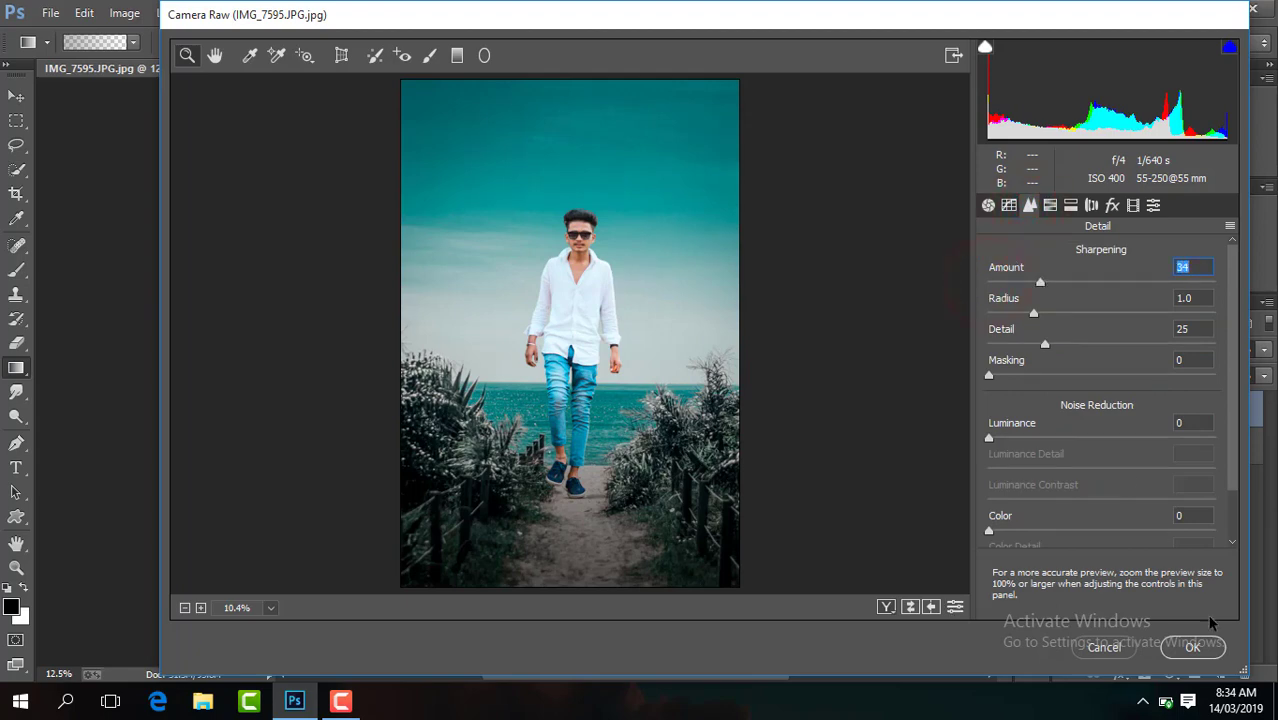
click(1193, 647)
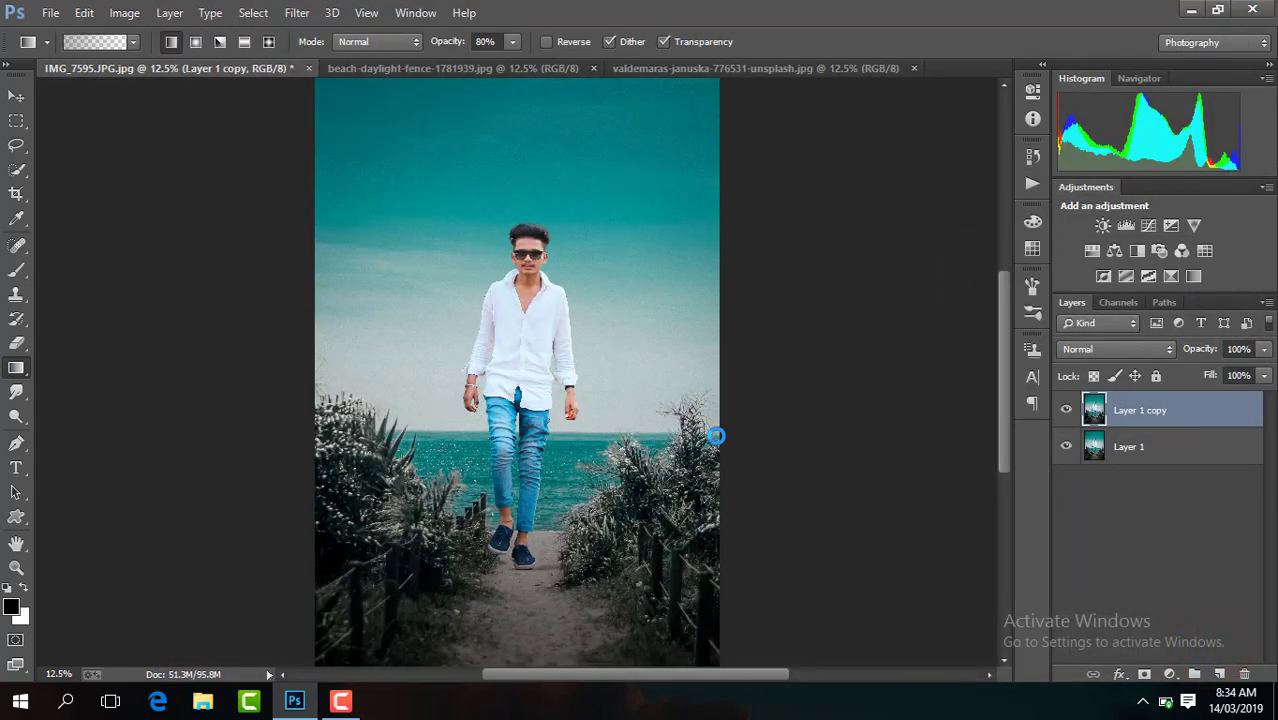
Toggle the graded layer's visibility to compare it with the original
click(1067, 410)
click(1067, 410)
click(1067, 410)
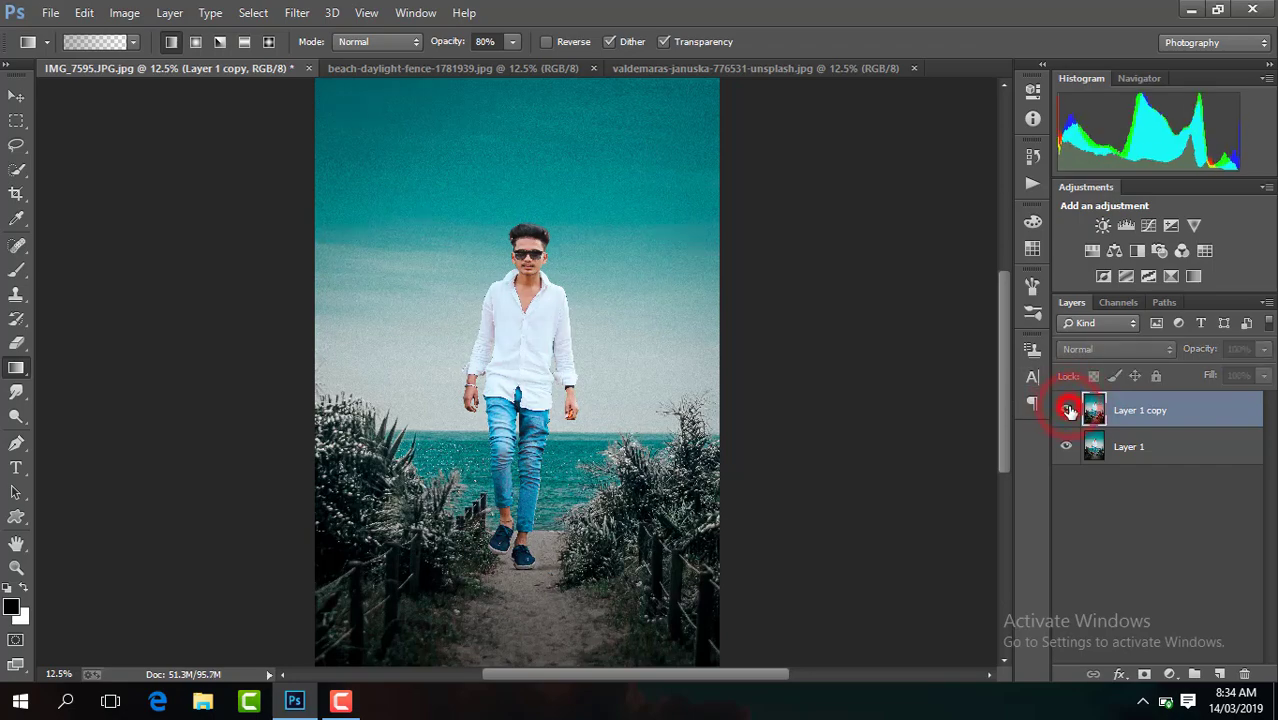
click(1067, 410)
key(ctrl+minus)
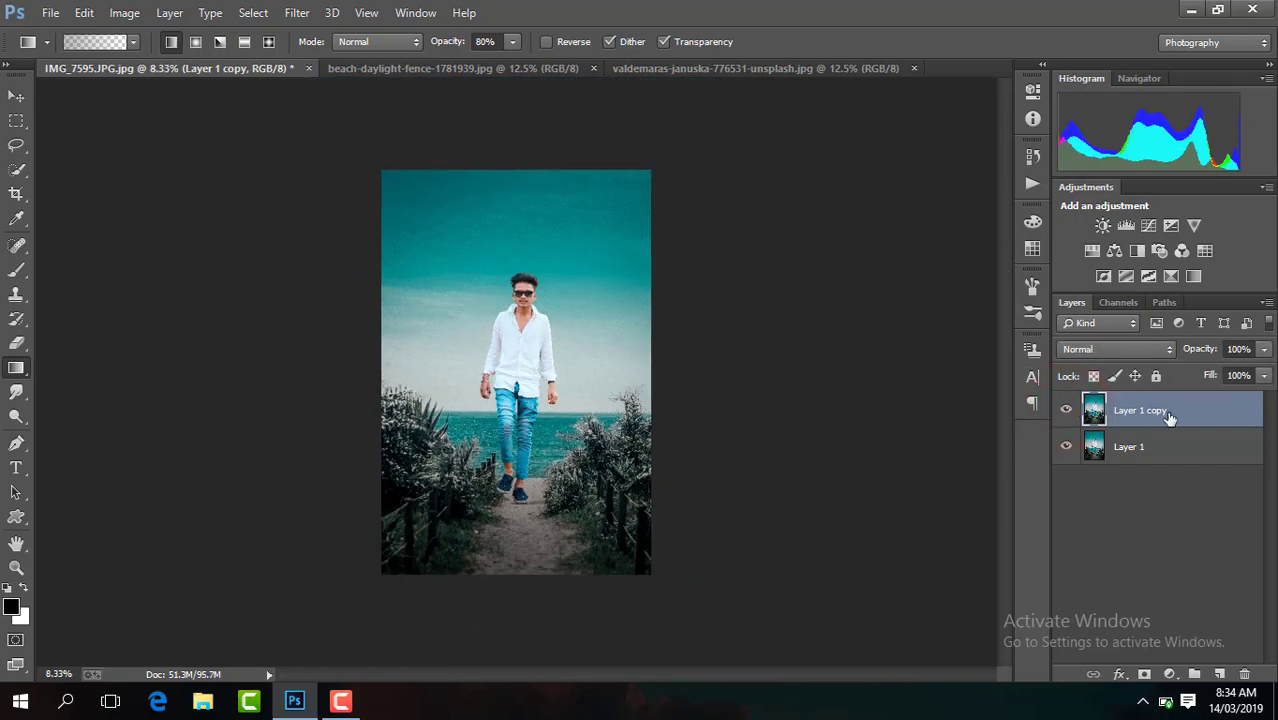
Flatten the image, duplicate the Background as Layer 1, and zoom in on the face
right_click(1170, 417)
click(843, 573)
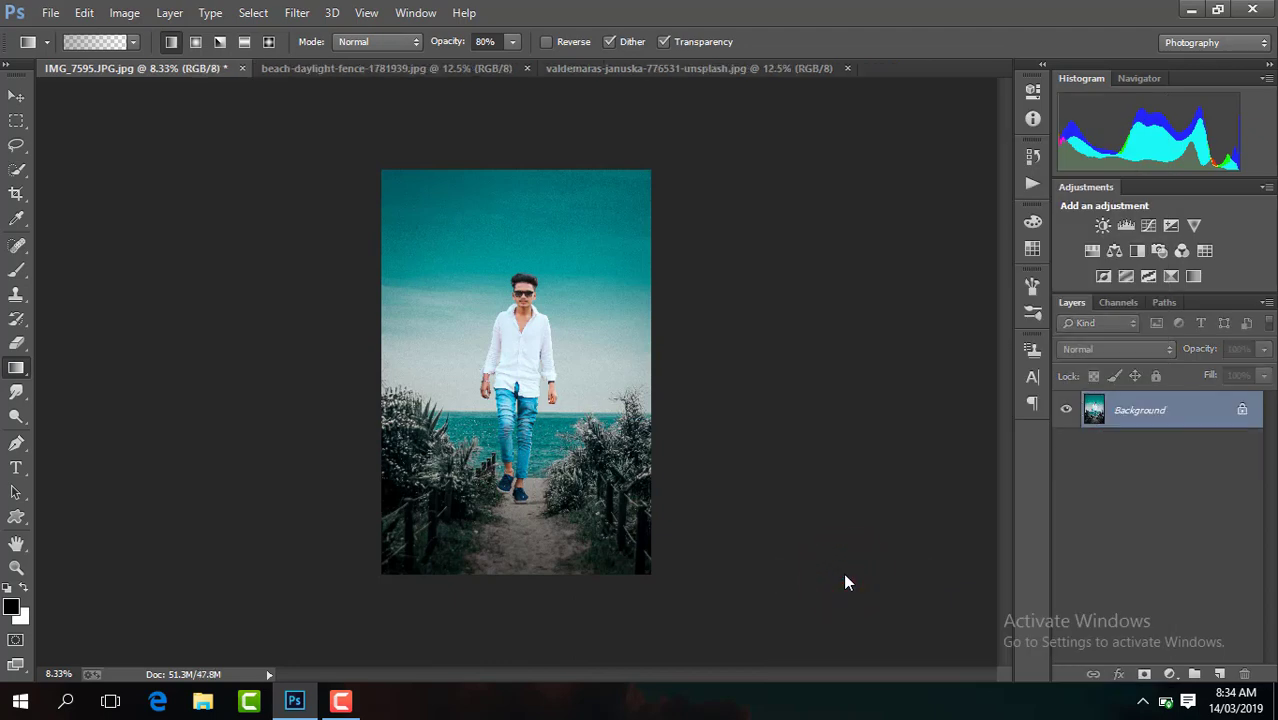
key(ctrl+j)
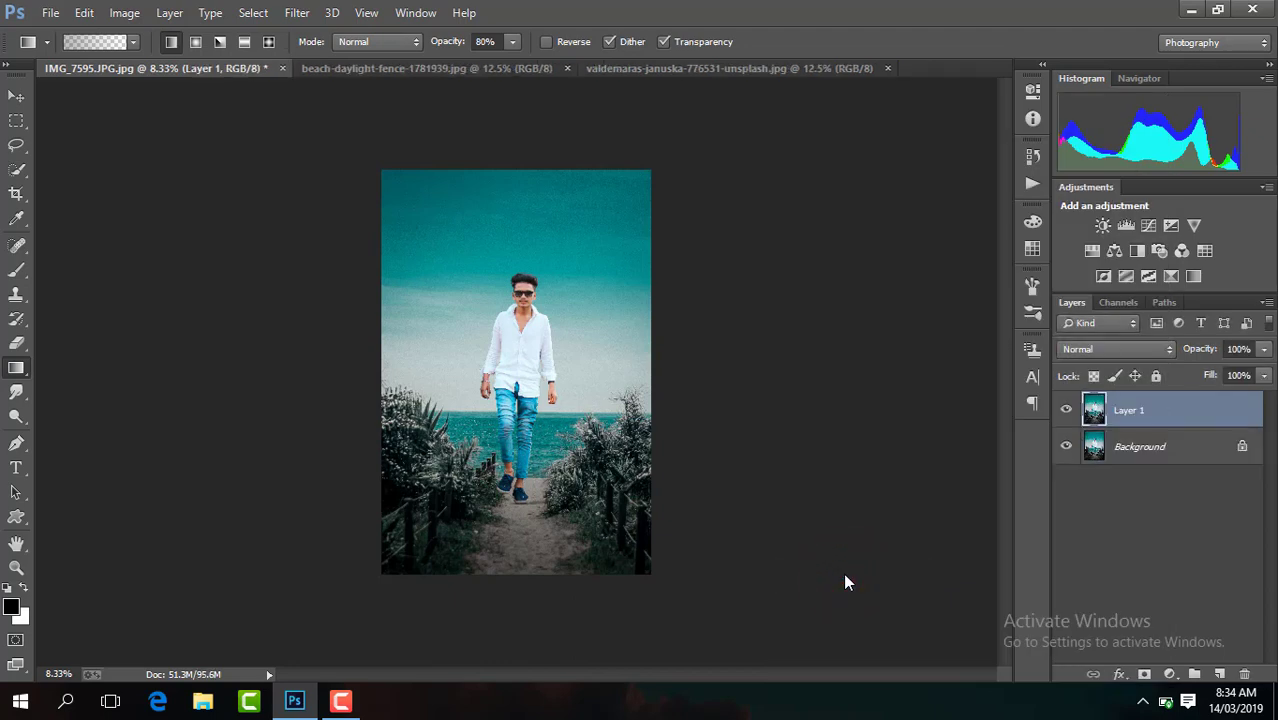
key(ctrl+plus)
key(ctrl+plus)
key(ctrl+plus)
key(ctrl+plus)
key(ctrl+plus)
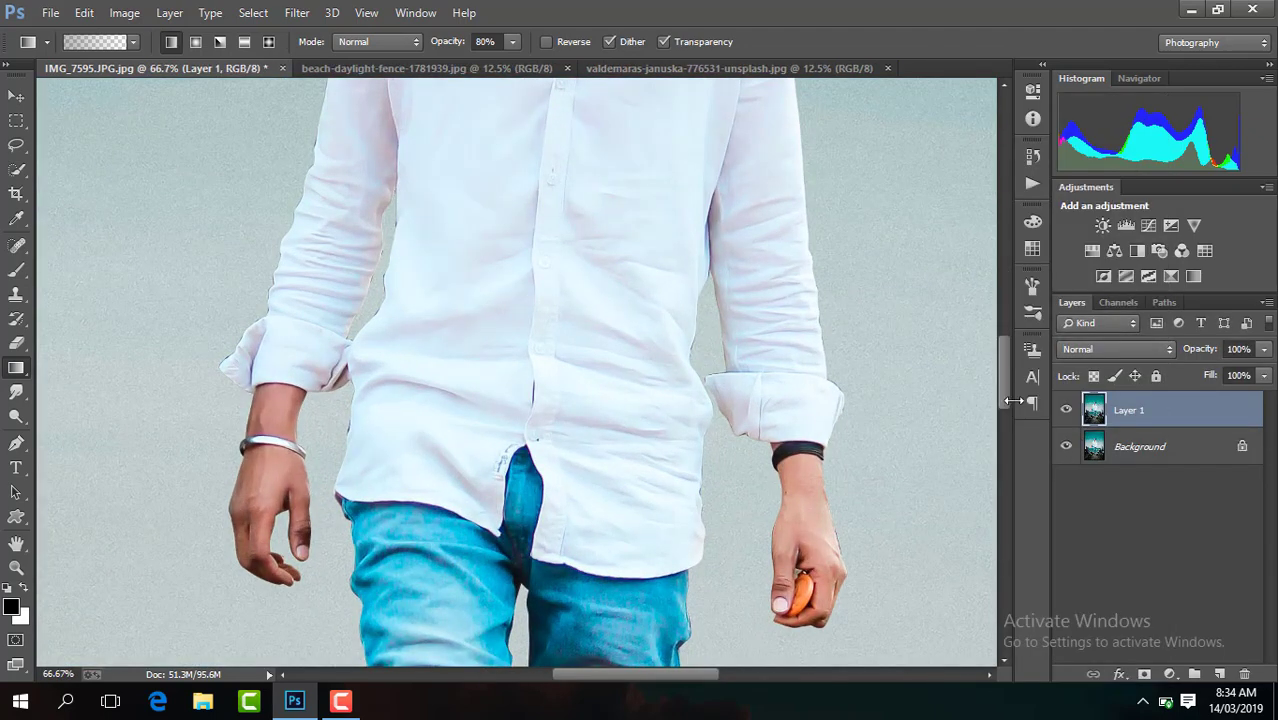
drag(1008, 401, 991, 309)
key(ctrl+plus)
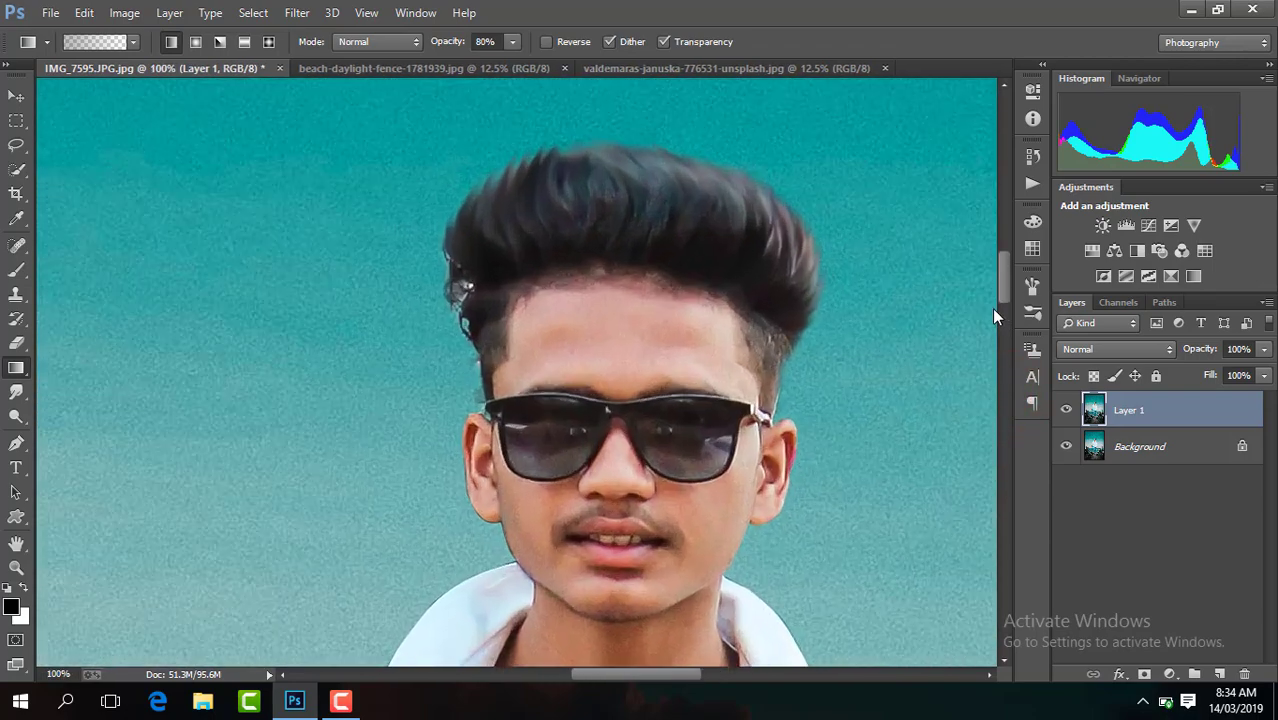
key(ctrl+plus)
drag(620, 675, 640, 675)
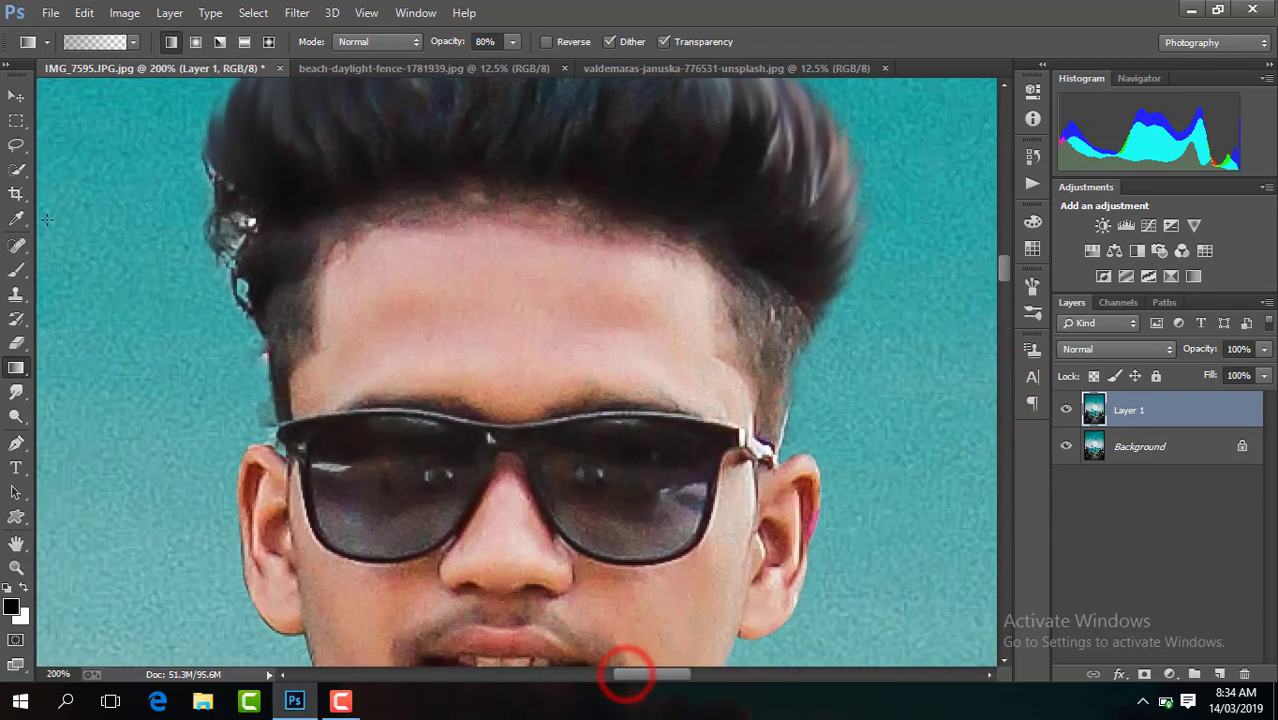
Set up the Smudge tool with a 52 px soft brush at 20% strength
click(15, 395)
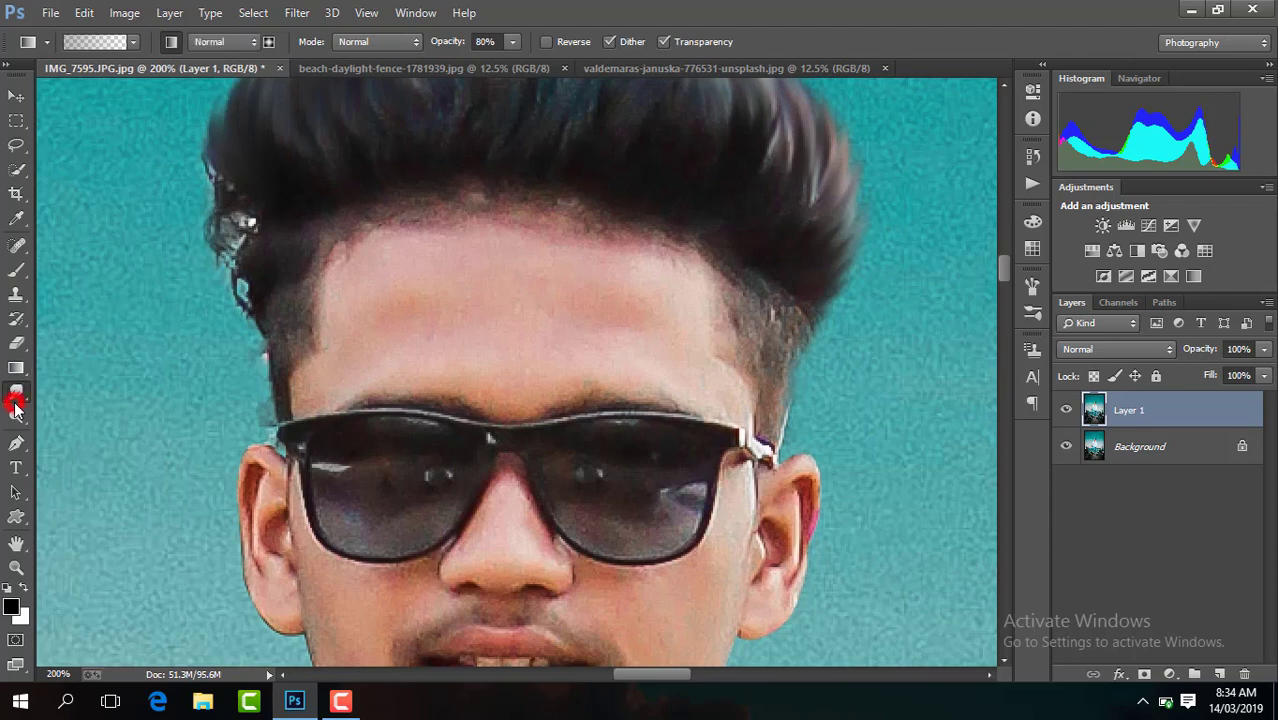
click(93, 42)
drag(210, 199, 213, 229)
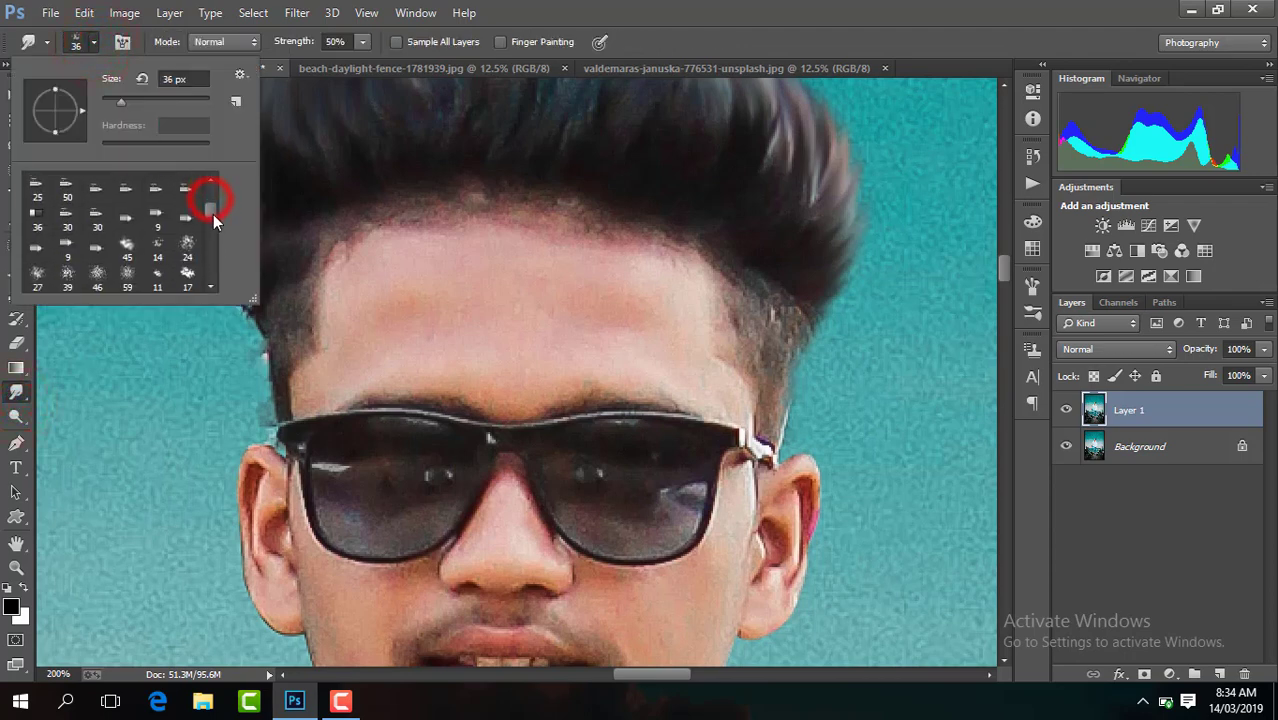
click(157, 272)
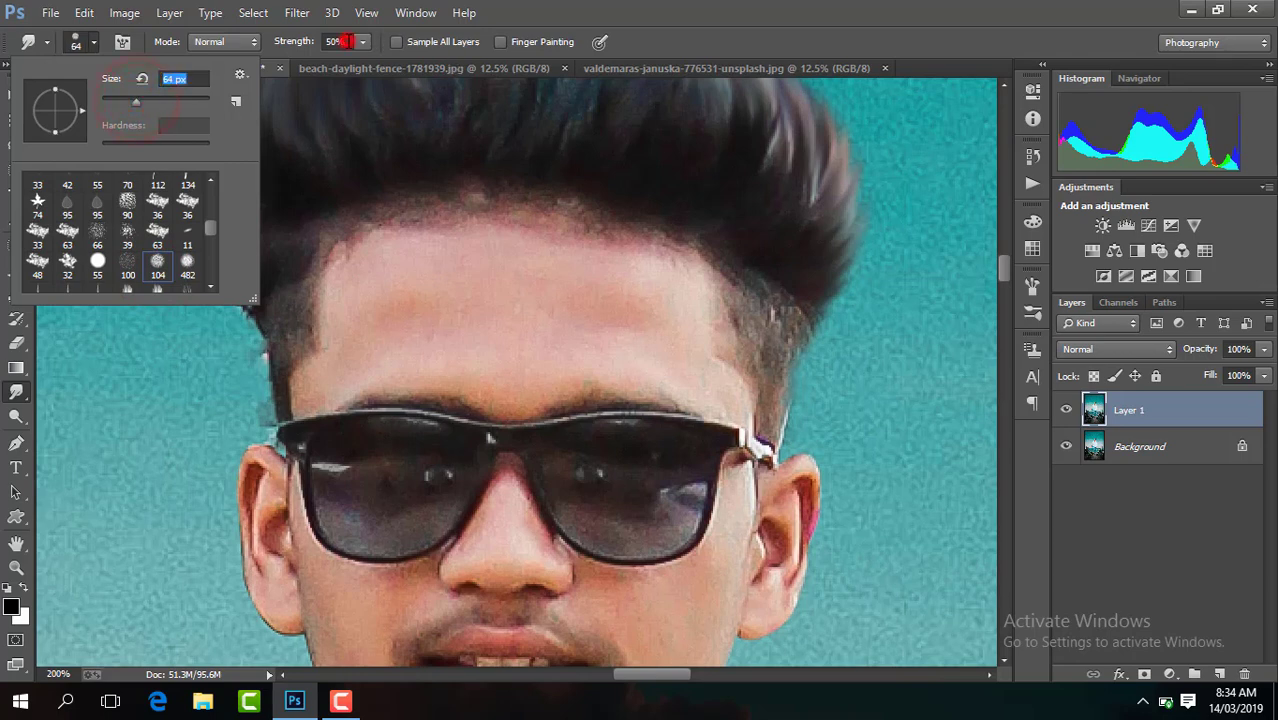
click(343, 41)
text(0)
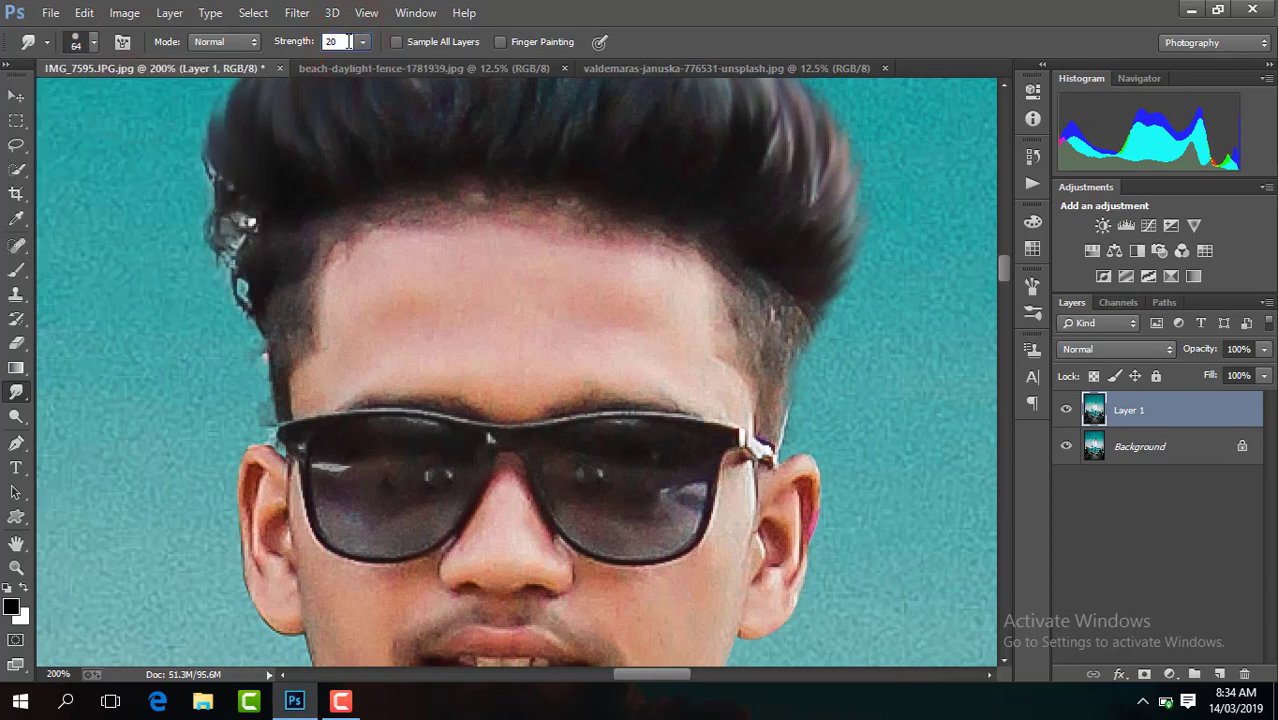
click(92, 43)
click(575, 300)
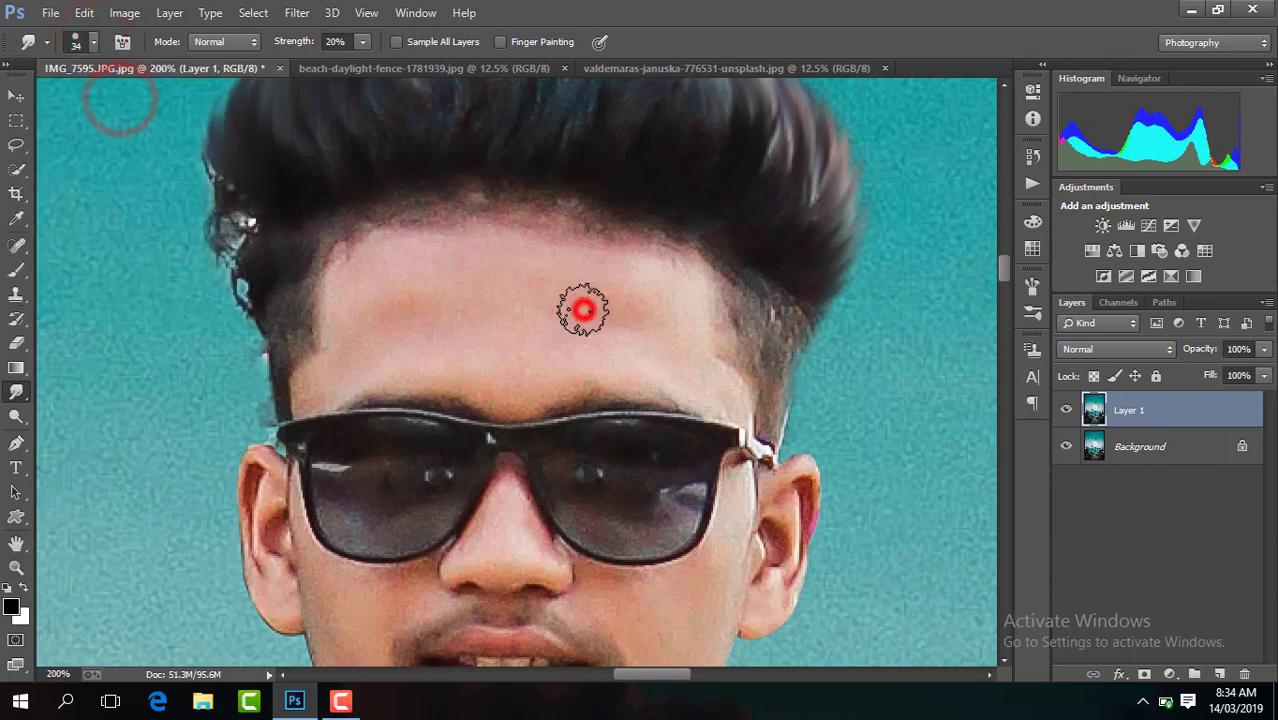
click(85, 43)
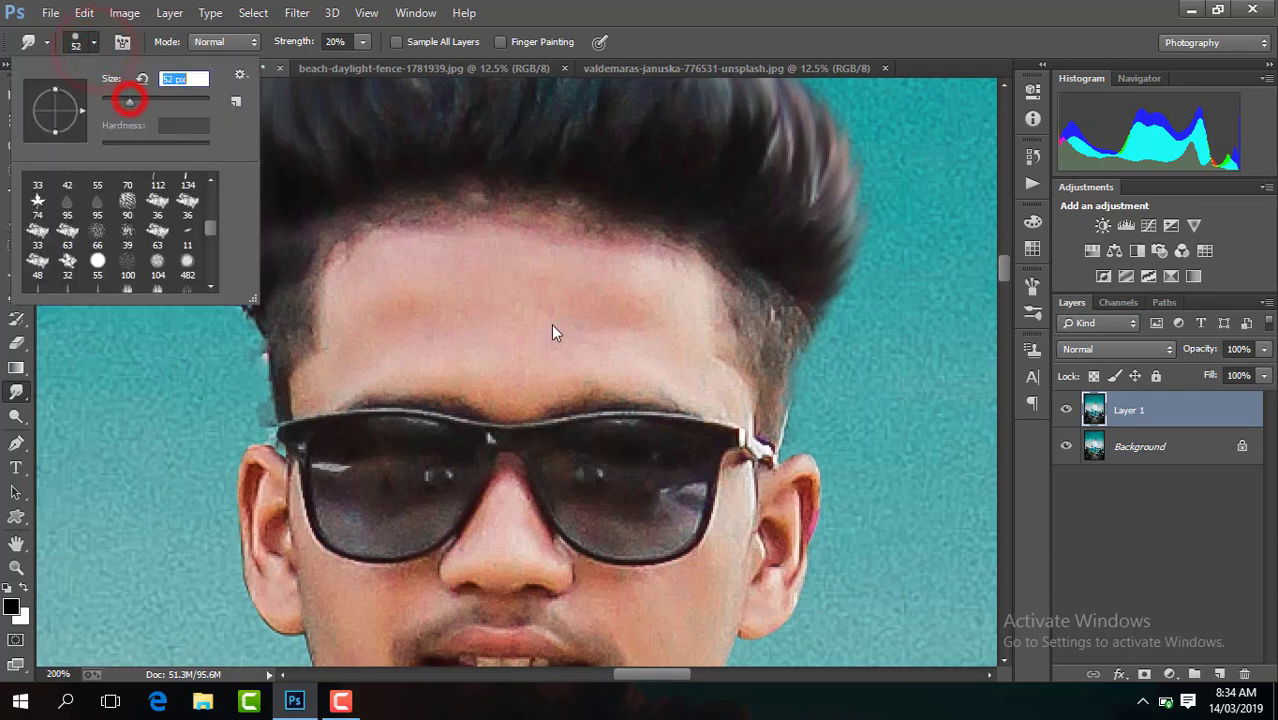
click(580, 335)
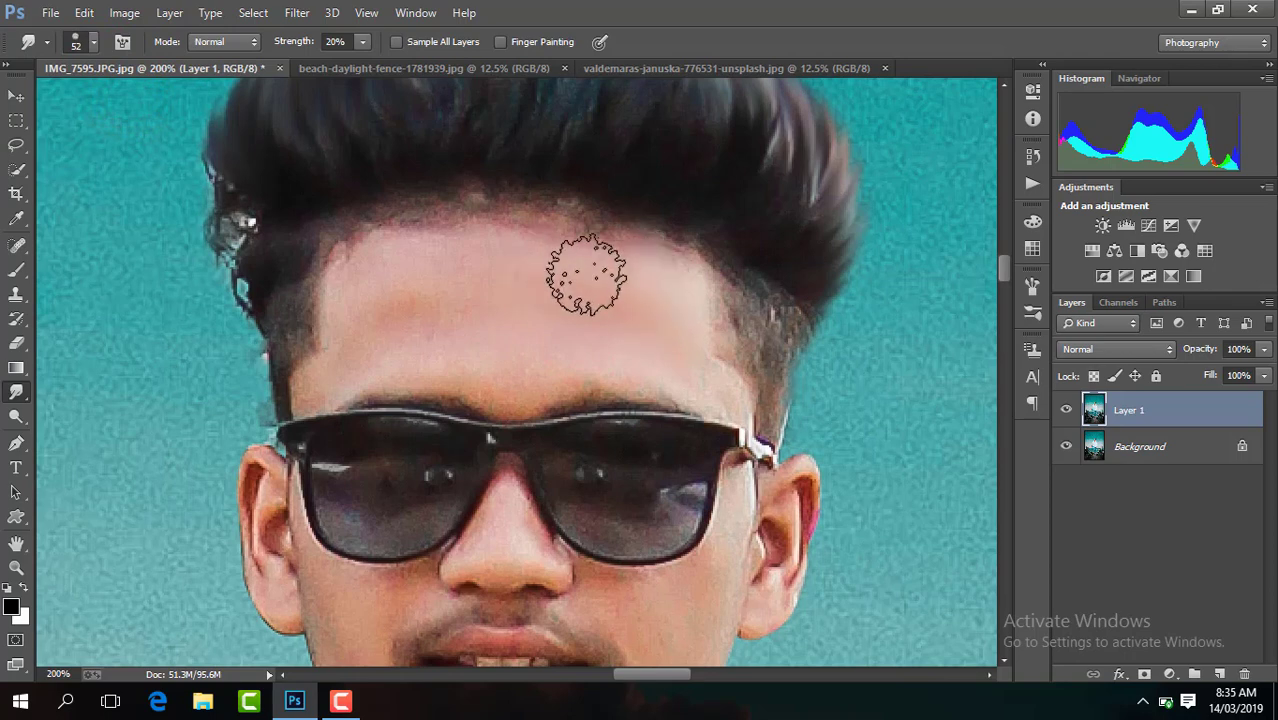
Smooth the forehead and temple skin, switching to a 34 px brush
mouse_move(586, 274)
mouse_down()
mouse_move(579, 337)
mouse_move(508, 322)
mouse_move(565, 357)
mouse_move(623, 339)
mouse_move(511, 374)
mouse_move(391, 334)
mouse_move(494, 274)
mouse_move(449, 259)
mouse_move(385, 280)
mouse_move(342, 365)
mouse_move(417, 314)
mouse_move(537, 331)
mouse_move(531, 288)
mouse_move(608, 260)
mouse_move(662, 297)
mouse_move(577, 303)
mouse_move(579, 262)
mouse_move(499, 234)
mouse_move(462, 325)
mouse_move(662, 342)
mouse_move(436, 345)
mouse_move(399, 297)
mouse_move(428, 254)
mouse_move(587, 285)
mouse_up()
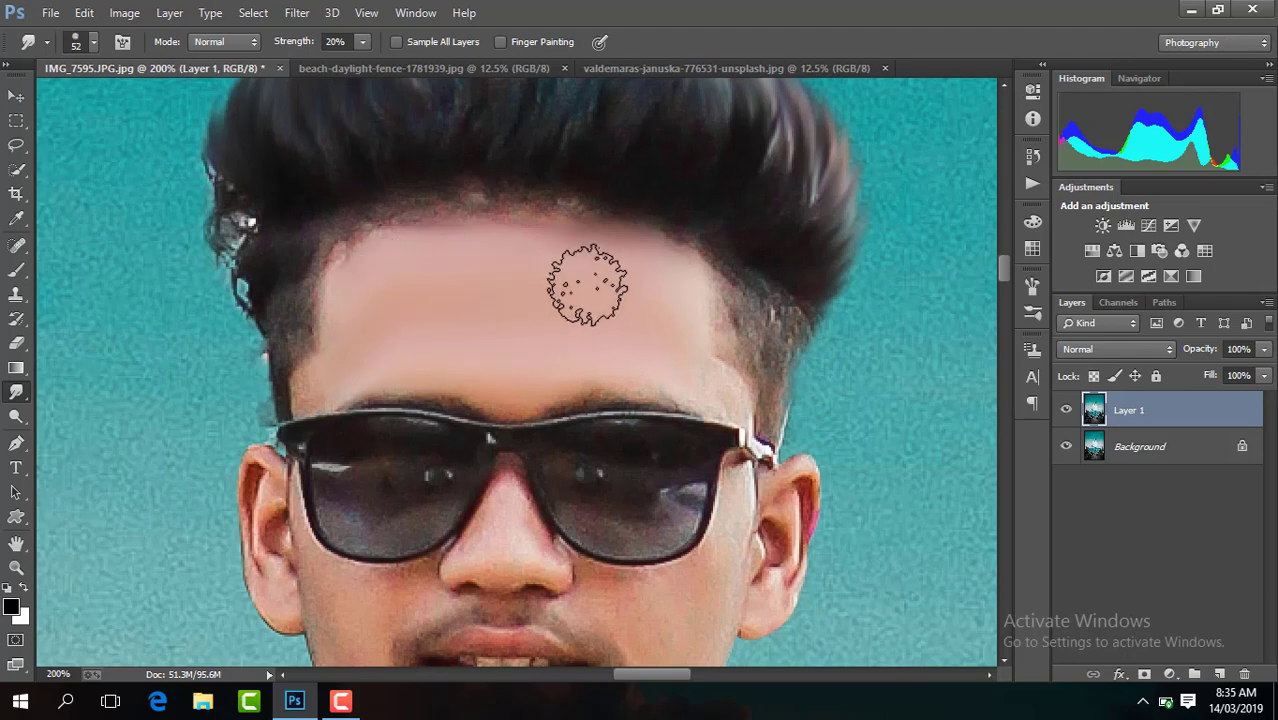
click(95, 45)
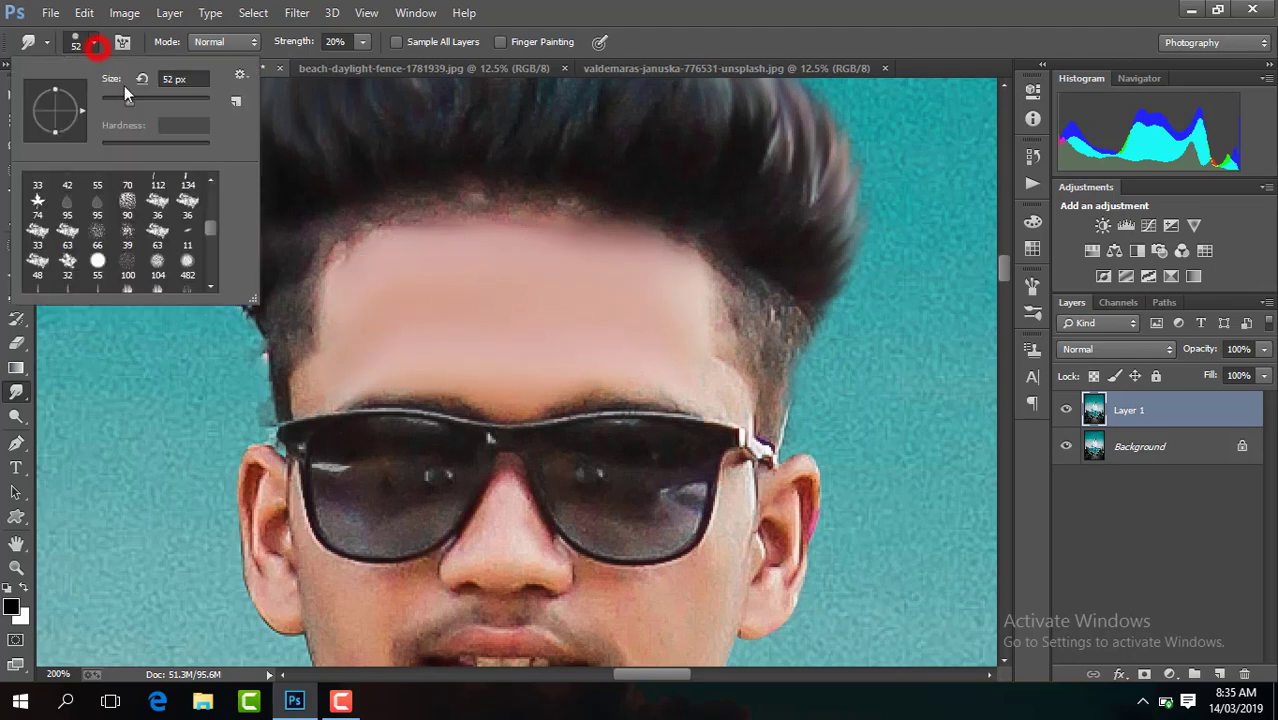
click(120, 98)
click(342, 357)
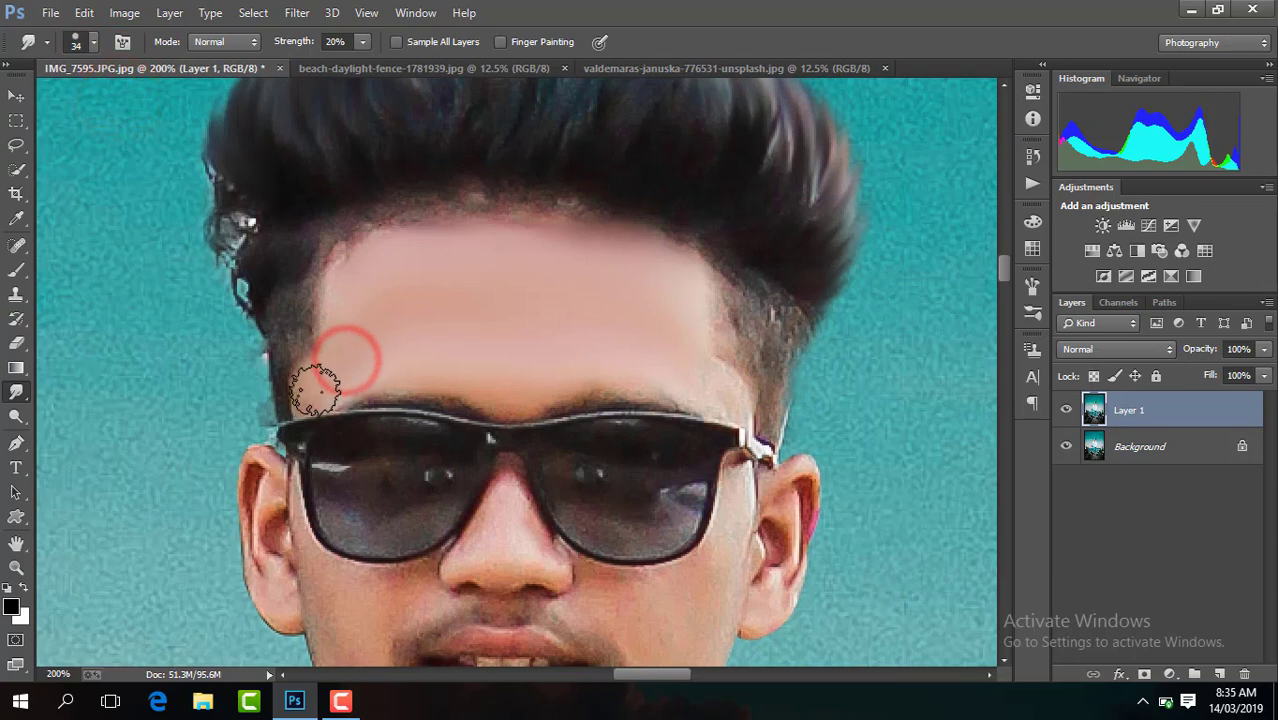
drag(399, 362, 399, 354)
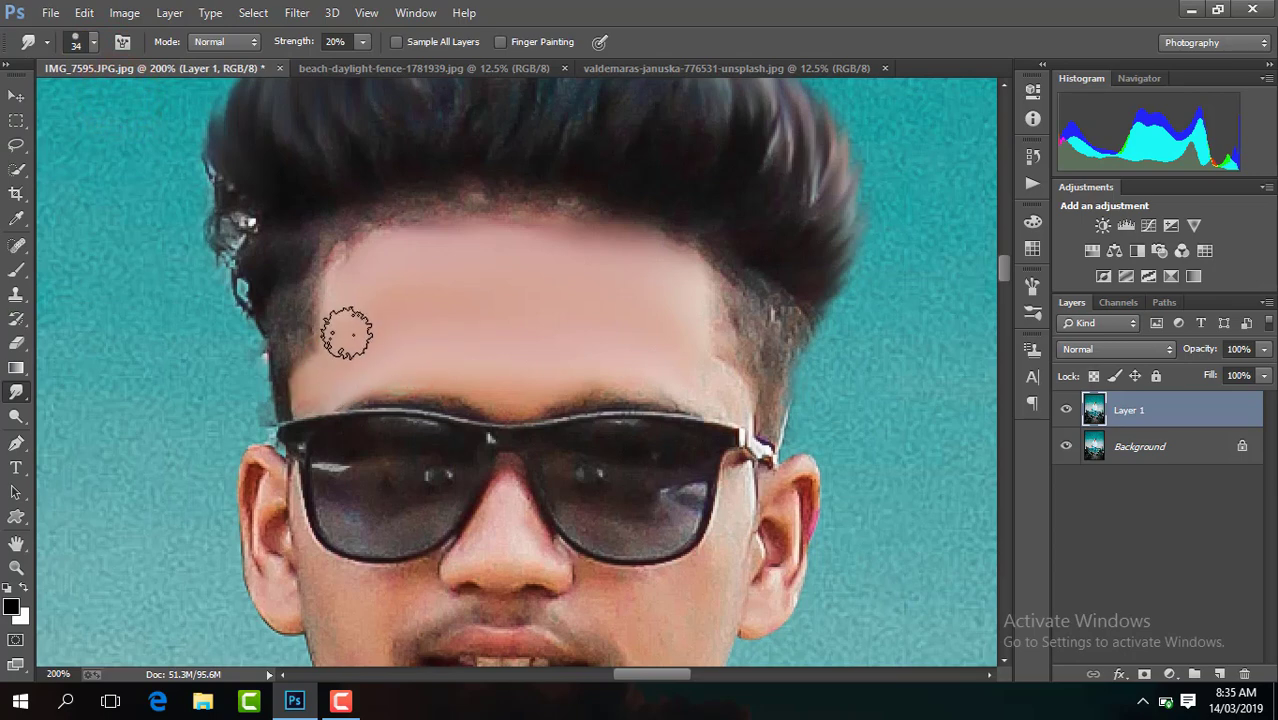
click(452, 349)
click(570, 376)
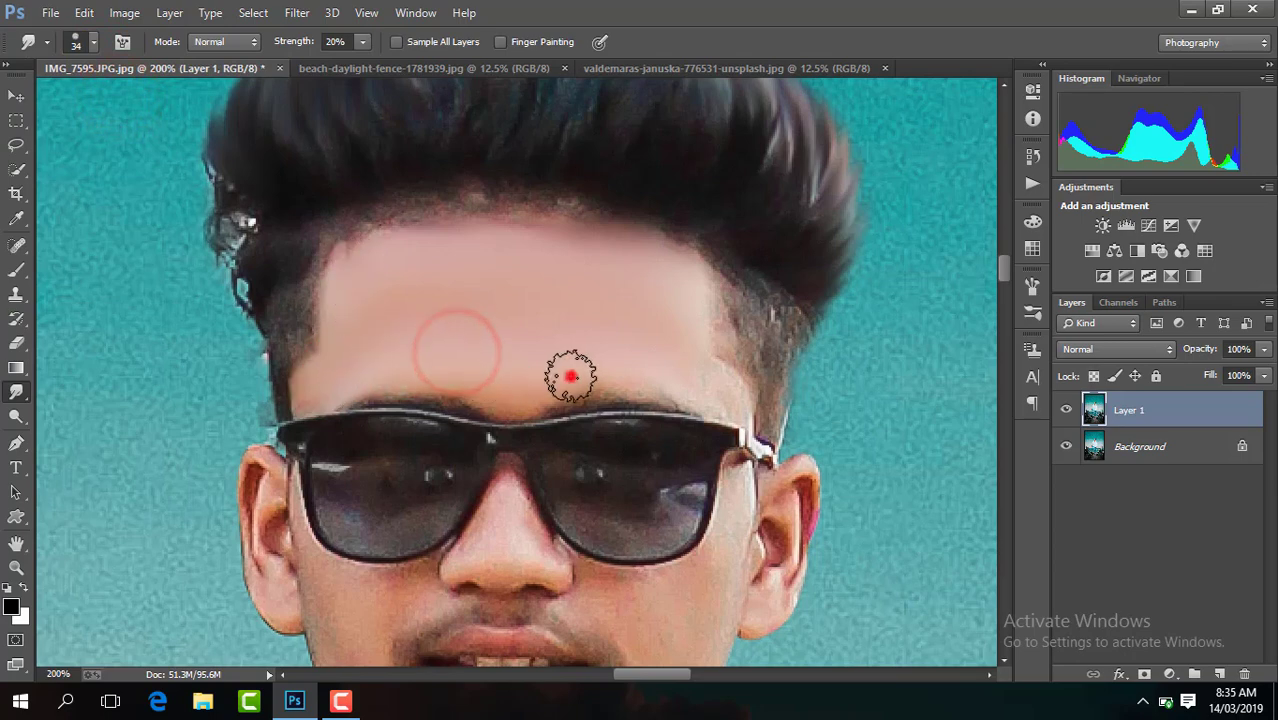
click(662, 361)
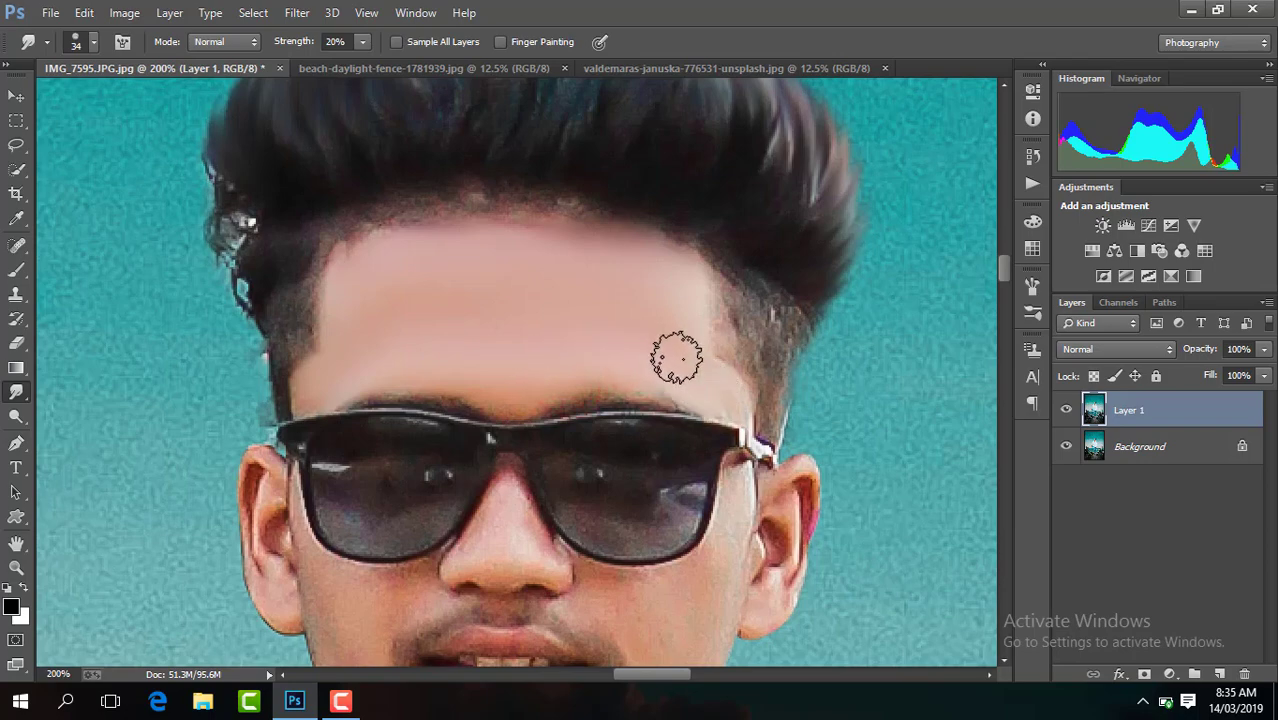
drag(1001, 267, 1002, 280)
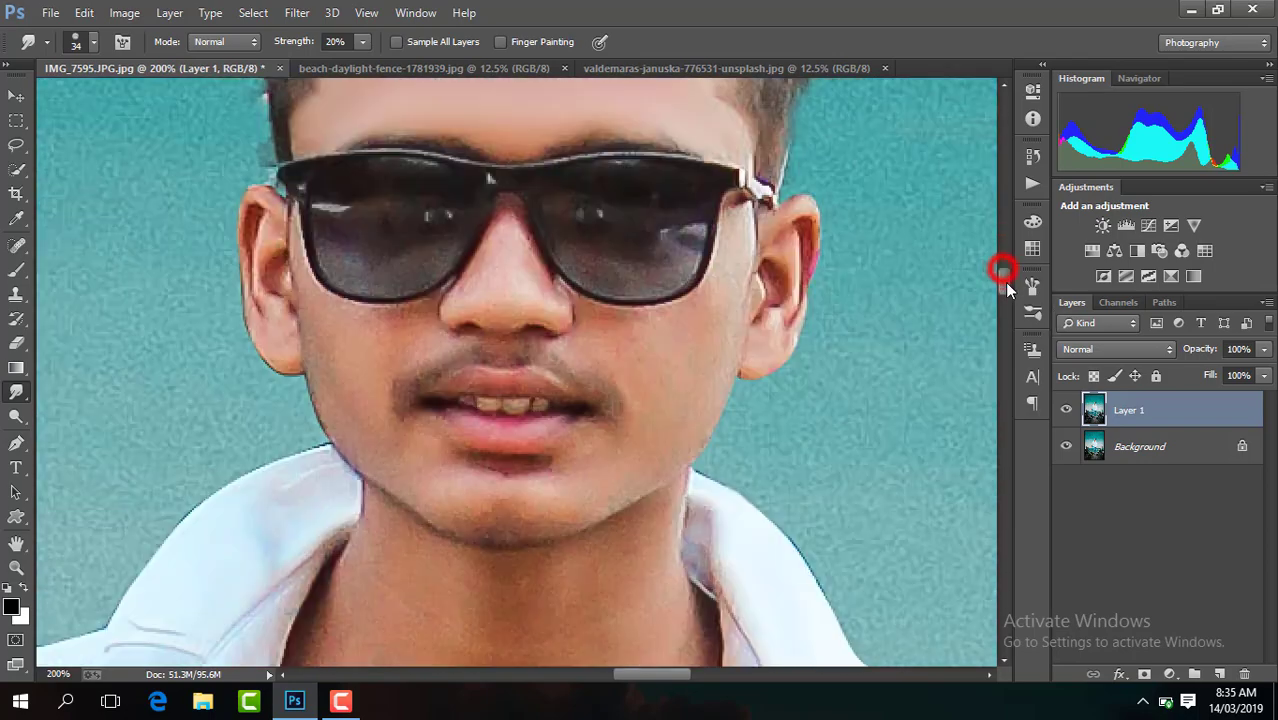
Smooth the right cheek, mouth corner, chin and left cheek skin
click(683, 371)
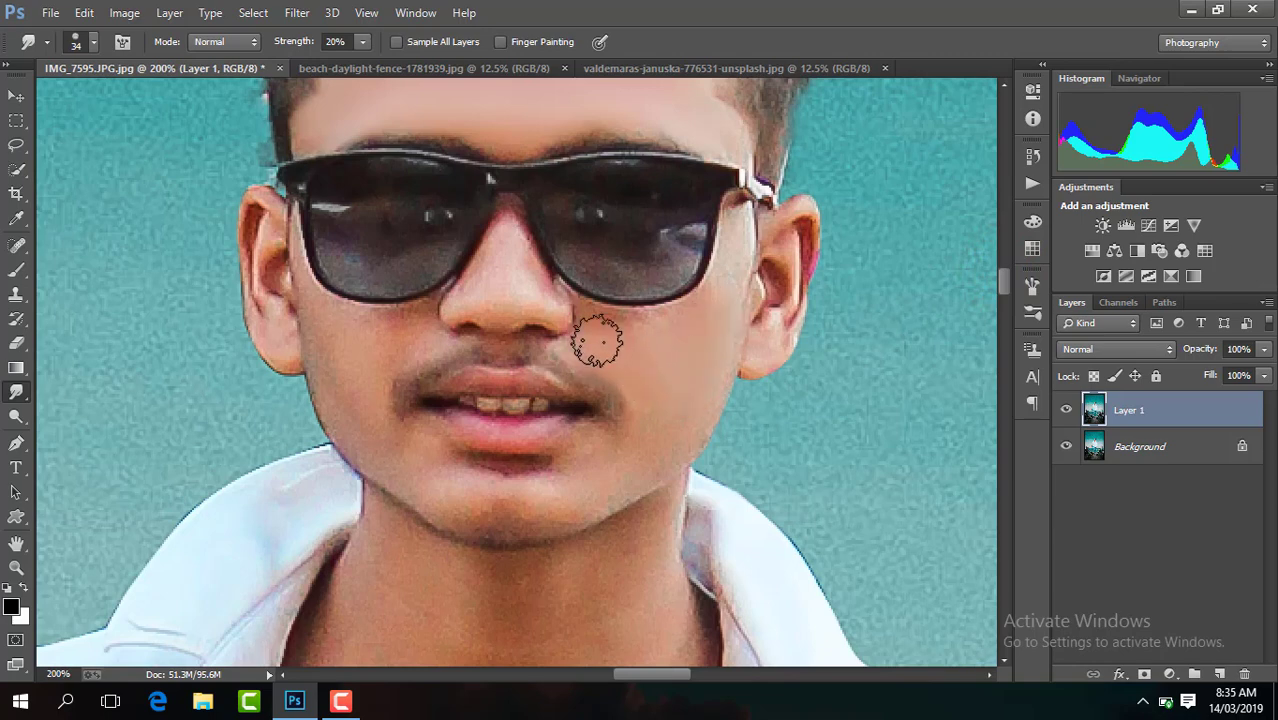
drag(615, 338, 650, 352)
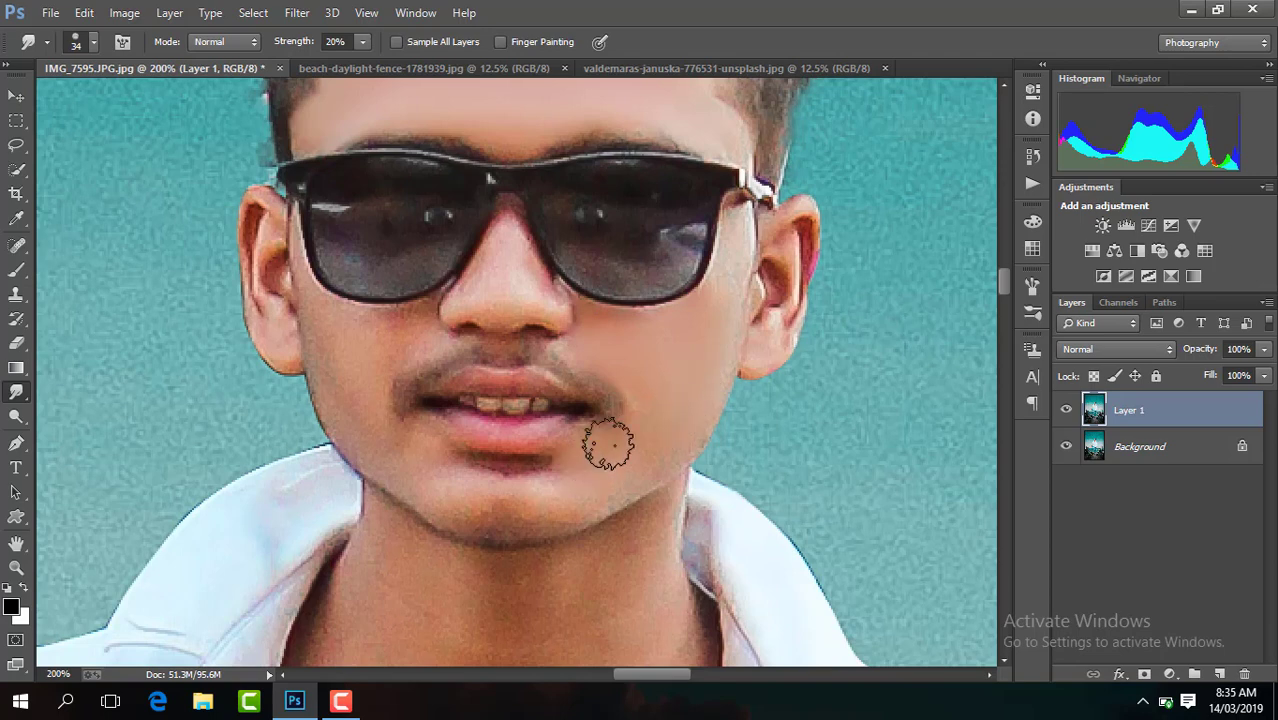
click(652, 440)
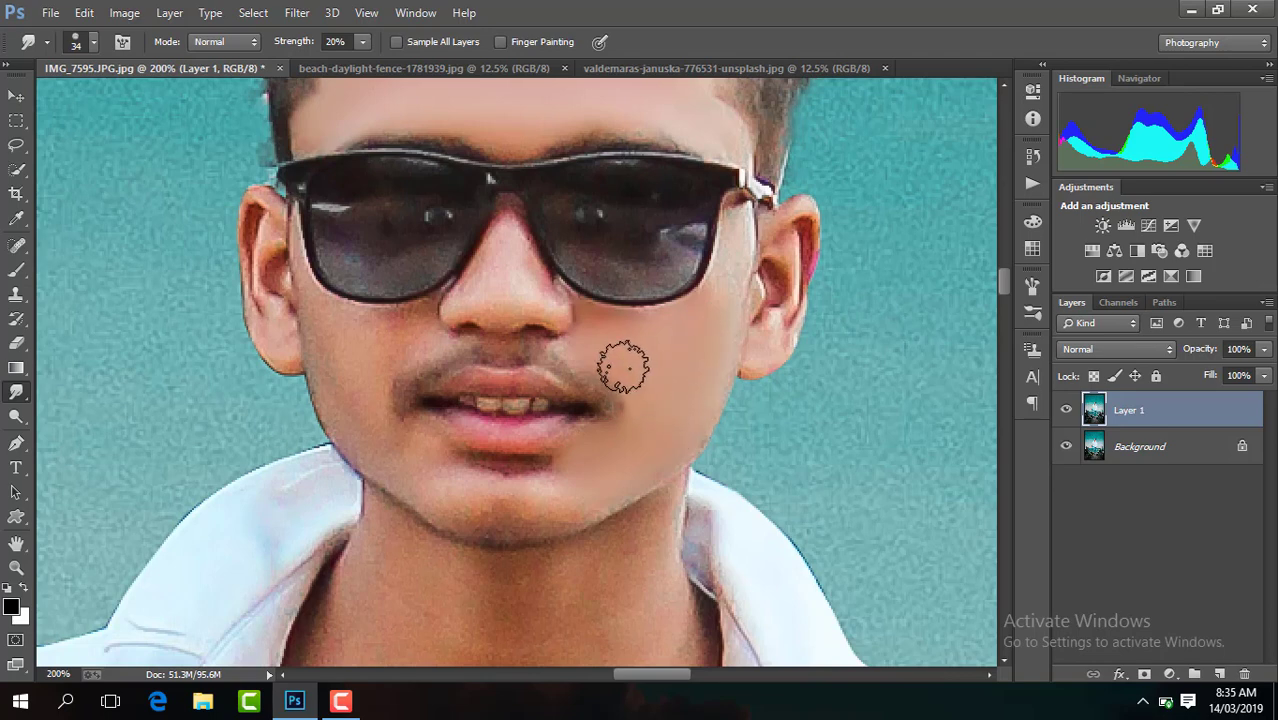
click(570, 490)
drag(510, 498, 425, 455)
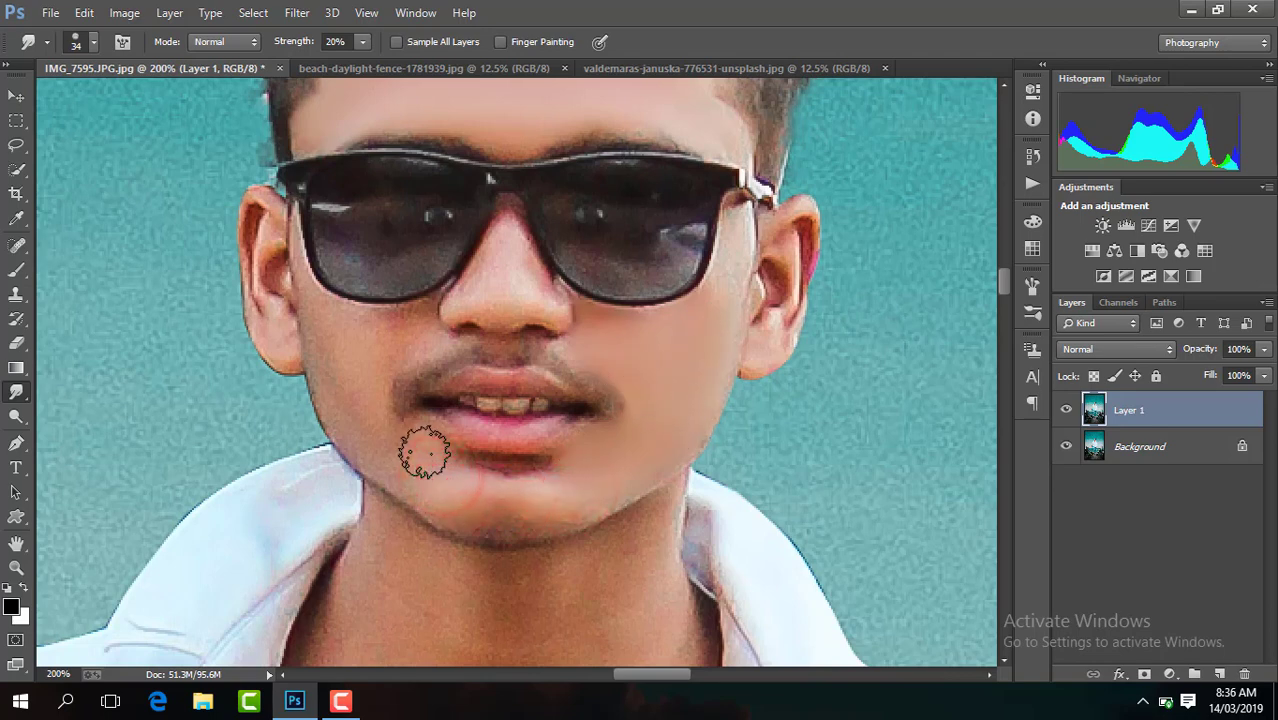
click(435, 465)
mouse_move(391, 455)
mouse_down()
mouse_move(369, 343)
mouse_move(365, 415)
mouse_move(357, 334)
mouse_move(419, 327)
mouse_move(334, 342)
mouse_move(385, 428)
mouse_up()
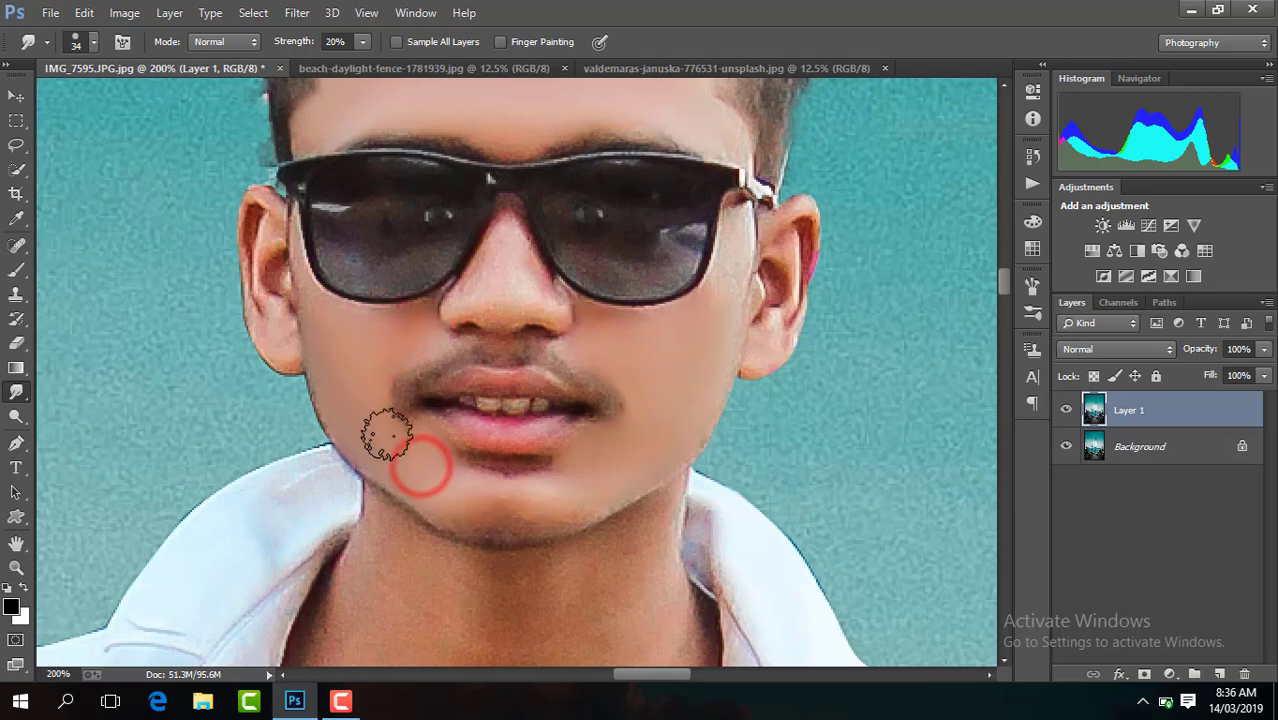
click(92, 43)
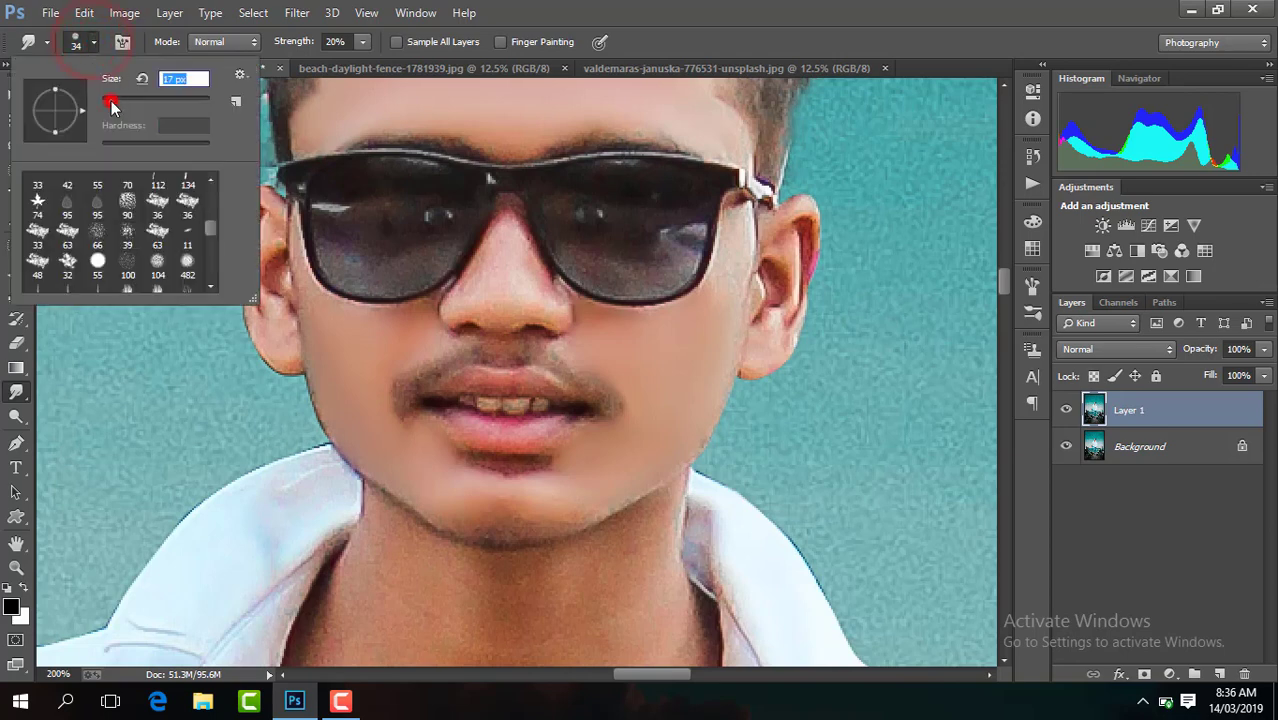
Soften the cheeks beside the glasses and moustache and both ears with a 17 px Blur brush
click(699, 305)
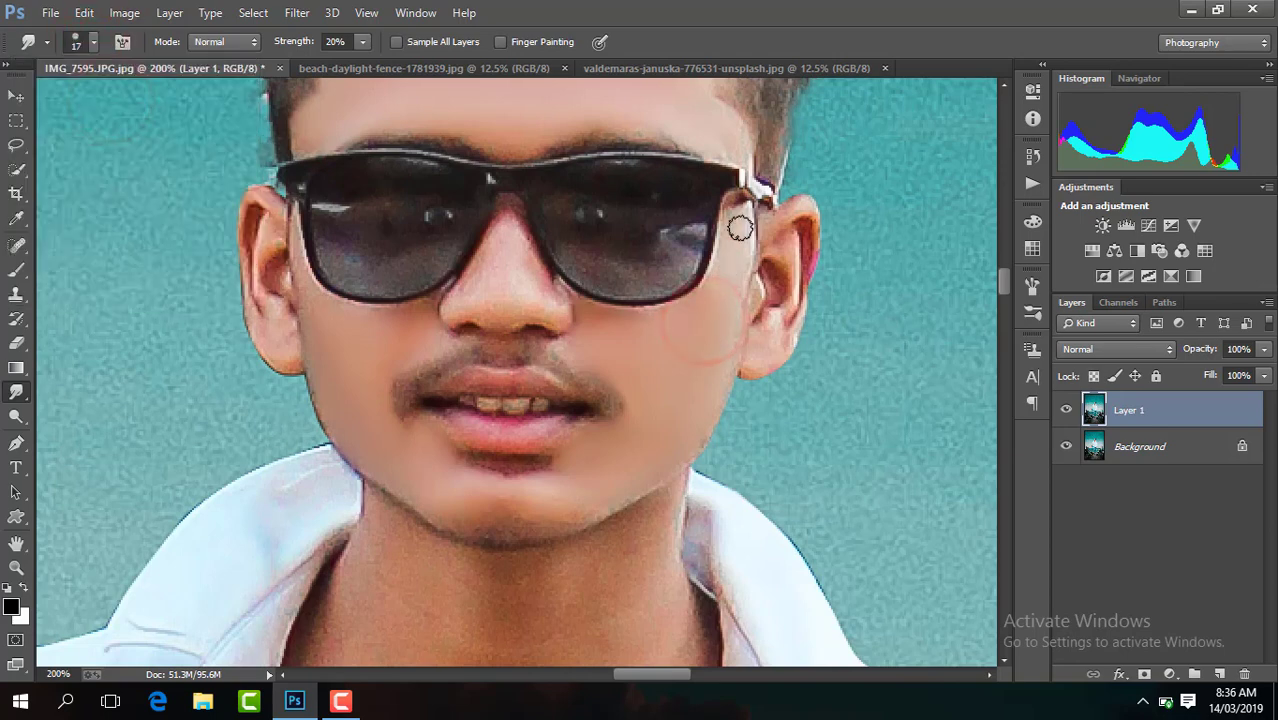
drag(722, 304, 713, 291)
click(670, 320)
click(602, 352)
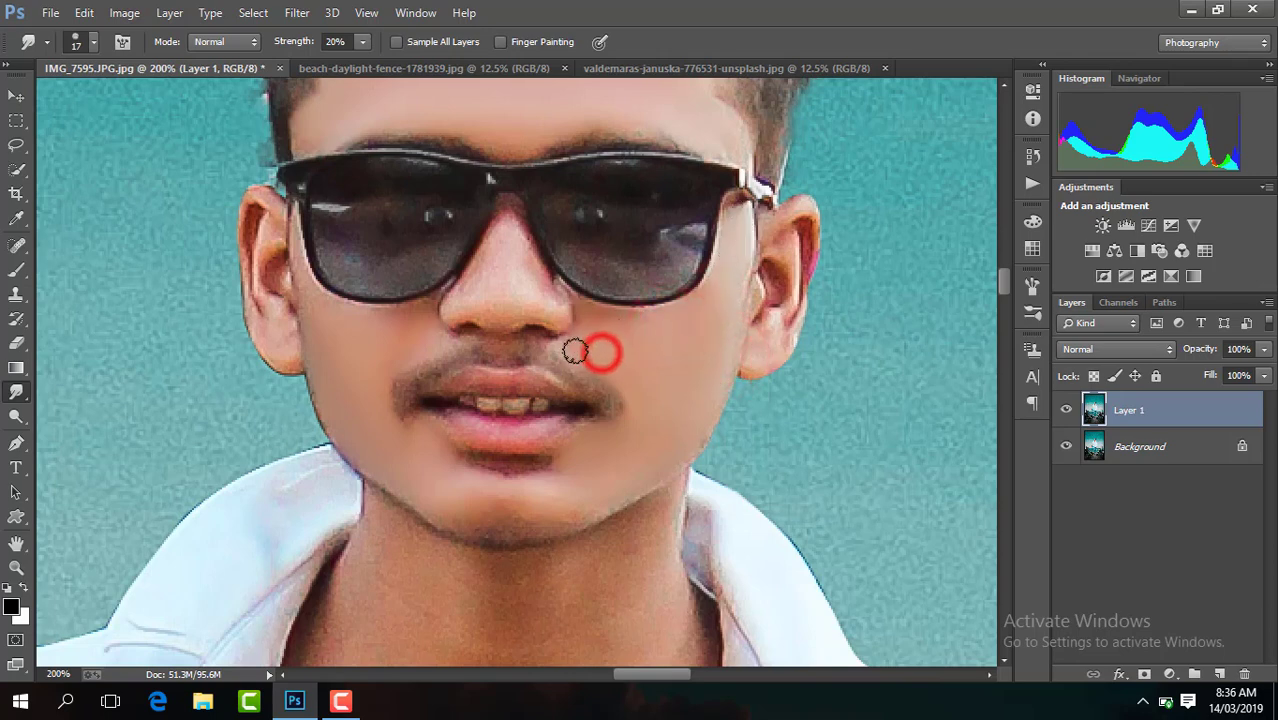
click(660, 373)
click(775, 345)
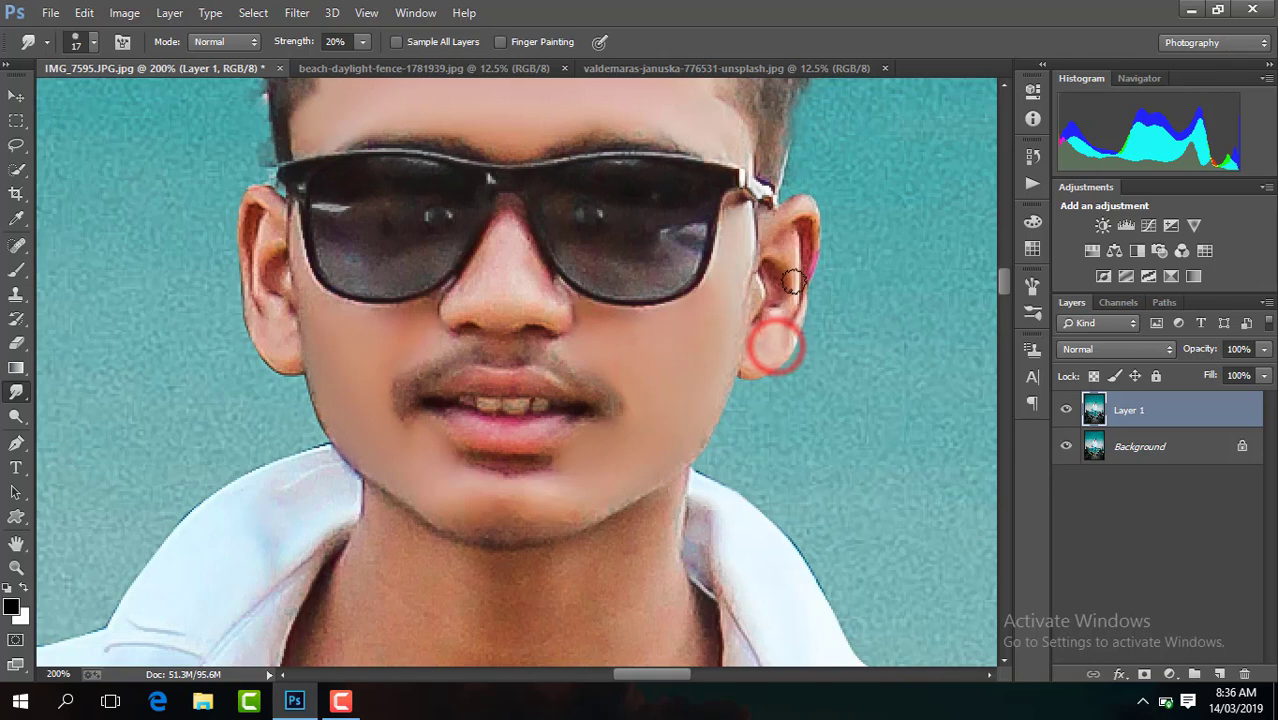
click(790, 258)
click(785, 300)
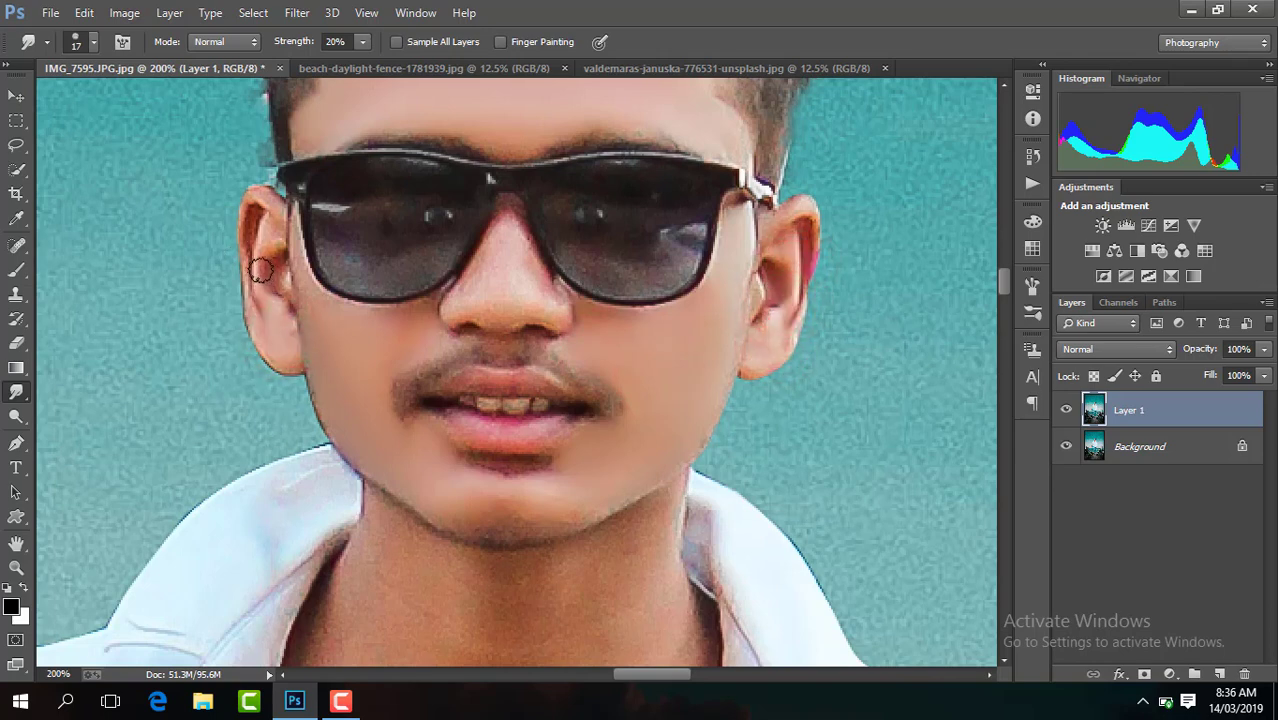
click(343, 330)
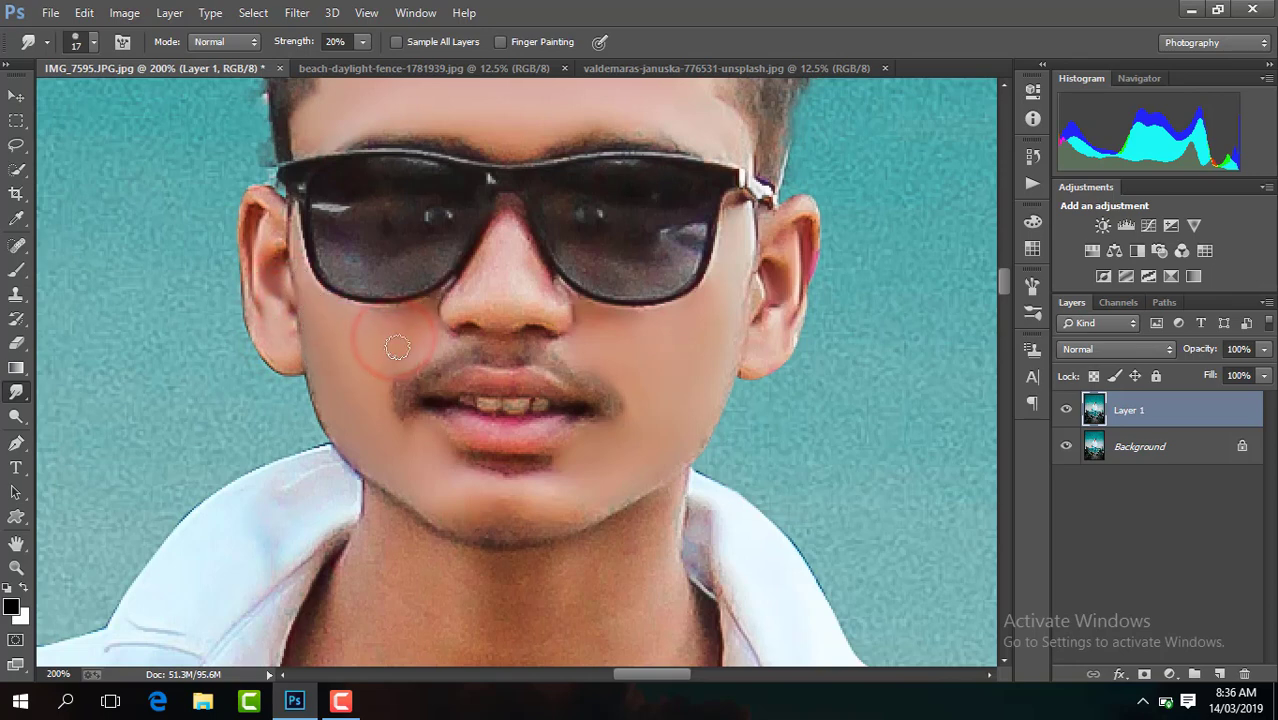
click(396, 345)
Switch to a 27 px brush and smooth the skin beside the nose
click(90, 41)
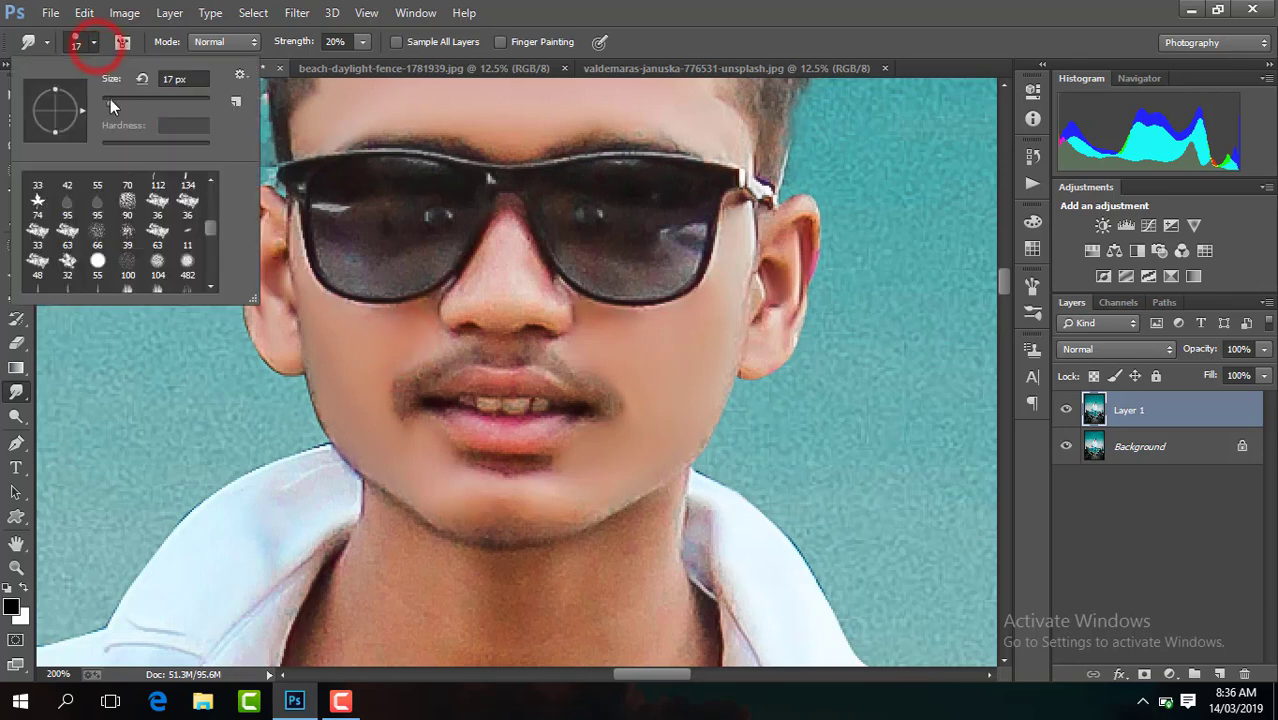
click(116, 101)
click(512, 291)
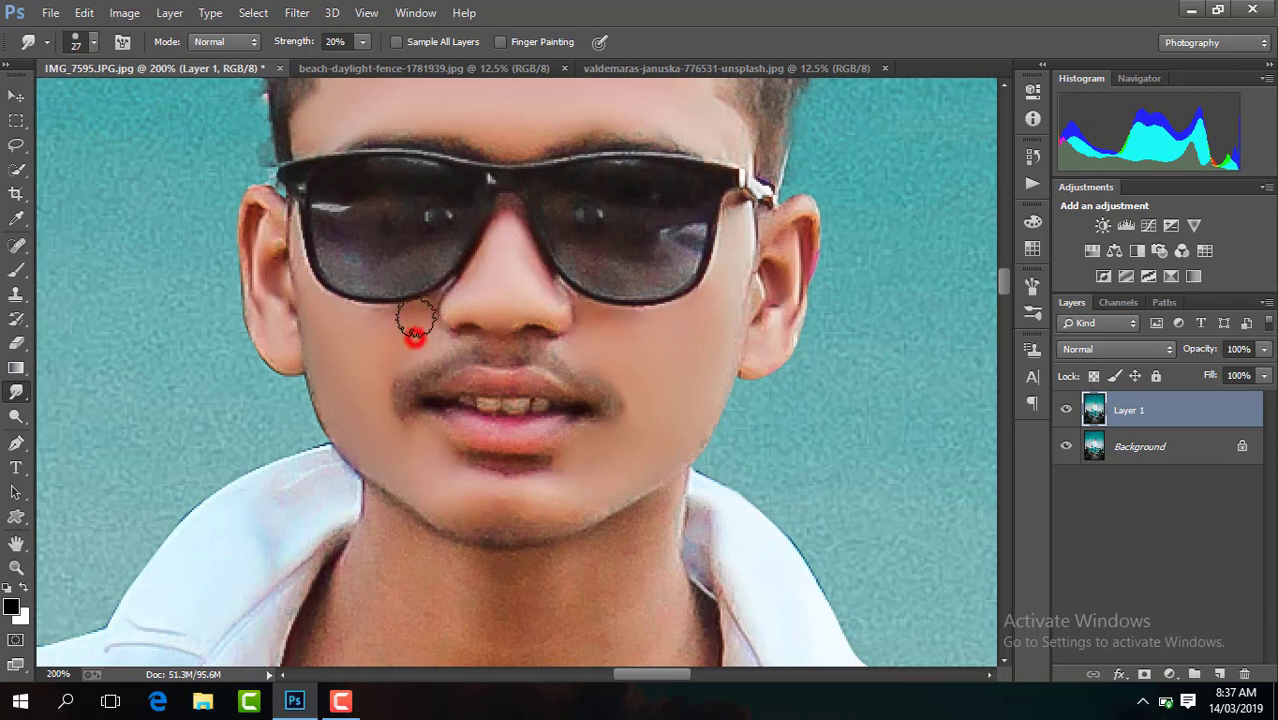
drag(414, 347, 365, 338)
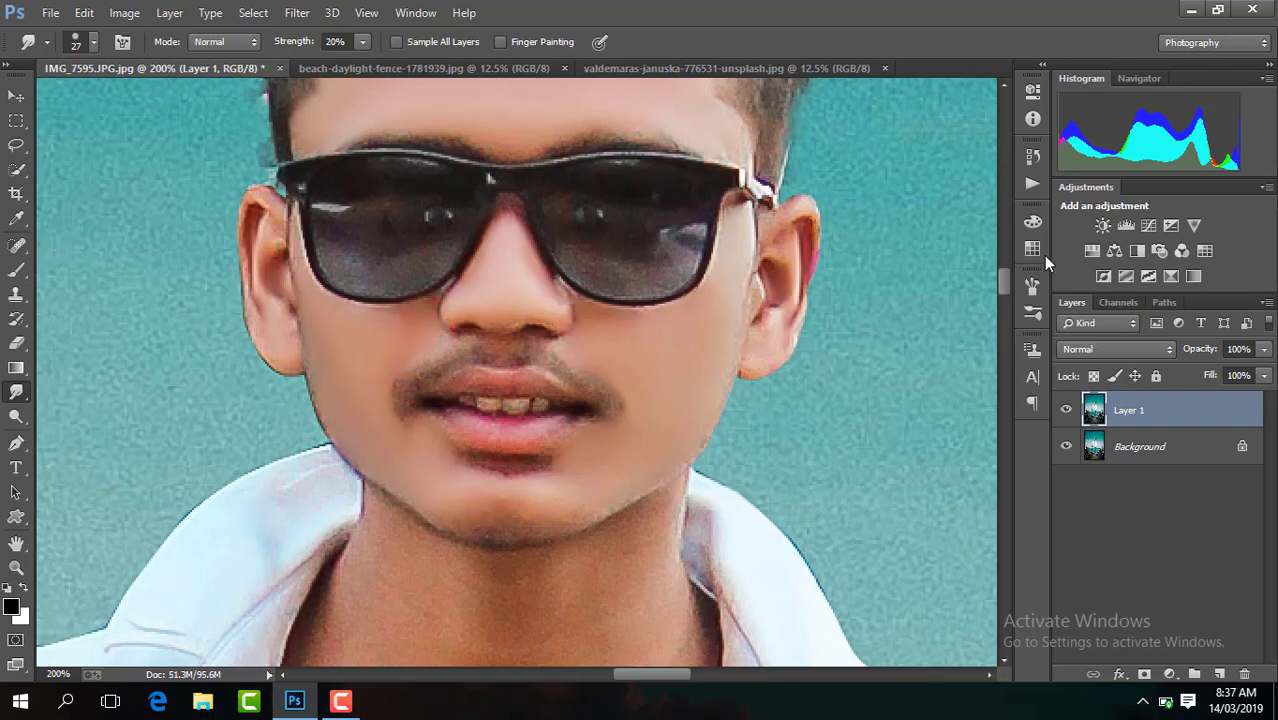
drag(1000, 287, 1003, 305)
Enlarge the brush to 61 px and smooth the neck skin with upward strokes
key(ctrl+minus)
key(ctrl+minus)
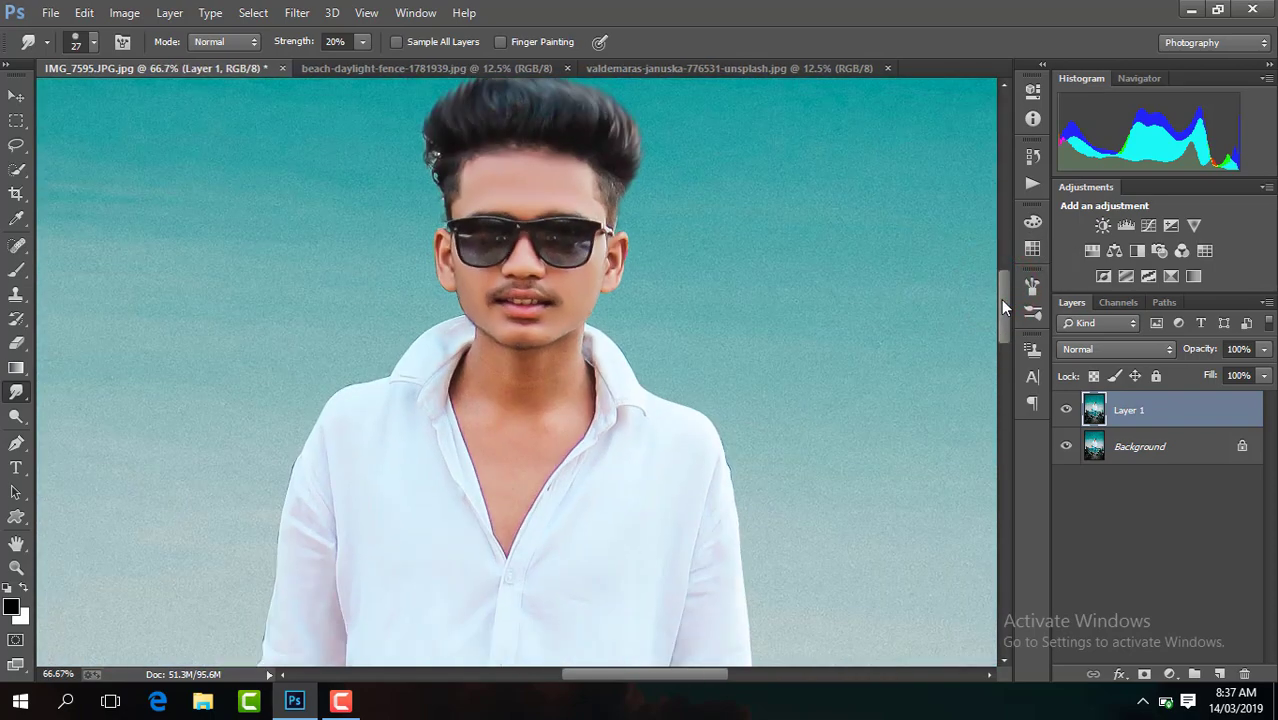
key(ctrl+minus)
key(ctrl+plus)
key(ctrl+plus)
key(ctrl+plus)
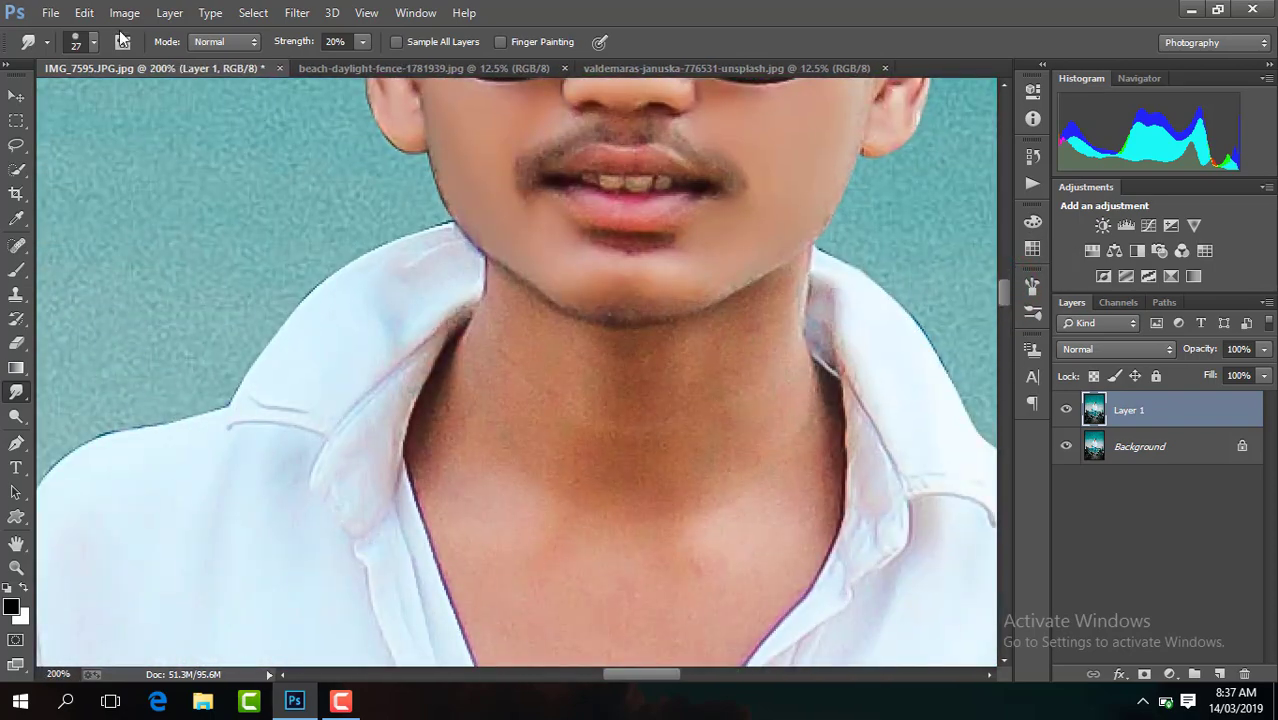
click(93, 42)
drag(118, 103, 134, 103)
click(520, 443)
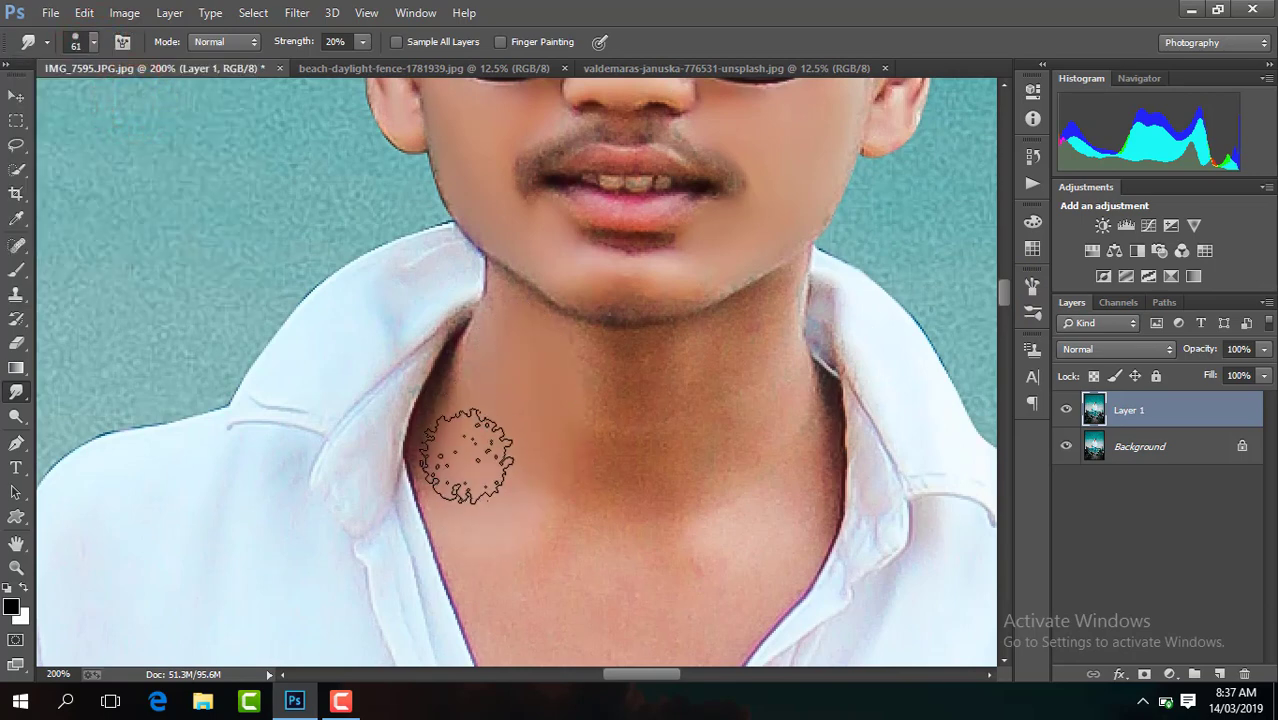
click(677, 526)
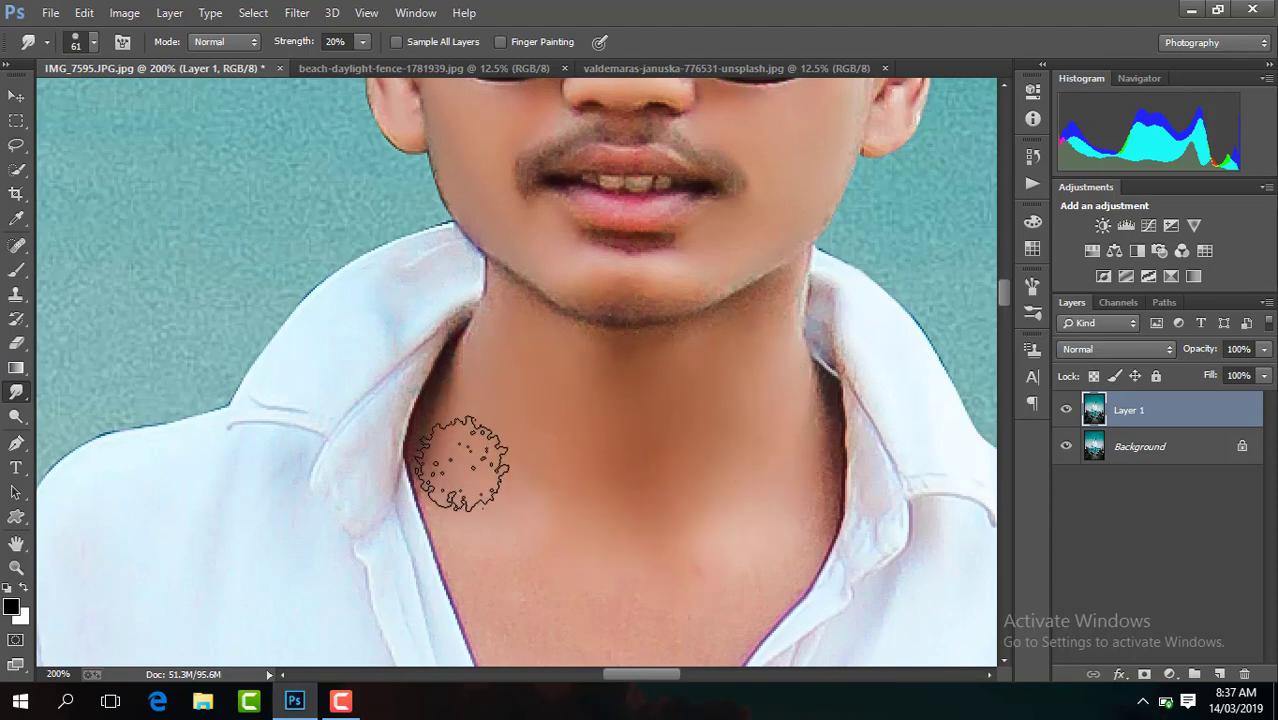
drag(765, 555, 770, 471)
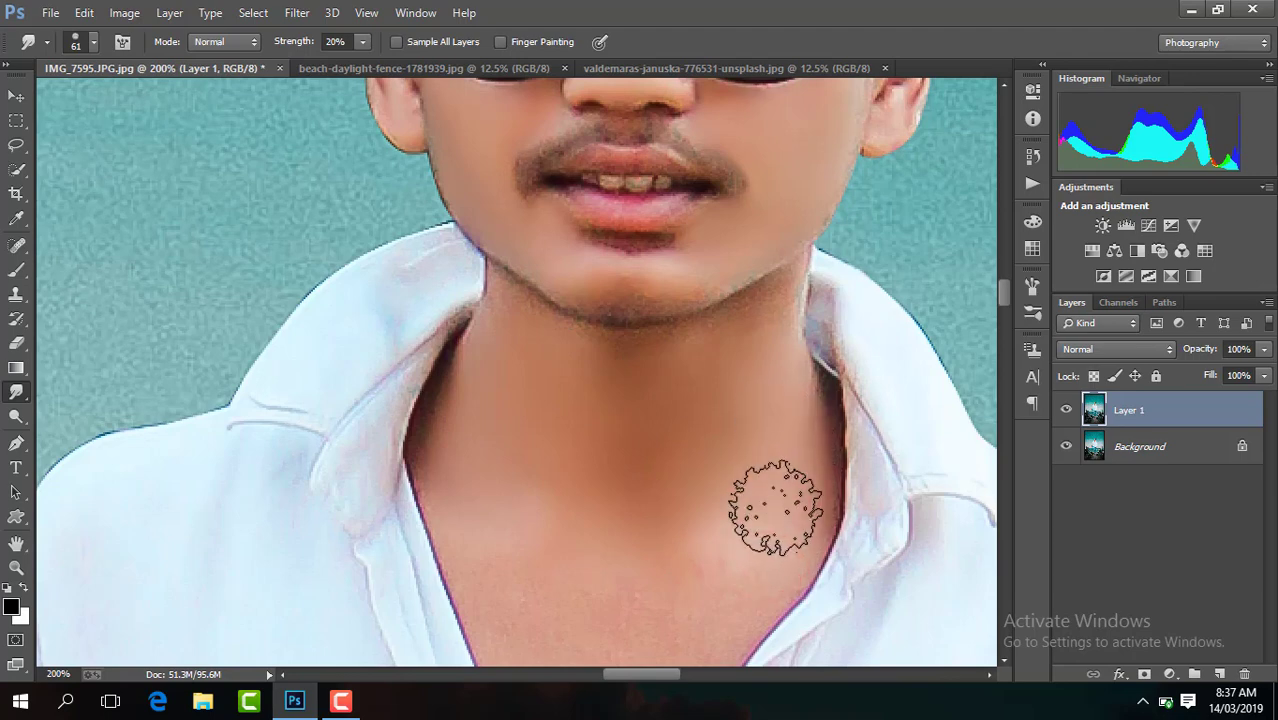
Stroke broadly across the neck and down over the open chest
drag(1005, 288, 1005, 303)
click(728, 253)
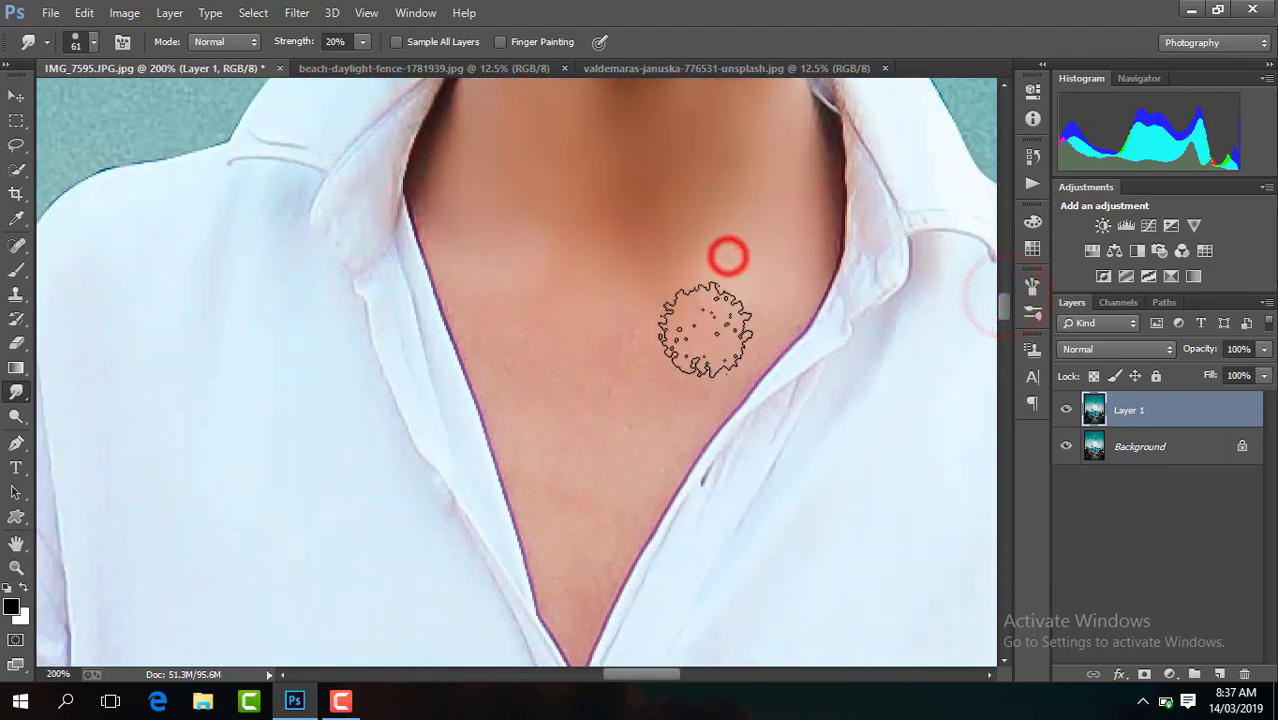
drag(711, 340, 565, 357)
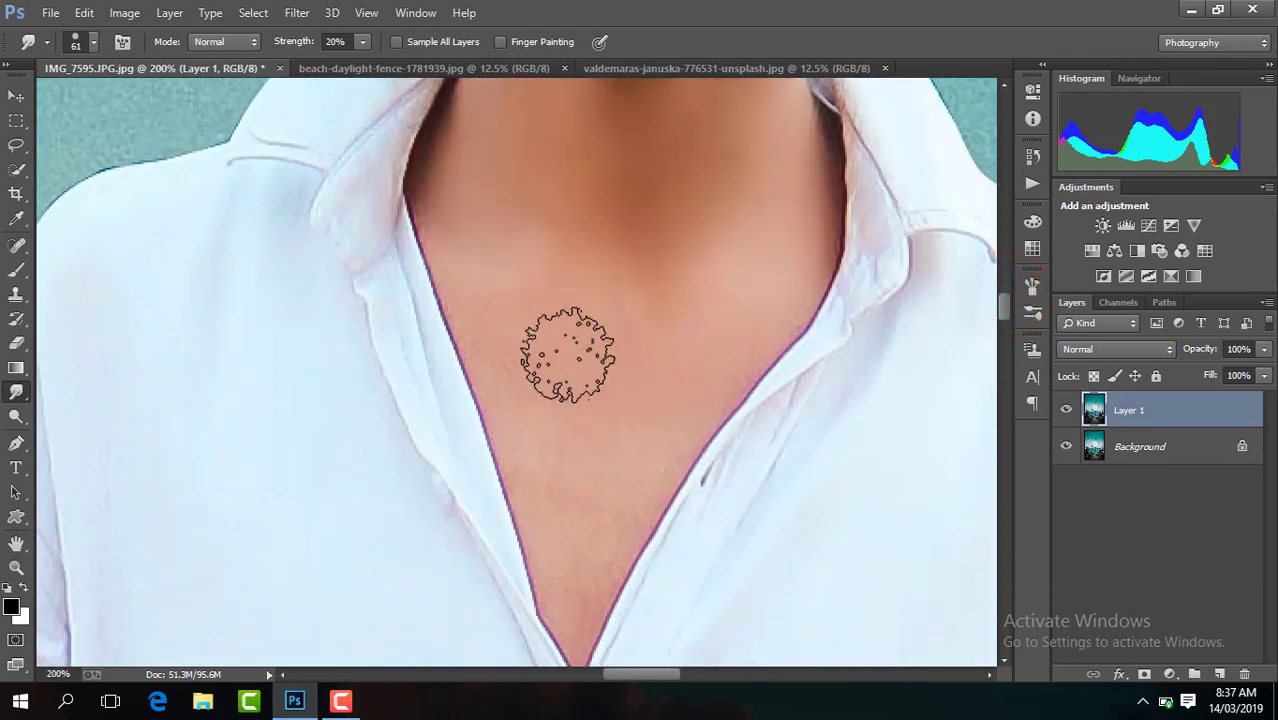
mouse_move(585, 432)
mouse_down()
mouse_move(599, 499)
mouse_move(624, 410)
mouse_up()
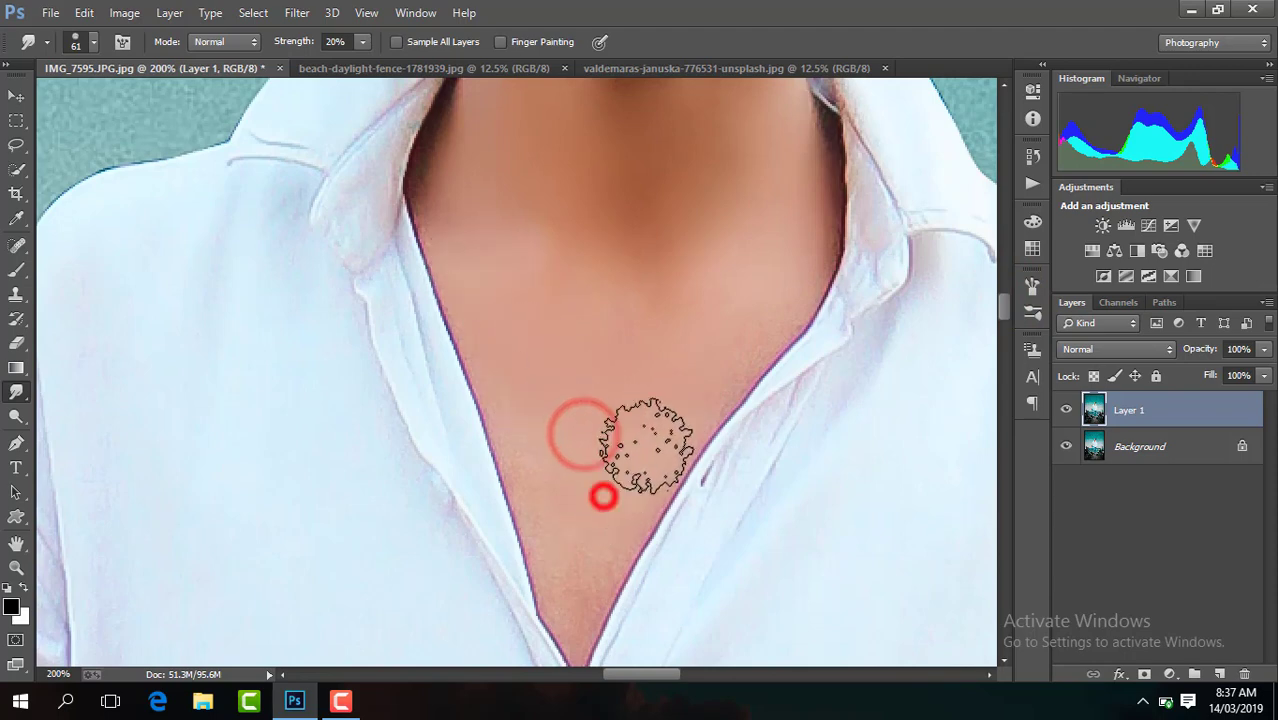
drag(599, 460, 573, 487)
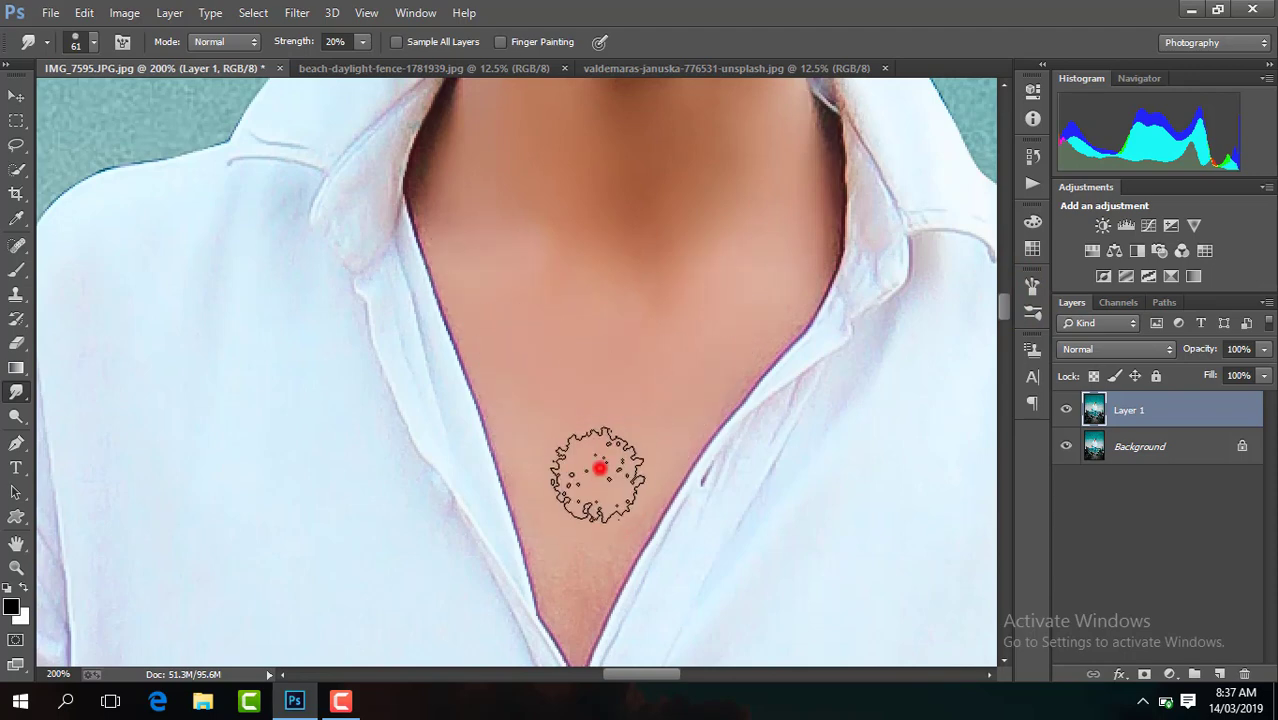
Soften the skin on both hands and the wrist, then zoom out to the whole photo
key(ctrl+minus)
key(ctrl+minus)
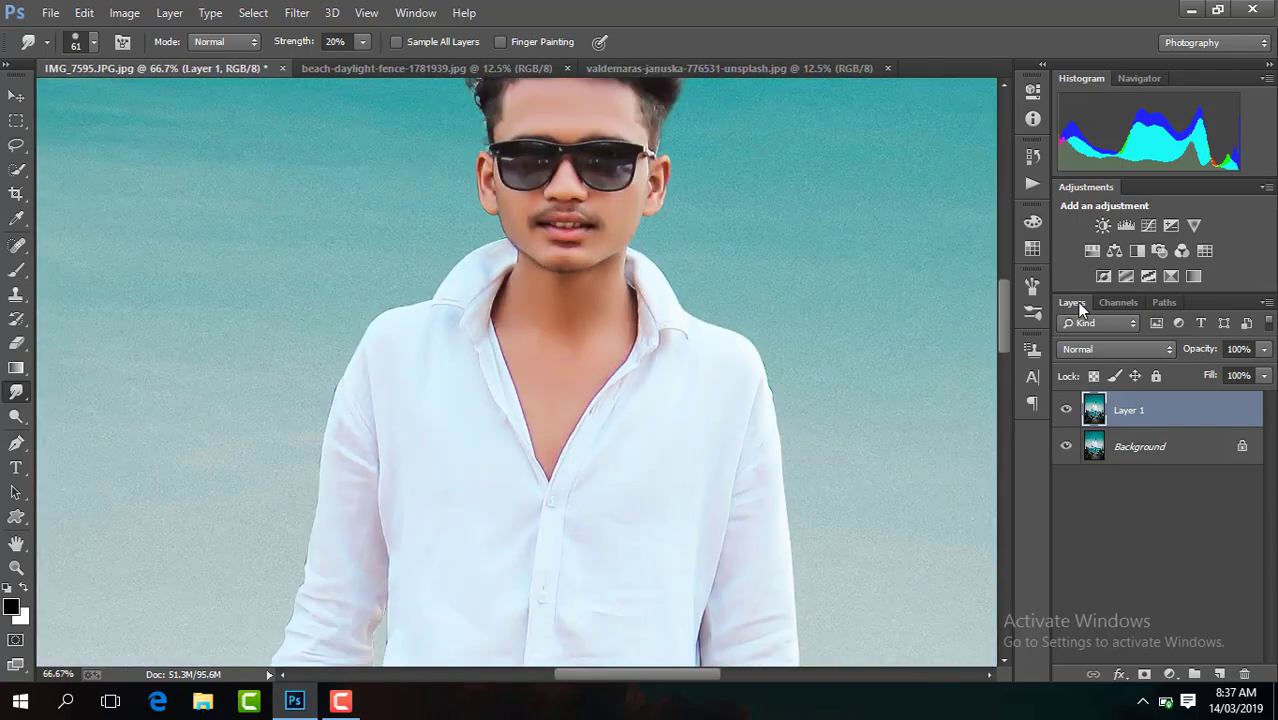
drag(1004, 294, 1002, 380)
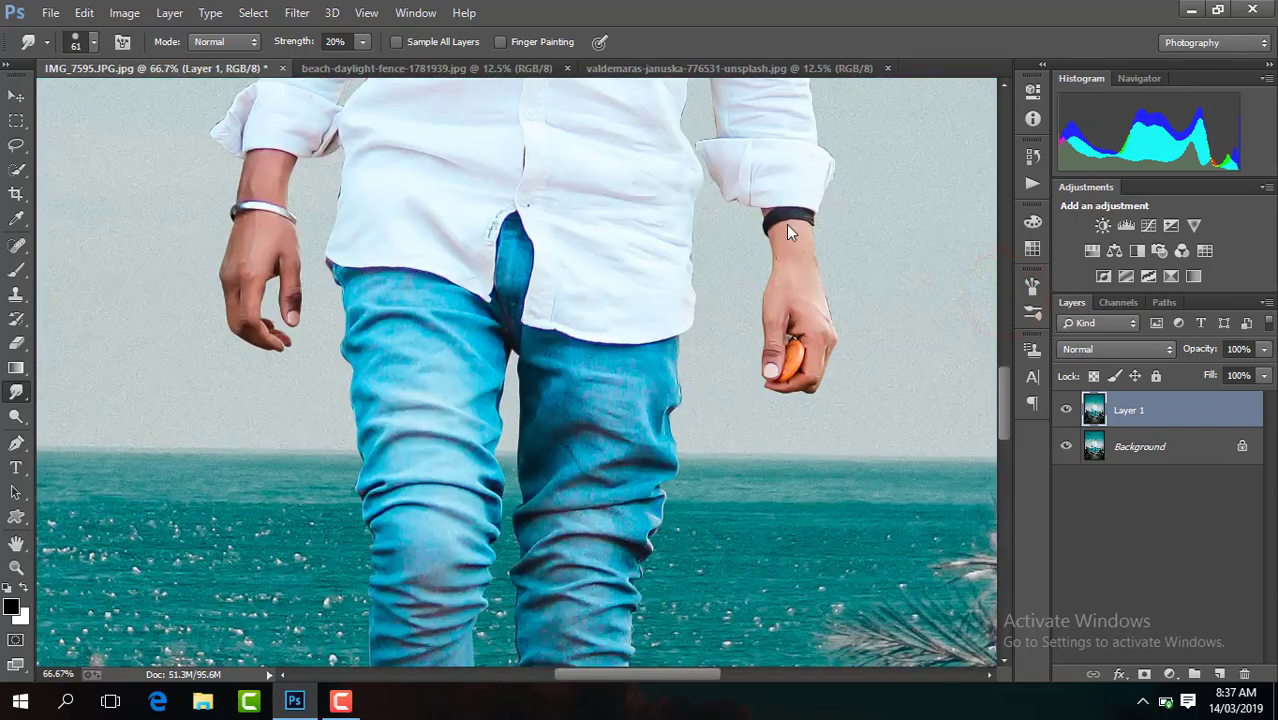
click(793, 292)
click(264, 260)
click(271, 180)
key(ctrl+minus)
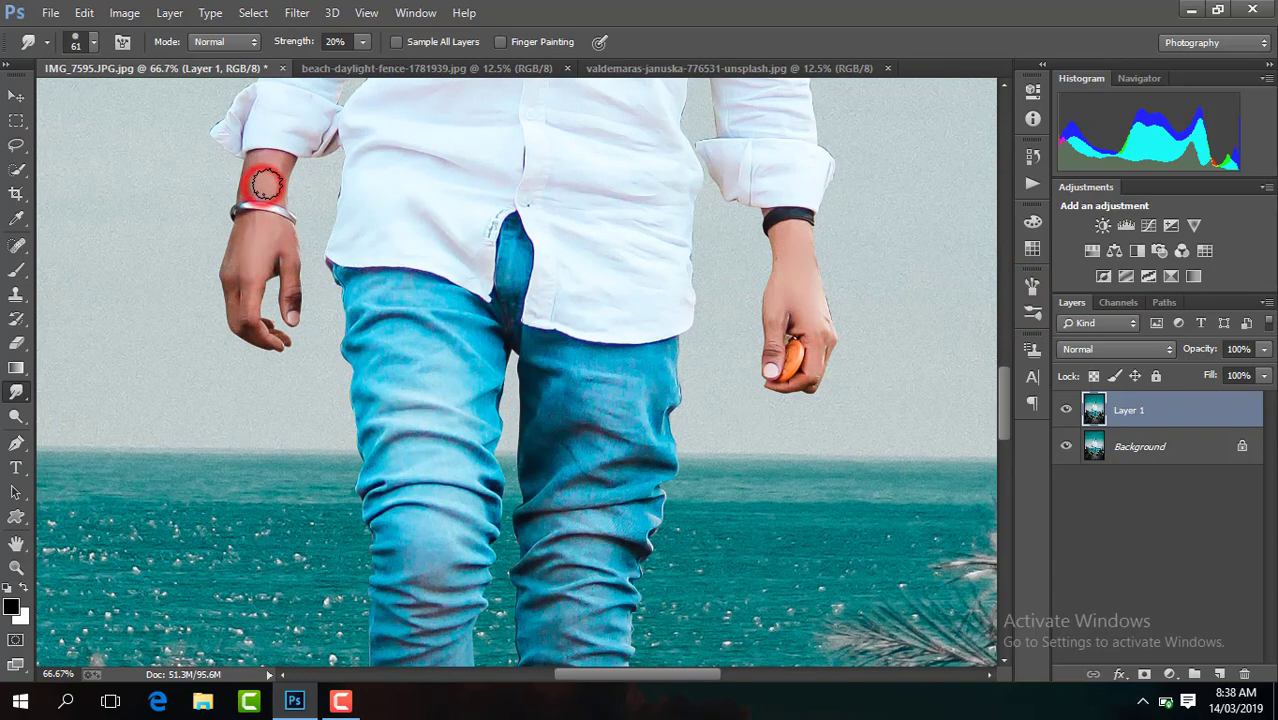
key(ctrl+minus)
key(ctrl+minus)
key(ctrl+minus)
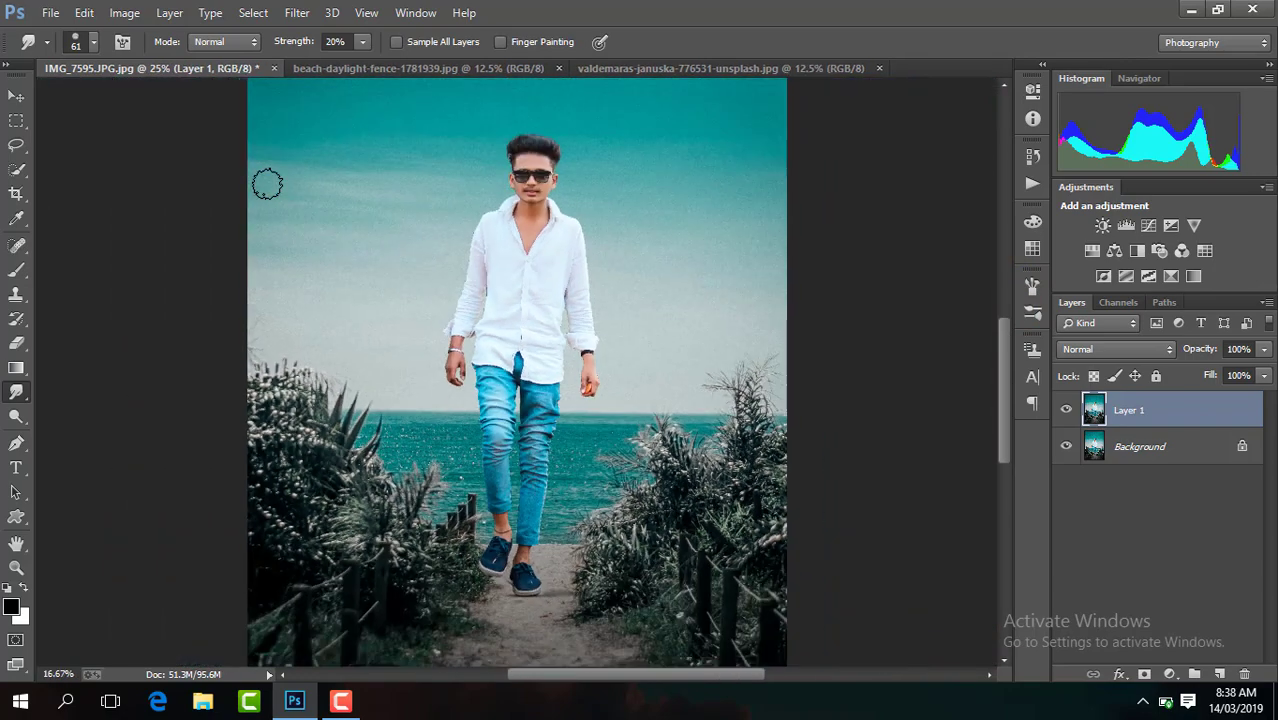
key(ctrl+minus)
Compare before and after, flatten the image, duplicate it as Layer 1, and zoom in on the face
click(1068, 410)
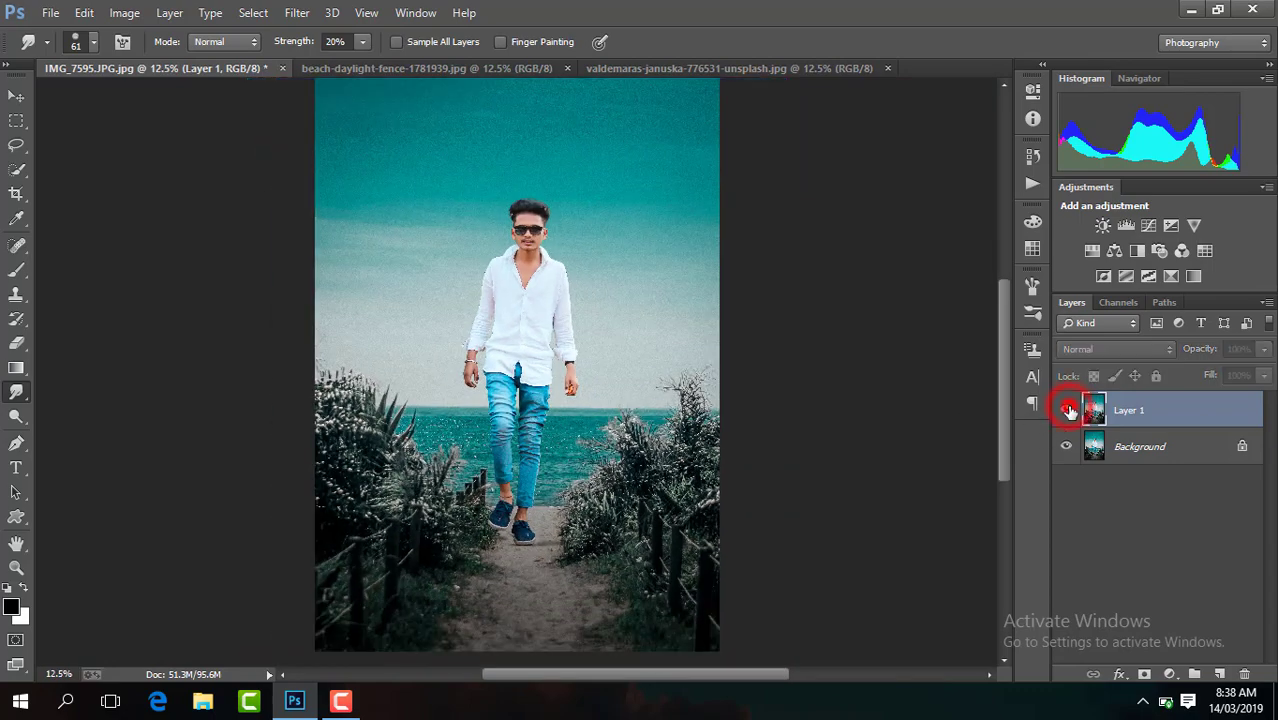
click(1068, 410)
right_click(1130, 416)
click(805, 566)
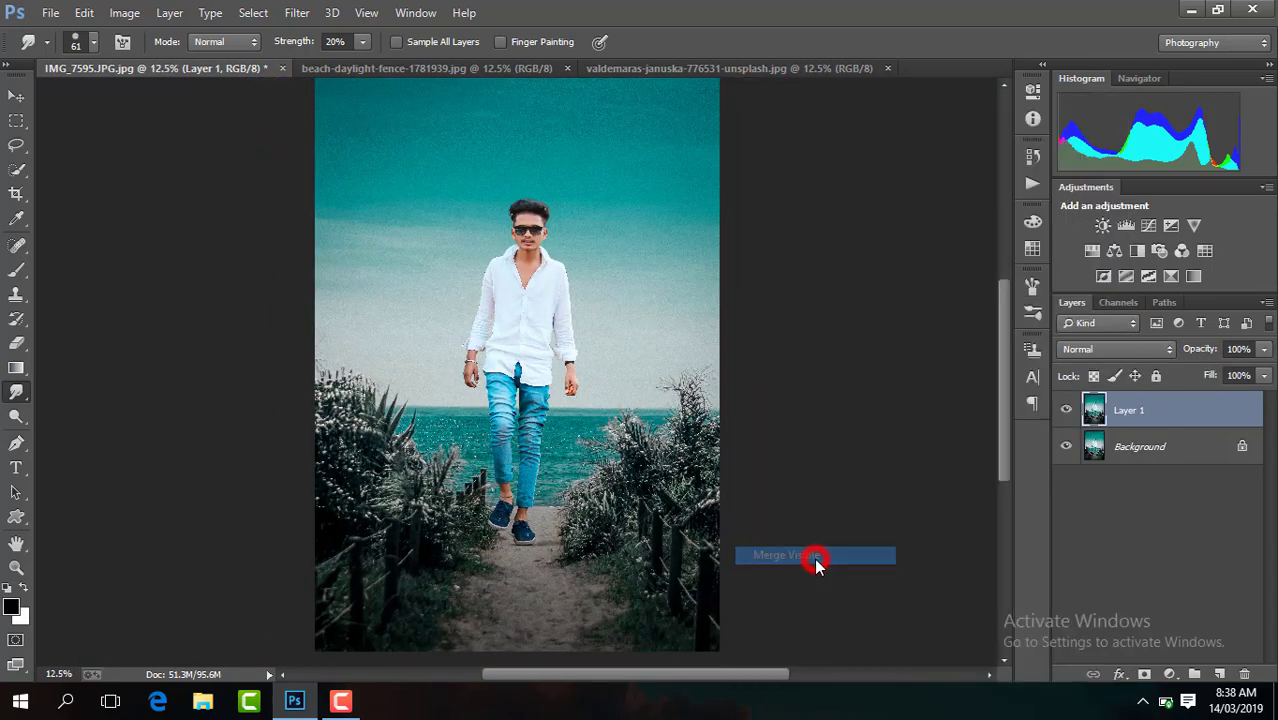
key(ctrl+j)
key(ctrl+plus)
key(ctrl+plus)
key(ctrl+plus)
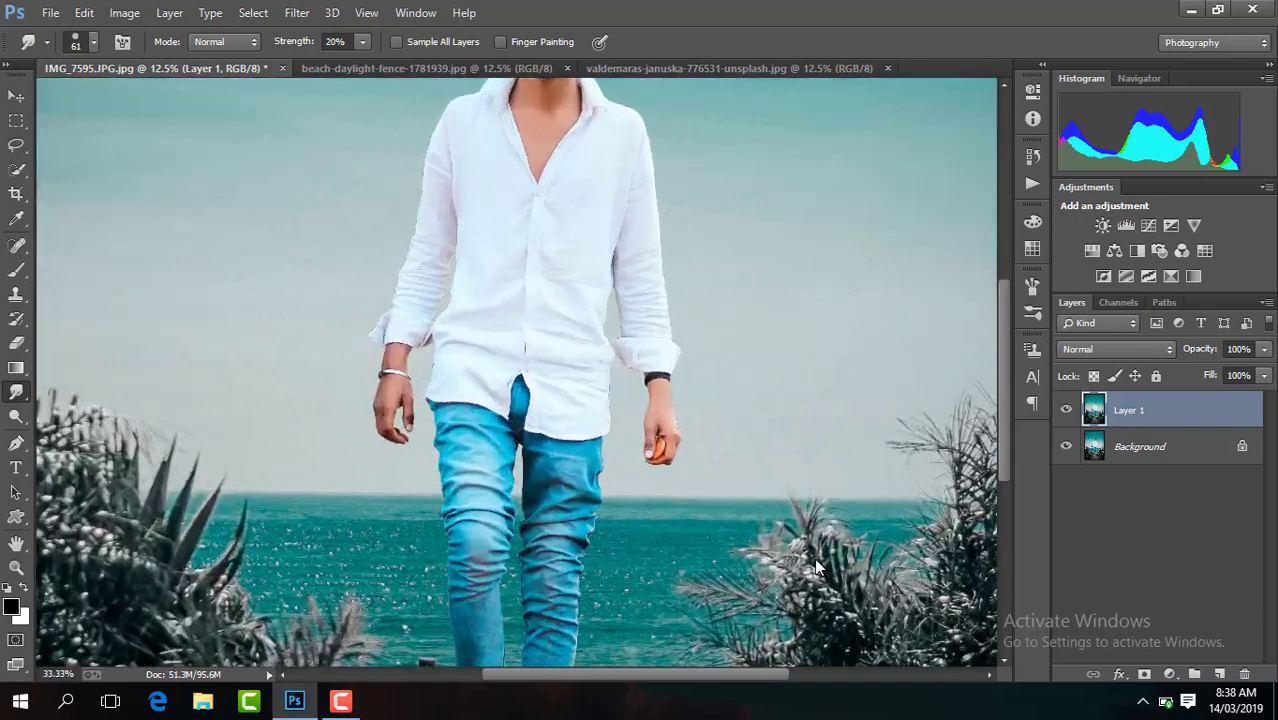
key(ctrl+plus)
key(ctrl+plus)
key(ctrl+plus)
drag(1002, 391, 991, 299)
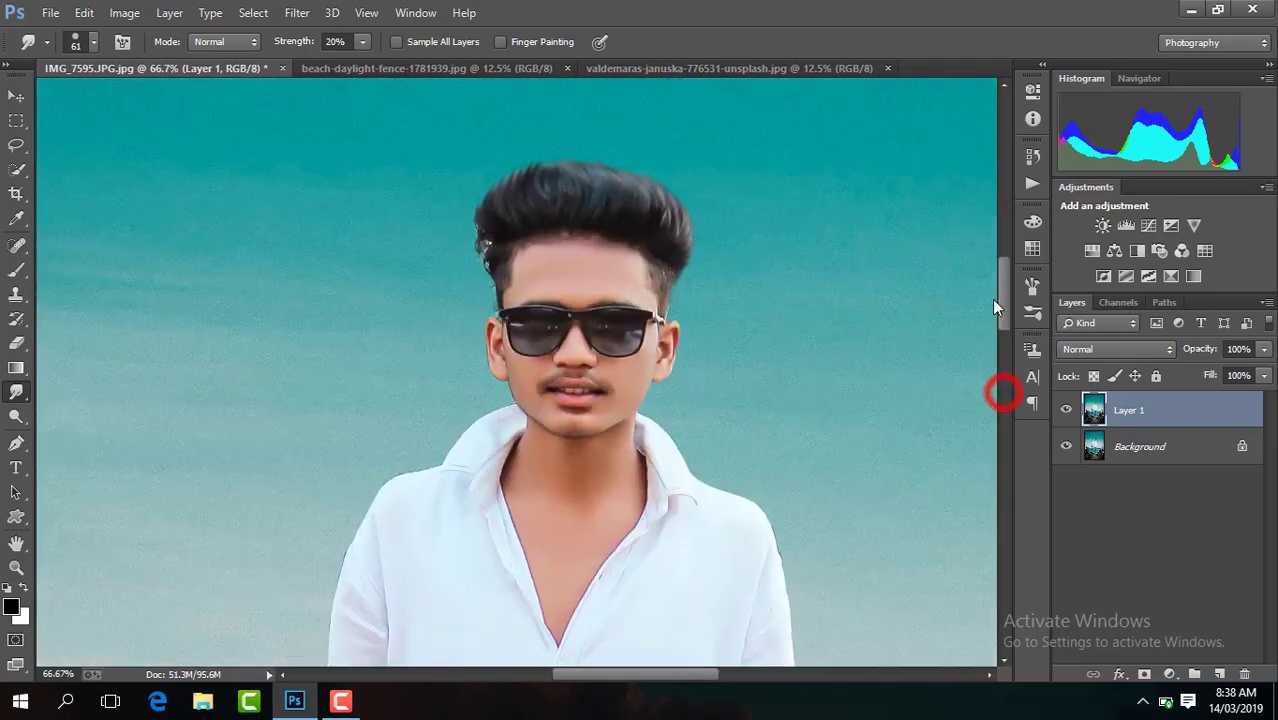
drag(610, 676, 642, 676)
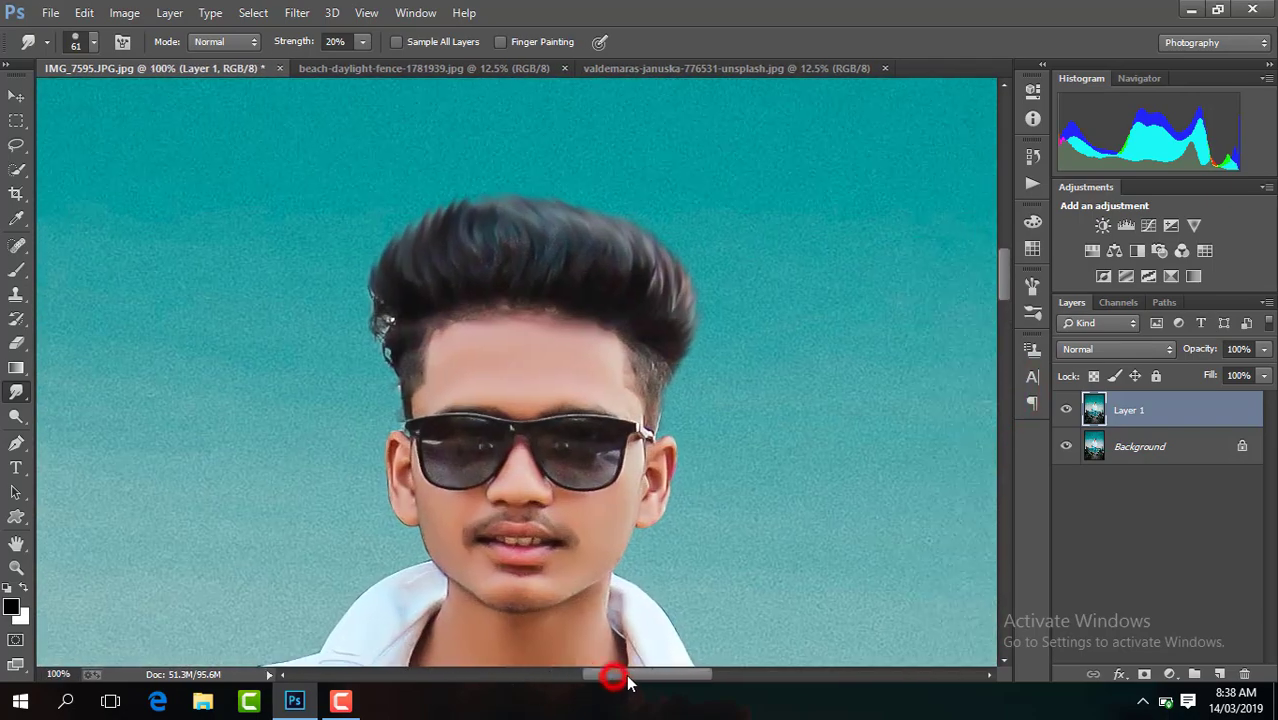
drag(1007, 279, 1007, 288)
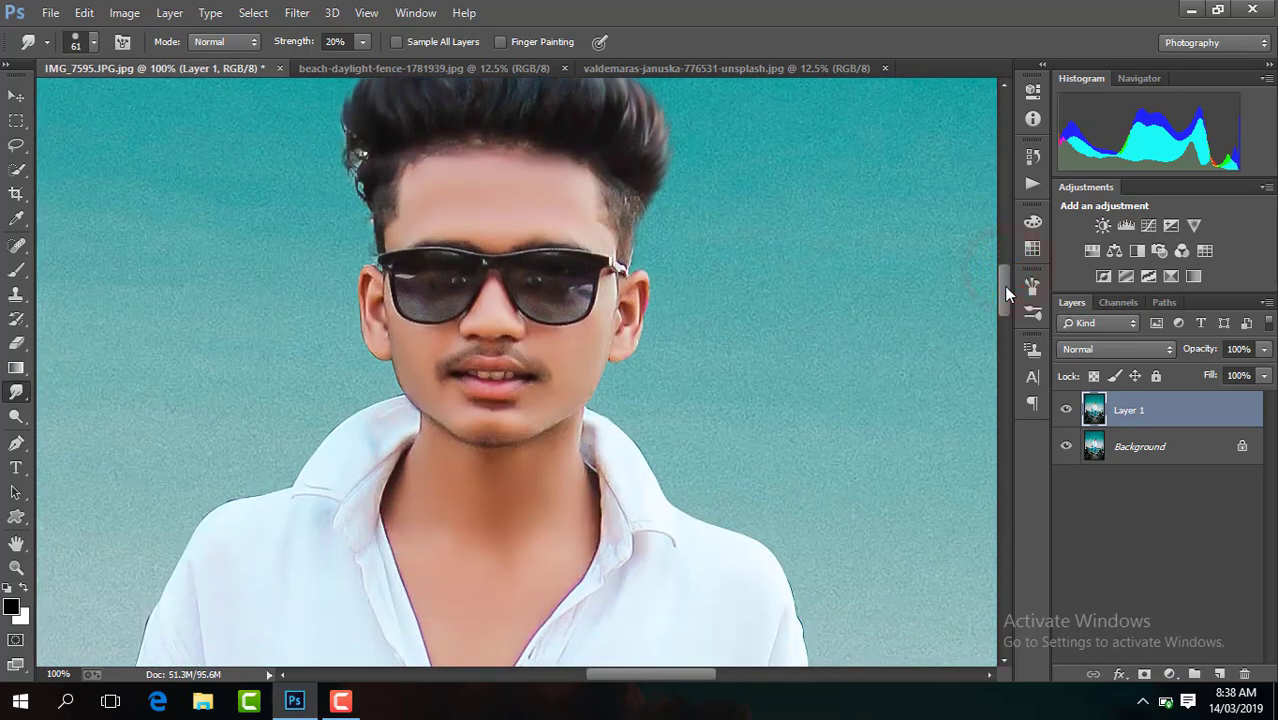
Invert Layer 1 and set its blend mode to Vivid Light
key(ctrl+i)
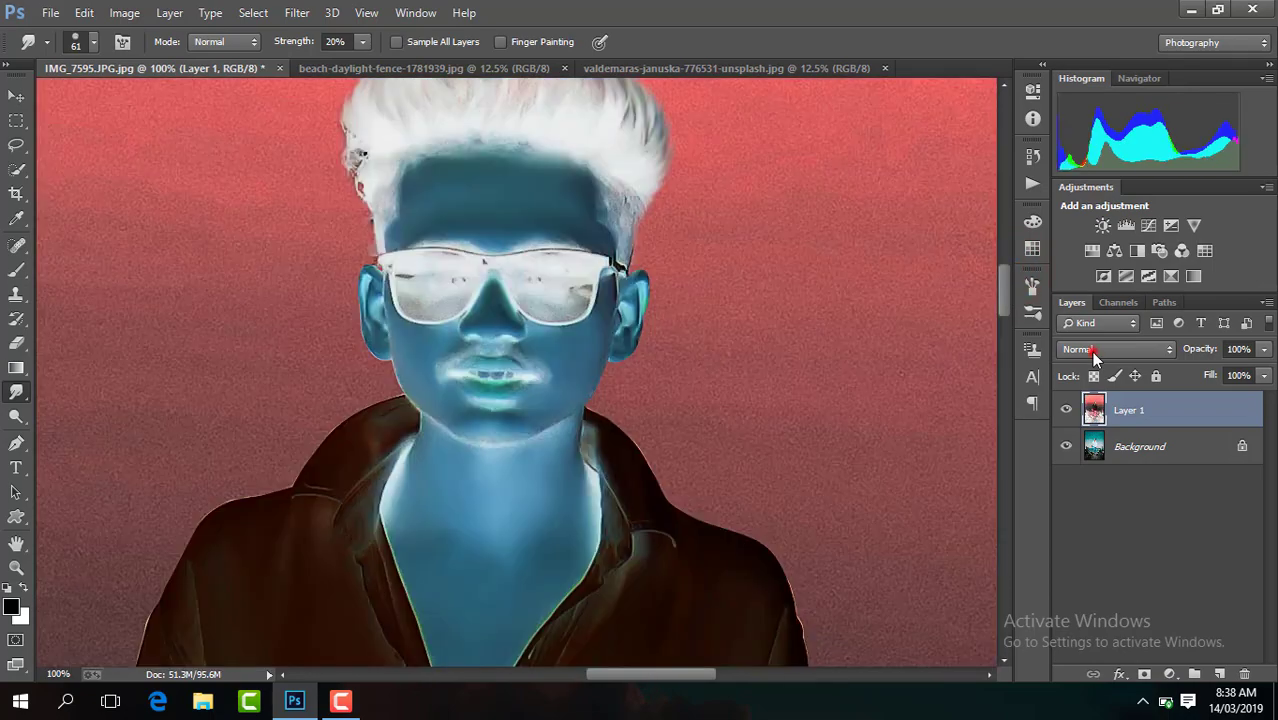
click(1088, 350)
click(1080, 279)
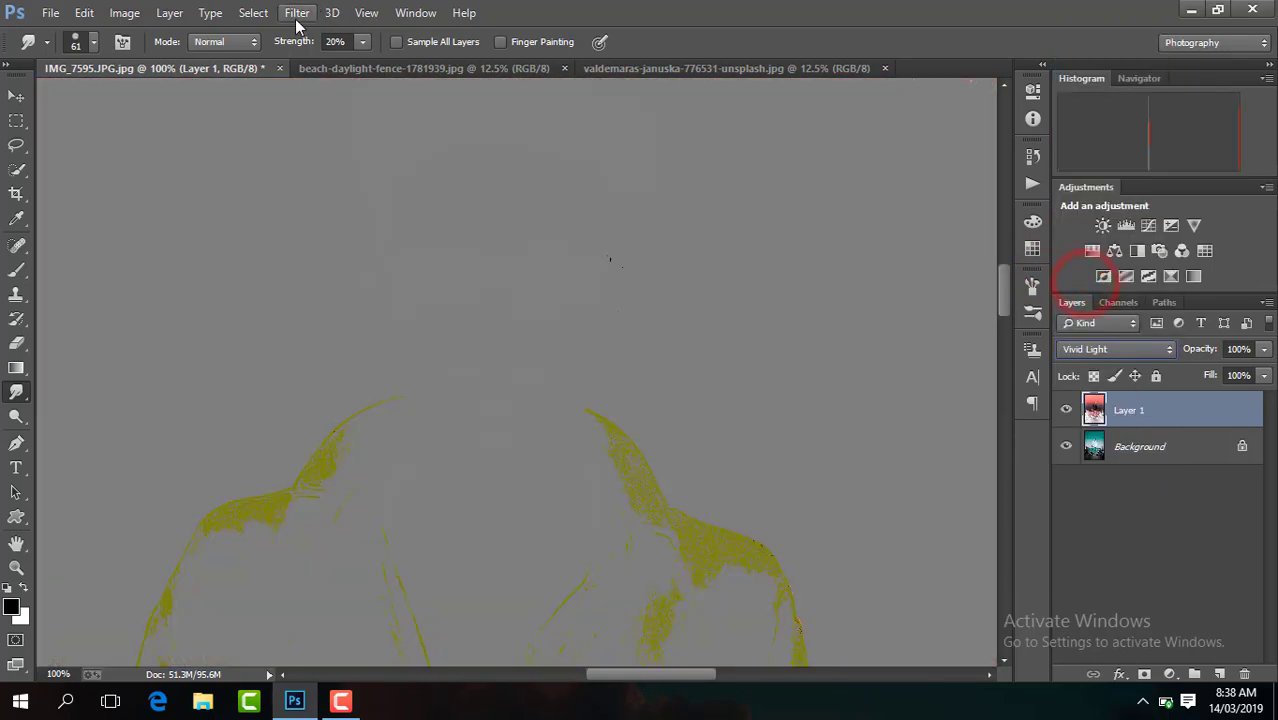
Apply a High Pass filter to Layer 1 with a 7.0 px radius
click(296, 13)
click(563, 450)
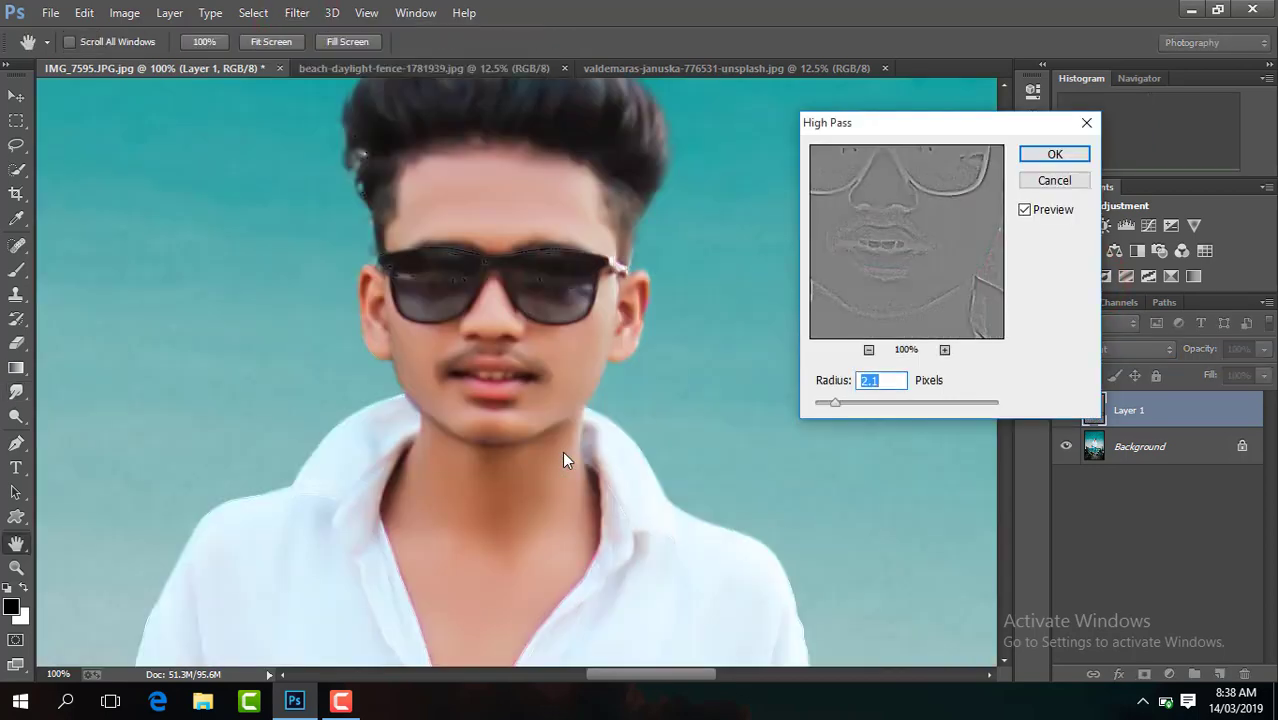
drag(843, 405, 882, 407)
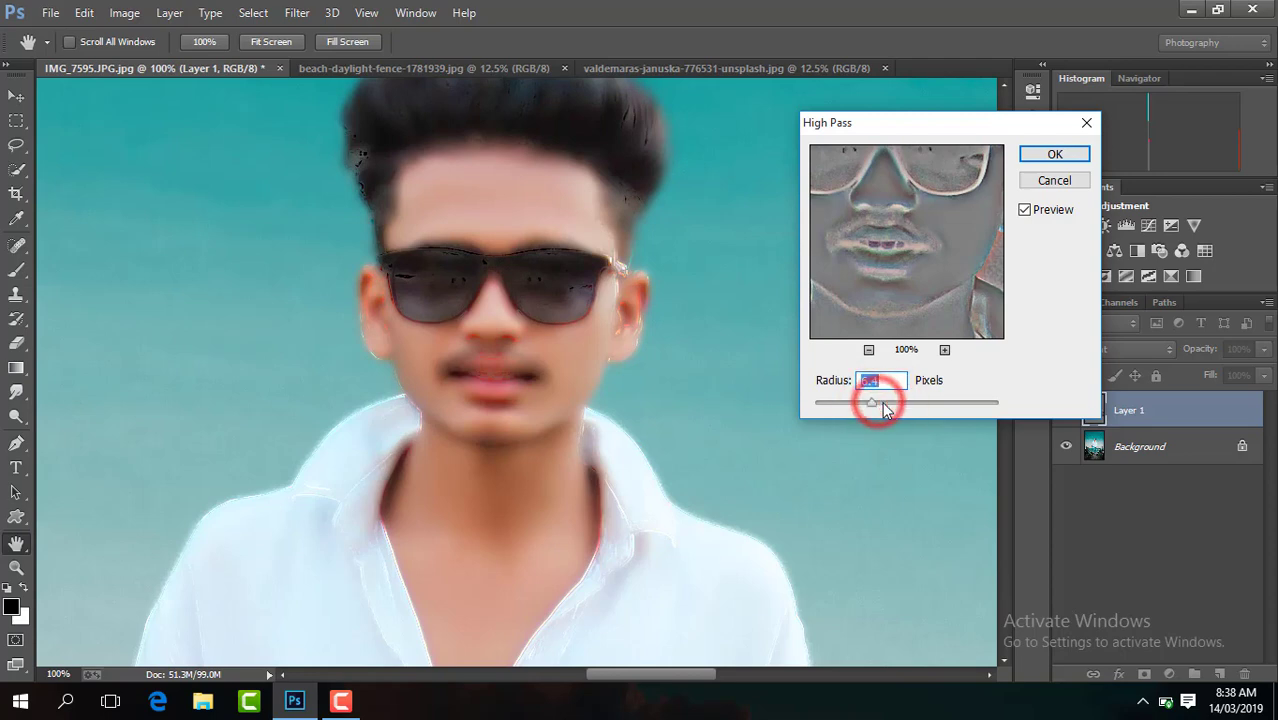
drag(884, 409, 891, 408)
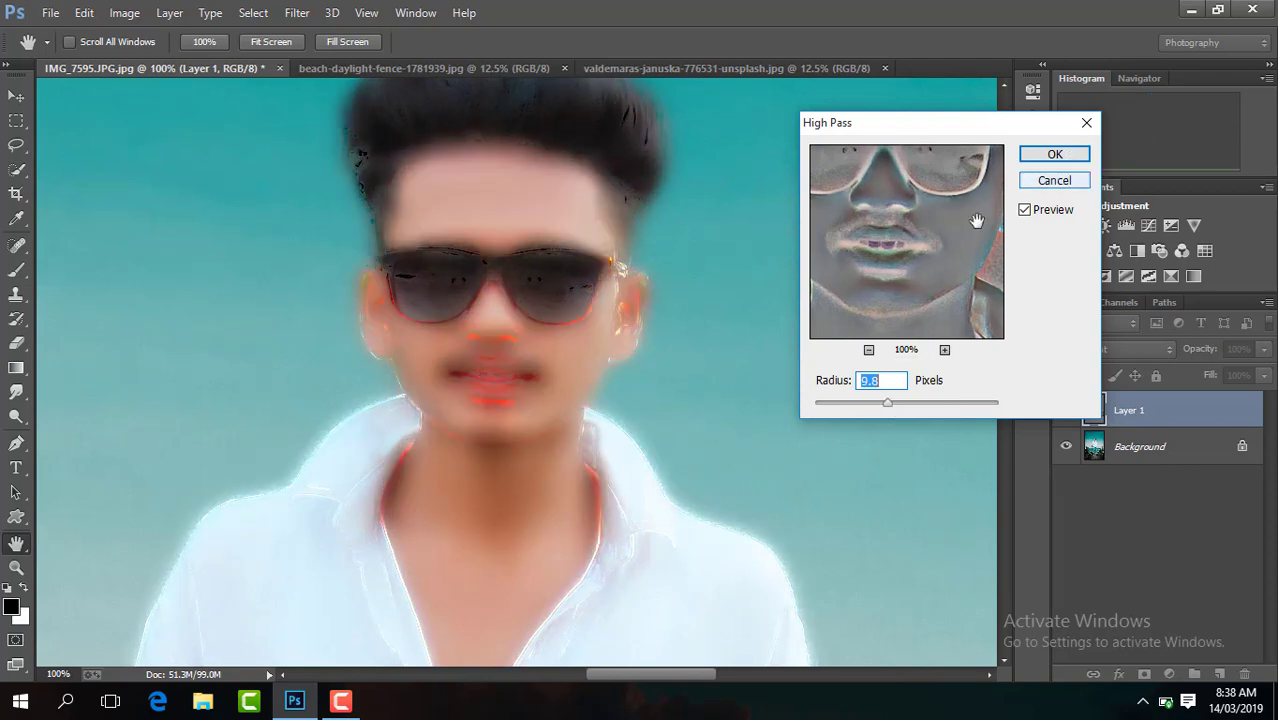
click(1045, 152)
click(297, 12)
mouse_move(306, 237)
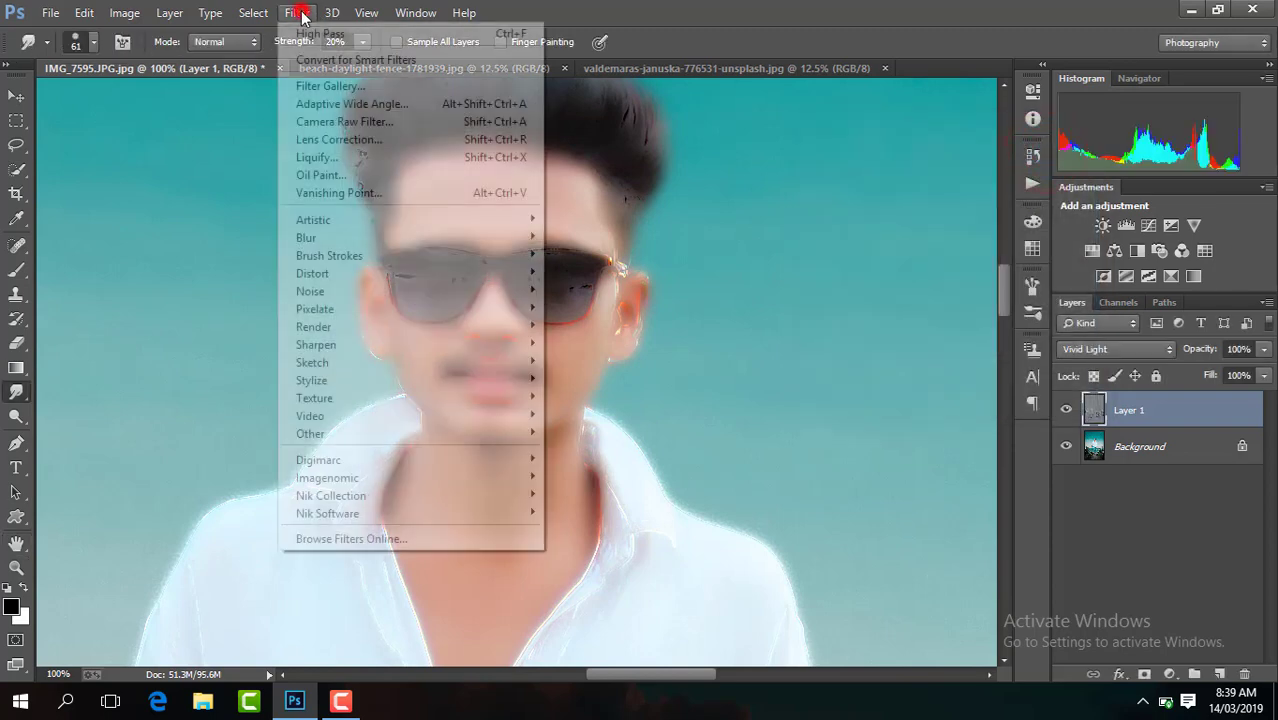
Run Gaussian Blur on Layer 1, lowering the radius to 4.0 pixels
click(636, 370)
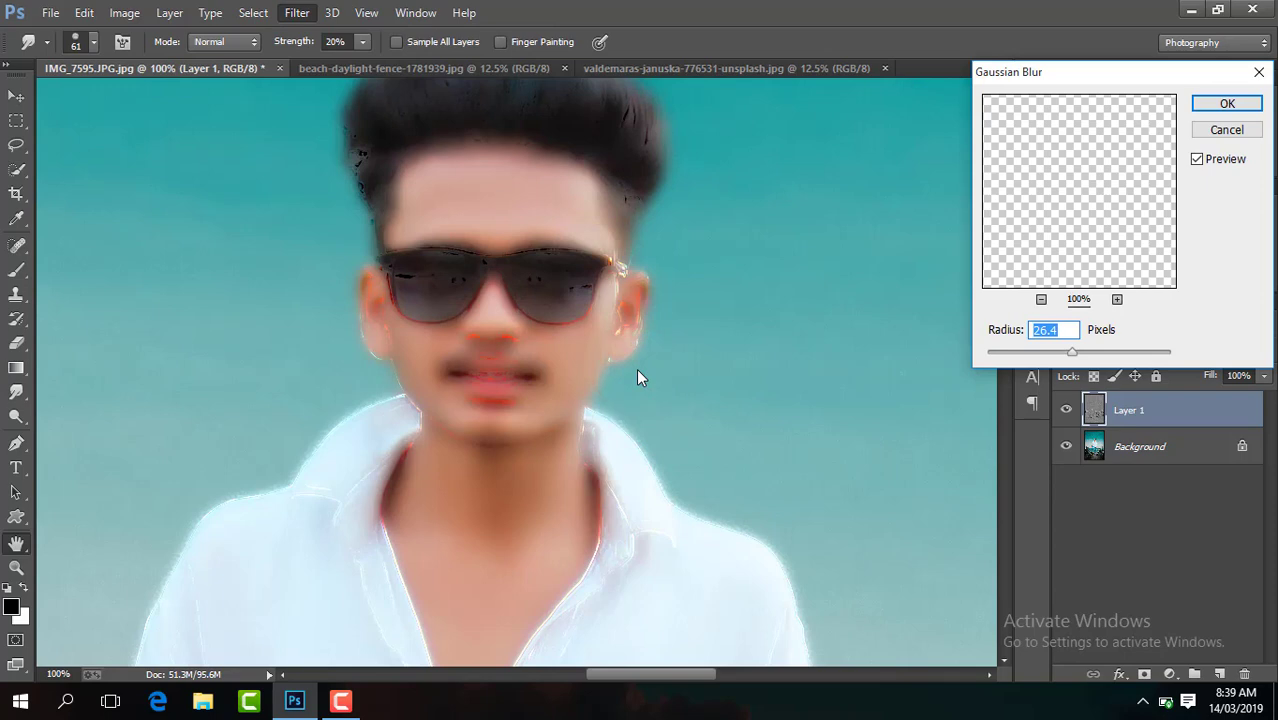
drag(1058, 355, 1051, 357)
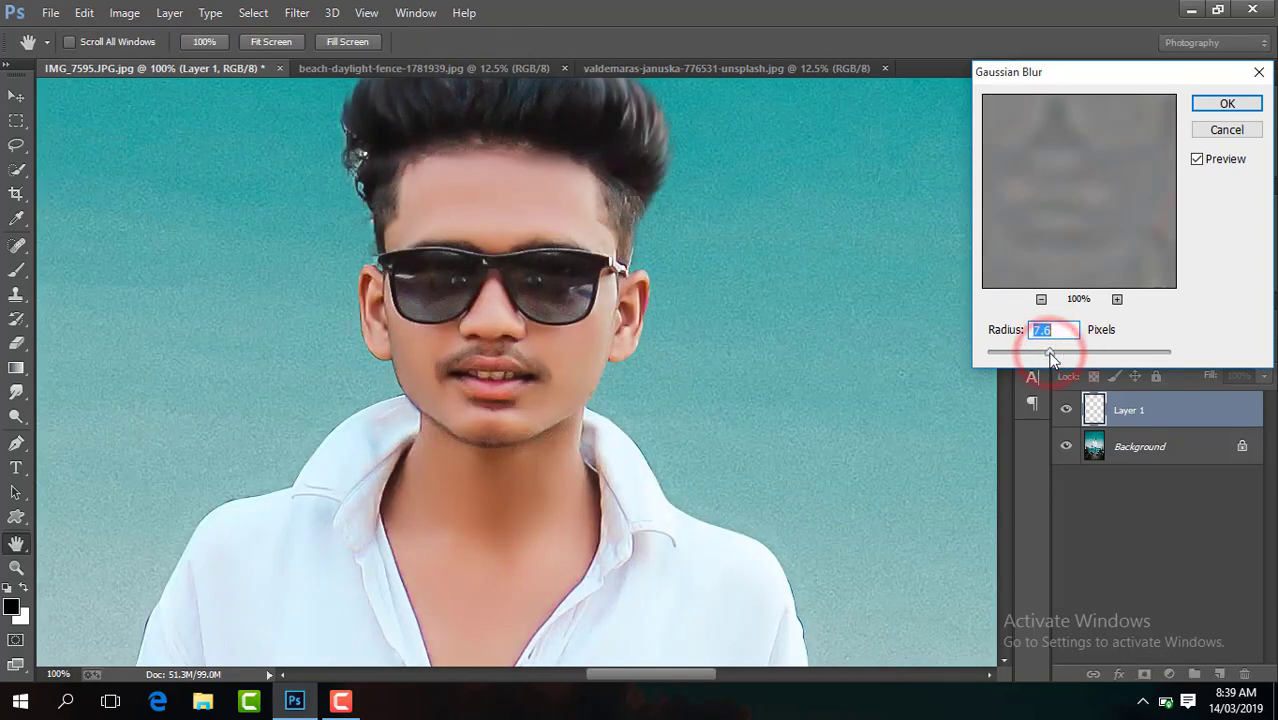
drag(1051, 357, 1036, 358)
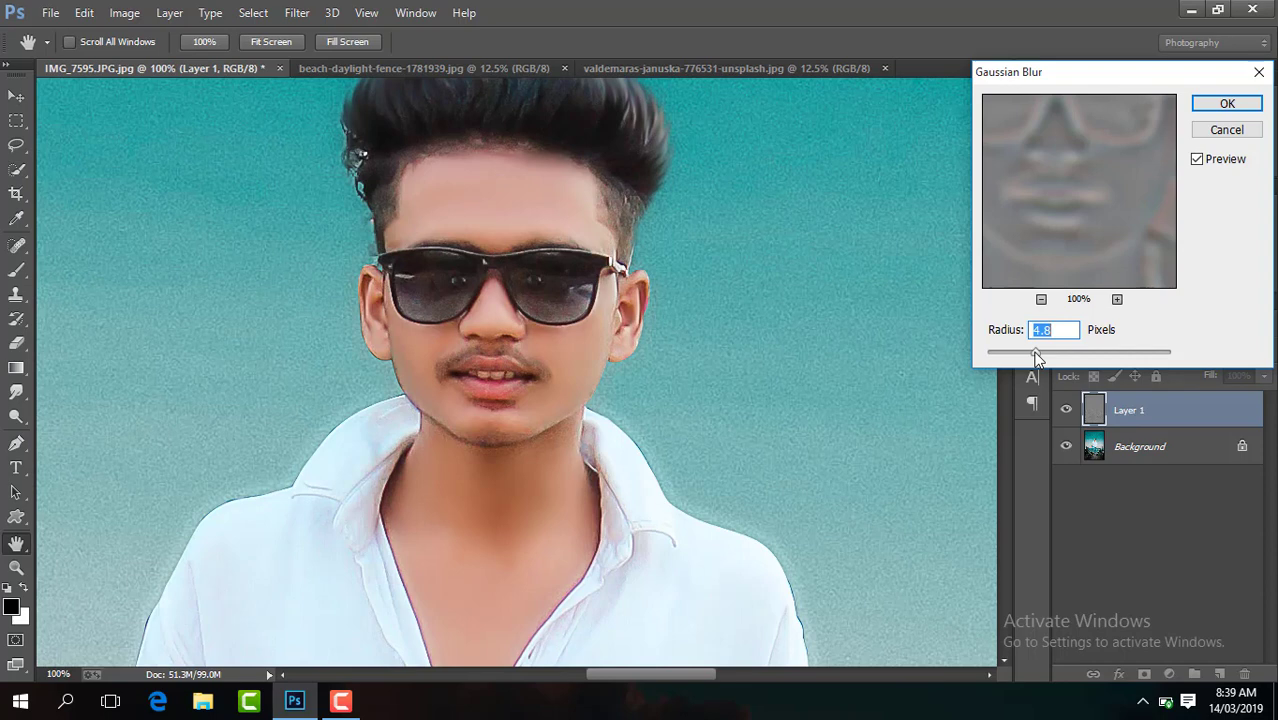
drag(1033, 356, 1029, 356)
click(1224, 104)
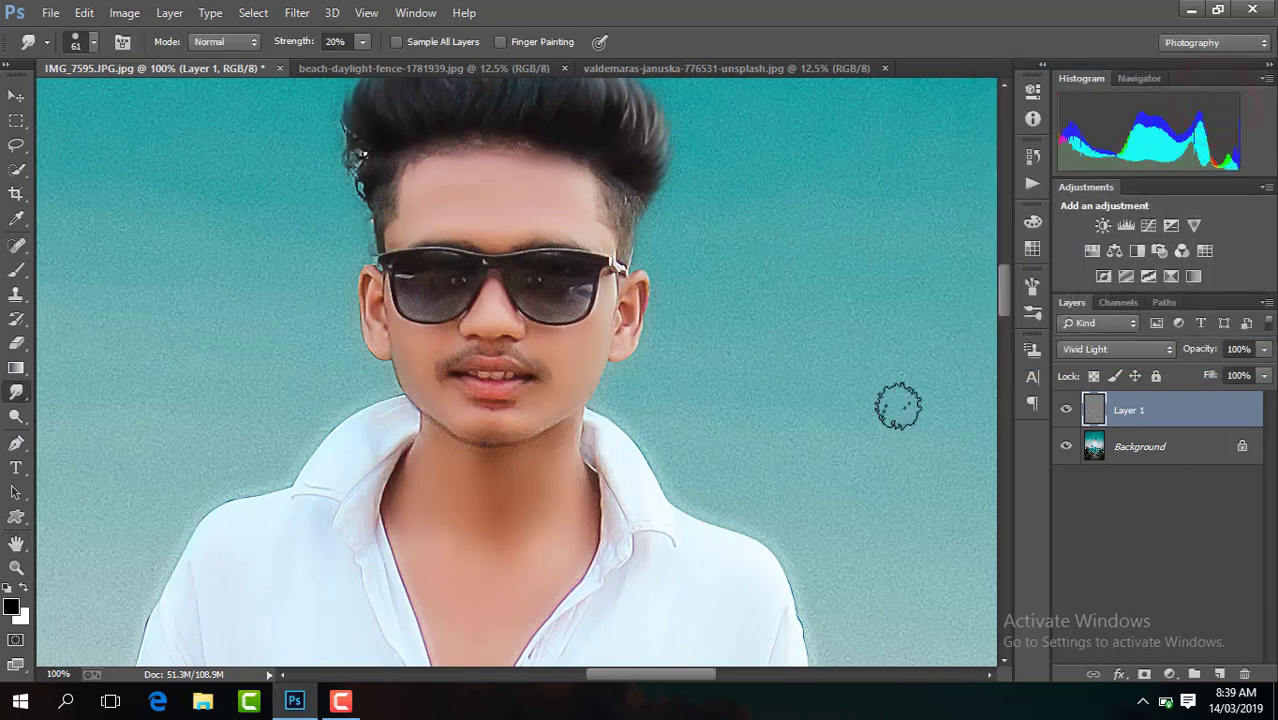
Add an inverted black mask to Layer 1 and set up a white 68 px brush
click(1145, 675)
key(x)
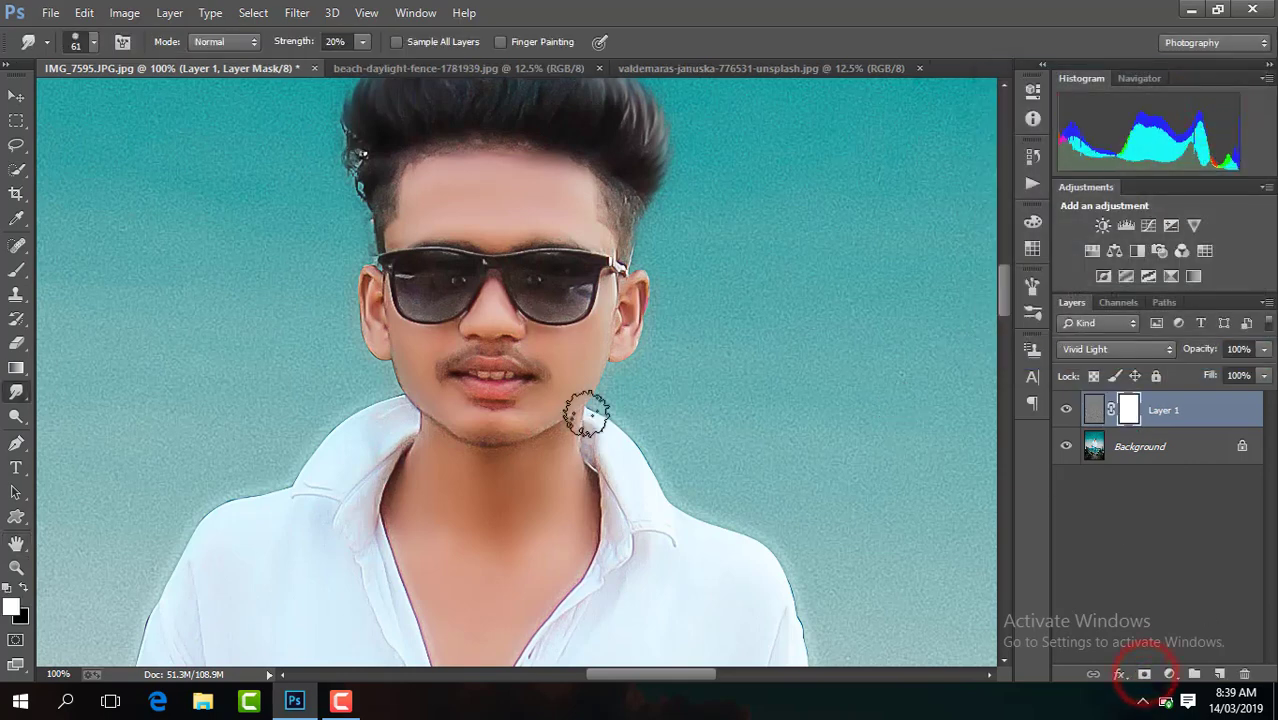
click(18, 270)
click(1130, 408)
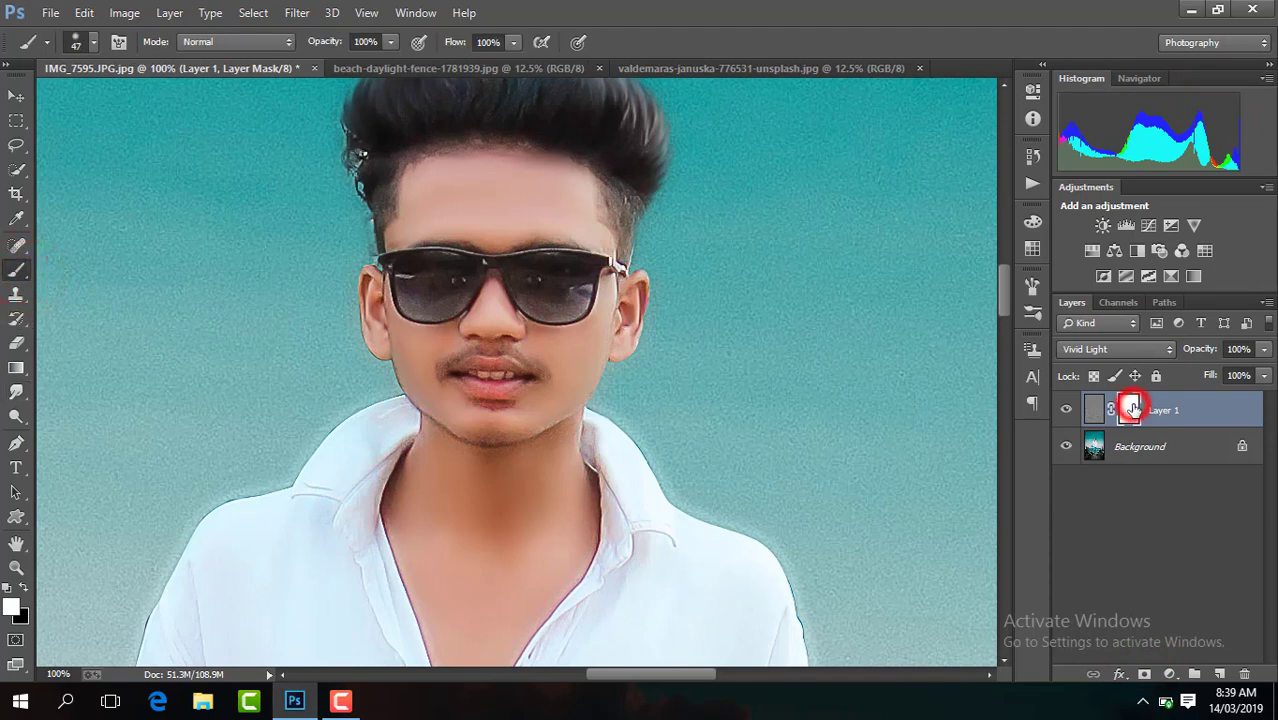
key(ctrl+i)
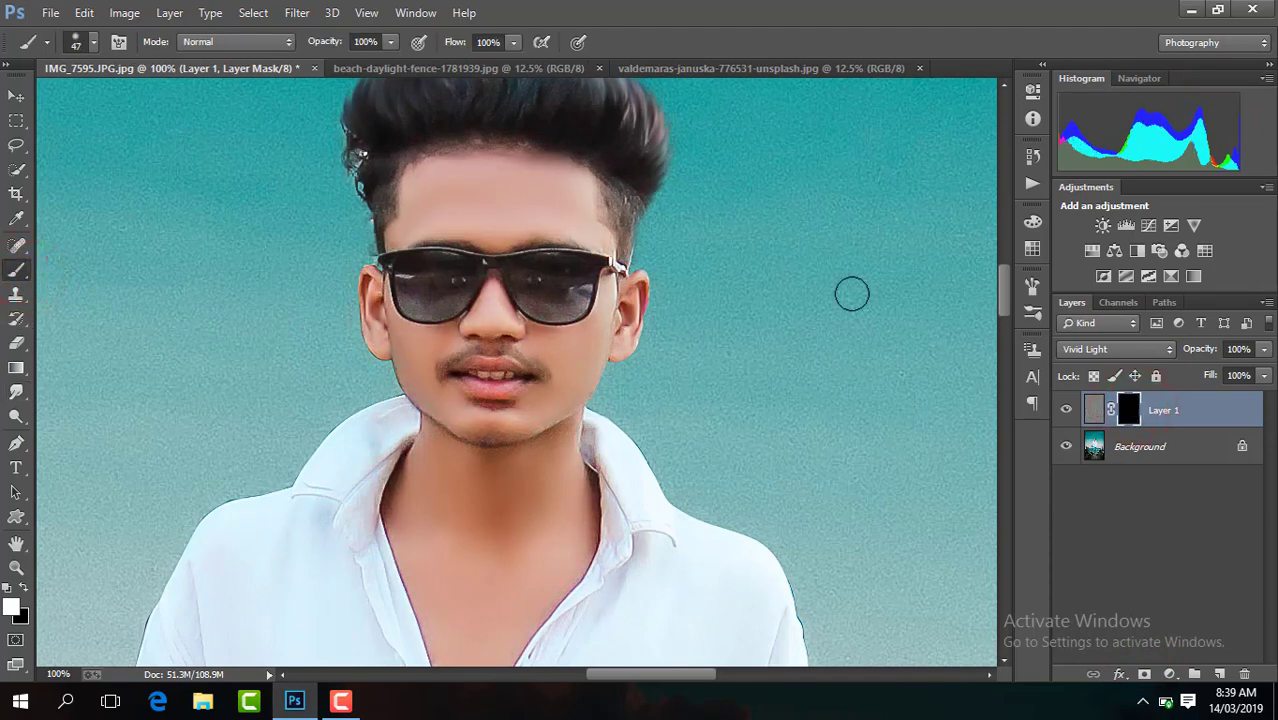
click(93, 42)
drag(128, 95, 140, 95)
click(535, 305)
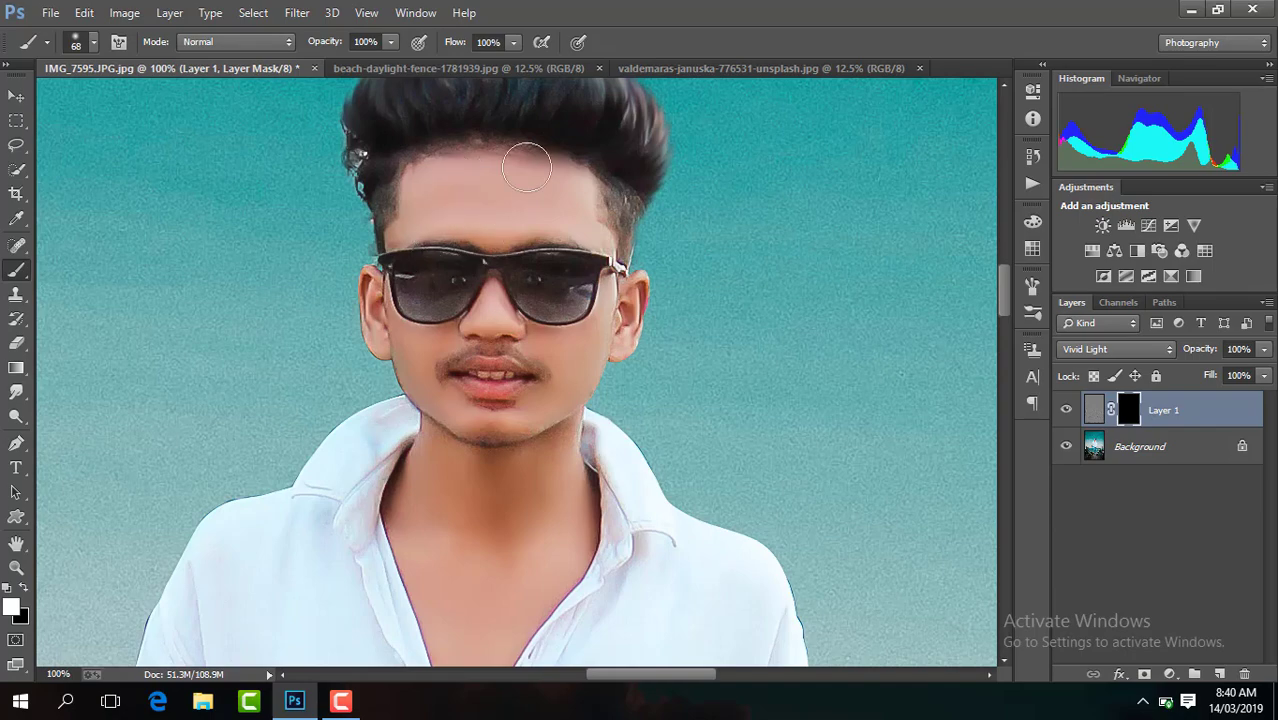
Paint the smoothing back onto the neck and left hand through the mask
drag(1005, 308, 1004, 325)
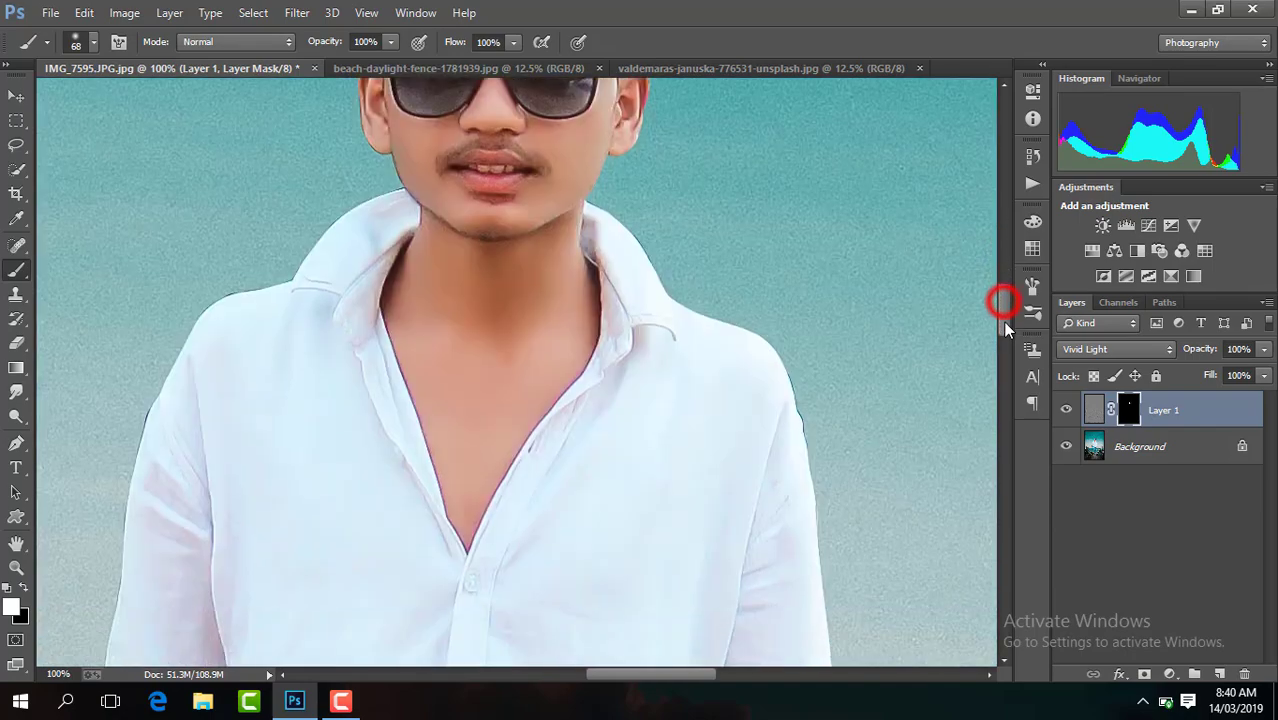
click(486, 287)
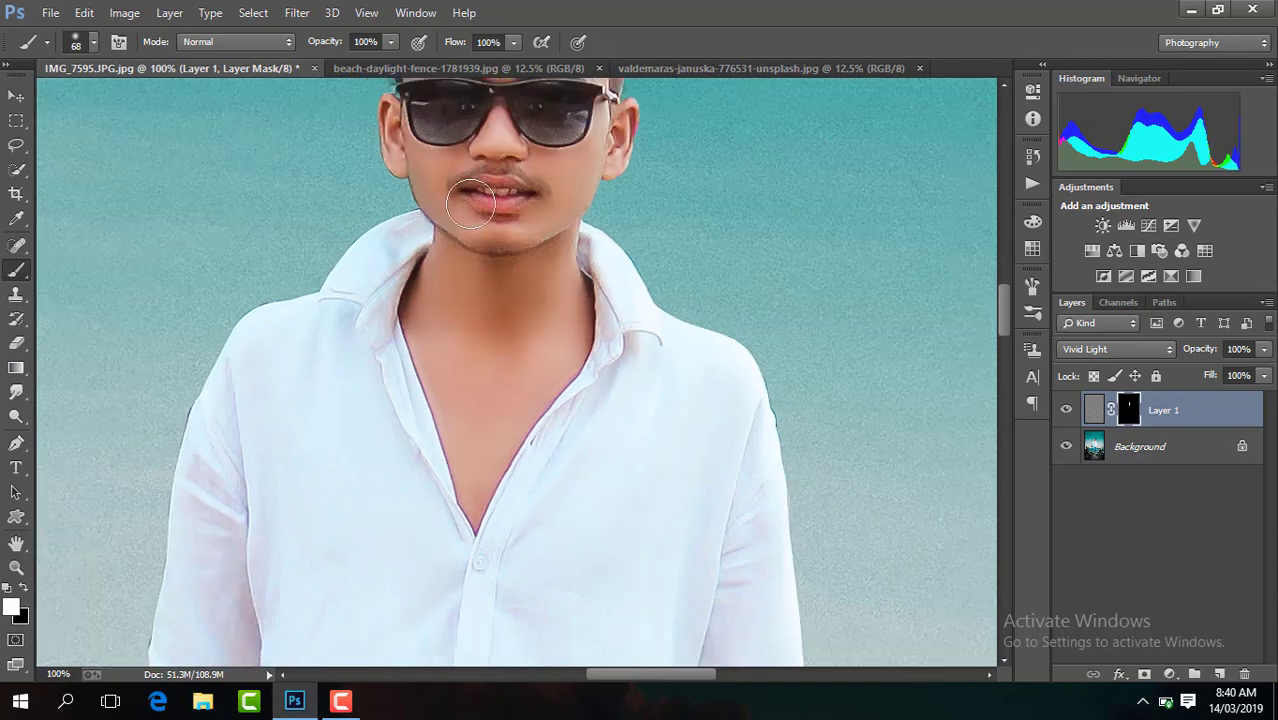
key(ctrl+minus)
key(ctrl+minus)
key(ctrl+minus)
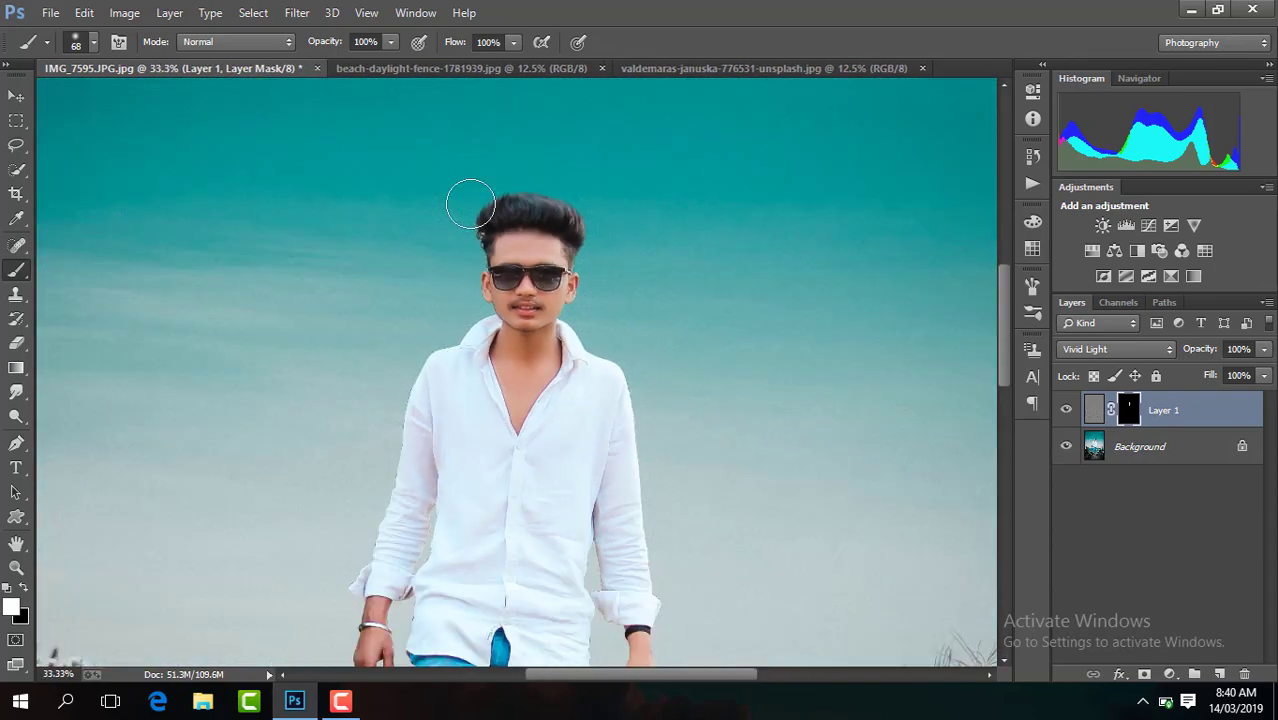
drag(1004, 338, 1003, 416)
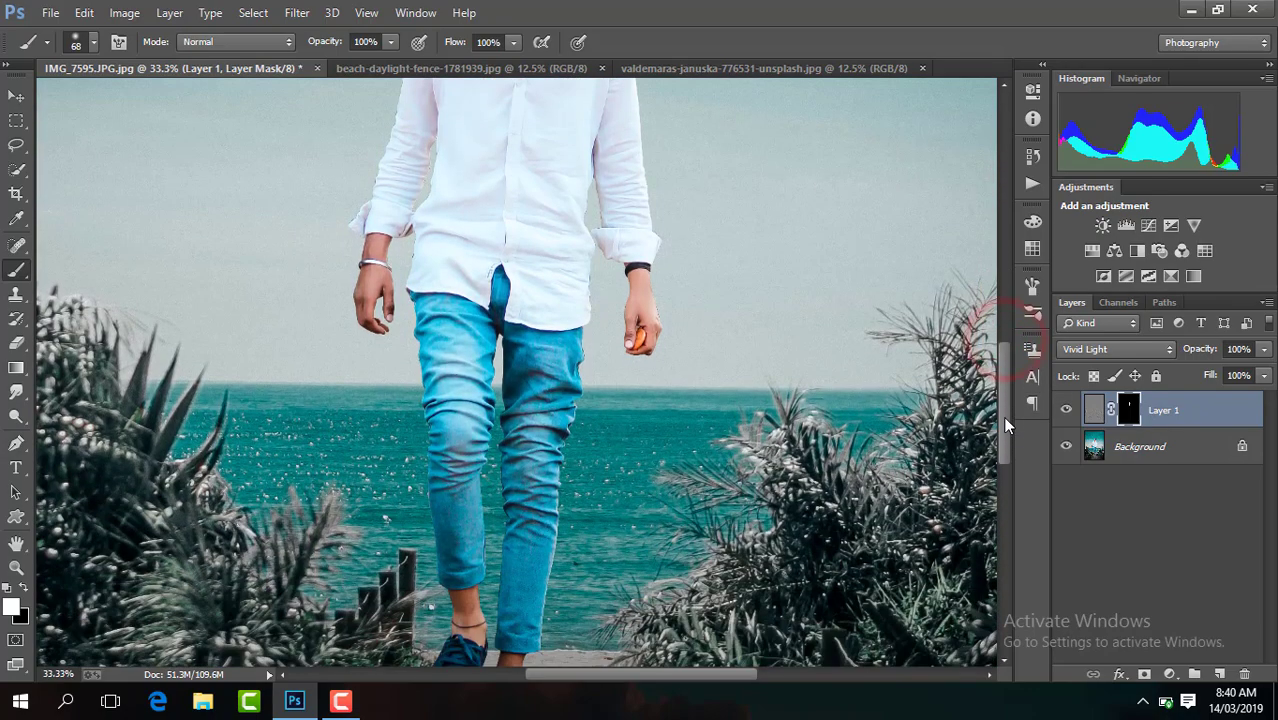
key(ctrl+plus)
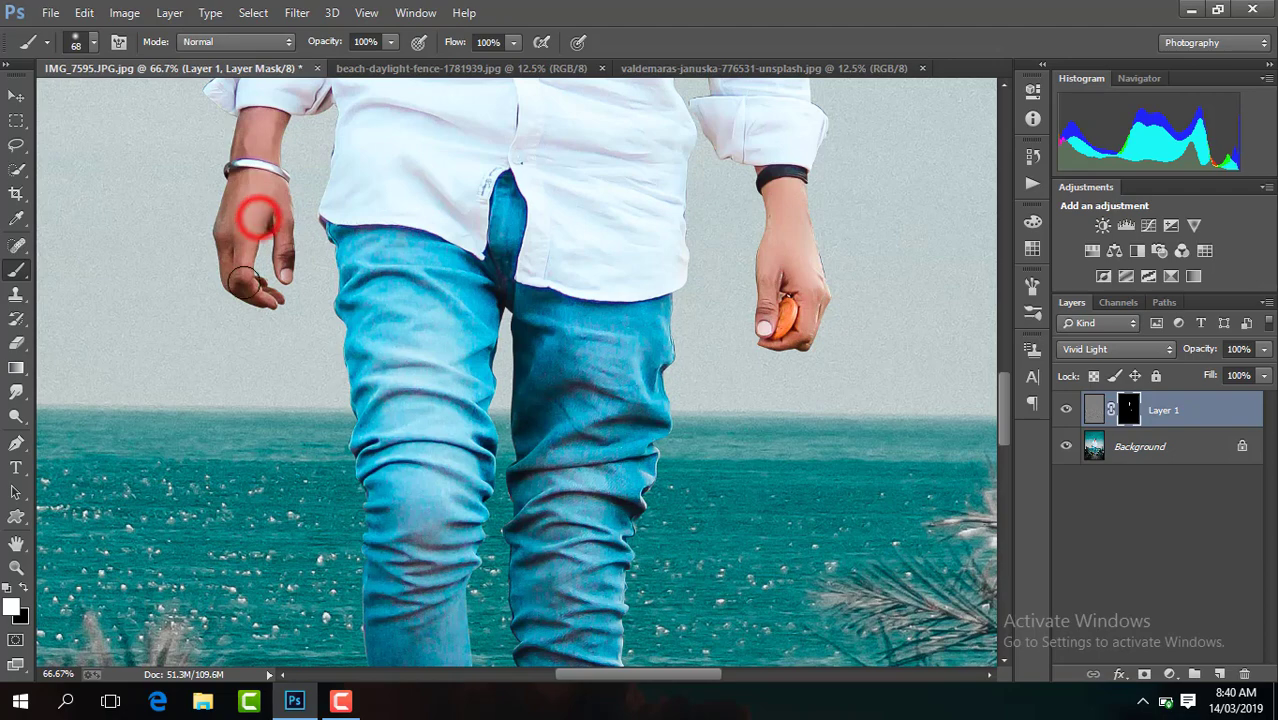
drag(257, 217, 257, 188)
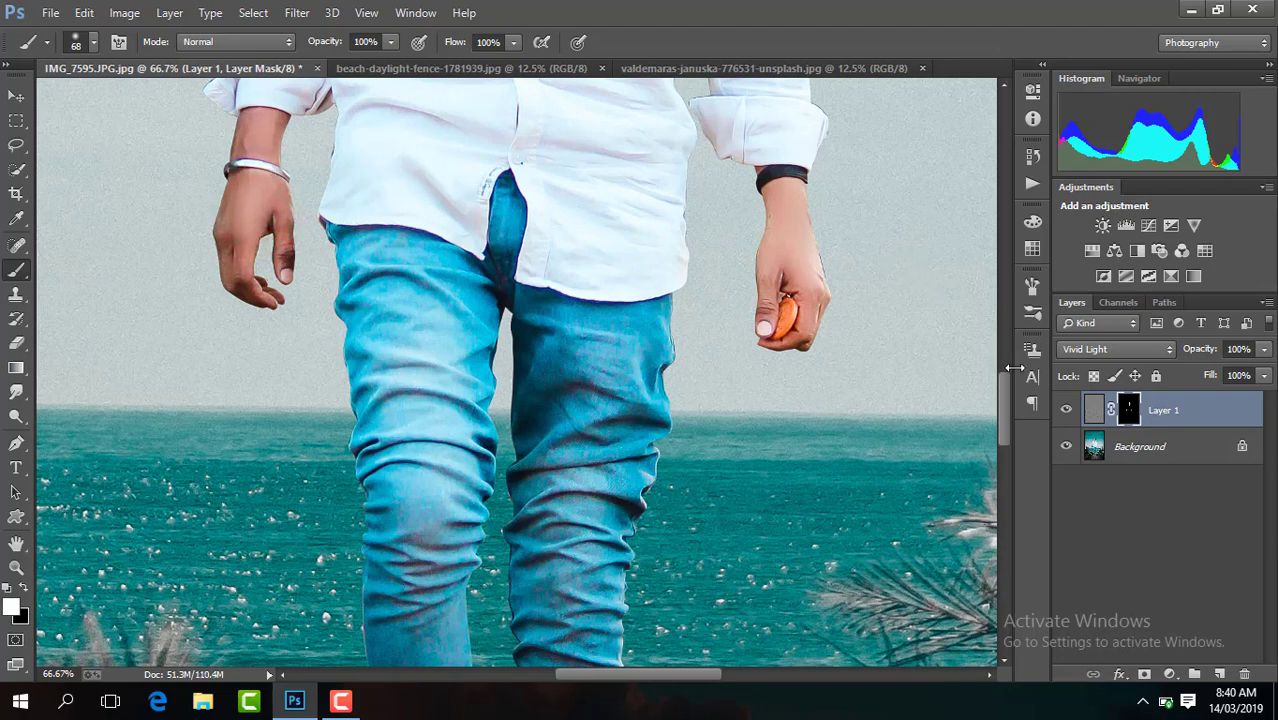
Paint the mask in over the man's bare left ankle and check the result
drag(1007, 405, 1005, 470)
drag(520, 415, 528, 445)
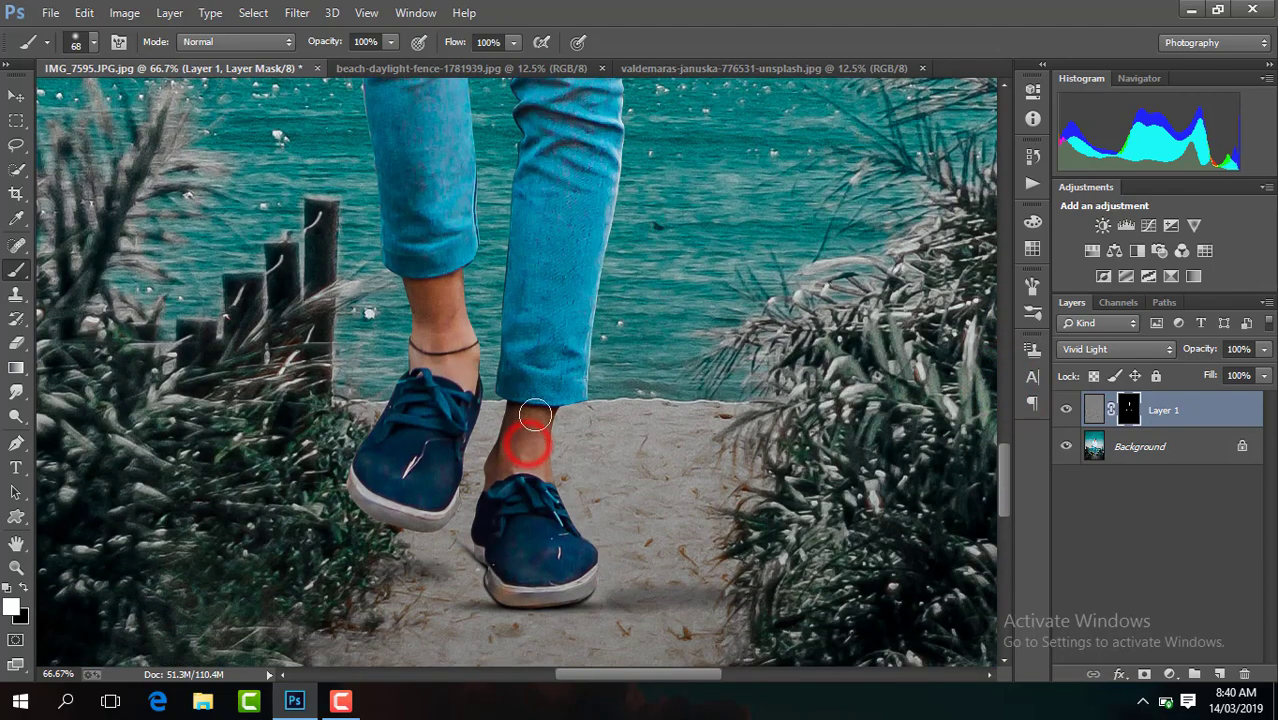
drag(451, 311, 441, 305)
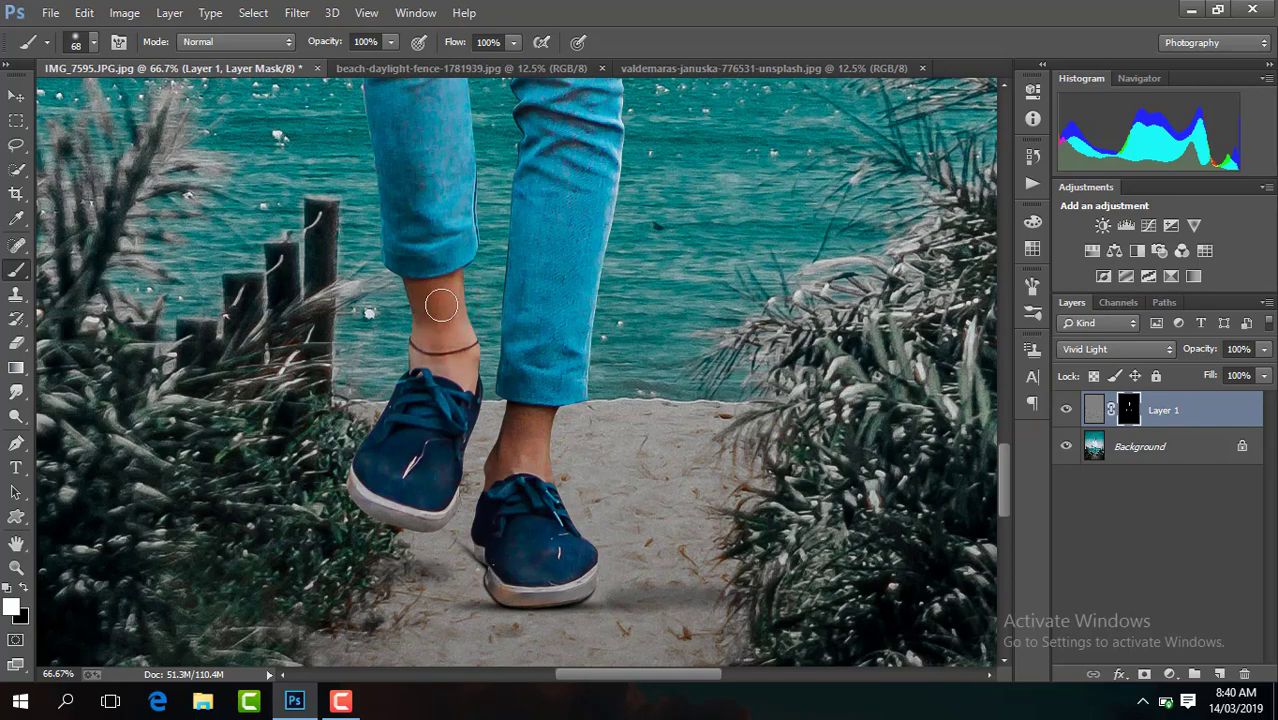
scroll(465, 372, down, 1)
scroll(465, 372, down, 1)
scroll(465, 372, down, 2)
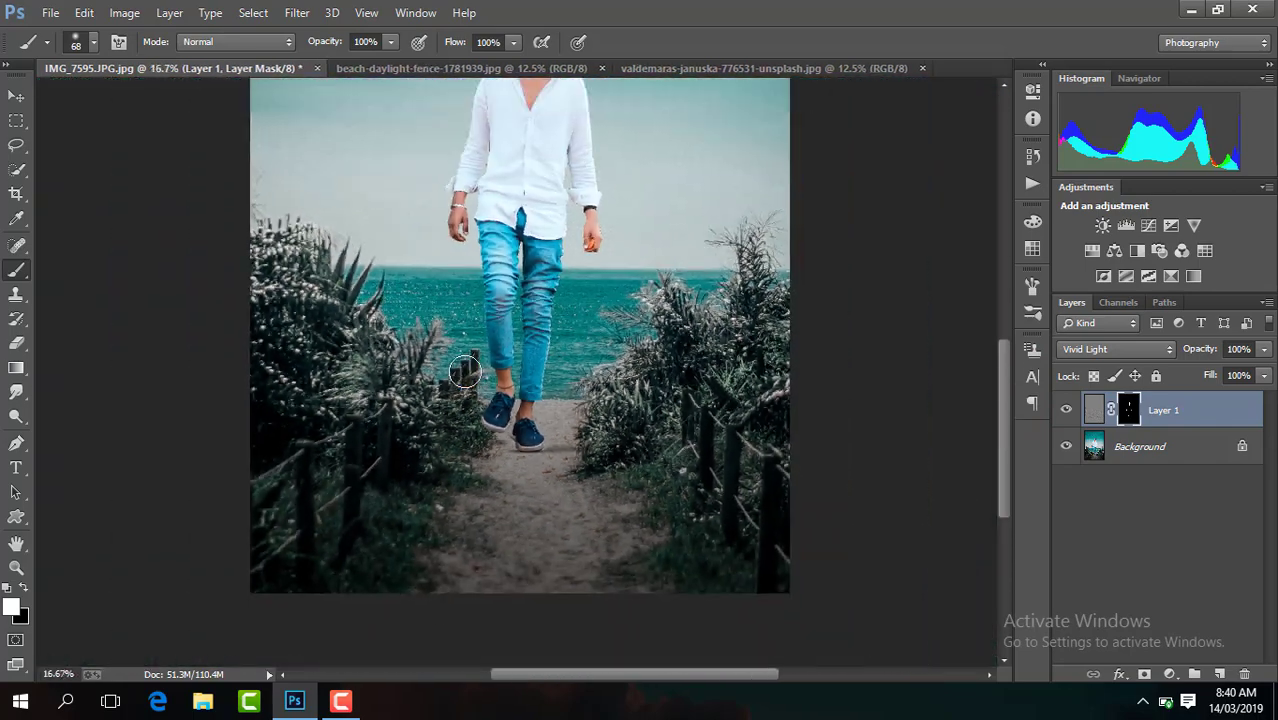
scroll(465, 372, down, 1)
scroll(465, 372, up, 2)
scroll(465, 372, up, 1)
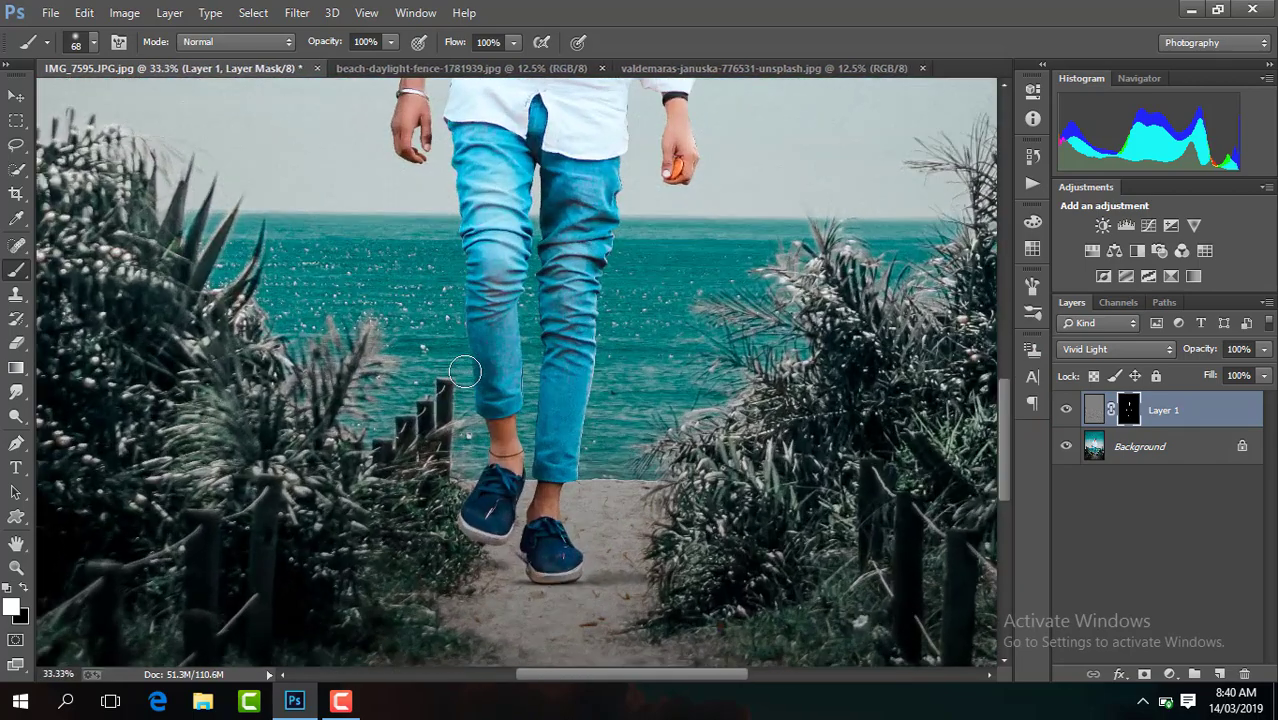
drag(1002, 460, 1000, 349)
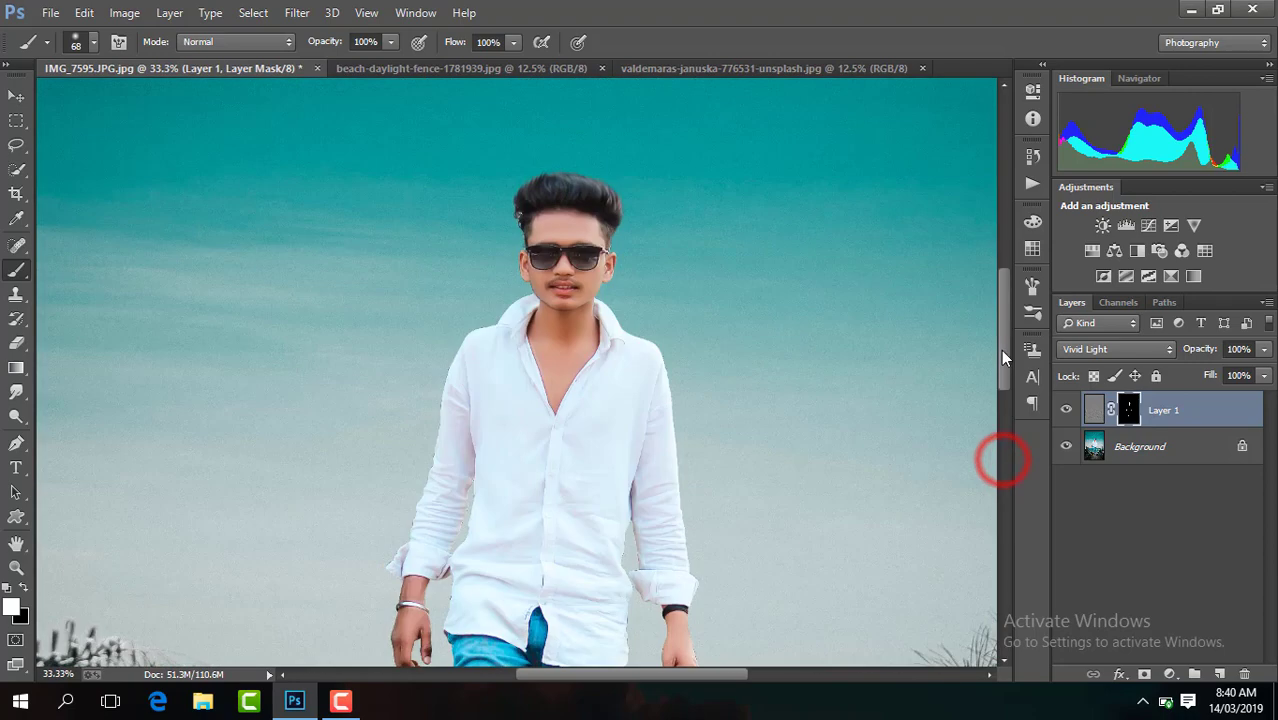
Compare the smoothing layer on and off, merge visible layers, and inspect the result
click(1066, 409)
click(1066, 409)
right_click(1185, 420)
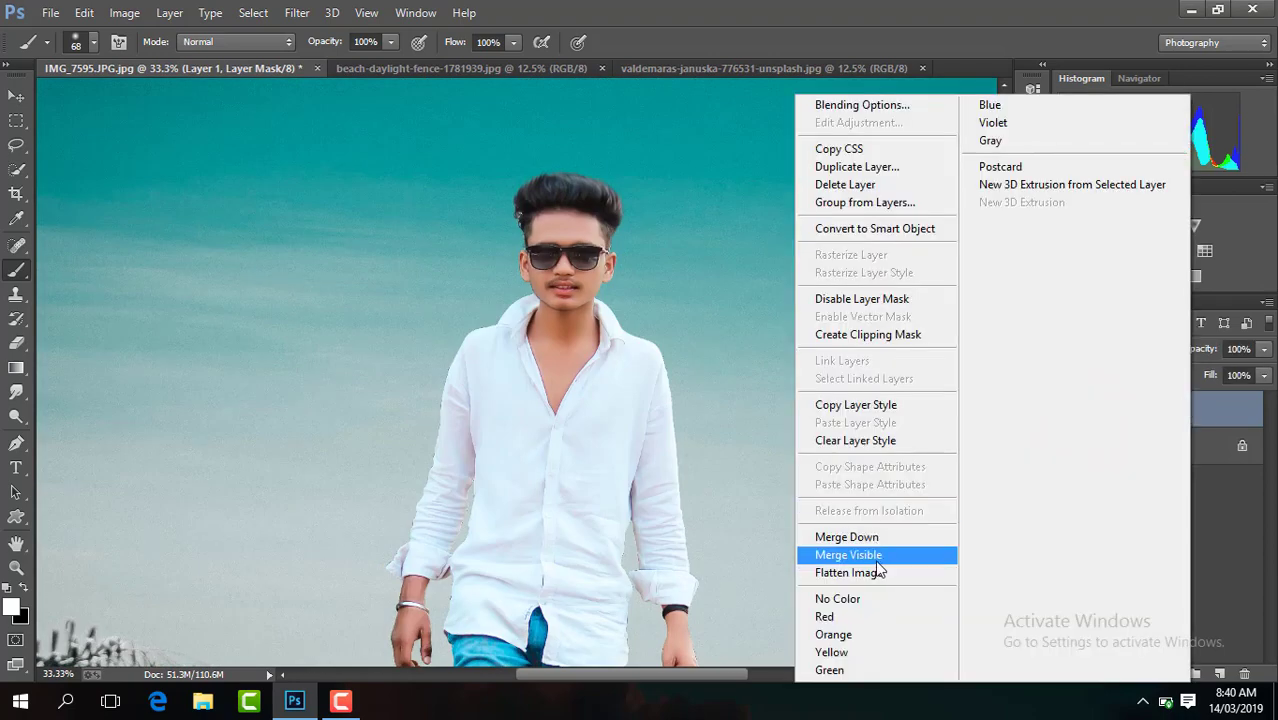
click(877, 555)
key(ctrl+minus)
key(ctrl+minus)
key(ctrl+minus)
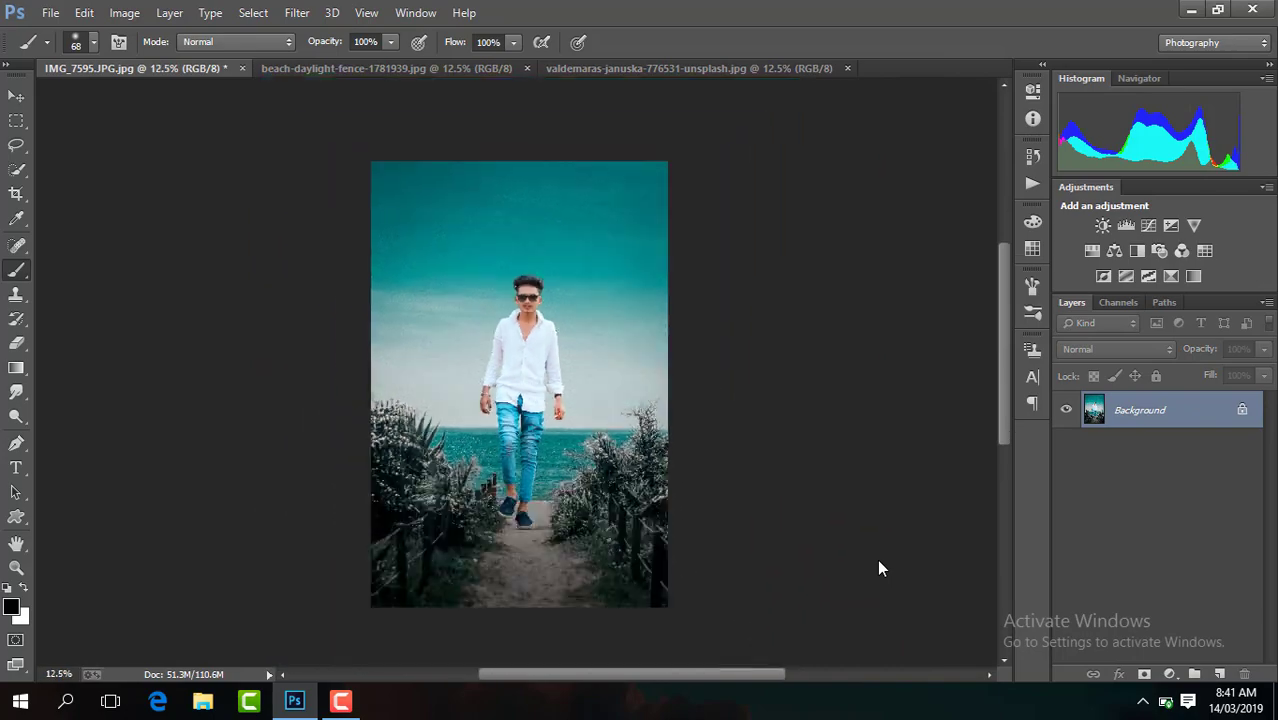
key(ctrl+minus)
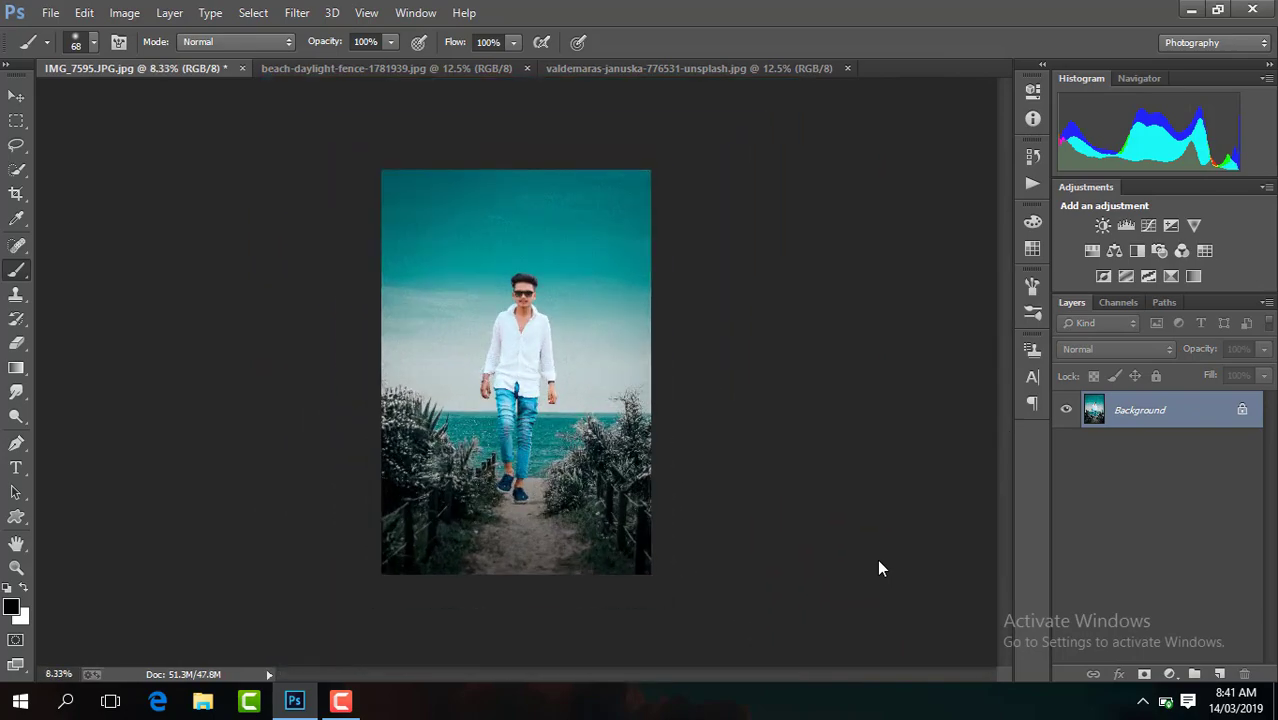
key(ctrl+plus)
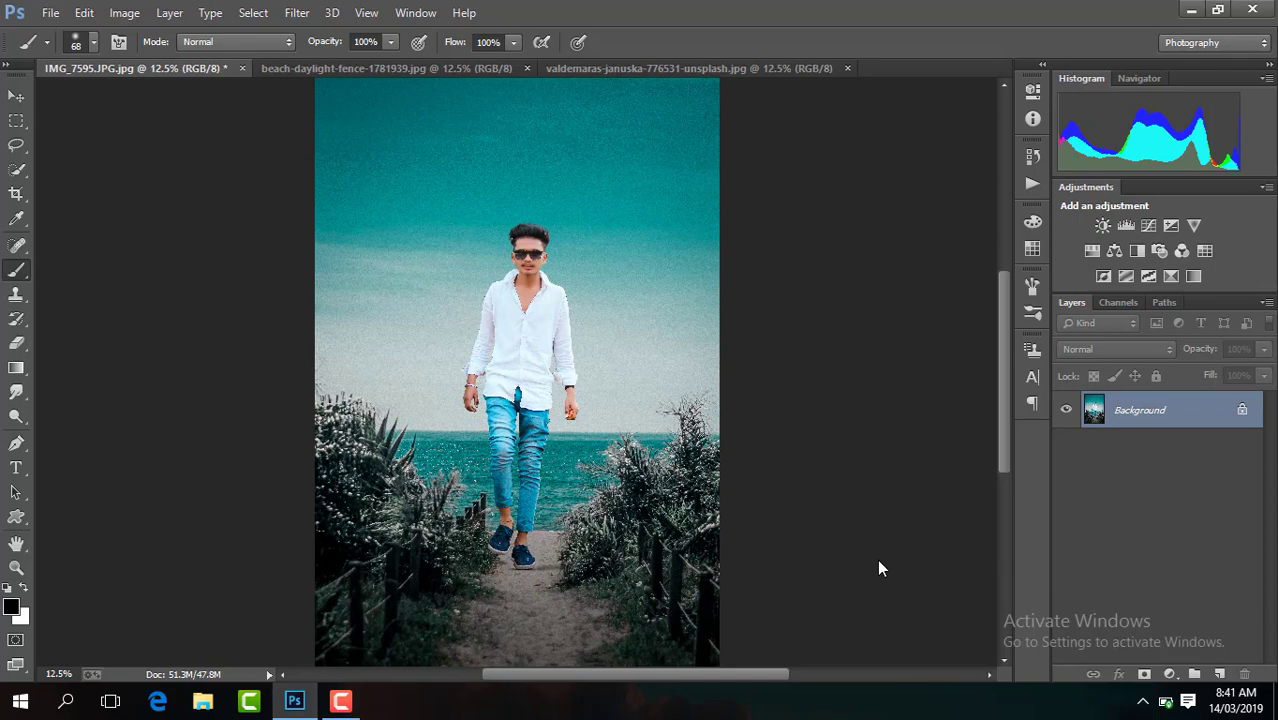
key(ctrl+plus)
key(ctrl+plus)
key(ctrl+plus)
key(ctrl+plus)
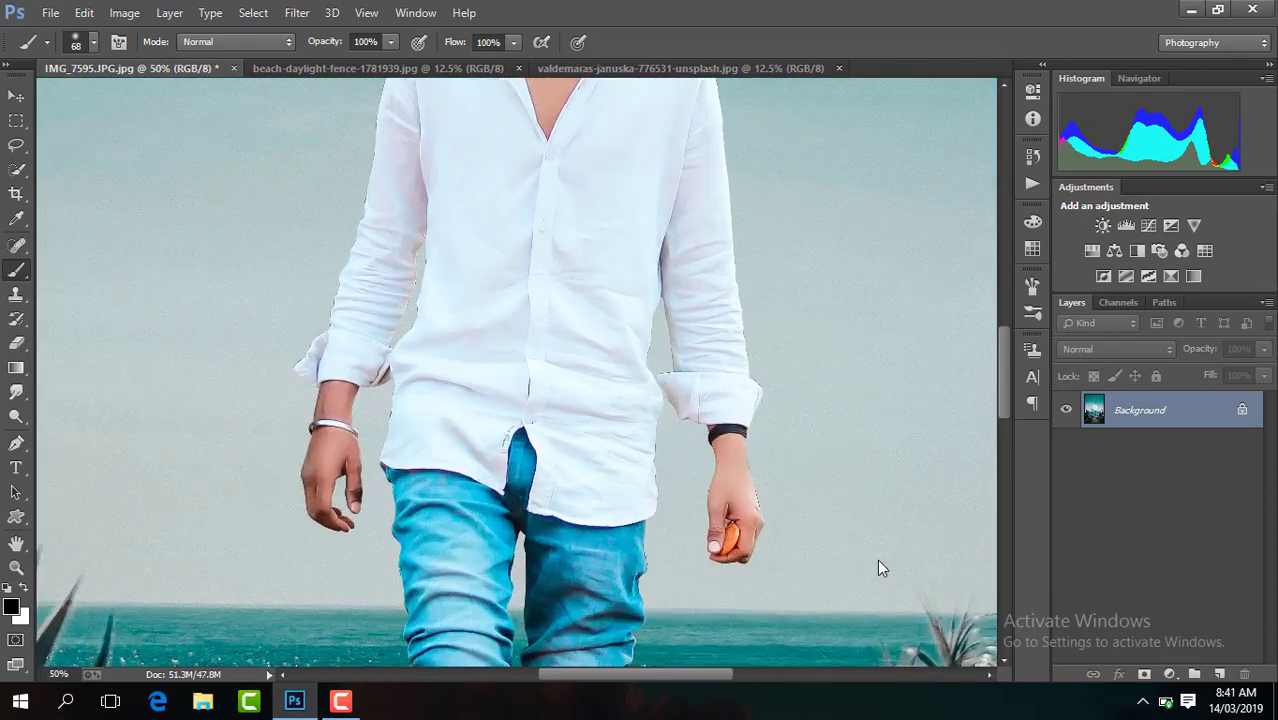
key(ctrl+plus)
drag(1002, 362, 1003, 528)
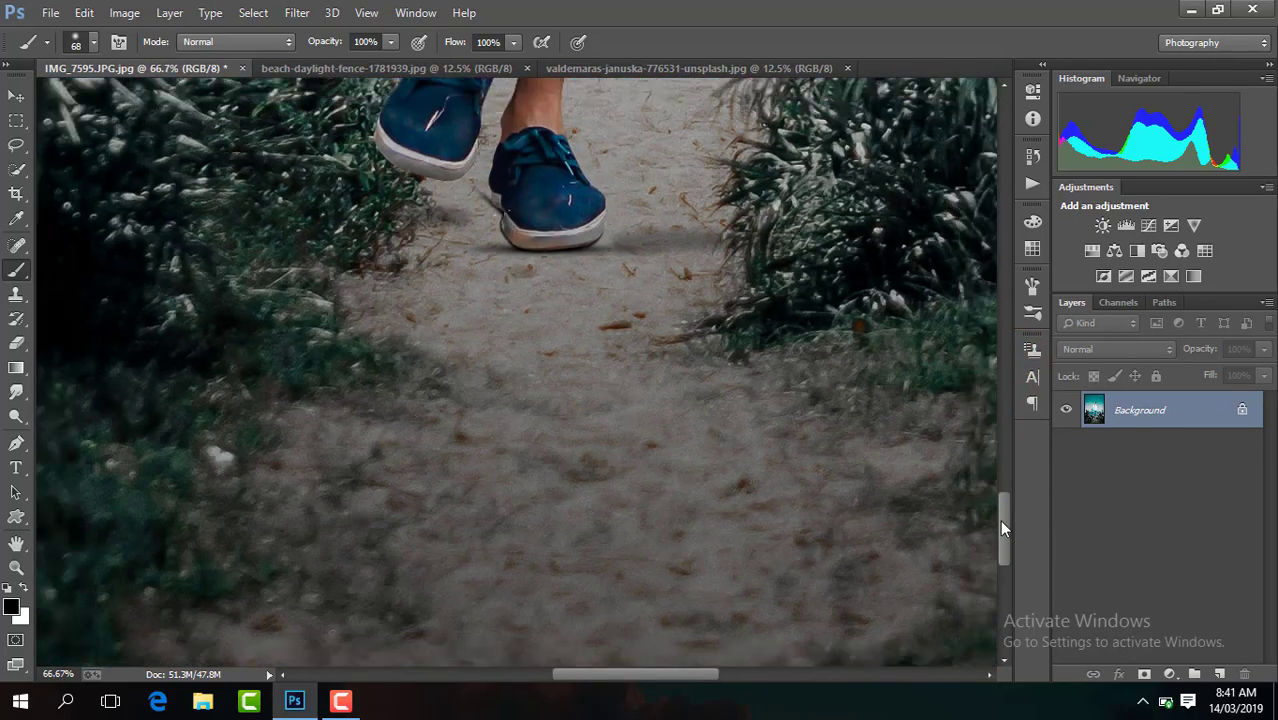
key(ctrl+minus)
key(ctrl+minus)
key(ctrl+minus)
key(ctrl+minus)
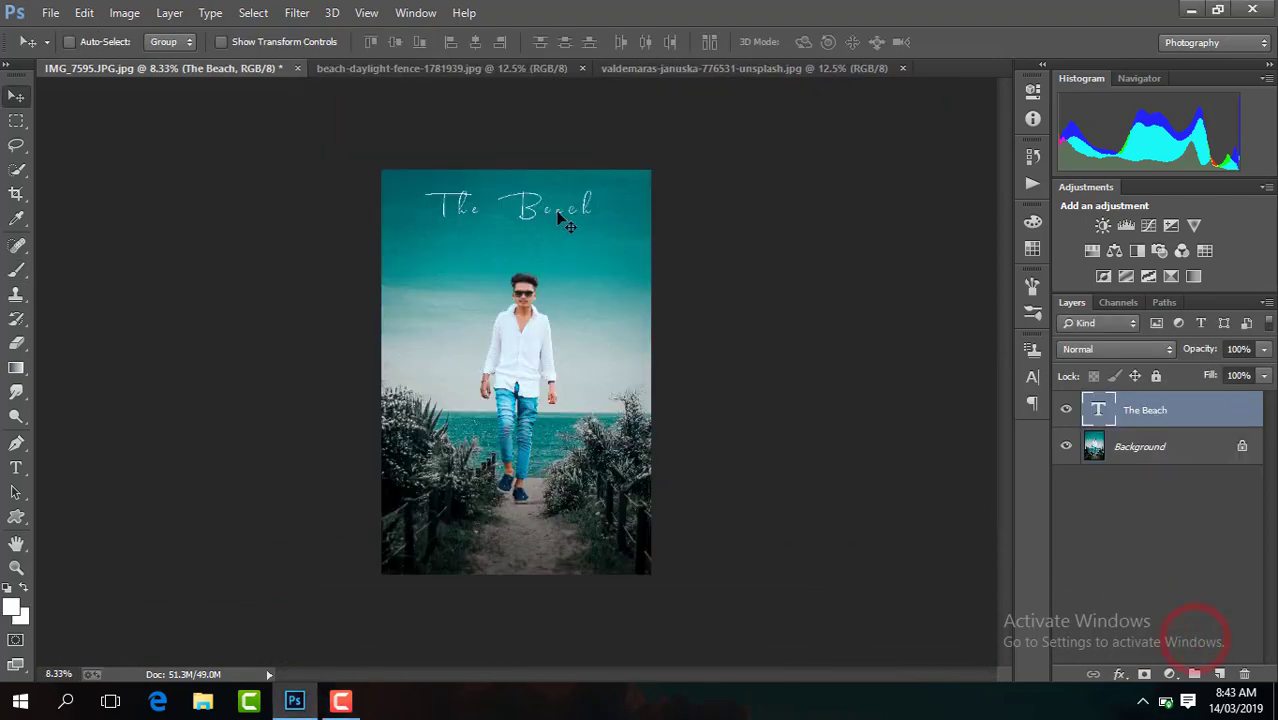
Nudge 'The Beach' title slightly left and down in the sky
drag(557, 212, 547, 219)
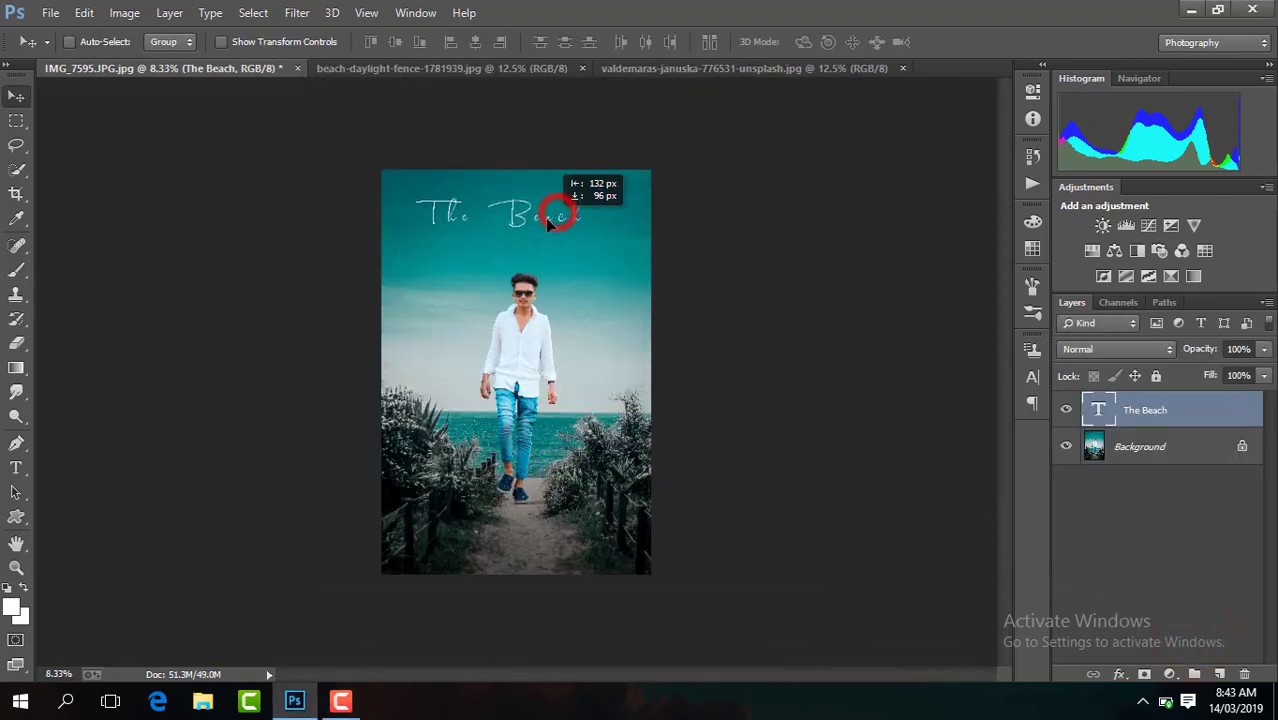
click(1063, 410)
key(ctrl+plus)
key(ctrl+plus)
key(ctrl+plus)
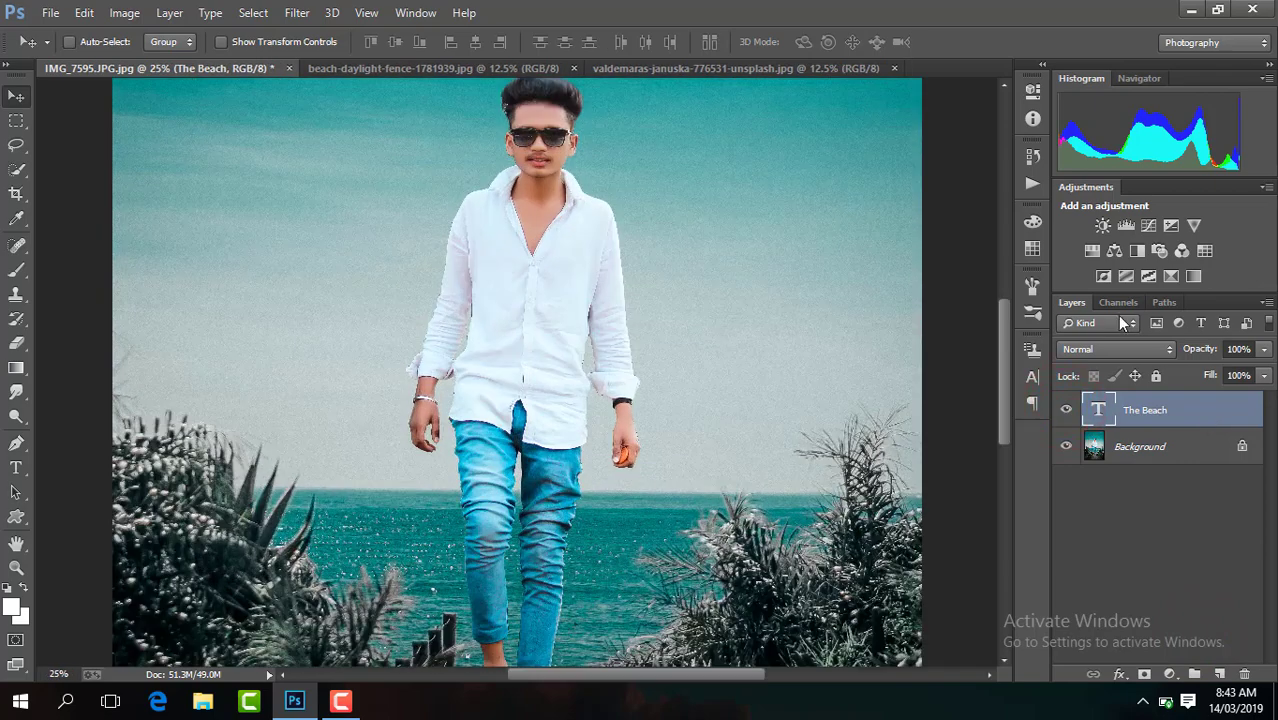
mouse_move(1002, 368)
mouse_down()
mouse_move(998, 233)
mouse_move(1001, 296)
mouse_up()
key(ctrl+minus)
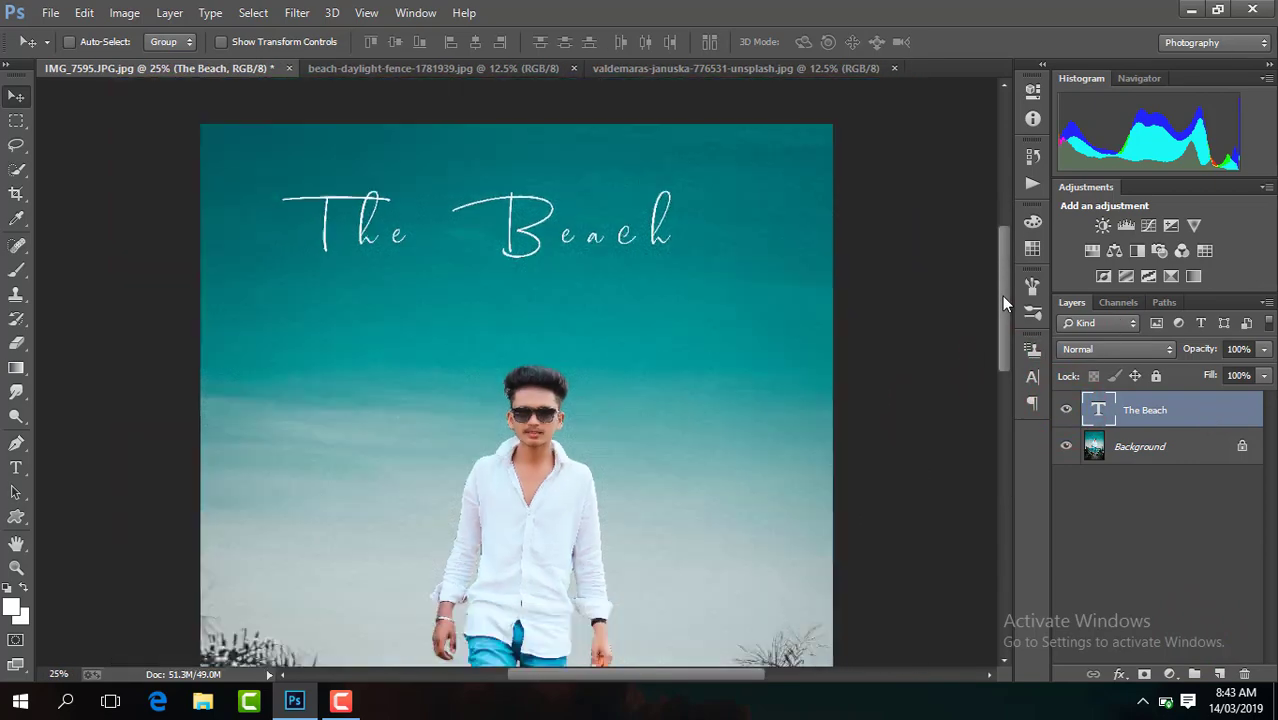
Flatten the title into the Background and duplicate it as a new Layer 1
click(1178, 453)
right_click(1178, 453)
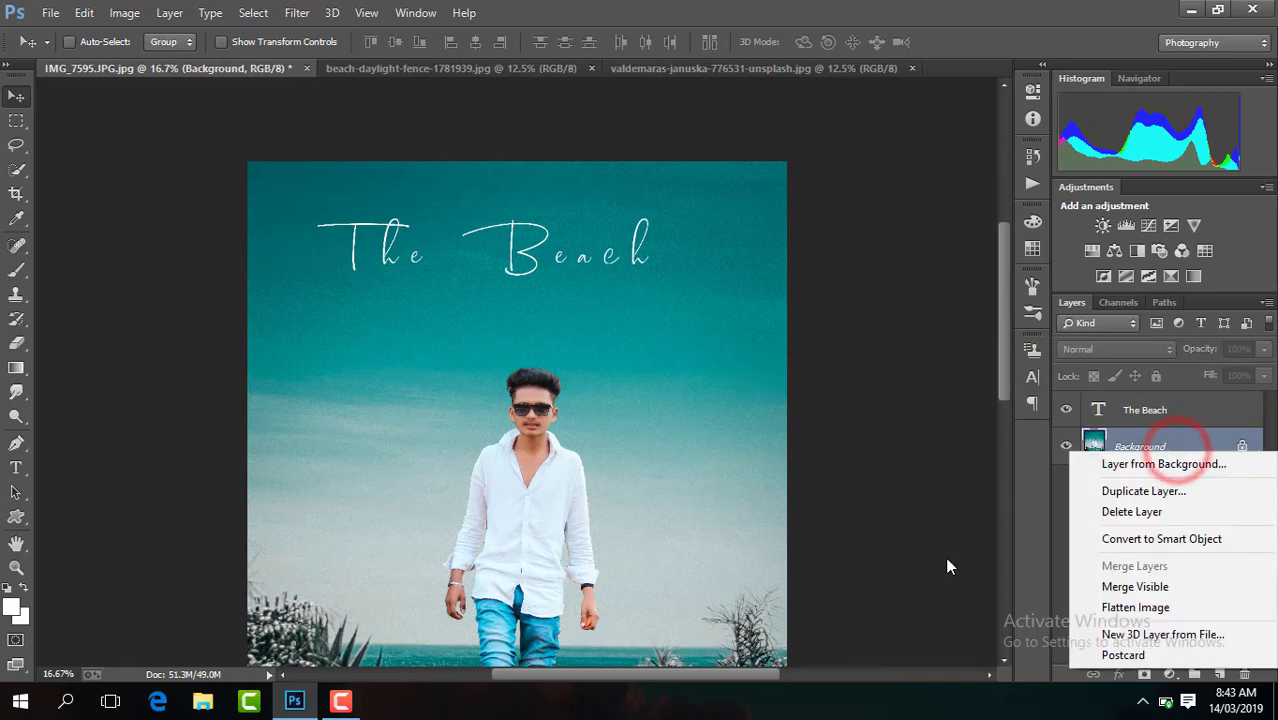
click(1090, 606)
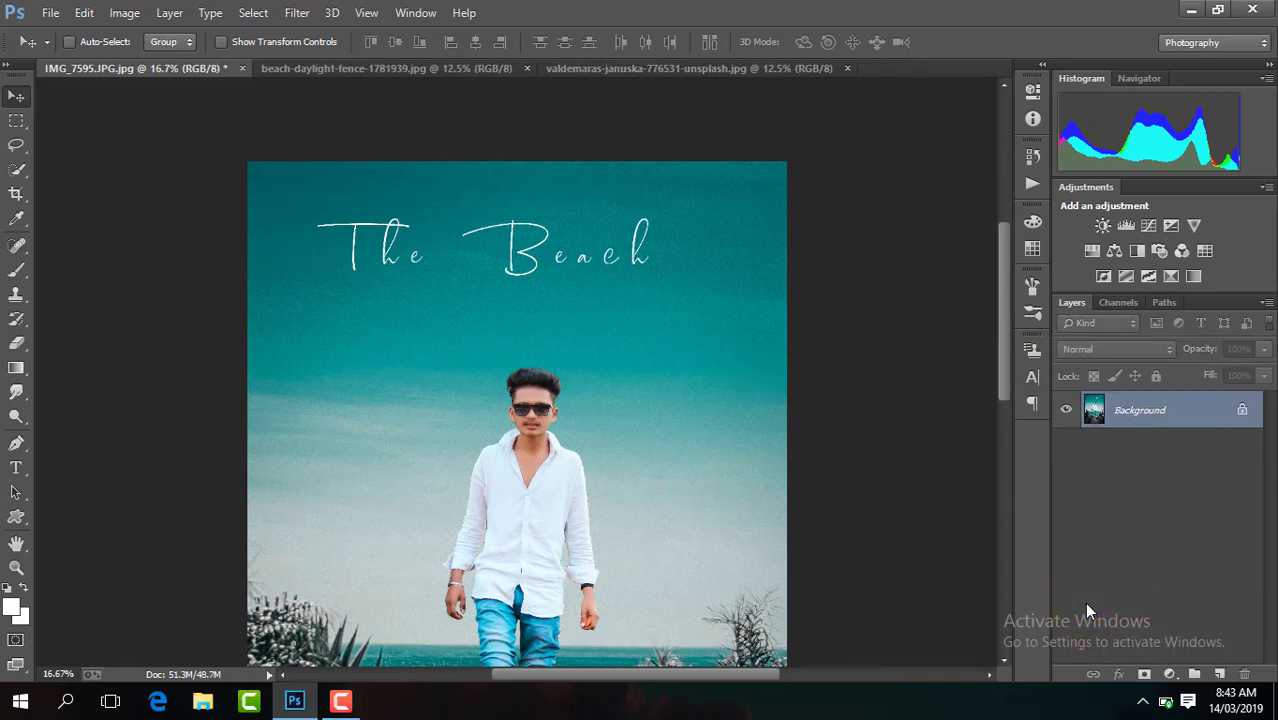
key(ctrl+j)
Apply Reduce Noise at defaults: strength 6, preserve details 60%, colour noise 45%, sharpen 25%
click(297, 12)
mouse_move(310, 291)
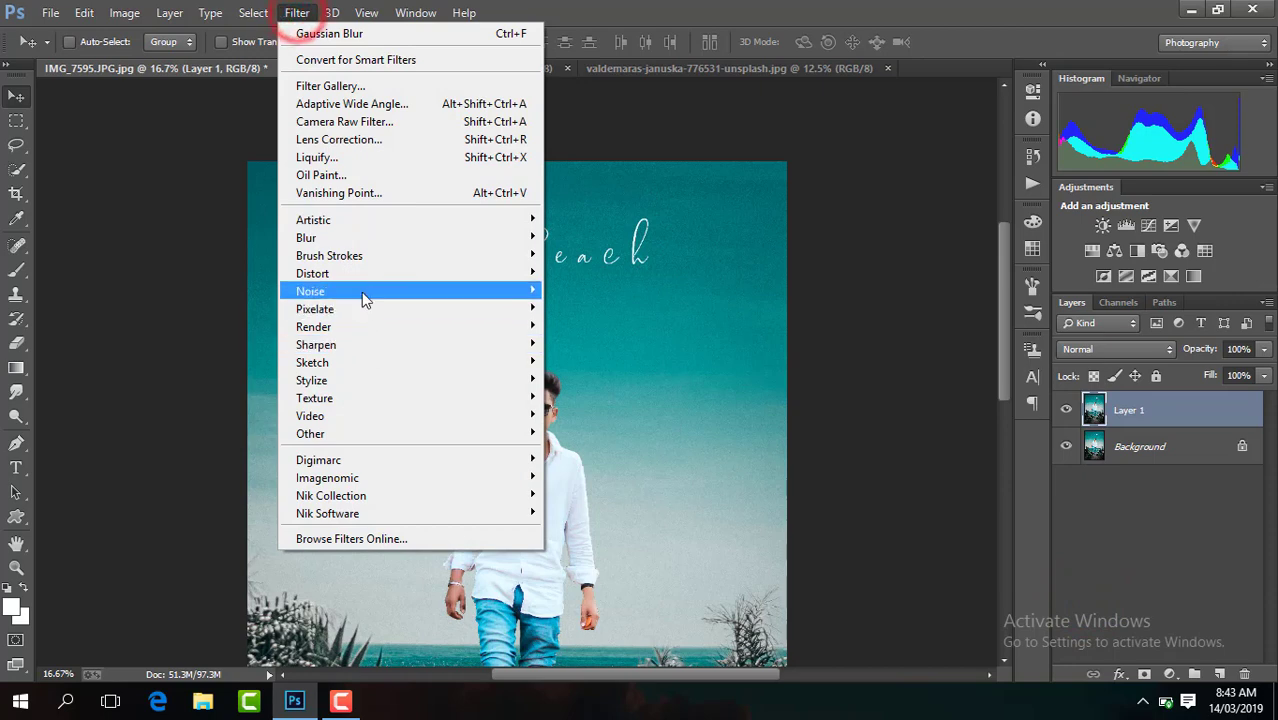
click(602, 362)
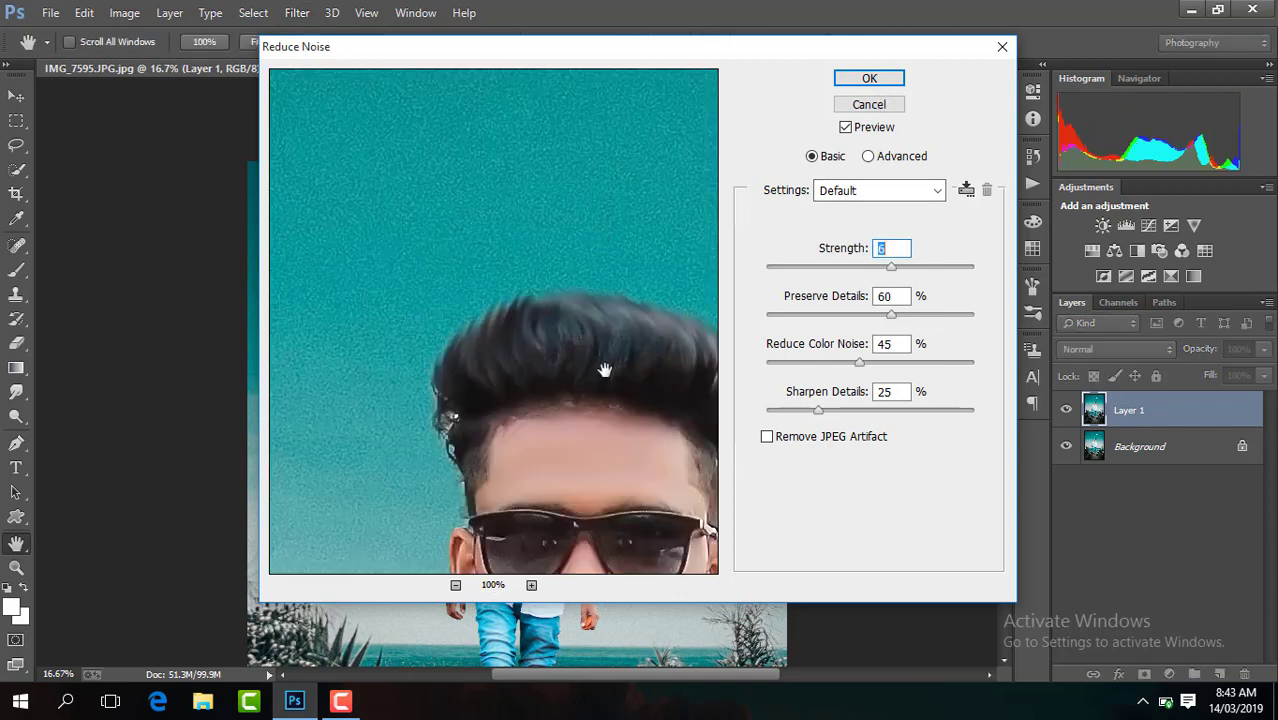
drag(605, 372, 479, 140)
drag(499, 221, 563, 185)
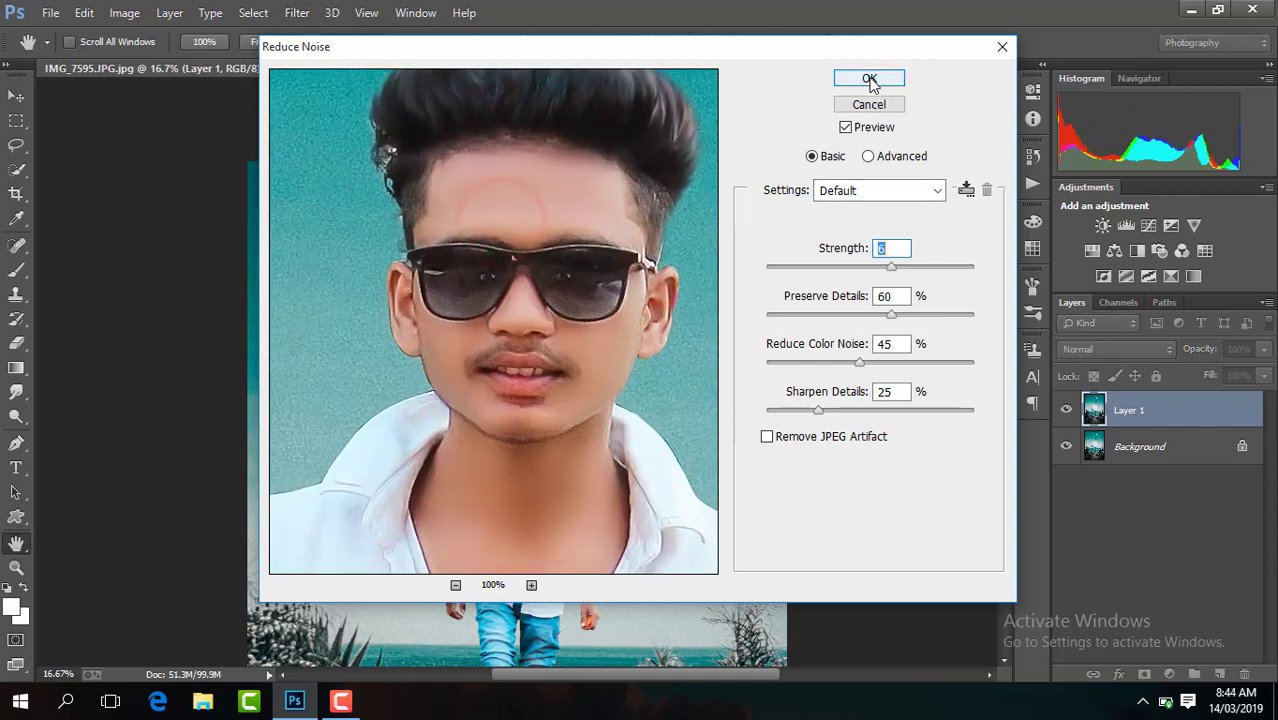
click(869, 79)
Zoom in and toggle the noise-reduced Layer 1 on and off against the original
key(ctrl+plus)
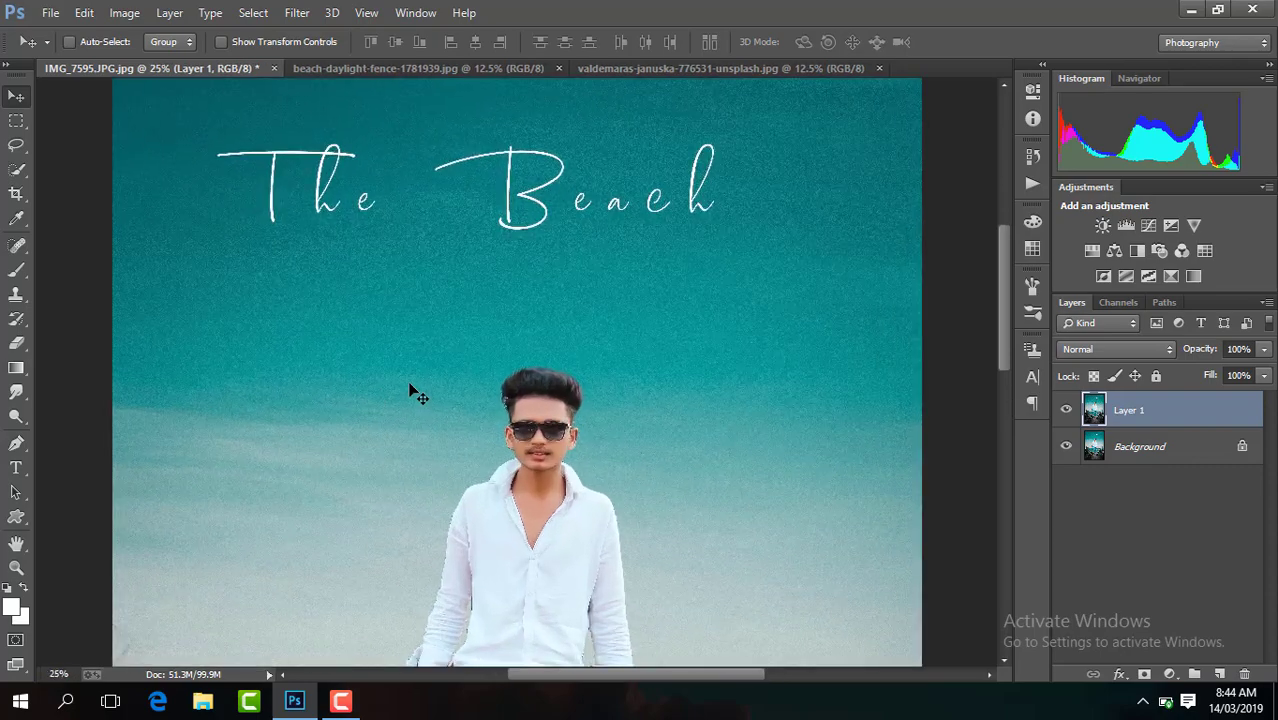
key(ctrl+plus)
key(ctrl+plus)
key(ctrl+plus)
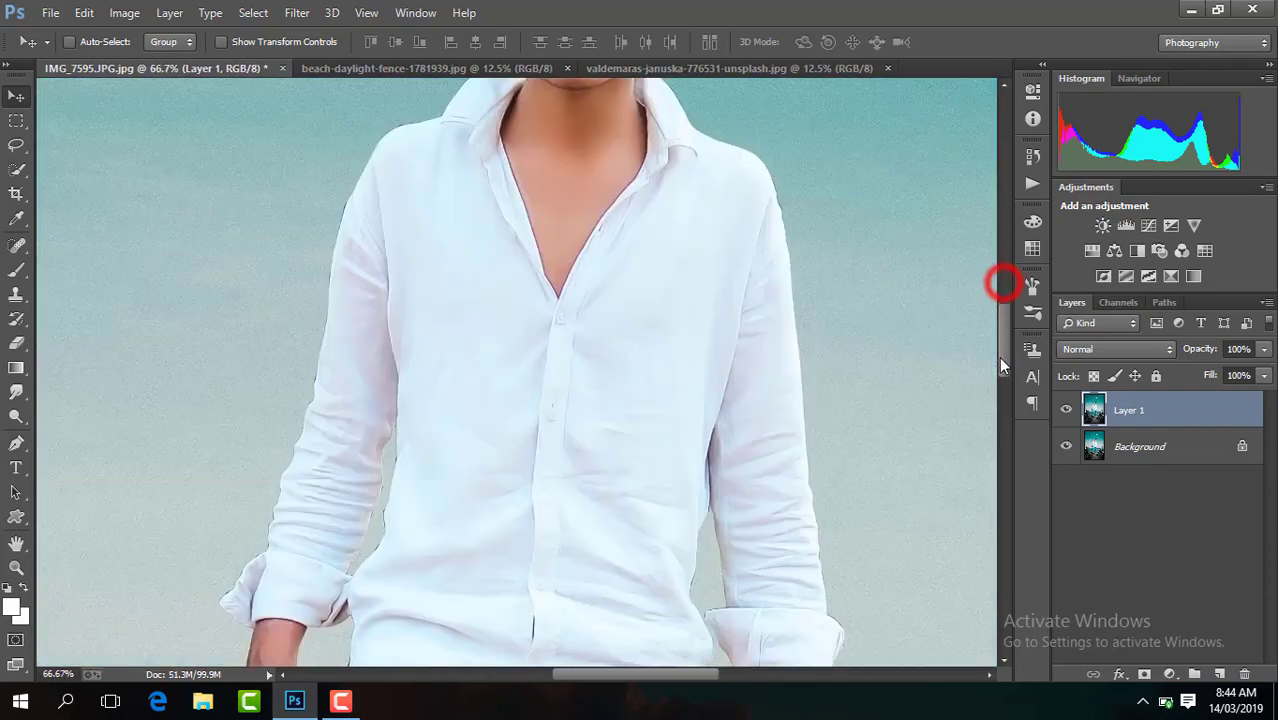
drag(1006, 290, 1005, 322)
click(1064, 420)
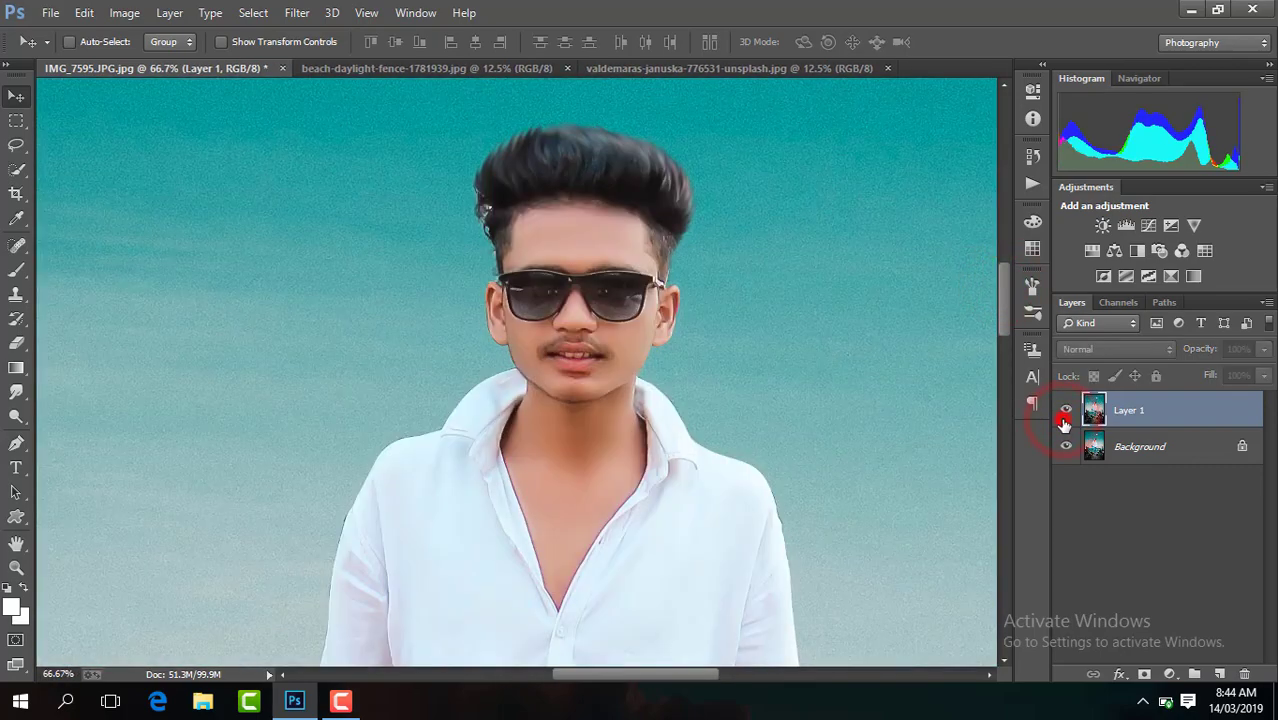
click(1064, 420)
click(1064, 420)
click(1064, 420)
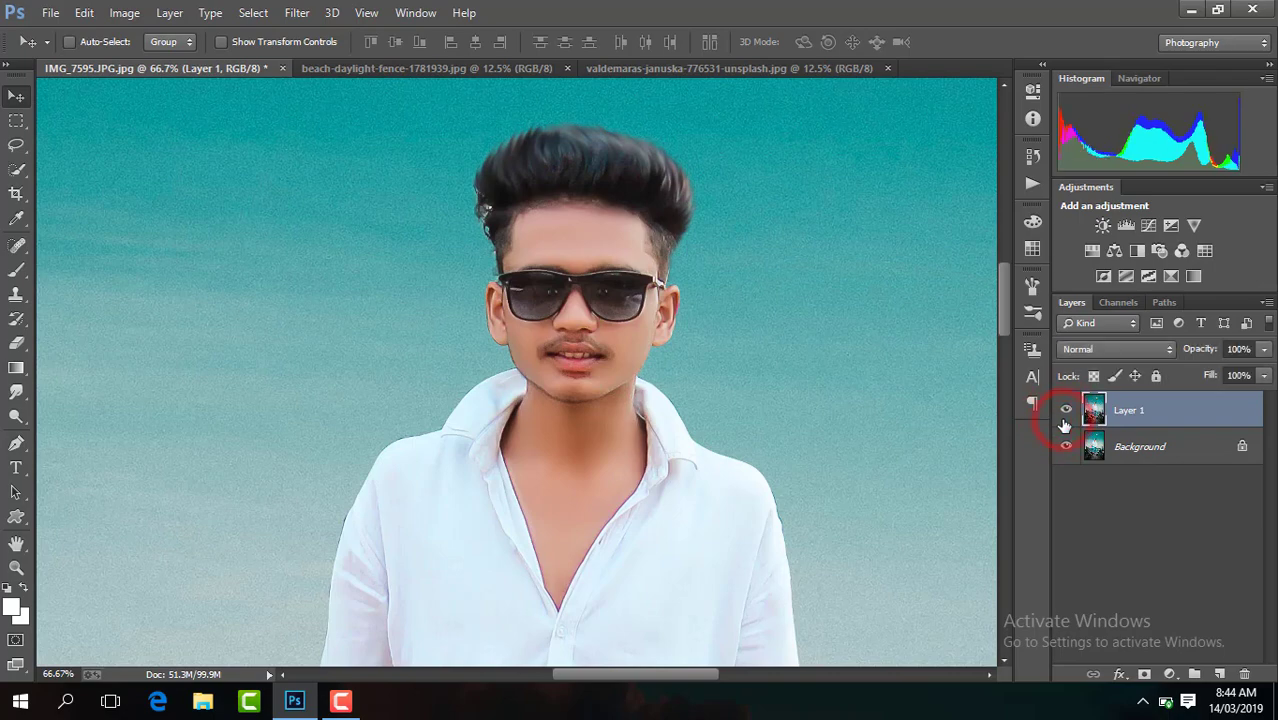
click(1064, 420)
key(ctrl+minus)
key(ctrl+minus)
key(ctrl+minus)
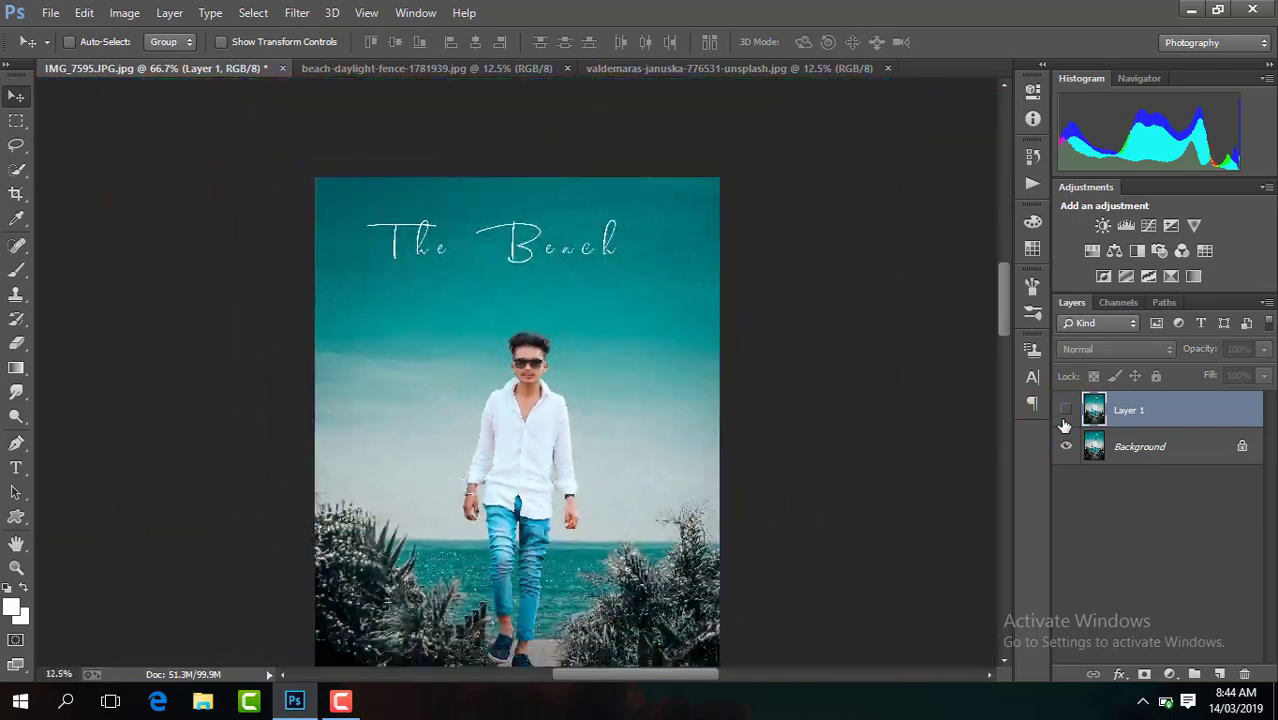
Compare once more at full view, then delete Layer 1, leaving only the Background
click(1064, 420)
click(1064, 420)
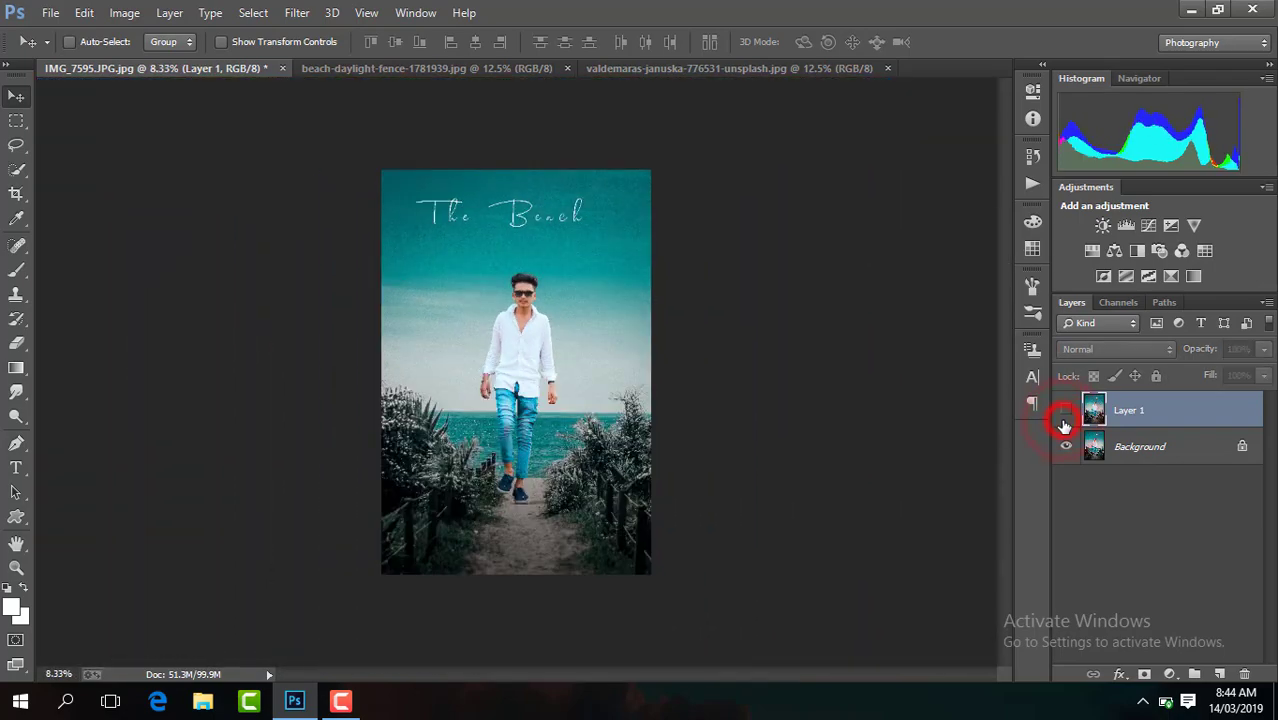
click(1064, 420)
click(1064, 420)
key(Delete)
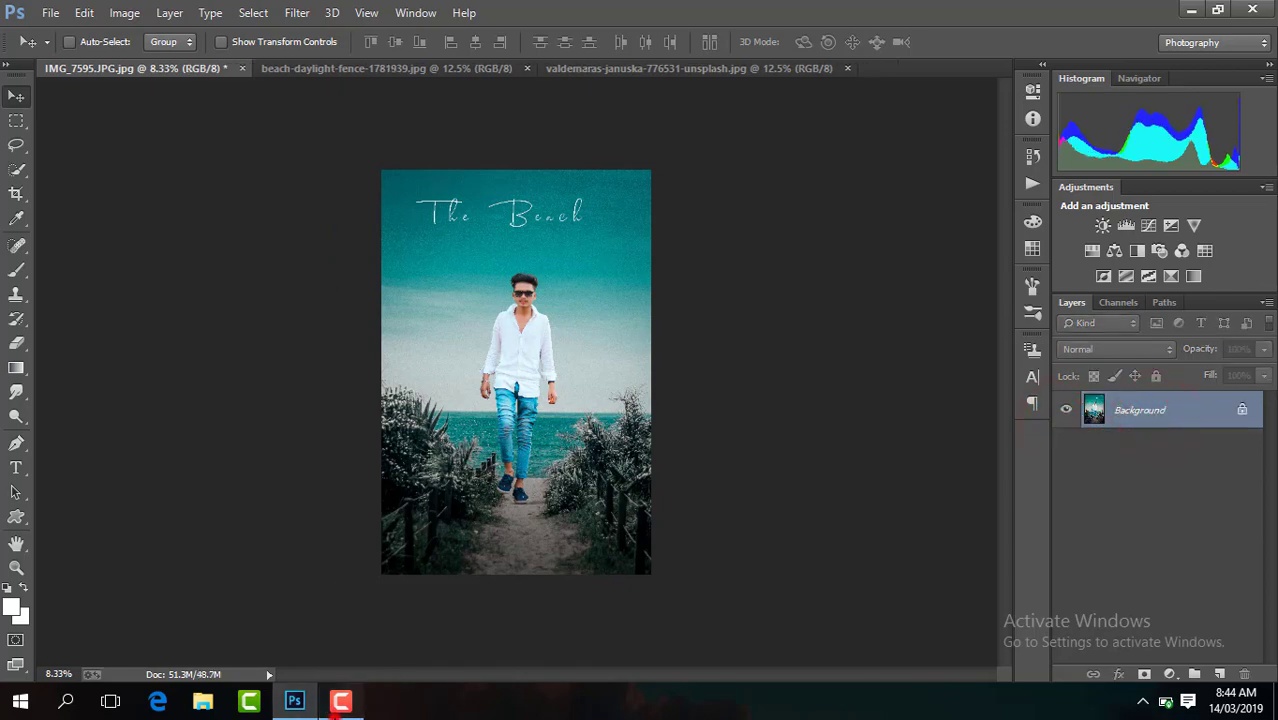